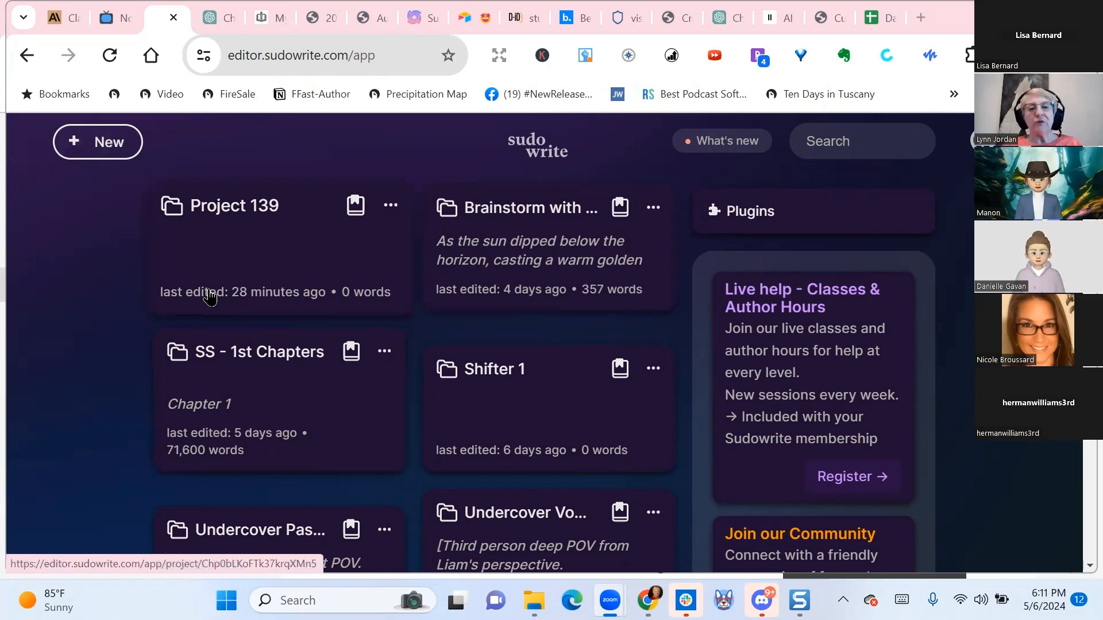
Look over the project list, the help options, and the live class and community cards on the home page
scroll(179, 426, down, 2)
scroll(180, 426, down, 4)
scroll(179, 426, up, 5)
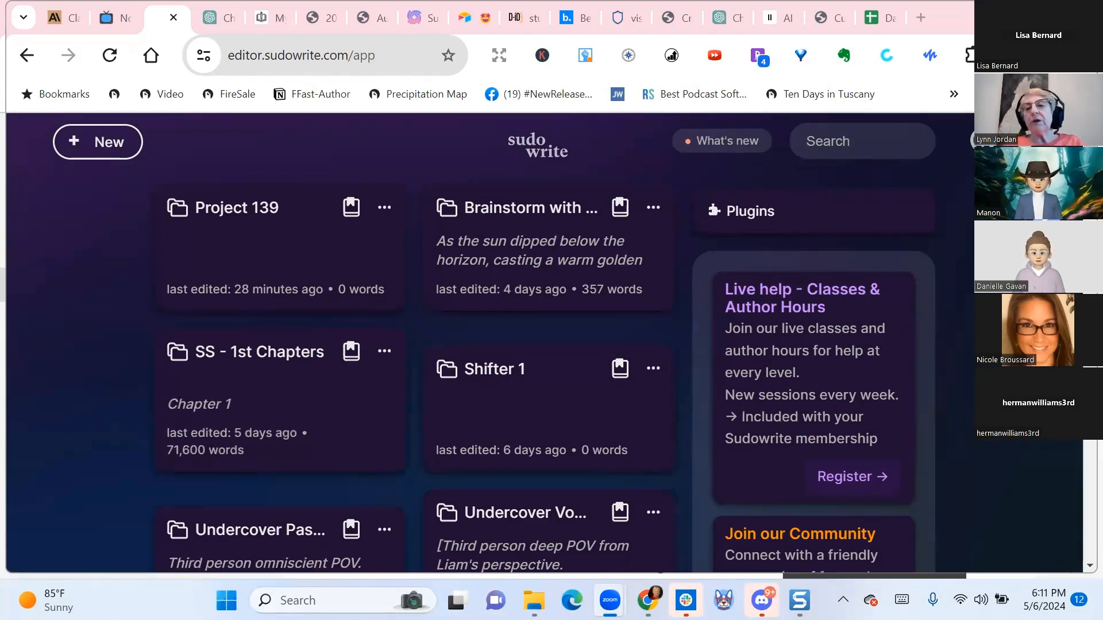
click(982, 141)
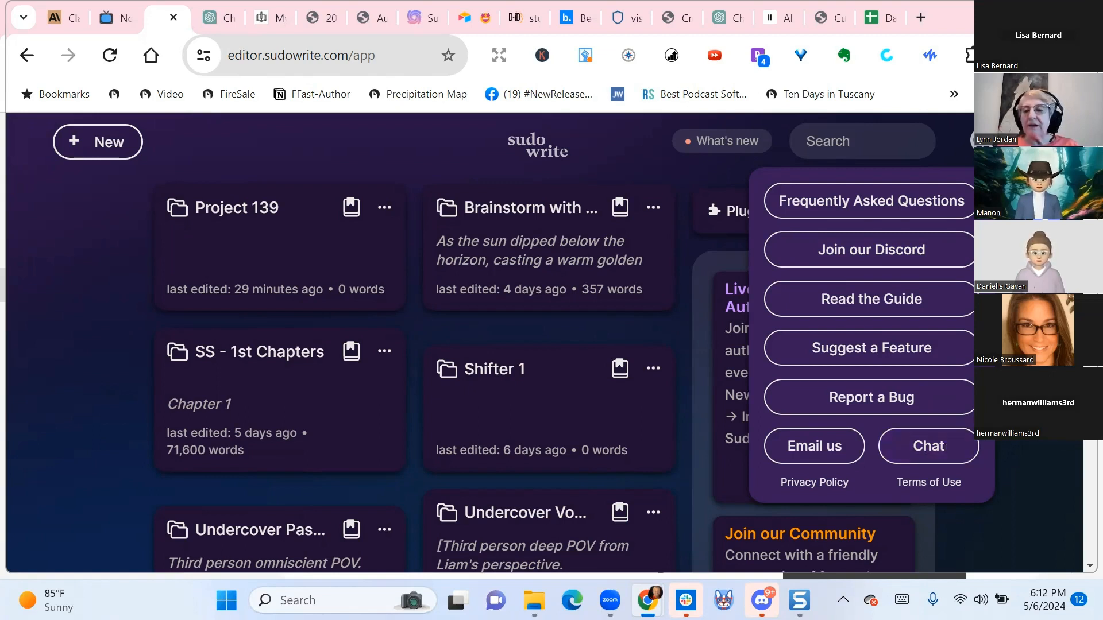
click(982, 141)
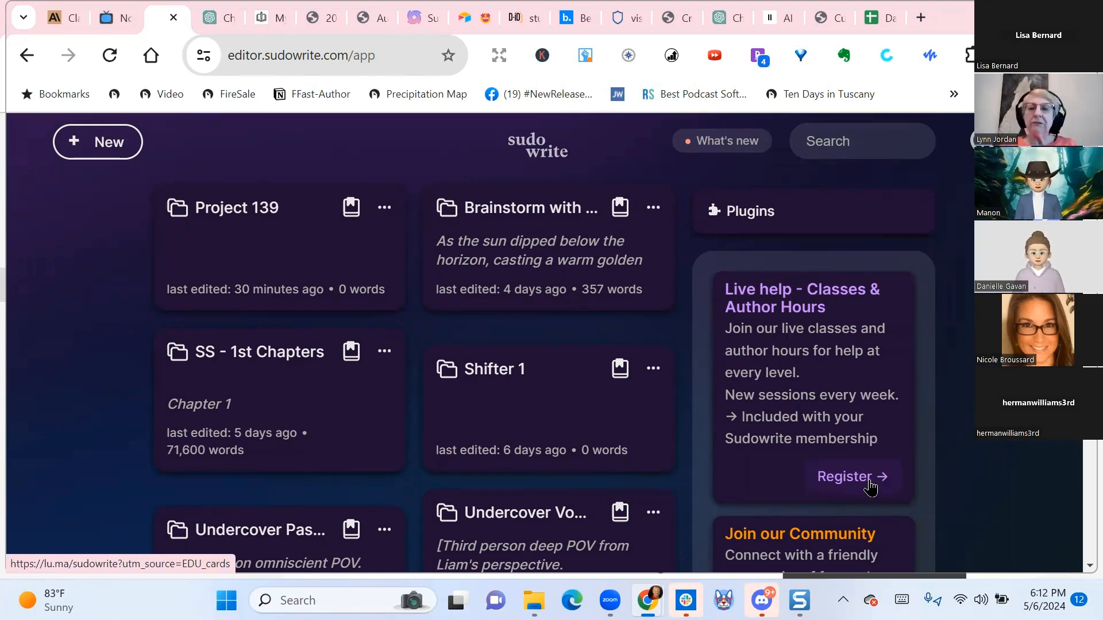
scroll(860, 402, down, 3)
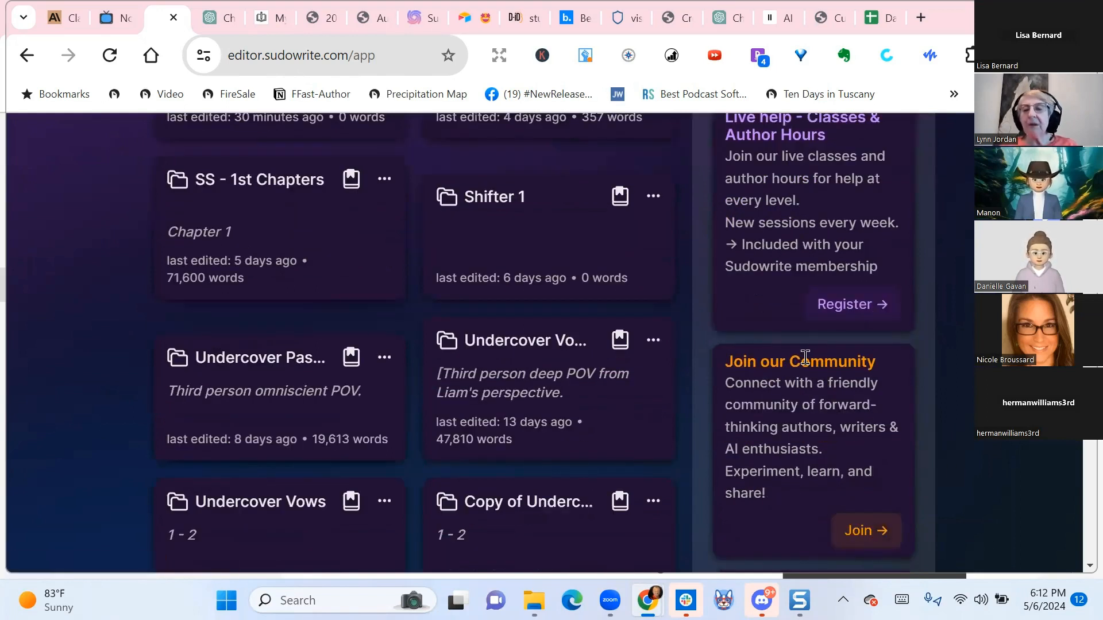
scroll(806, 357, up, 3)
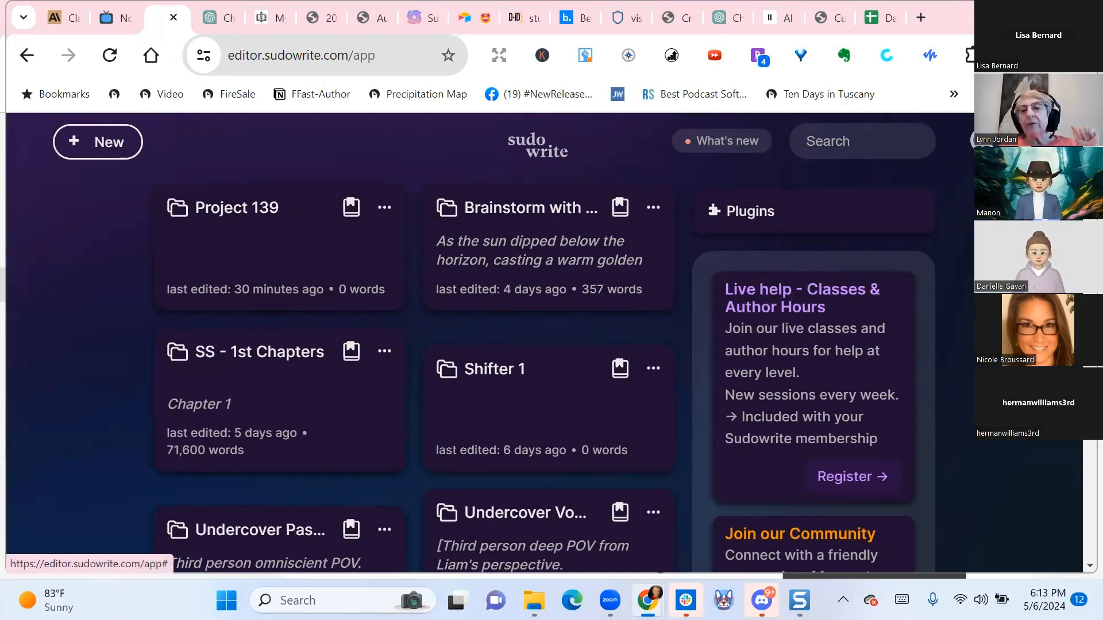
Increase the text size in the account settings and look over the available fonts
click(1018, 141)
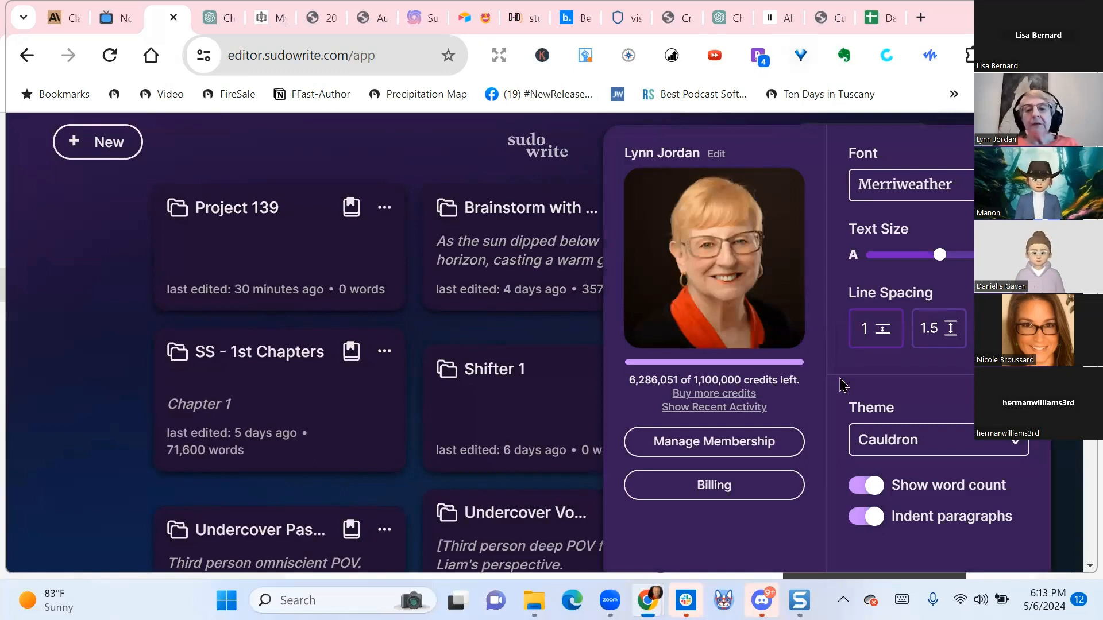
mouse_move(763, 389)
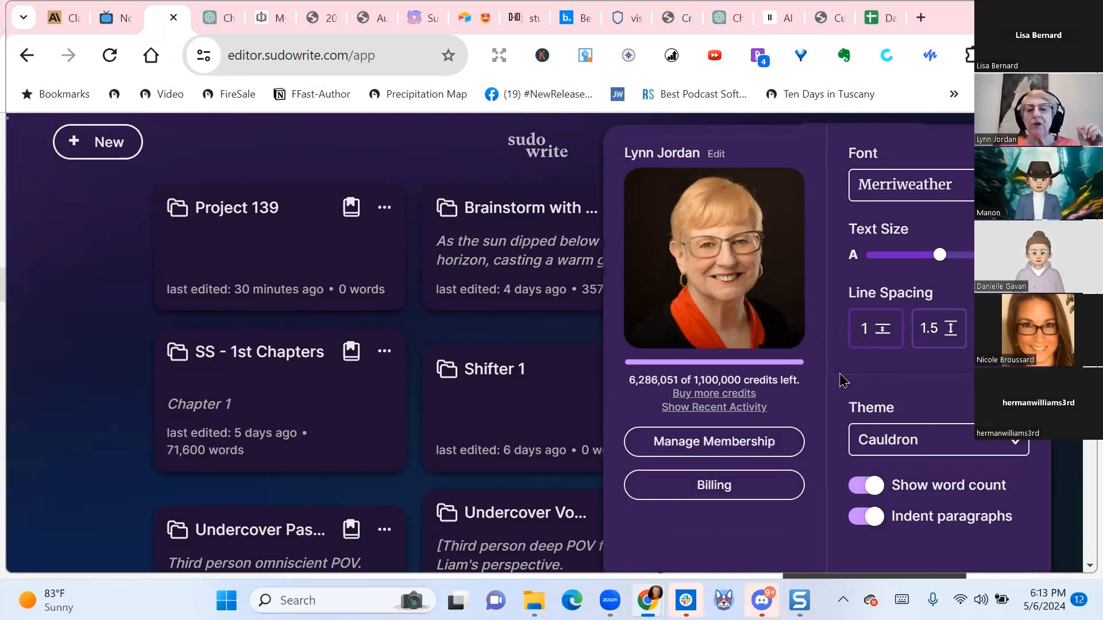
mouse_move(712, 409)
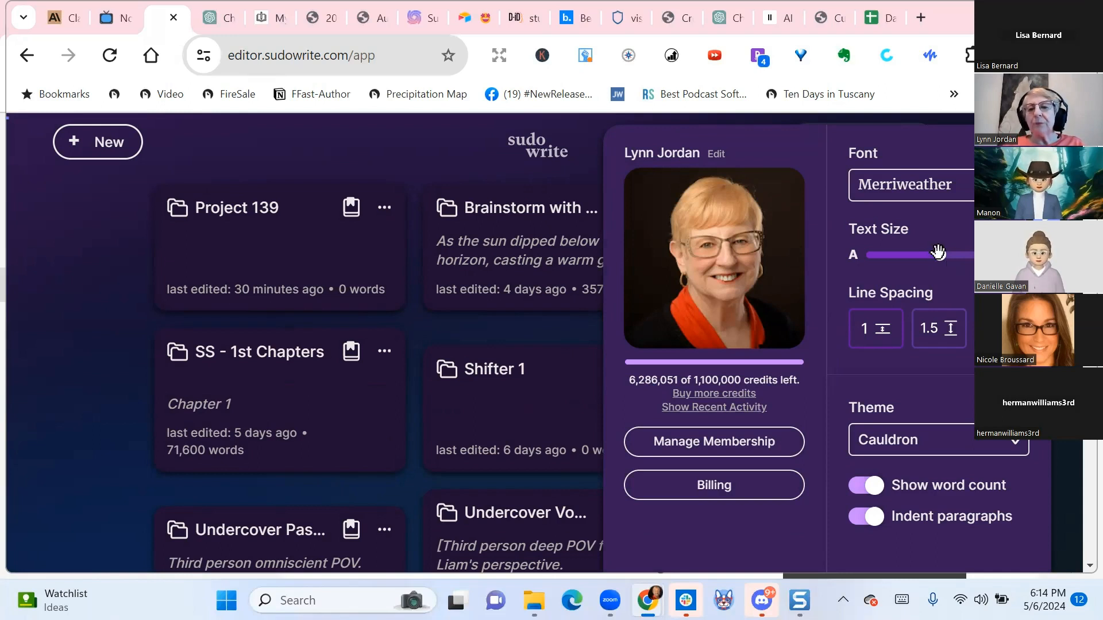
drag(940, 254, 970, 252)
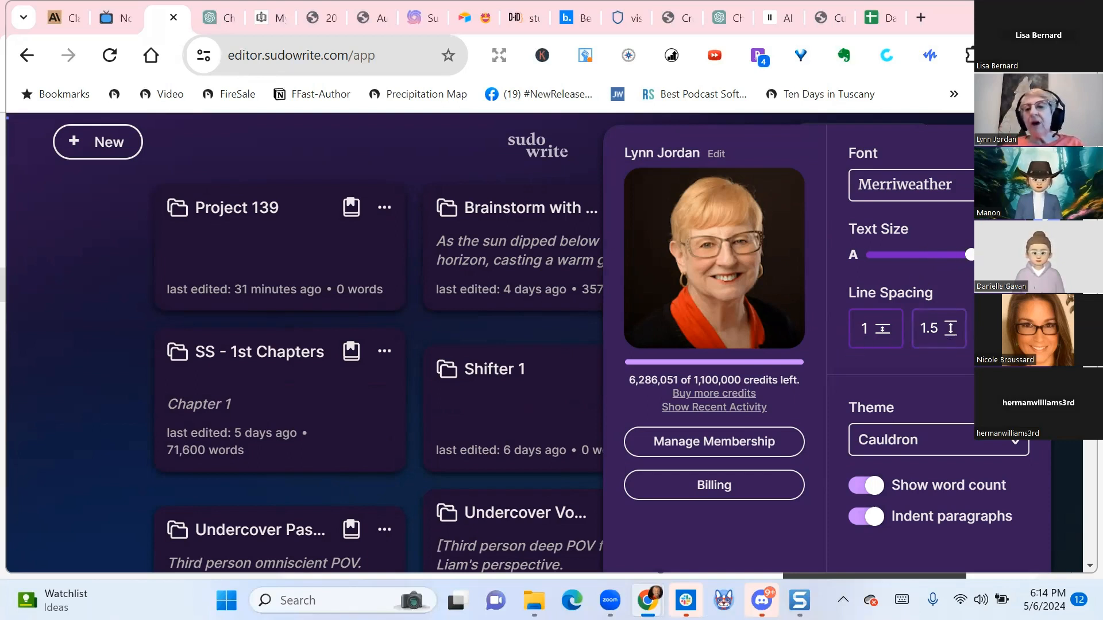
click(997, 185)
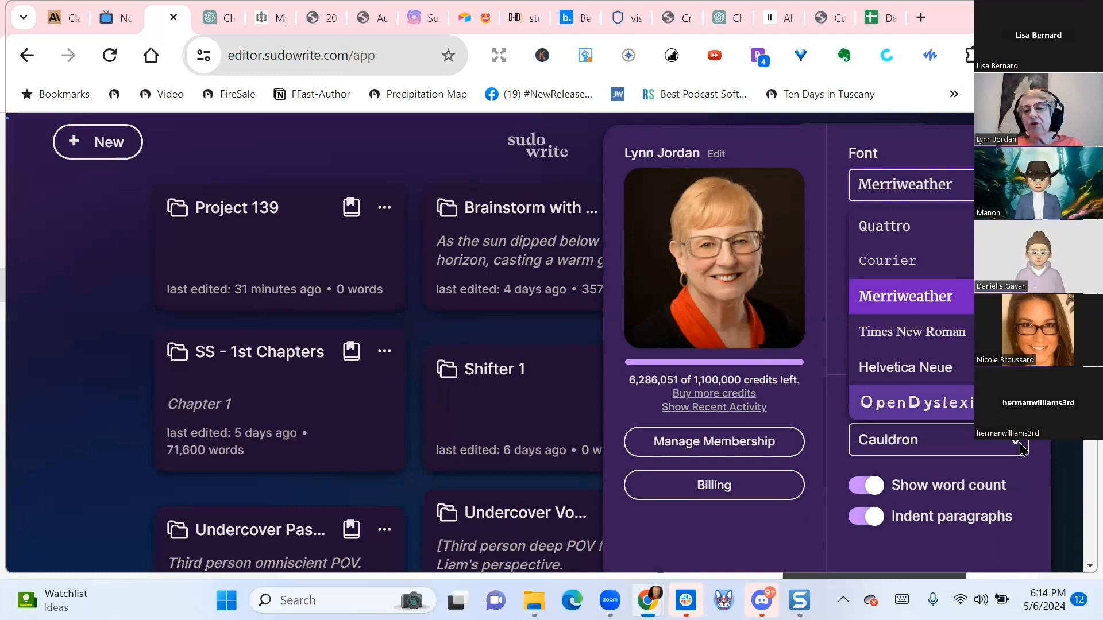
Try the Sorbet, Amber, Forest and Aurora Borealis themes one after another
click(1021, 448)
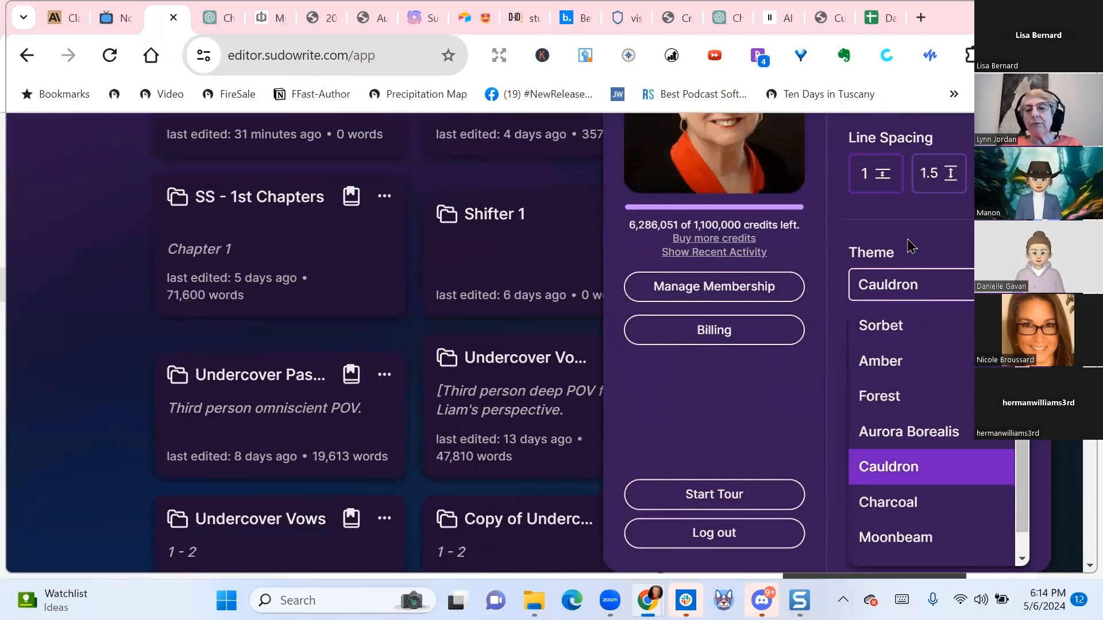
click(876, 333)
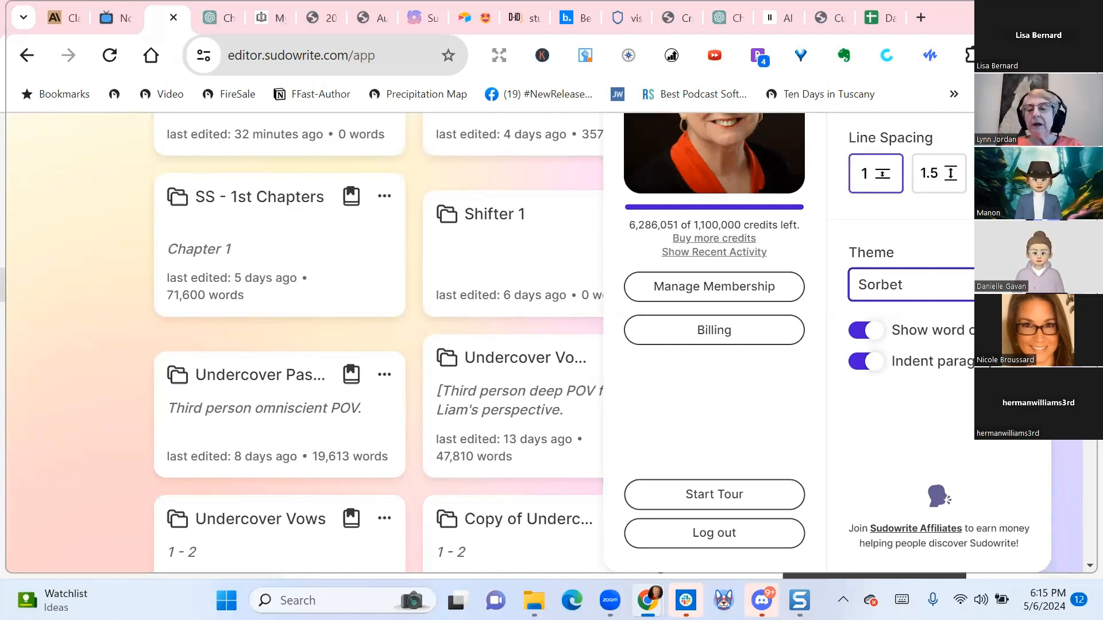
click(1005, 284)
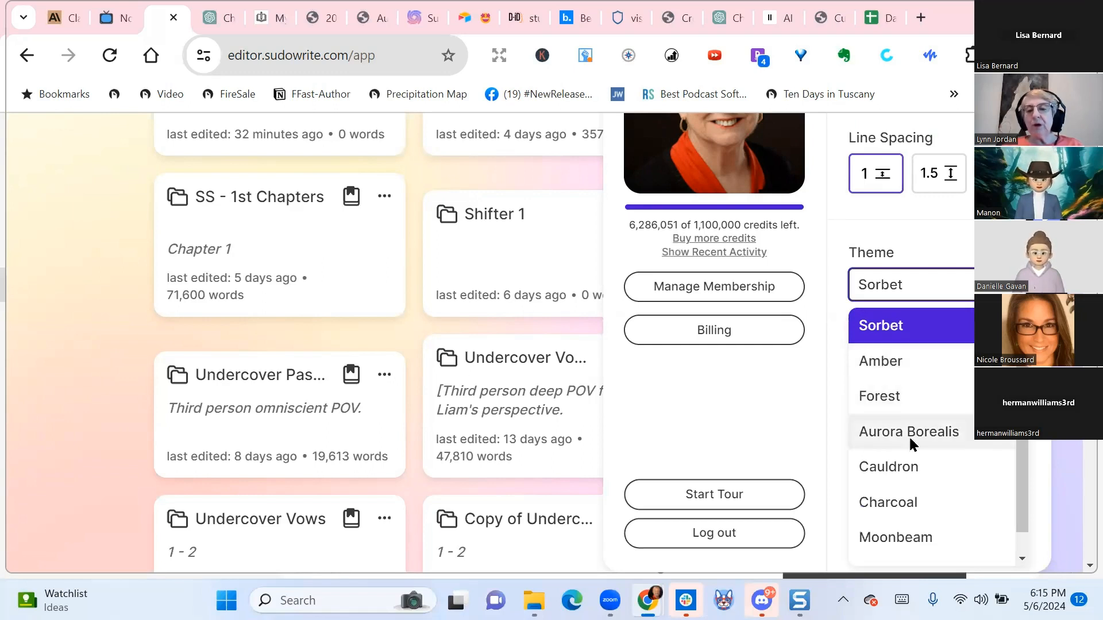
click(881, 361)
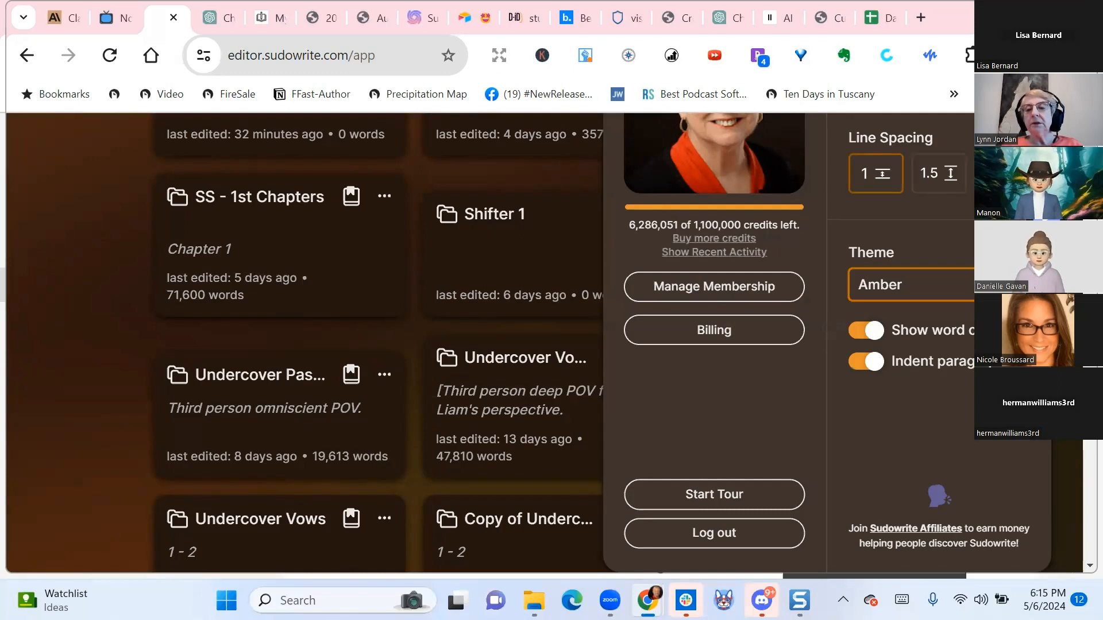
click(910, 284)
click(902, 398)
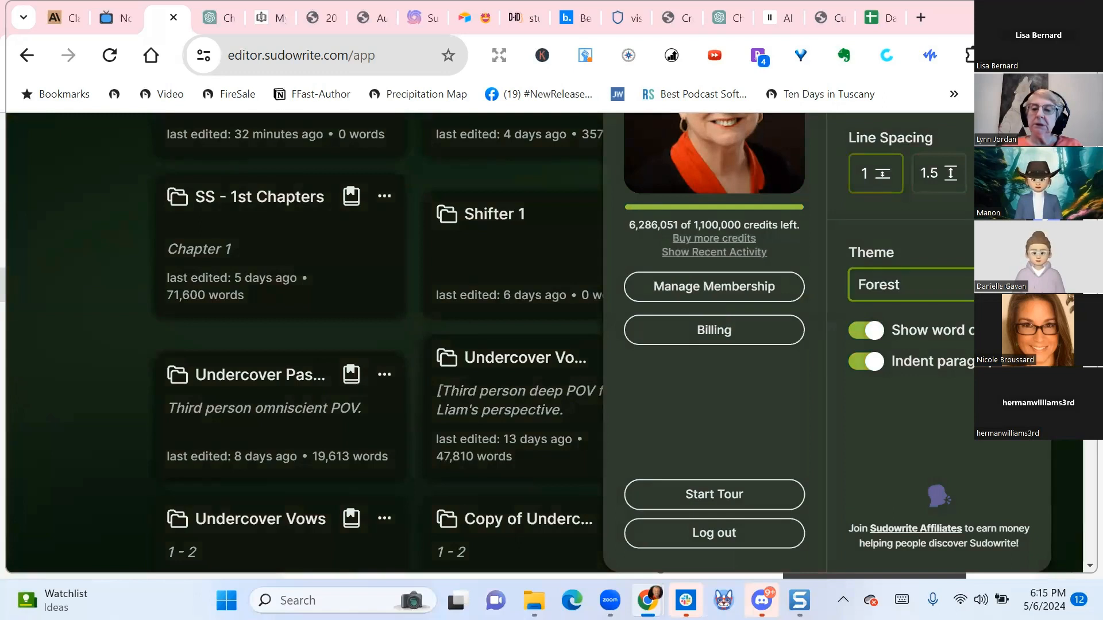
click(910, 285)
click(922, 439)
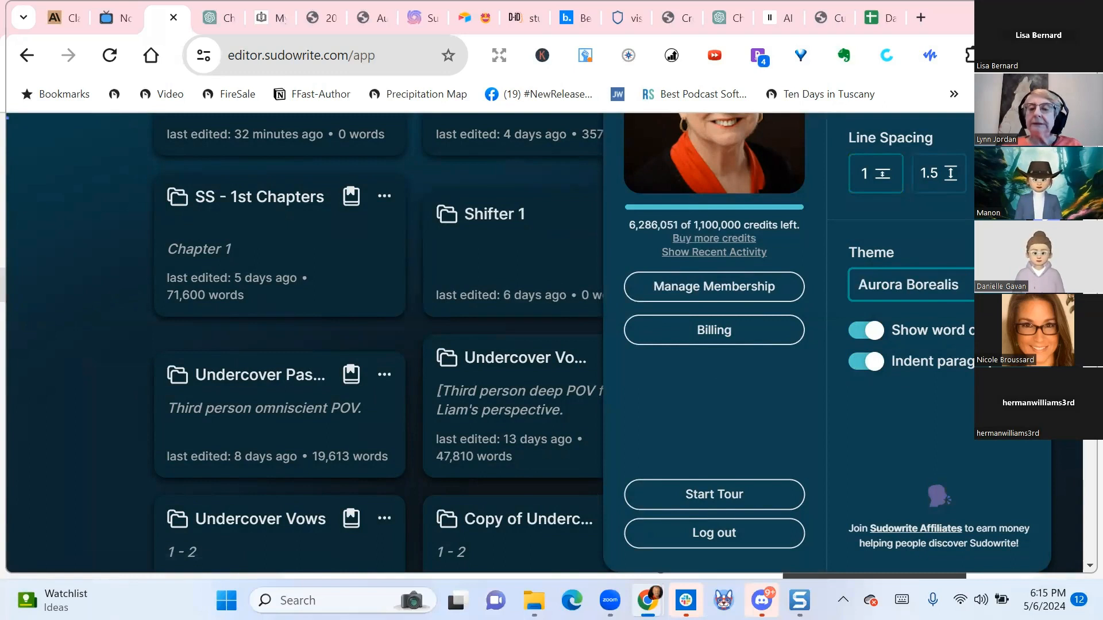
Try the Charcoal and Moonbeam themes one after another
click(1002, 285)
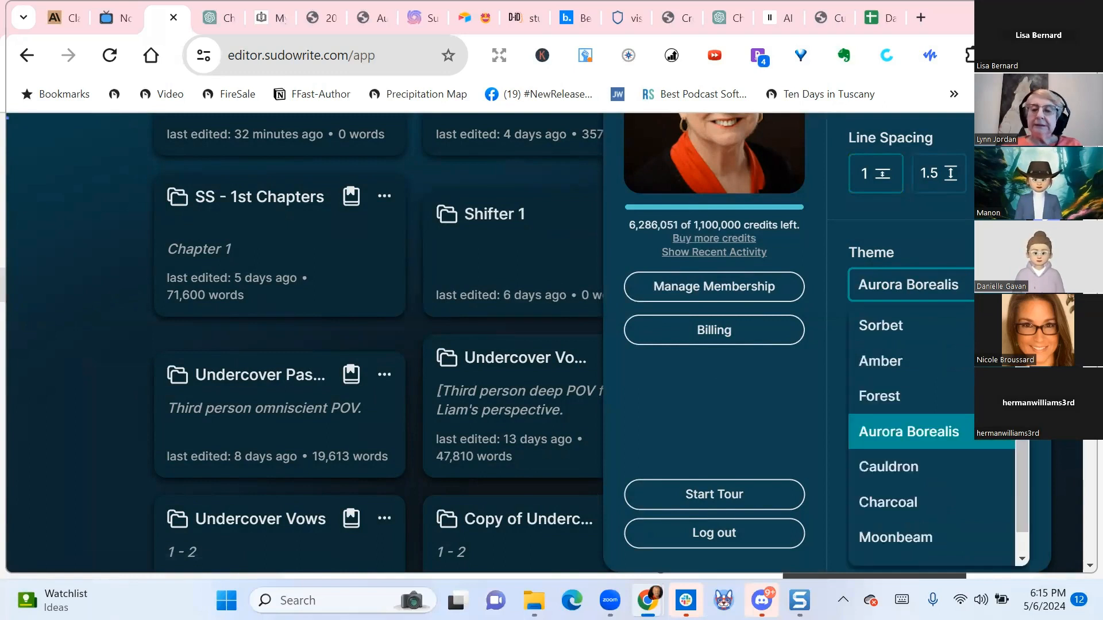
click(903, 506)
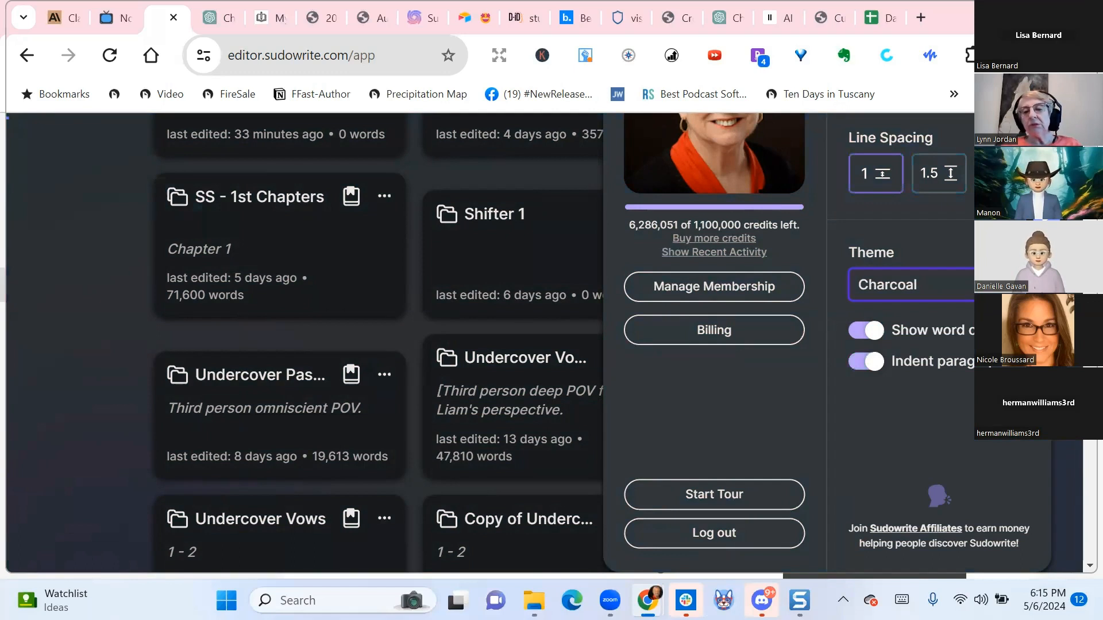
click(999, 285)
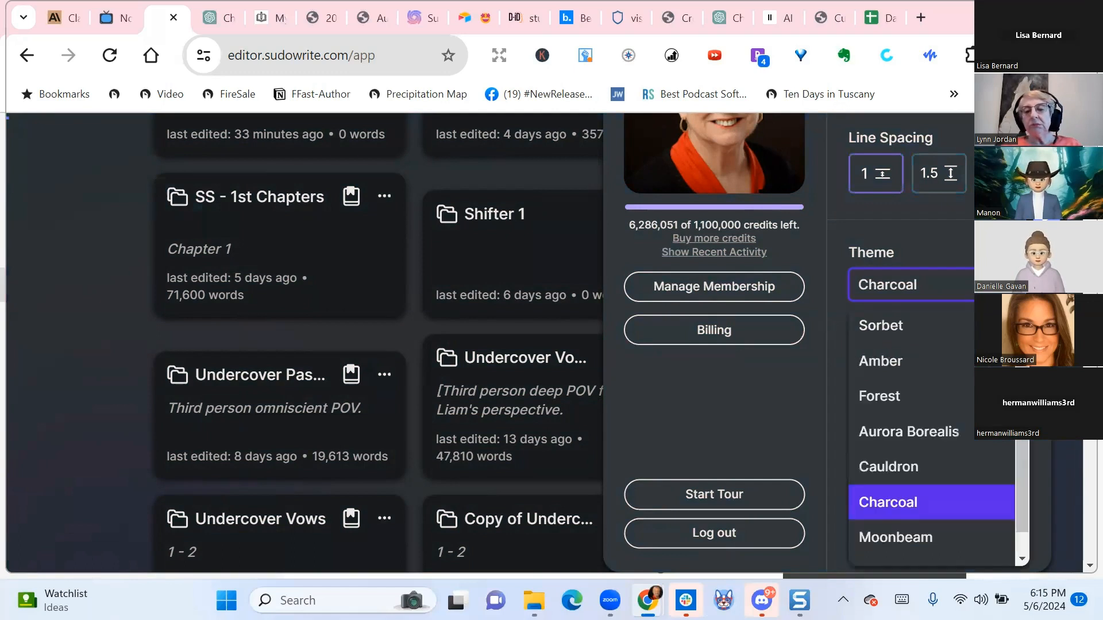
click(897, 539)
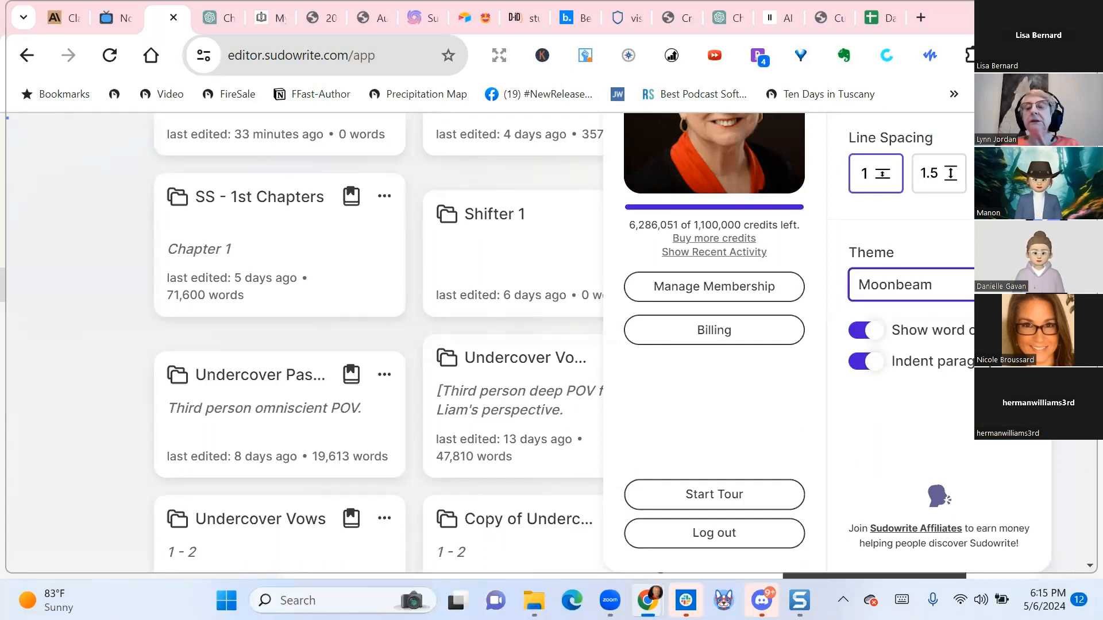
Set the theme to Cauldron and close the account settings
click(919, 285)
click(901, 468)
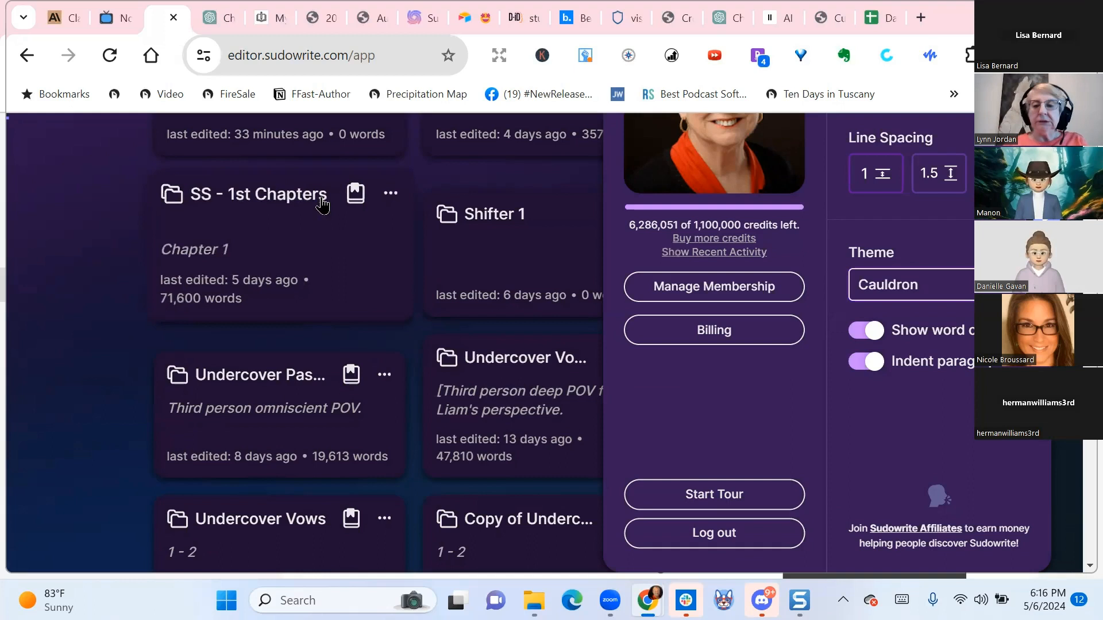
click(49, 229)
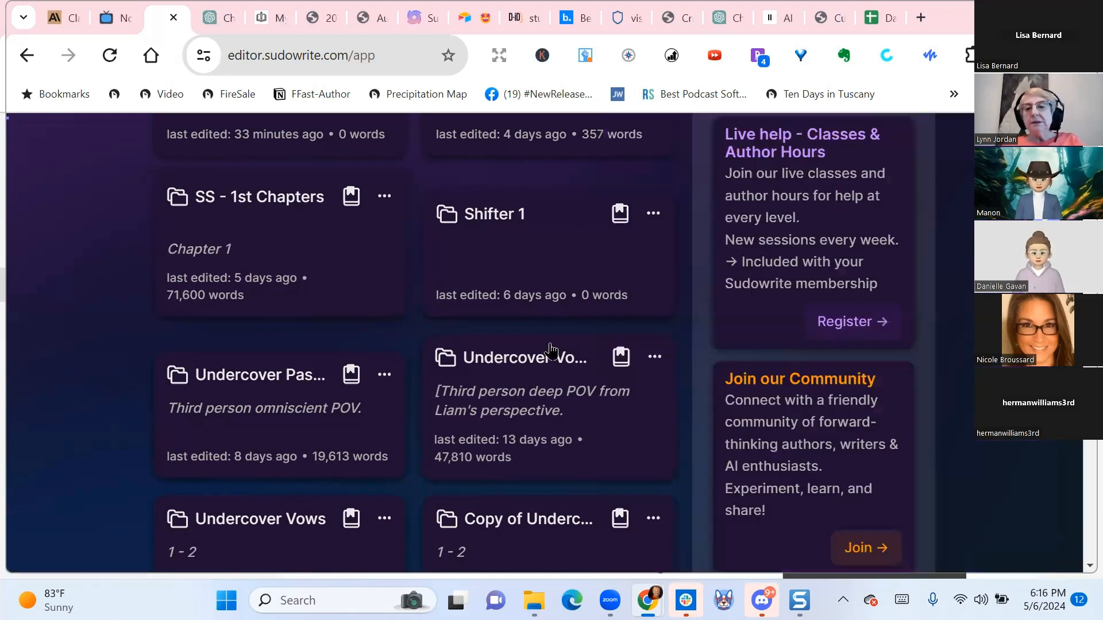
scroll(546, 350, up, 3)
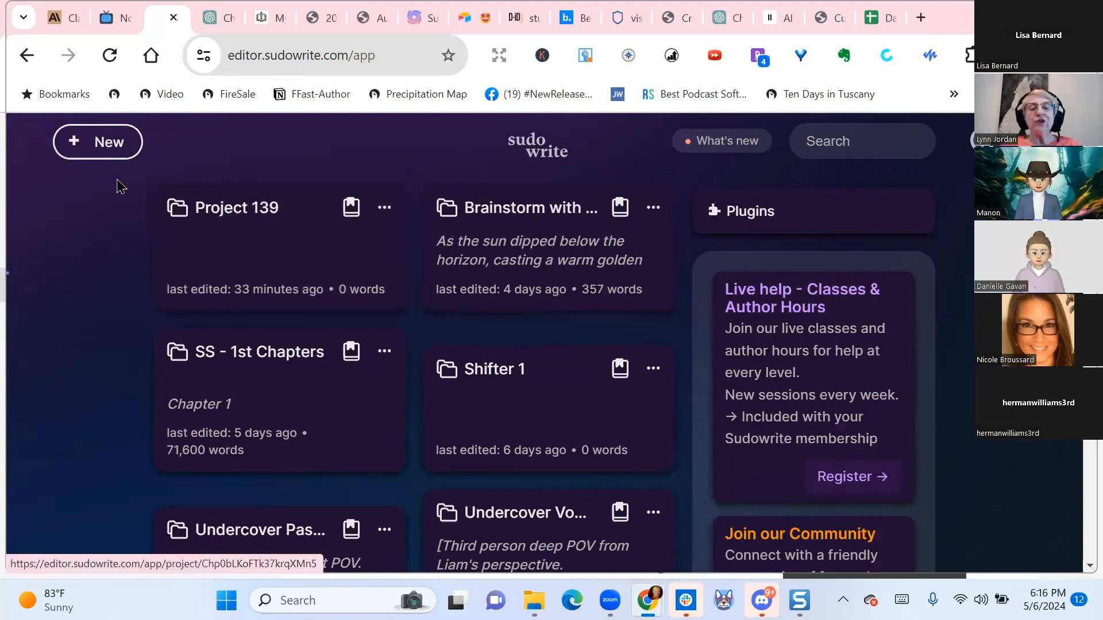
Create a new project and rename it "SW 101 5-6-24"
click(89, 144)
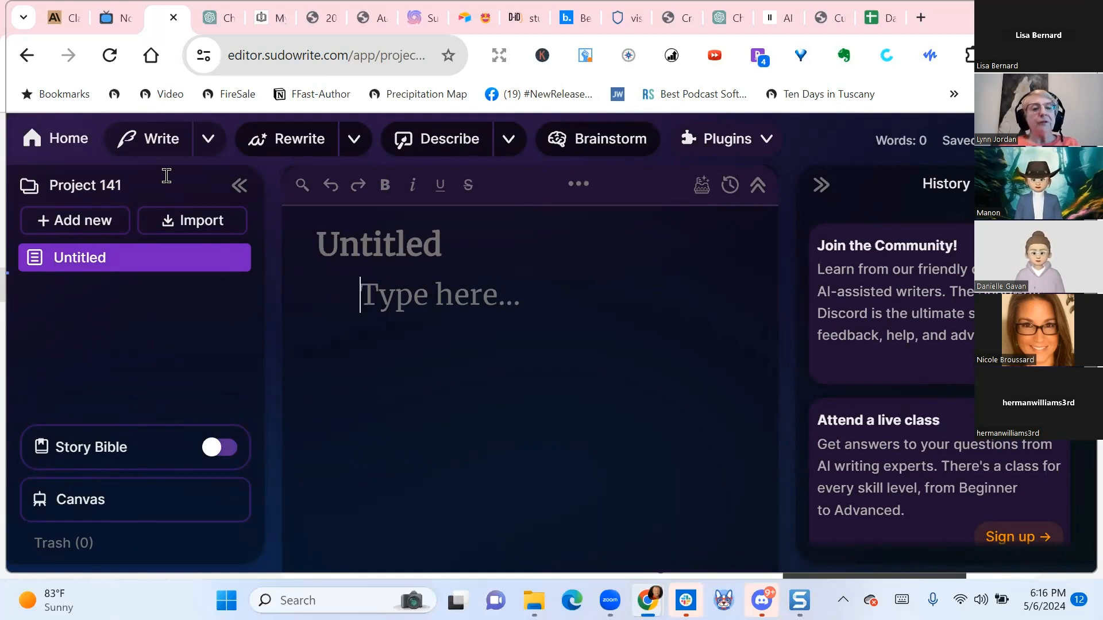
click(139, 185)
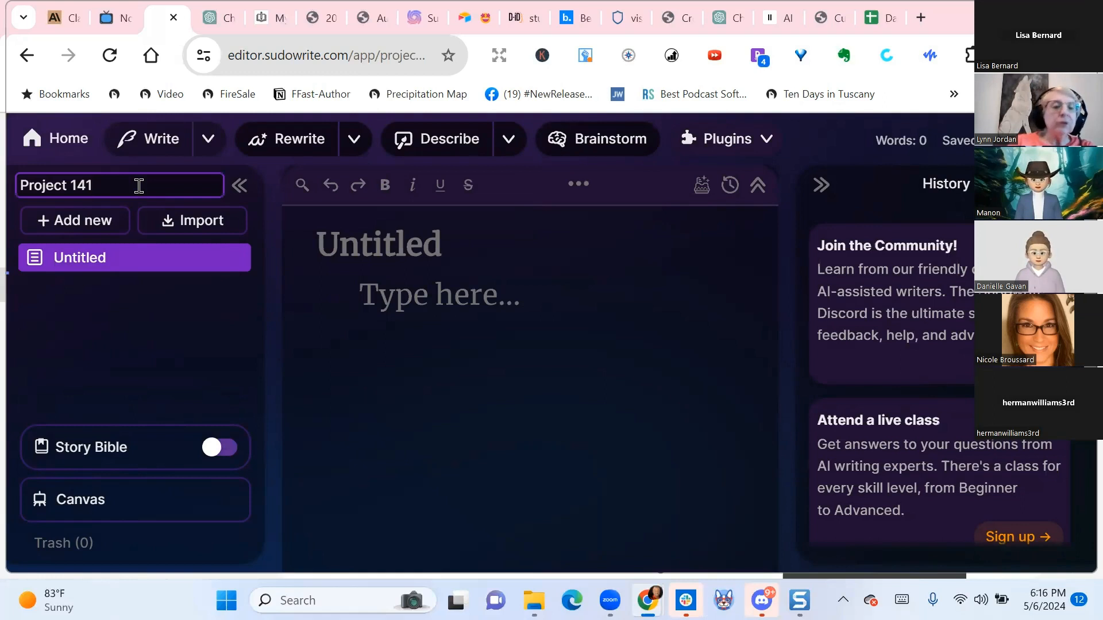
key(BackSpace)
key(BackSpace)
key(BackSpace)
key(BackSpace)
key(BackSpace)
key(BackSpace)
key(BackSpace)
key(BackSpace)
key(BackSpace)
key(BackSpace)
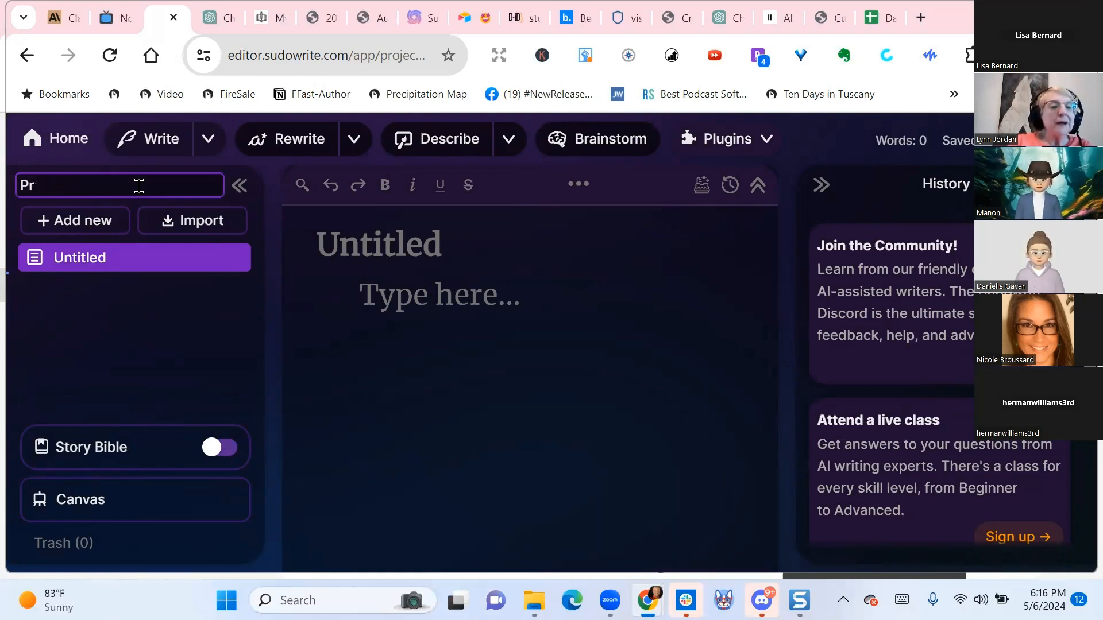
text(V)
key(BackSpace)
key(BackSpace)
text(SW 101)
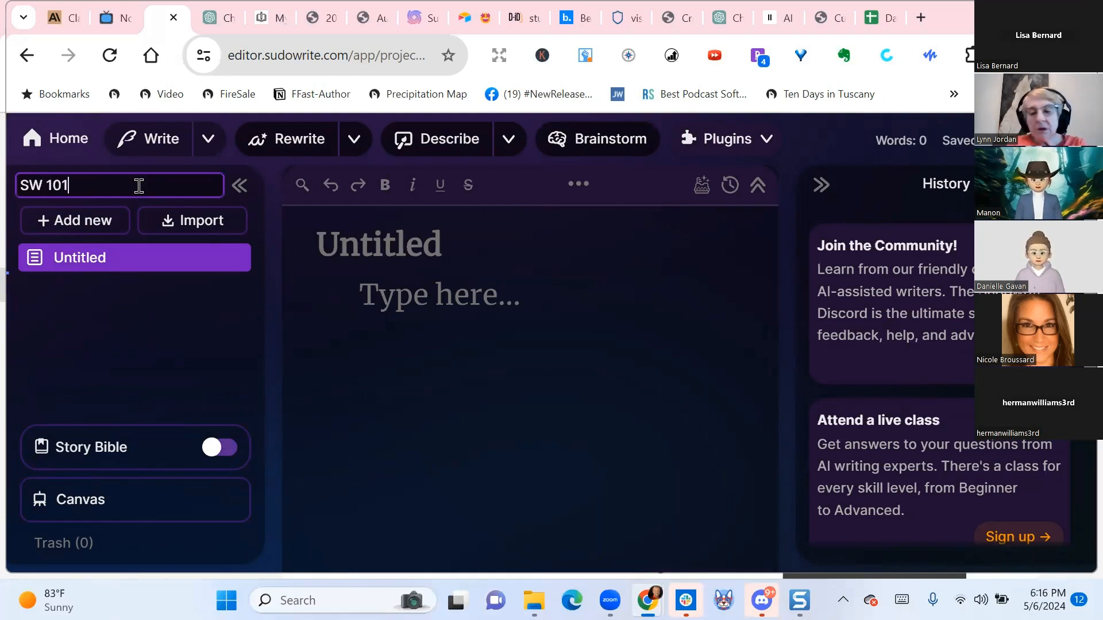
text( 5-6-24)
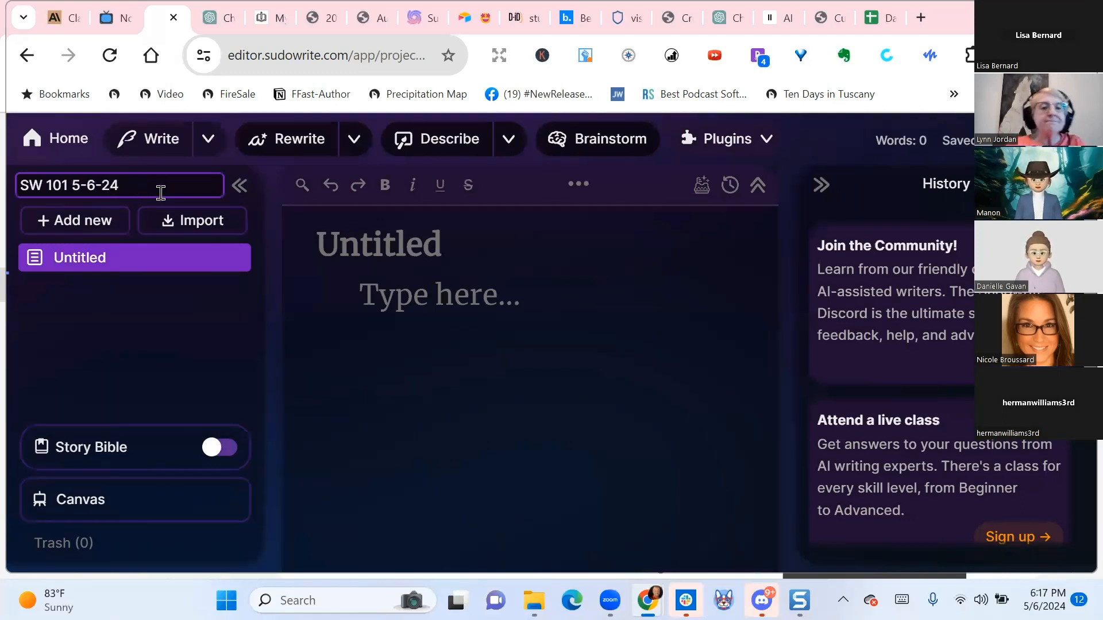
click(406, 435)
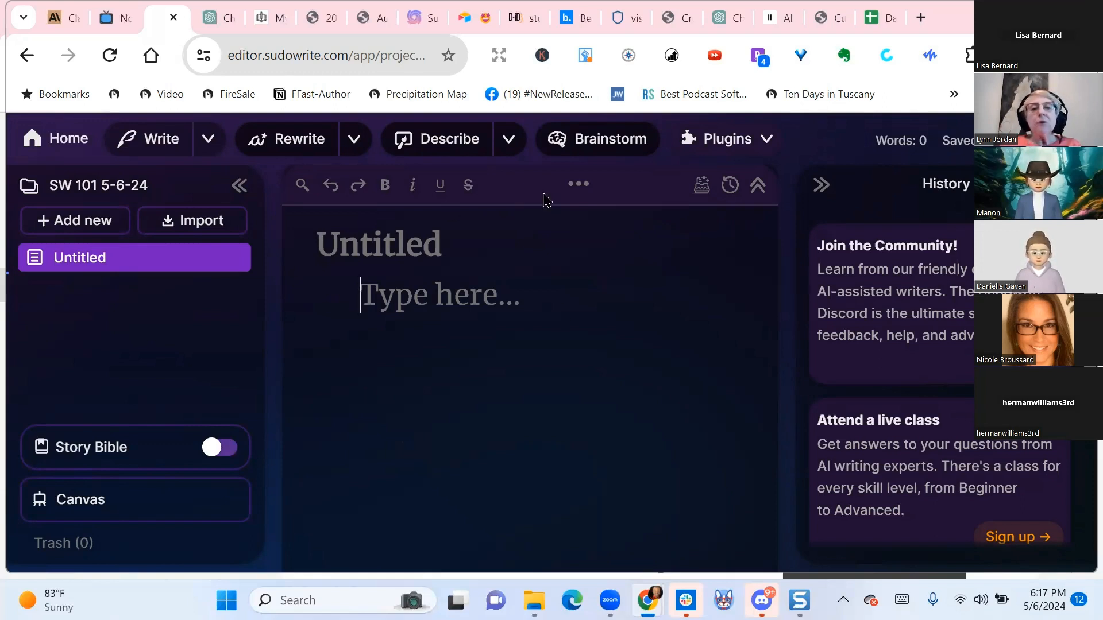
Open a Something Else brainstorm and begin its list request with "Give me premises for a"
click(600, 151)
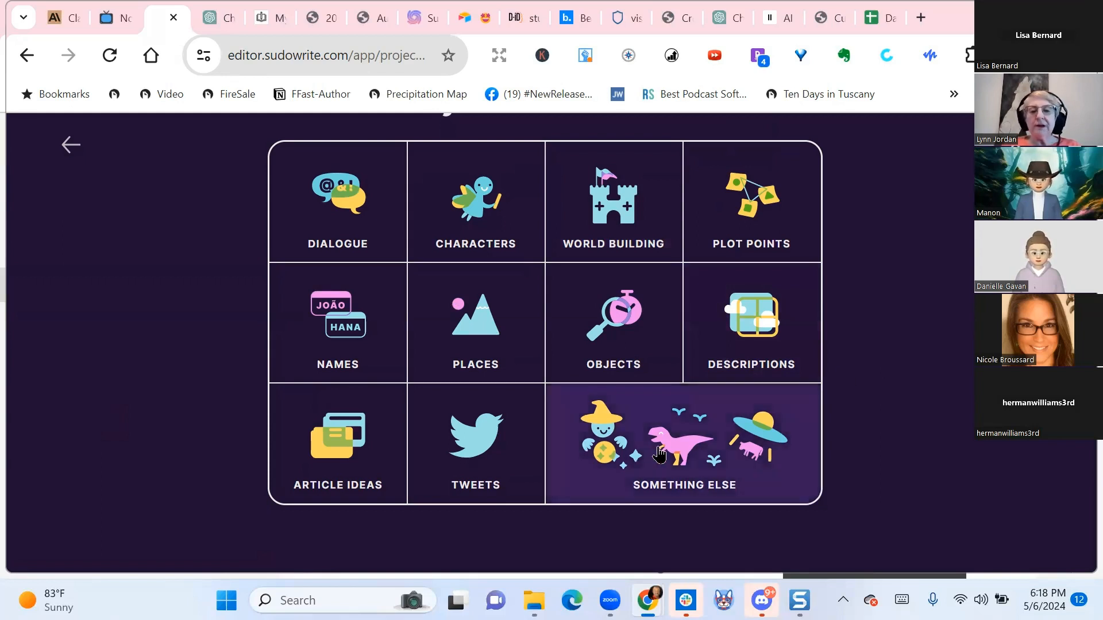
click(672, 460)
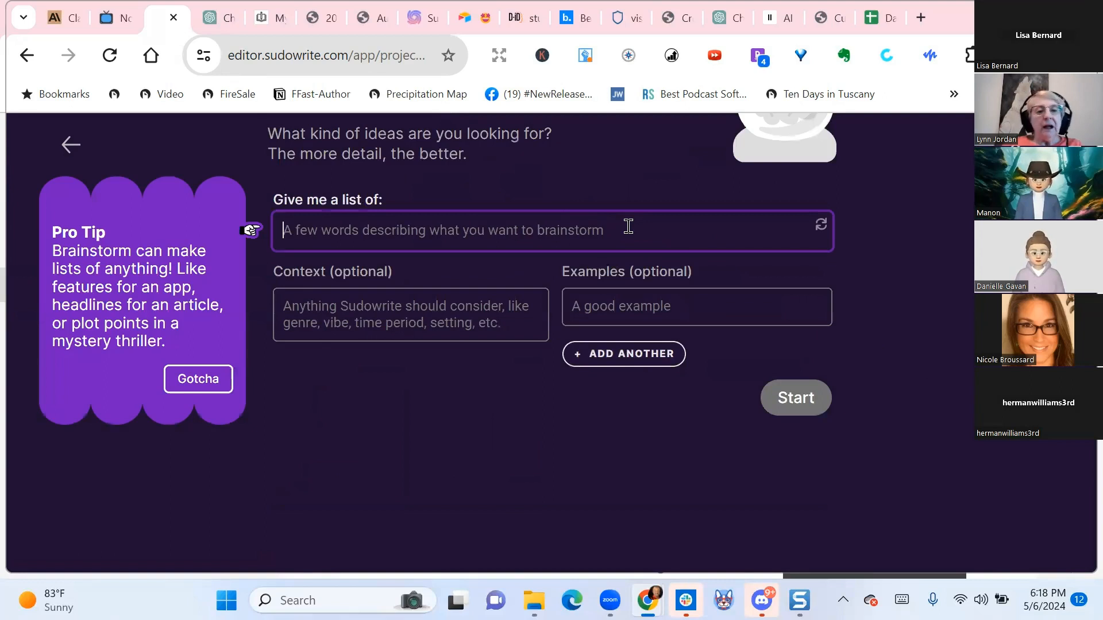
text(Give)
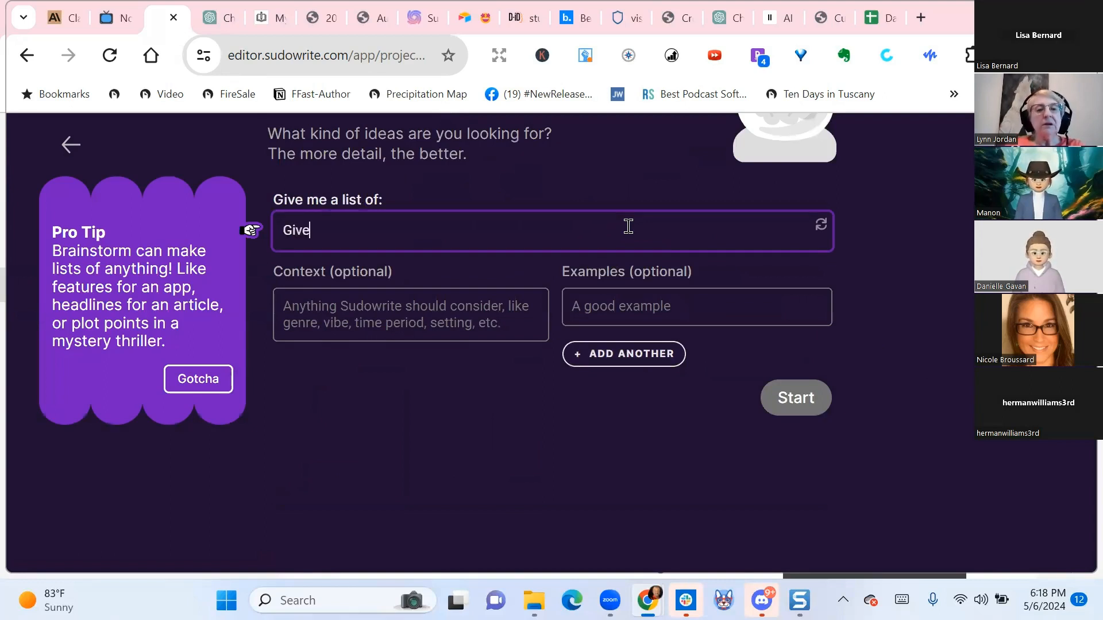
text( me p)
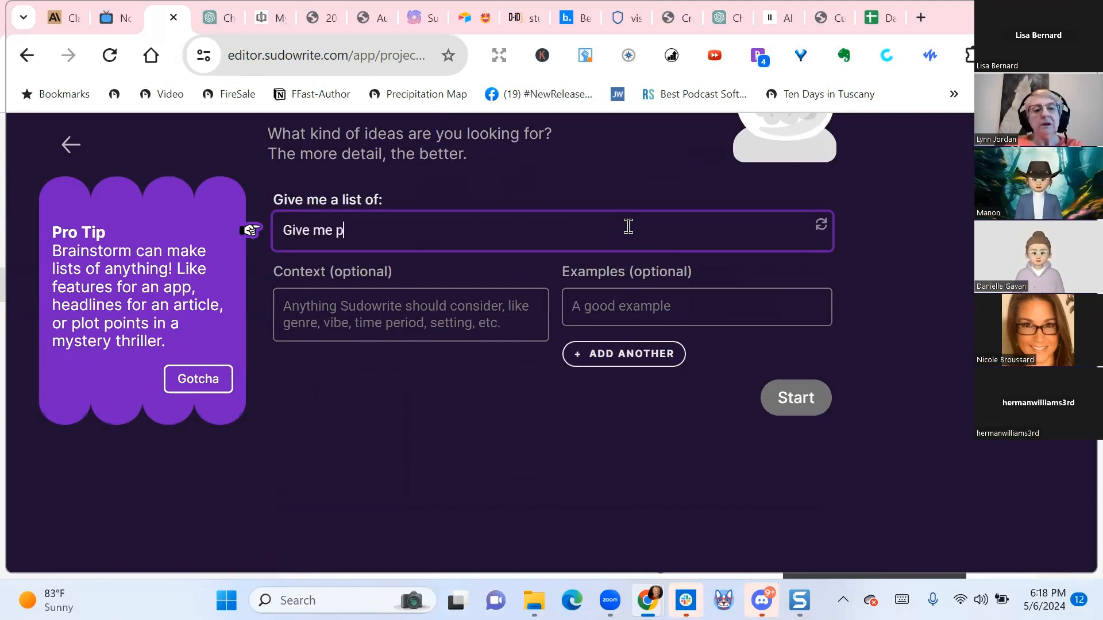
text(remises for a)
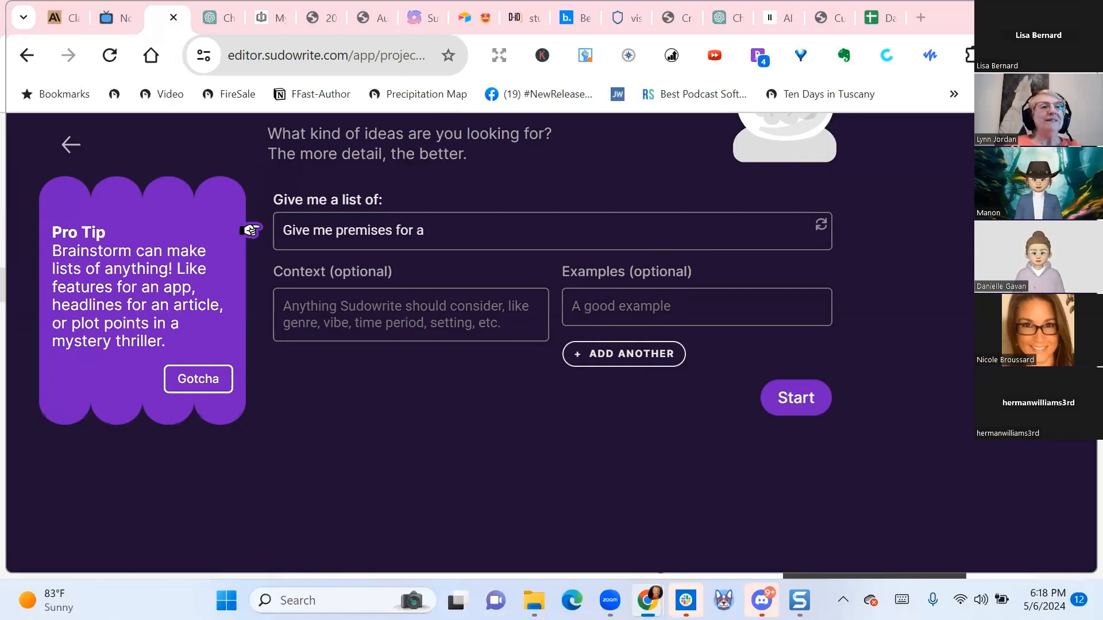
Complete the request with "Gothic Horror Romance with a homeless girl surviving the streets of LA", generate the ideas and look through them
click(496, 228)
text(Go)
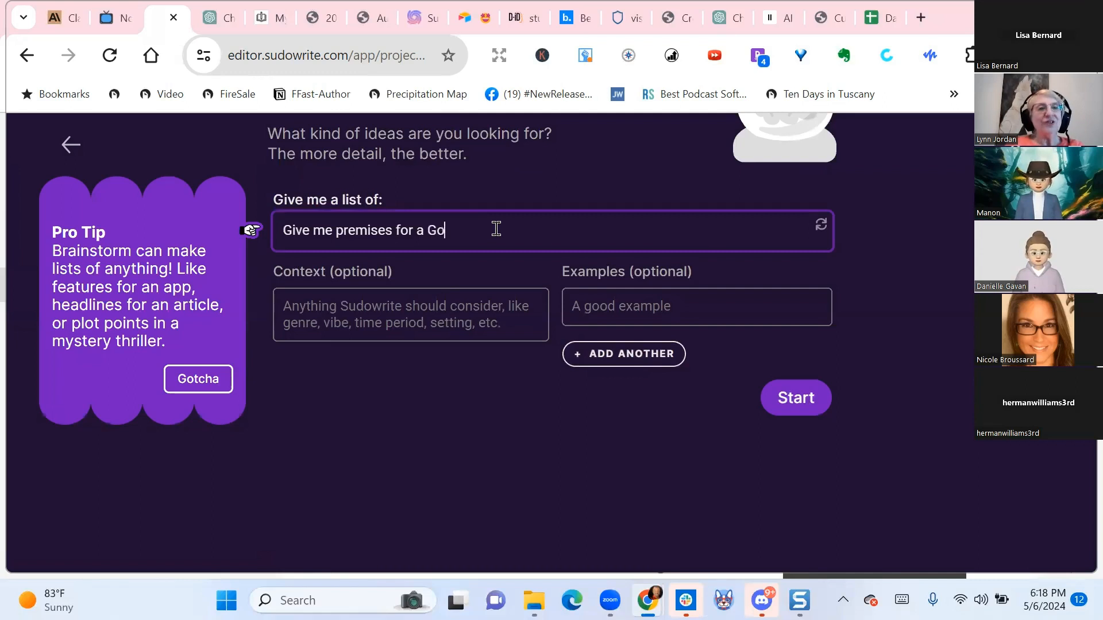
text(thic Horror Roan)
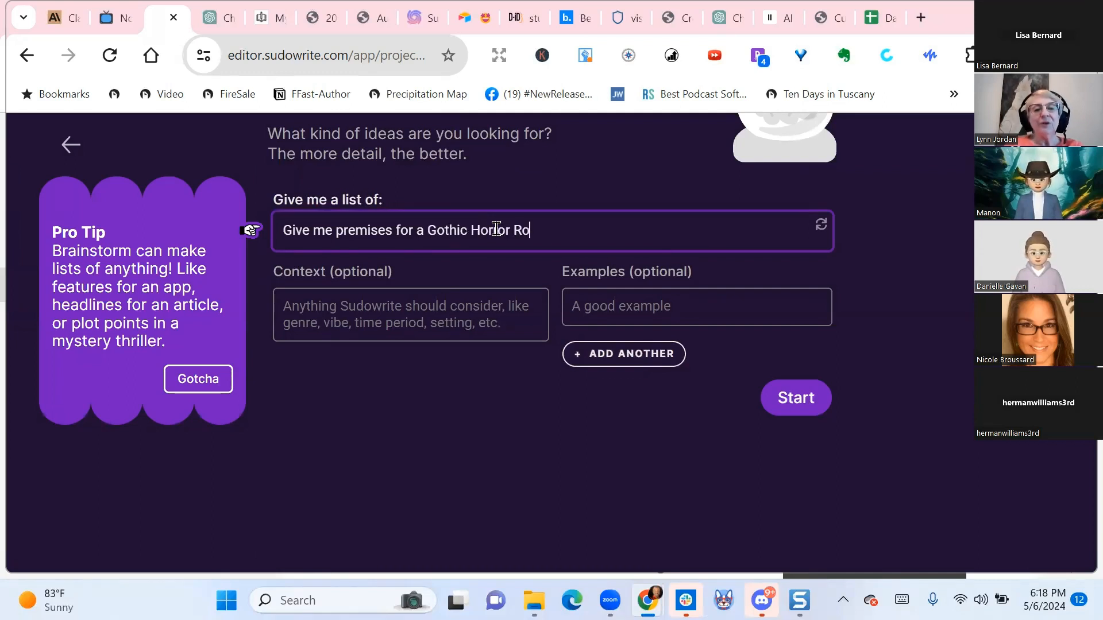
key(BackSpace)
key(BackSpace)
text(mance)
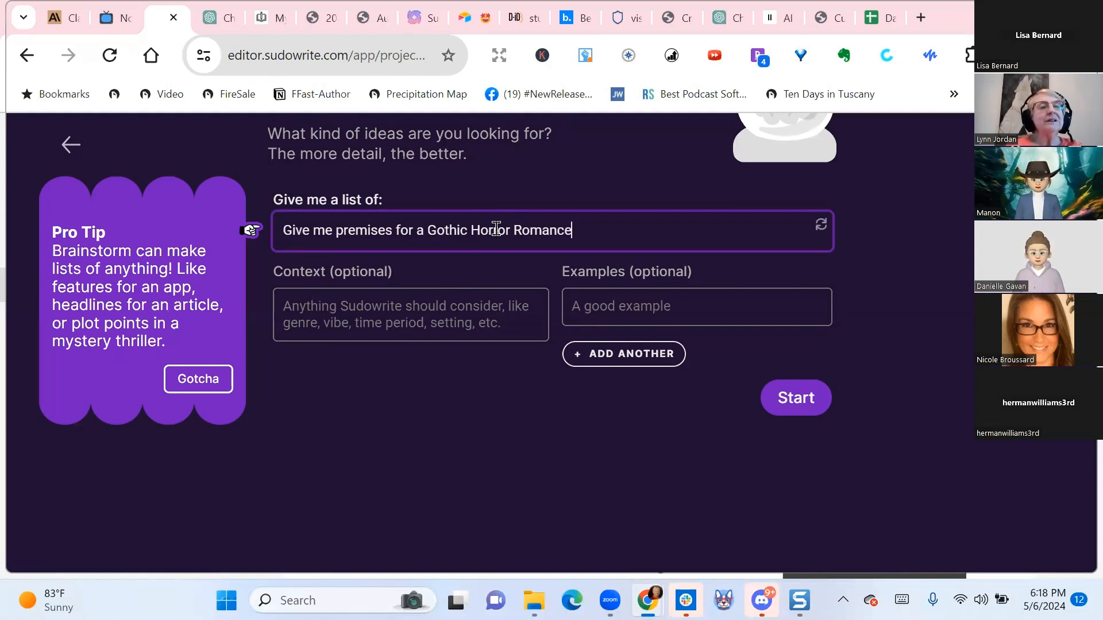
text( with a )
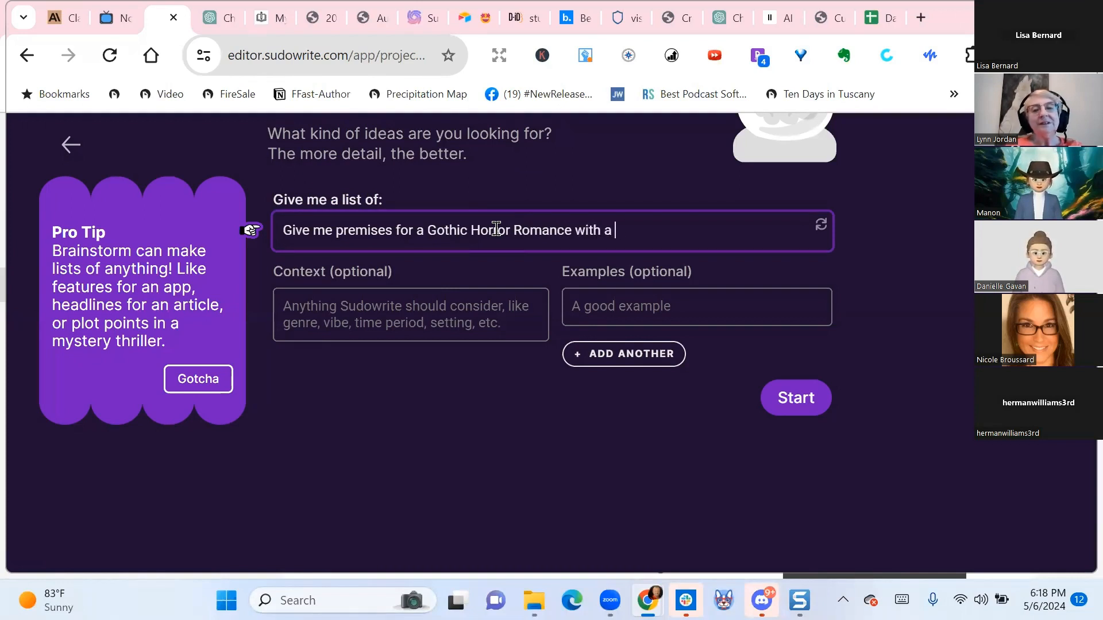
text(homeless)
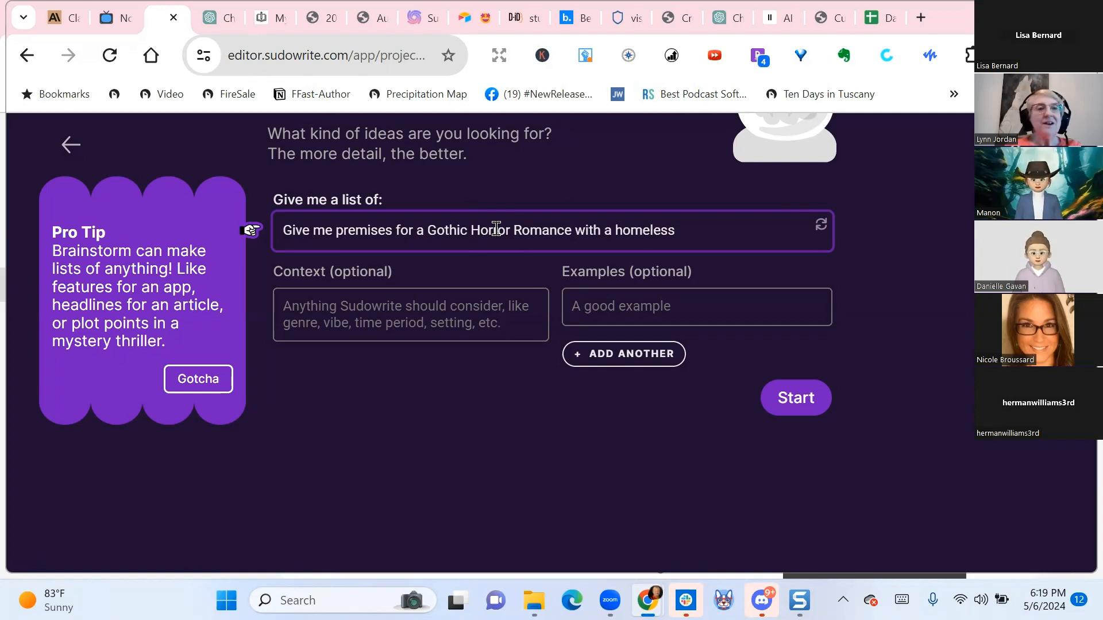
text( girl )
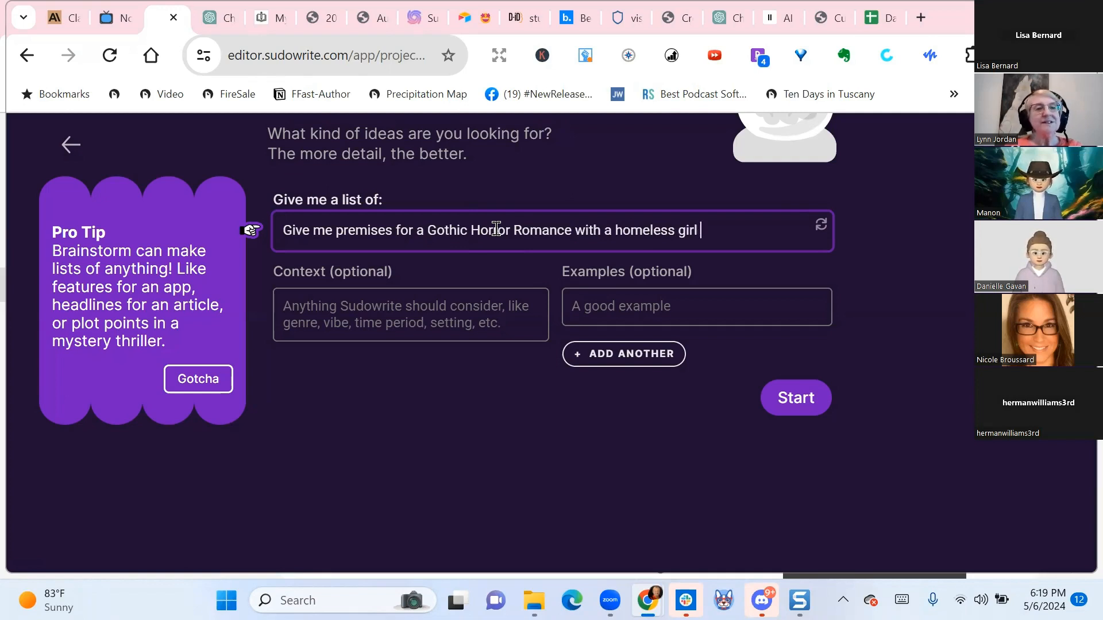
text(surviving the)
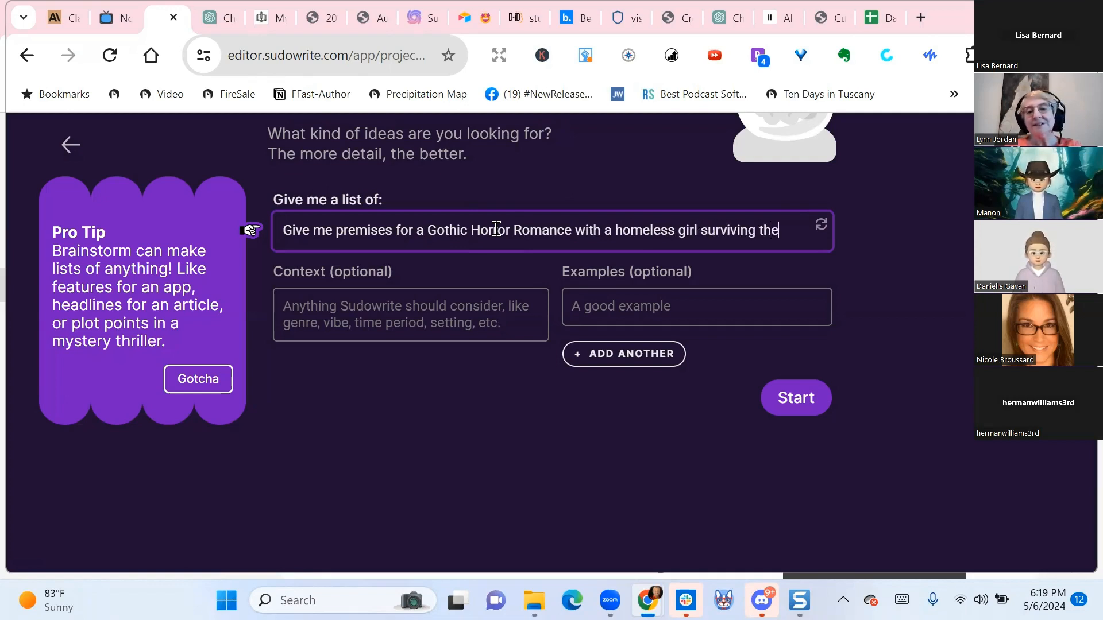
text( streets of LA)
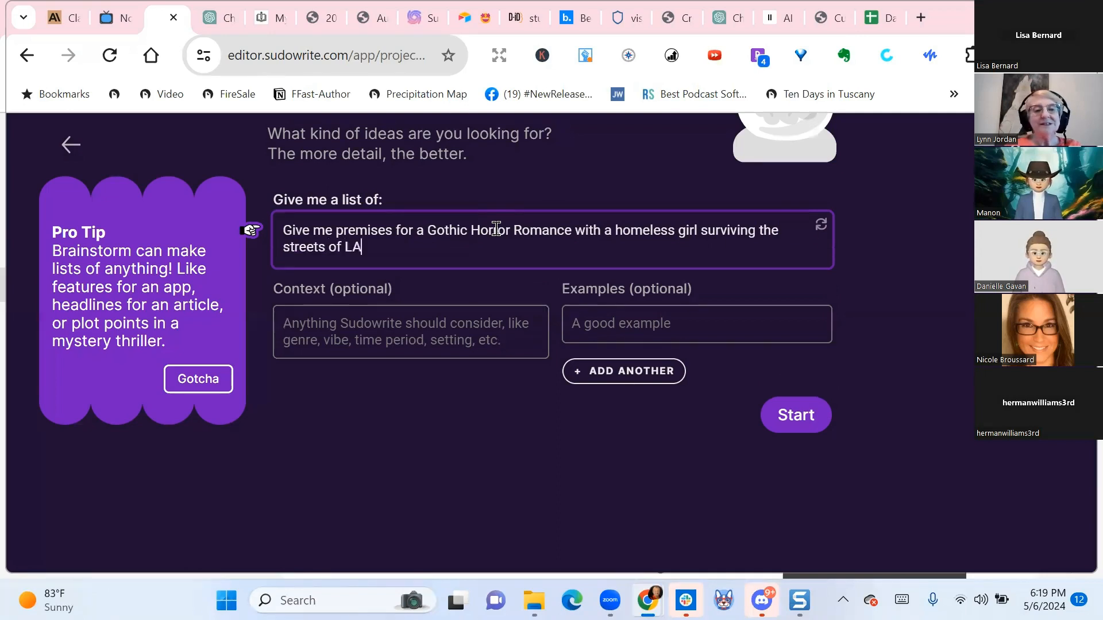
click(805, 422)
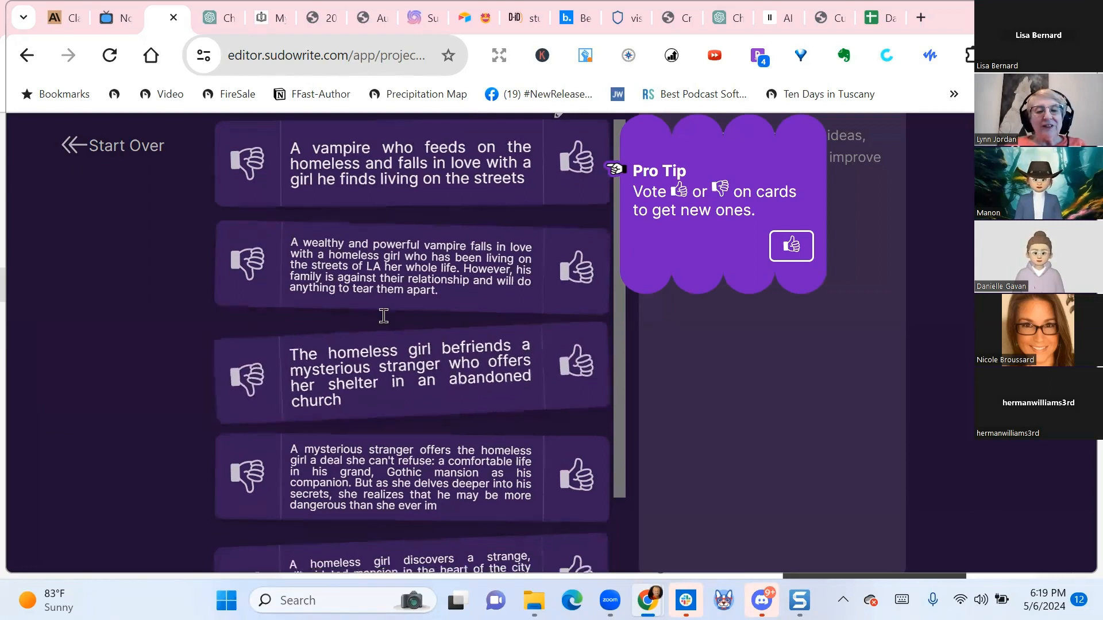
scroll(384, 319, down, 2)
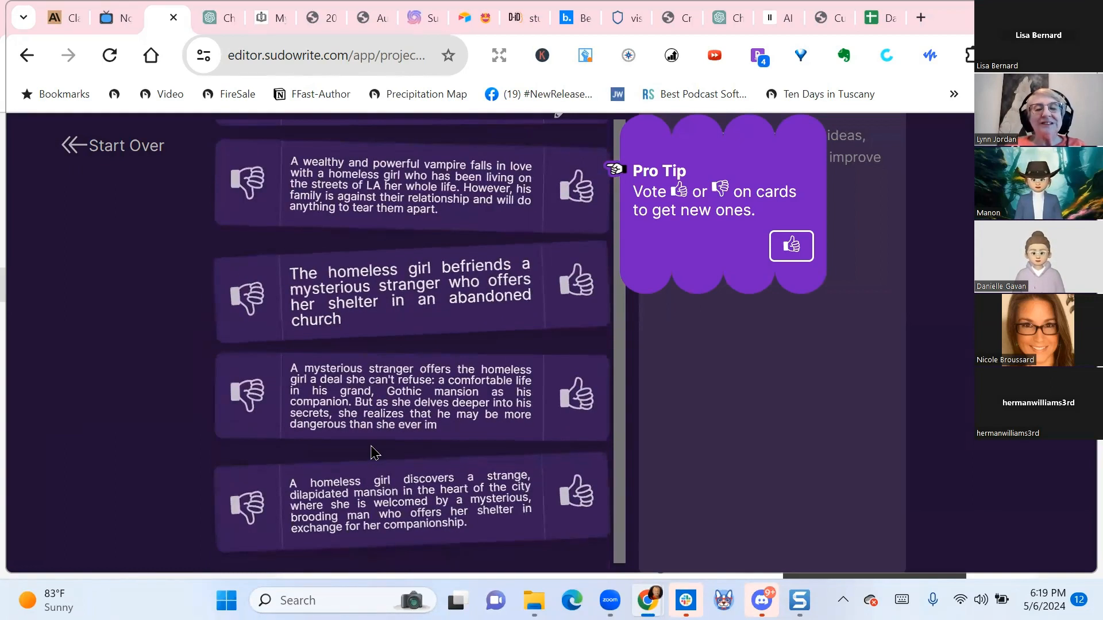
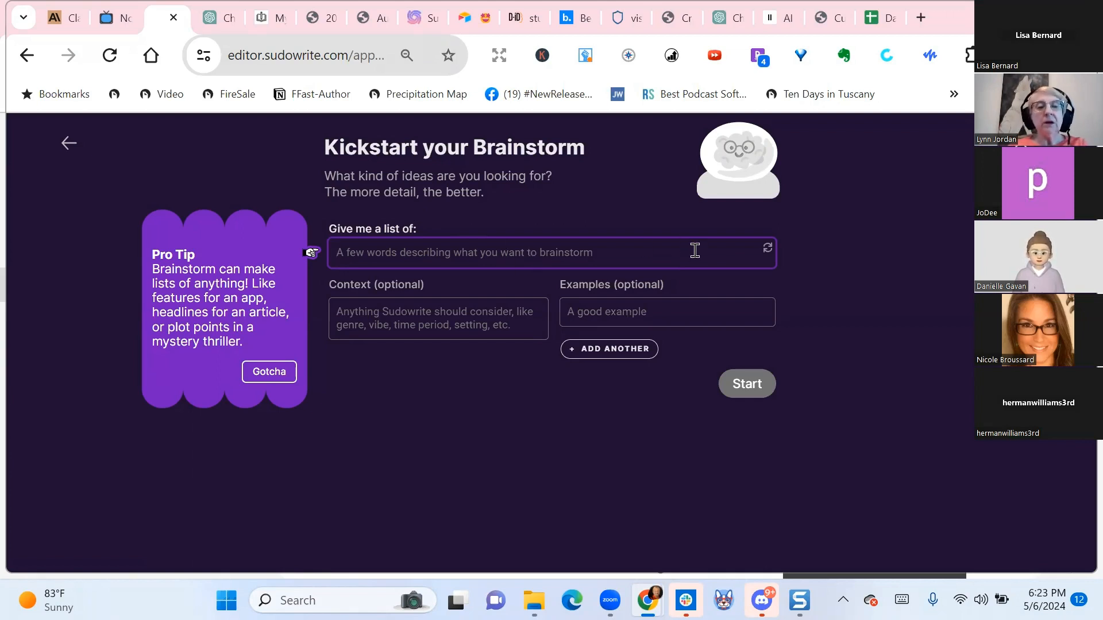
Brainstorm a list of "vampire lore" and keep the first idea card and the card that replaces it
text(va)
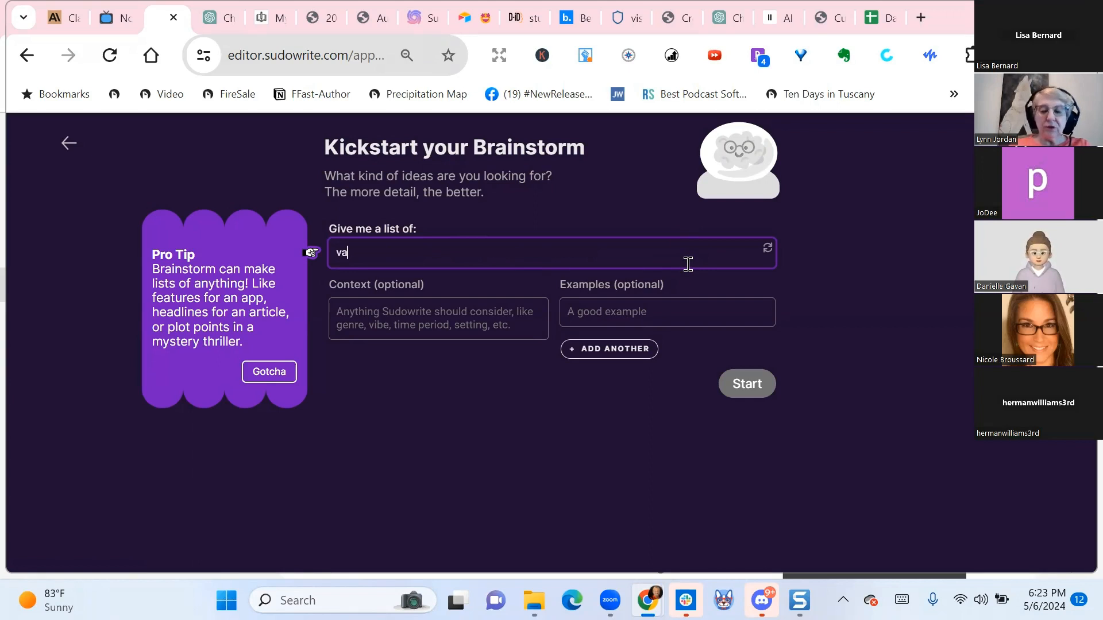
text(mpire lore)
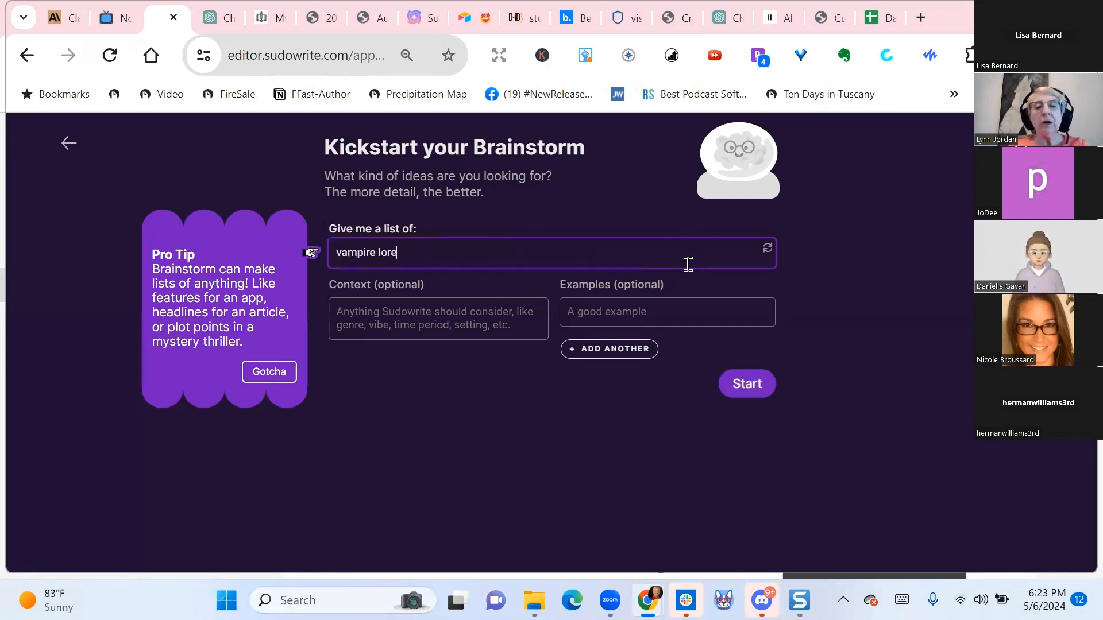
click(759, 395)
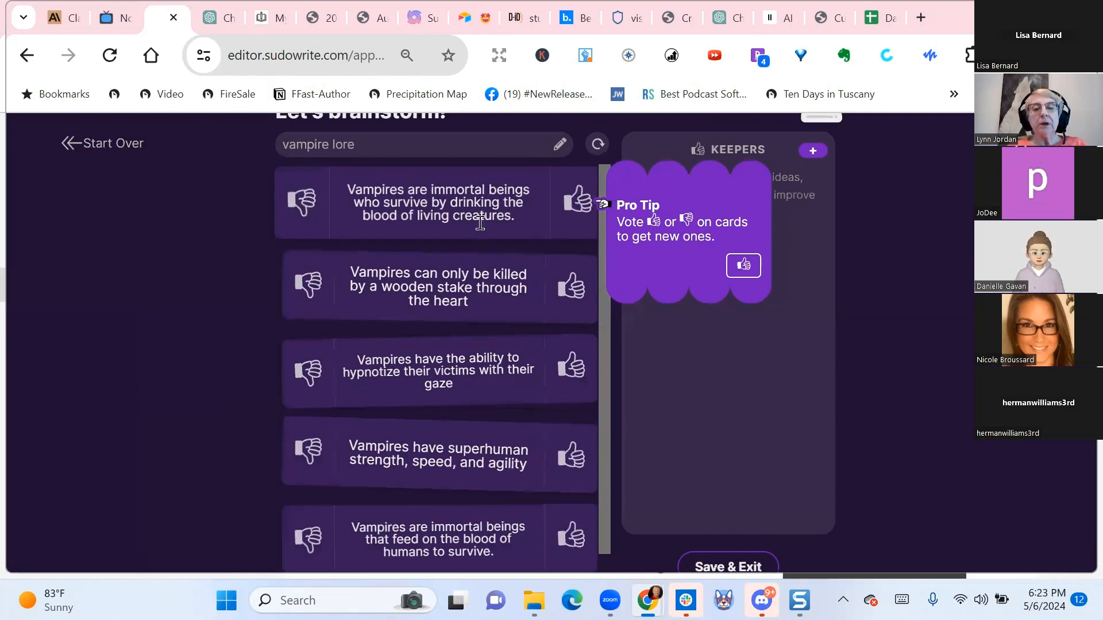
click(585, 204)
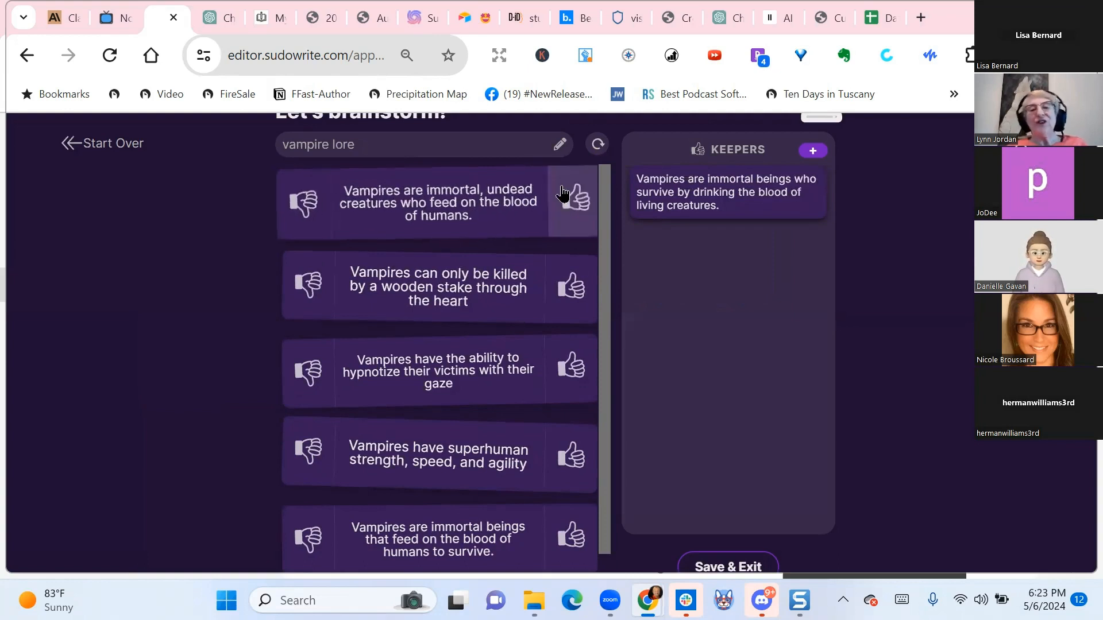
click(580, 201)
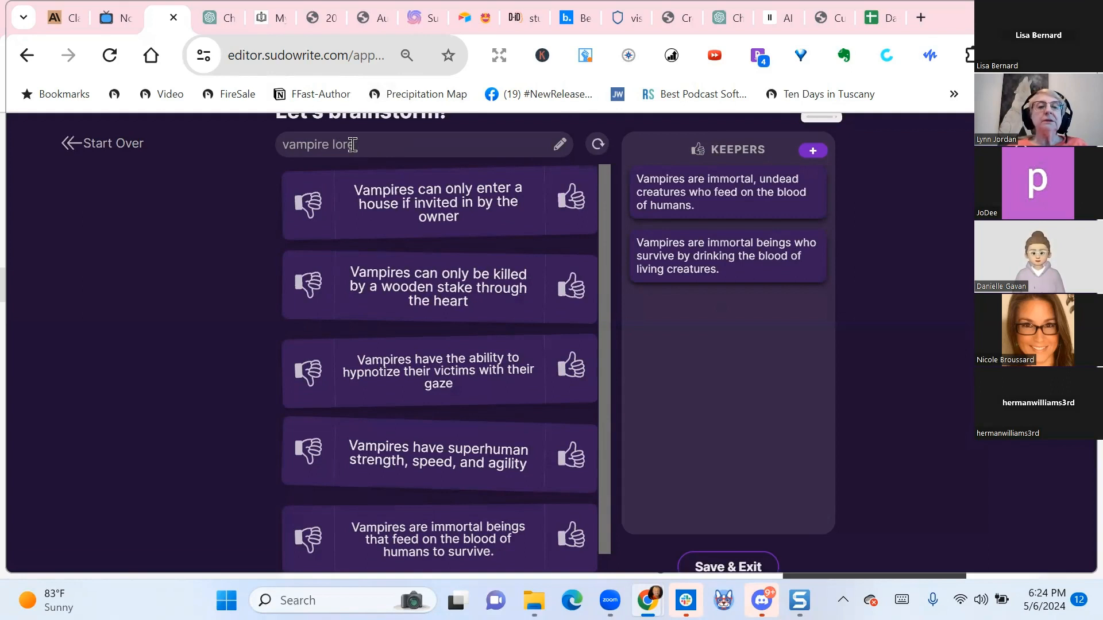
Change the brainstorm's list request from vampire lore to "ways to kill vampires or become a vampire"
drag(352, 145, 270, 149)
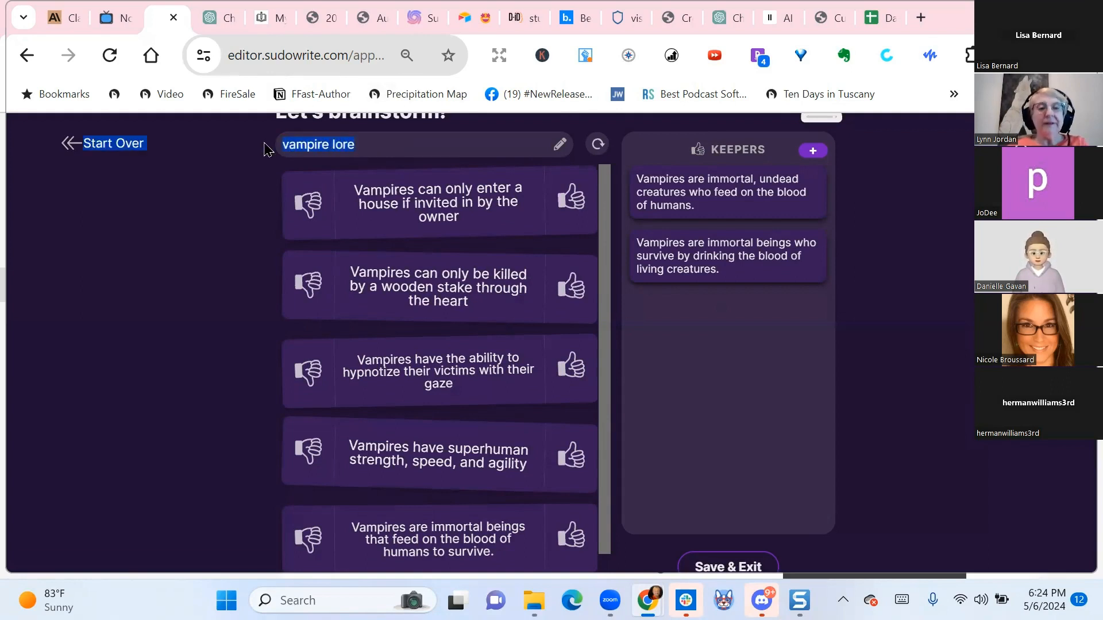
click(378, 154)
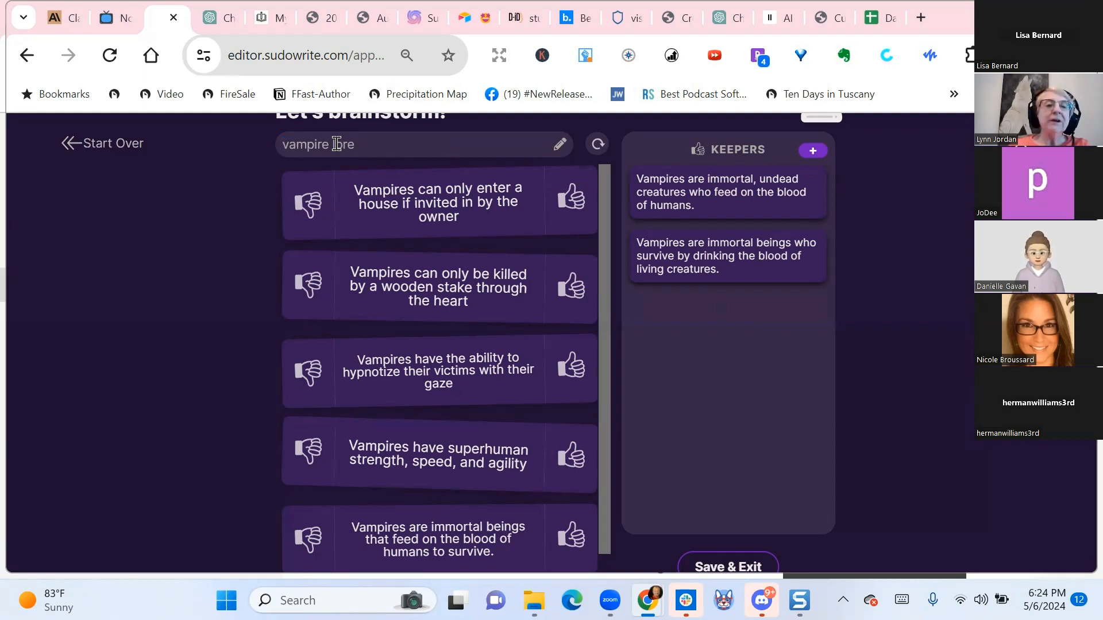
click(560, 146)
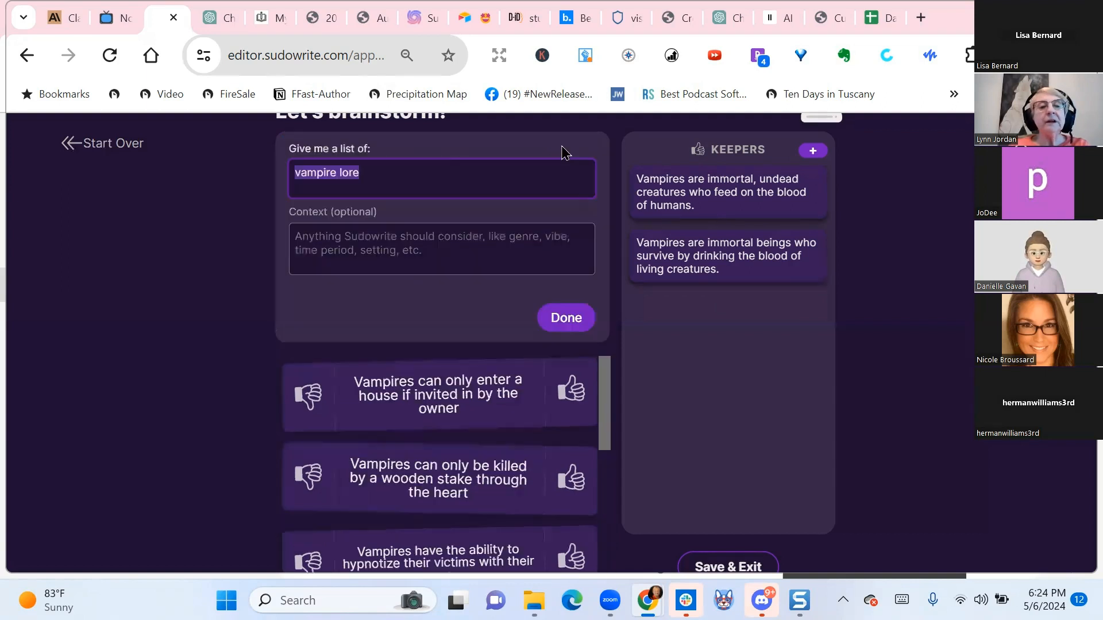
click(356, 170)
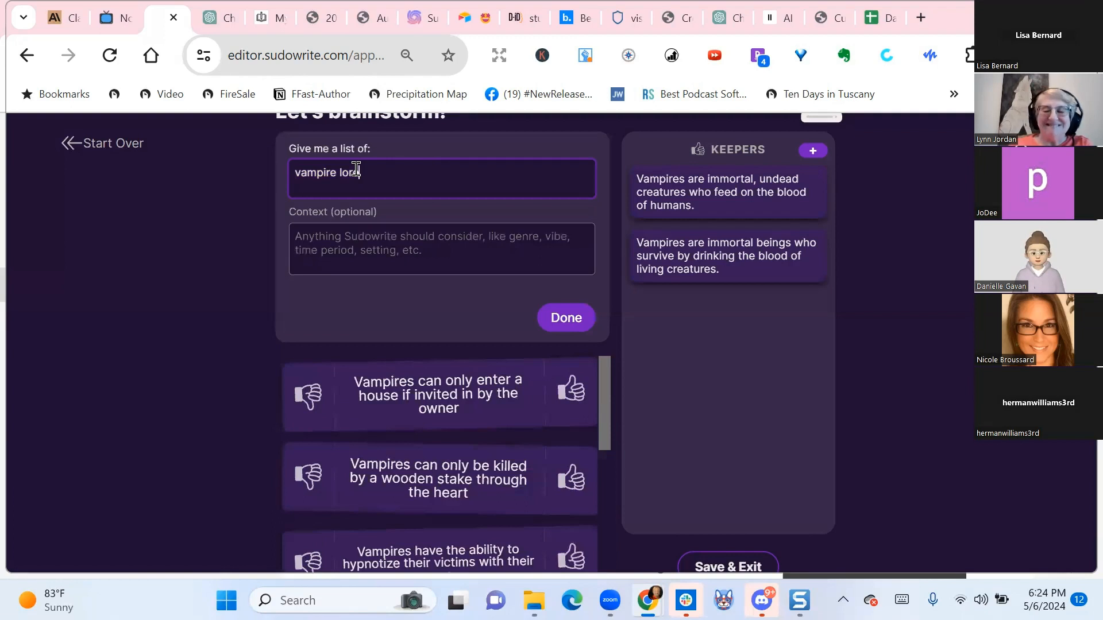
key(BackSpace)
key(BackSpace)
key(BackSpace)
key(BackSpace)
key(BackSpace)
key(BackSpace)
key(BackSpace)
key(BackSpace)
key(BackSpace)
key(BackSpace)
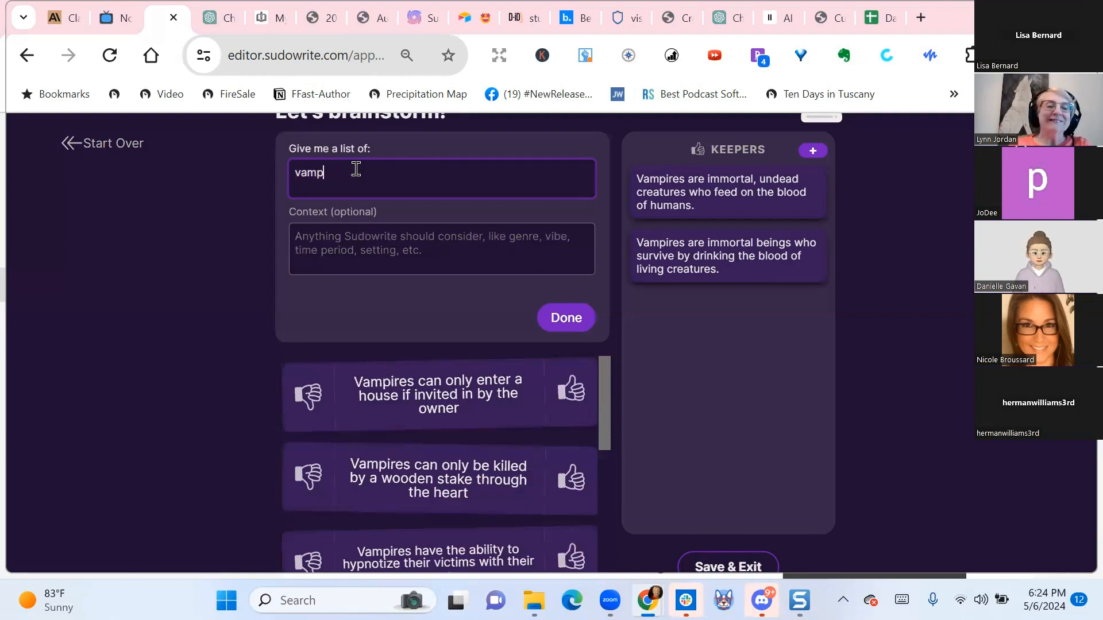
key(BackSpace)
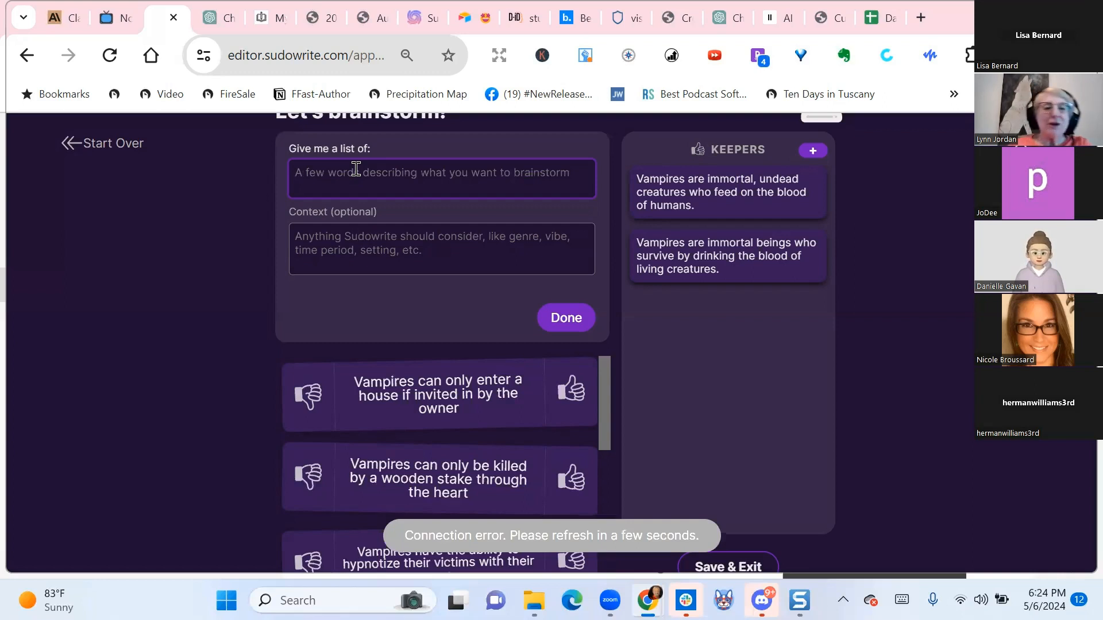
text(ways )
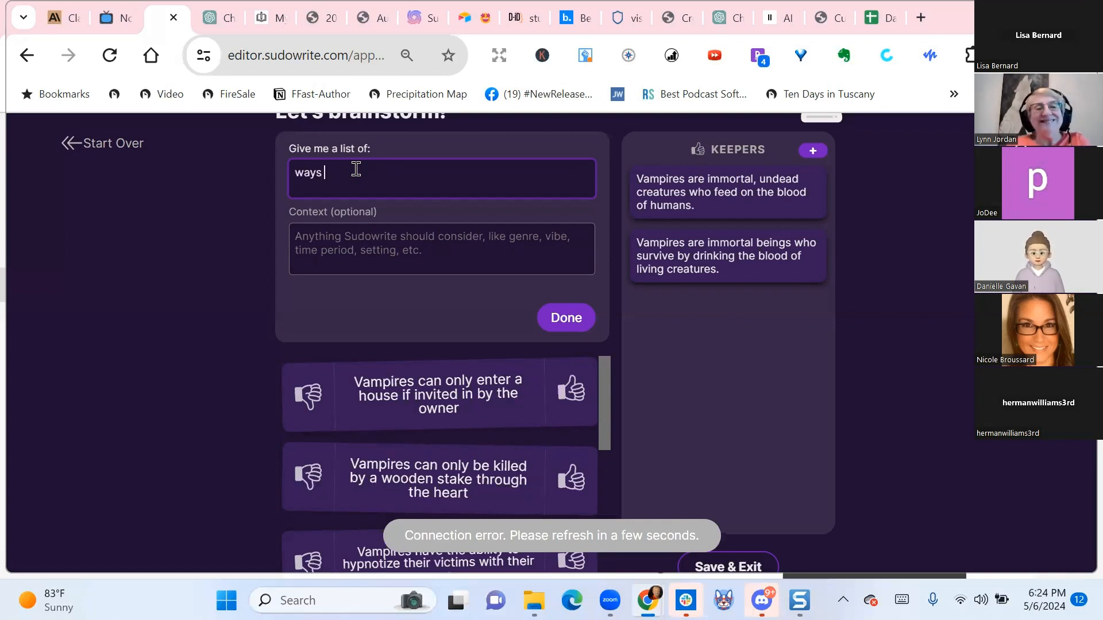
text(to kill vam)
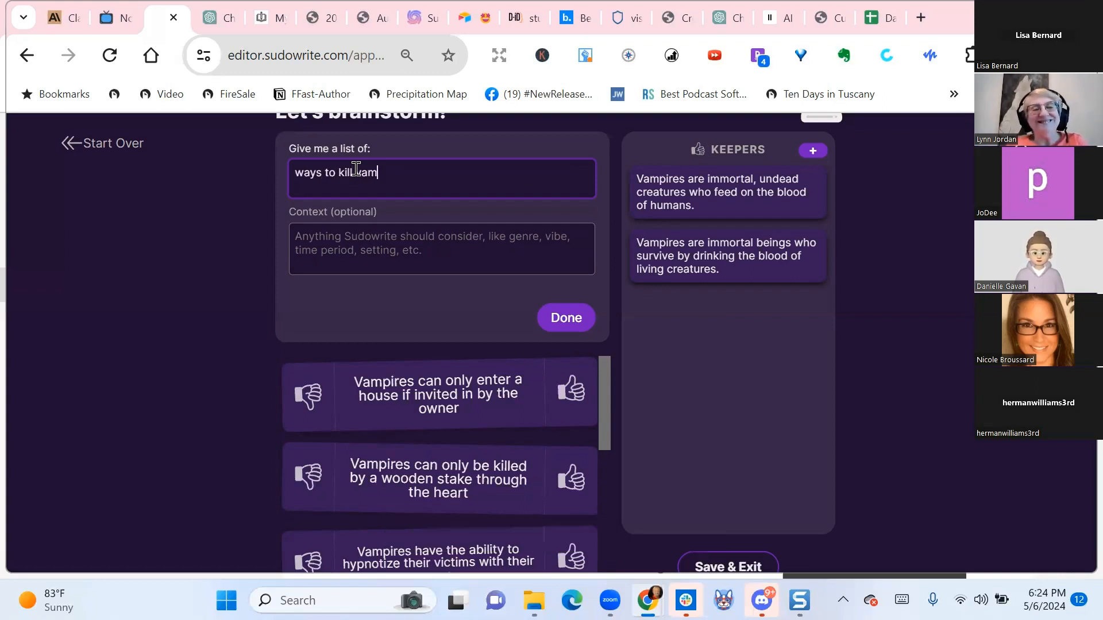
text(pires or)
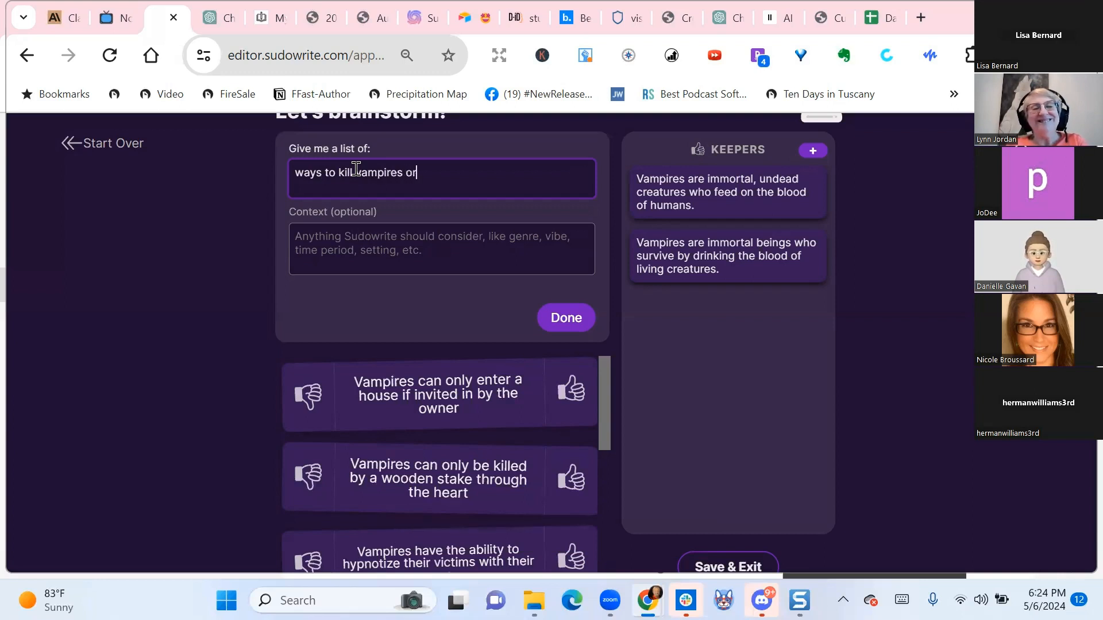
text( become a v)
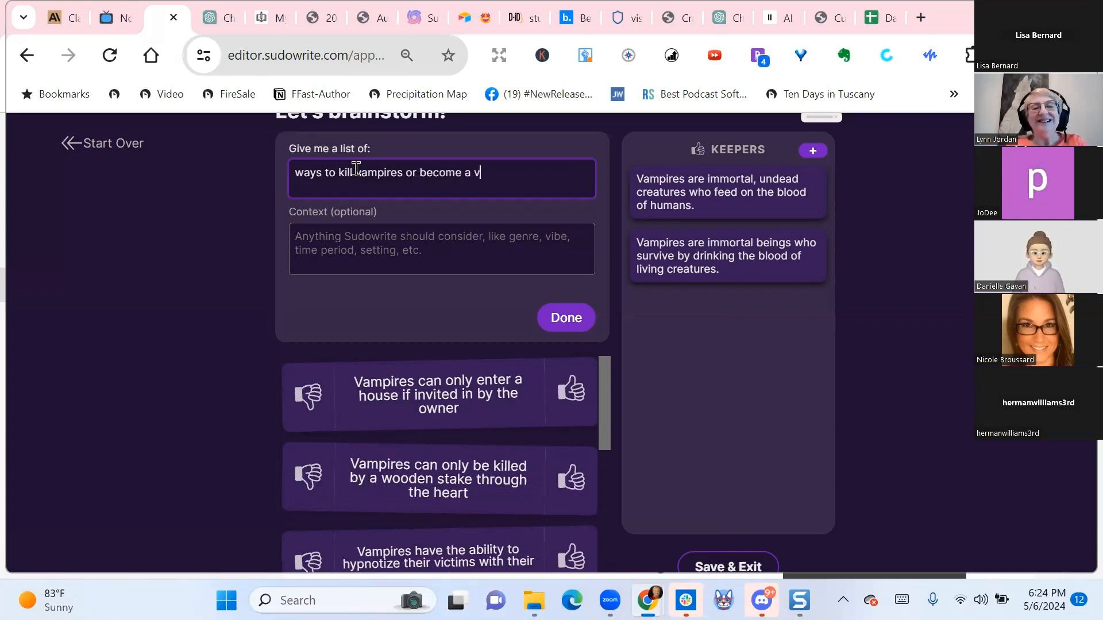
text(ampire)
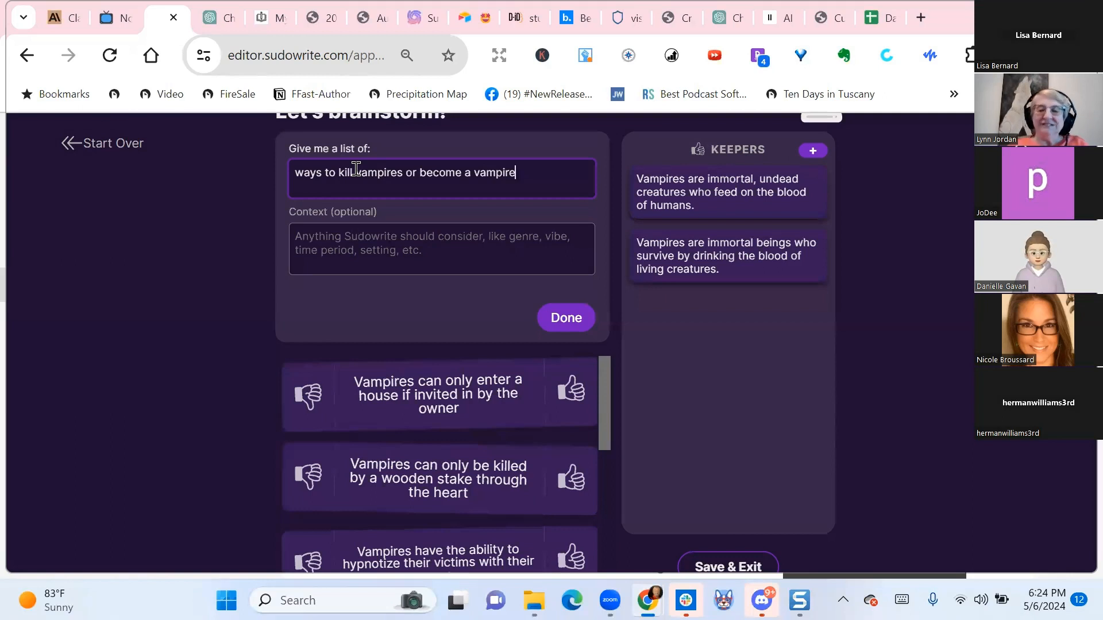
click(566, 317)
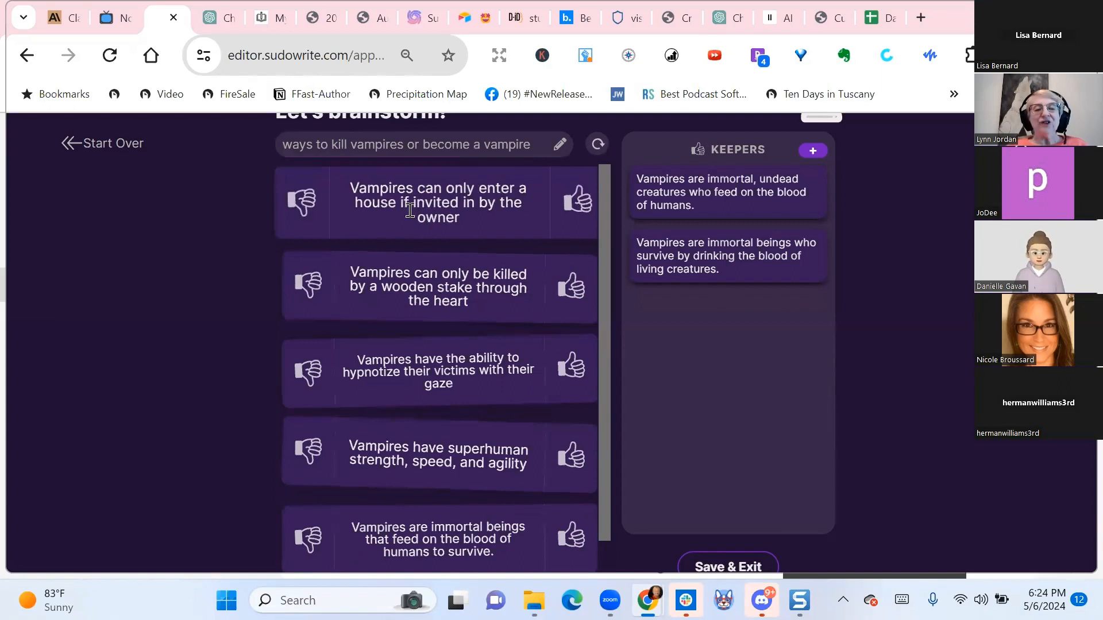
Request a fresh set of idea cards for the edited brainstorm and reload the page
click(597, 148)
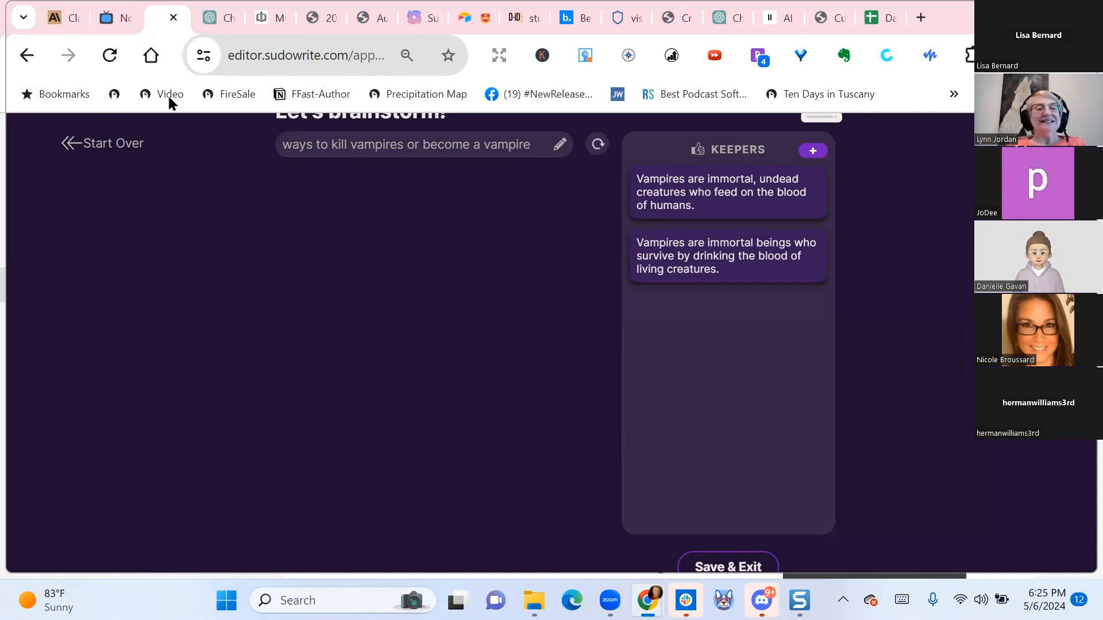
click(111, 56)
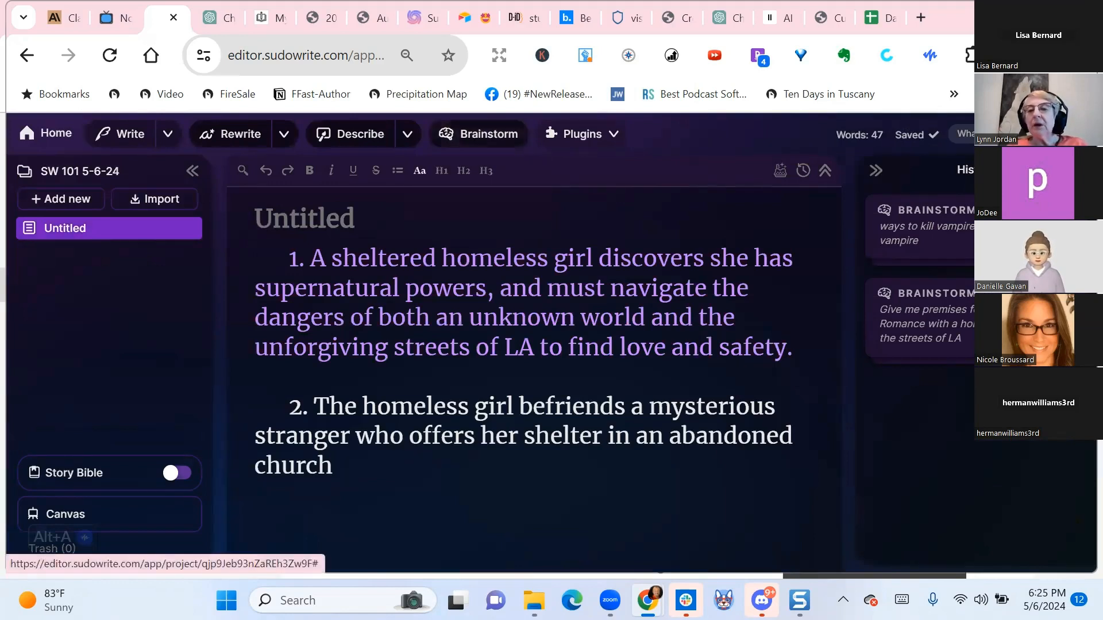
Expand the latest brainstorm history entry, start a new Something Else brainstorm for a list of "ways to kill a vampire" and generate the ideas
click(971, 227)
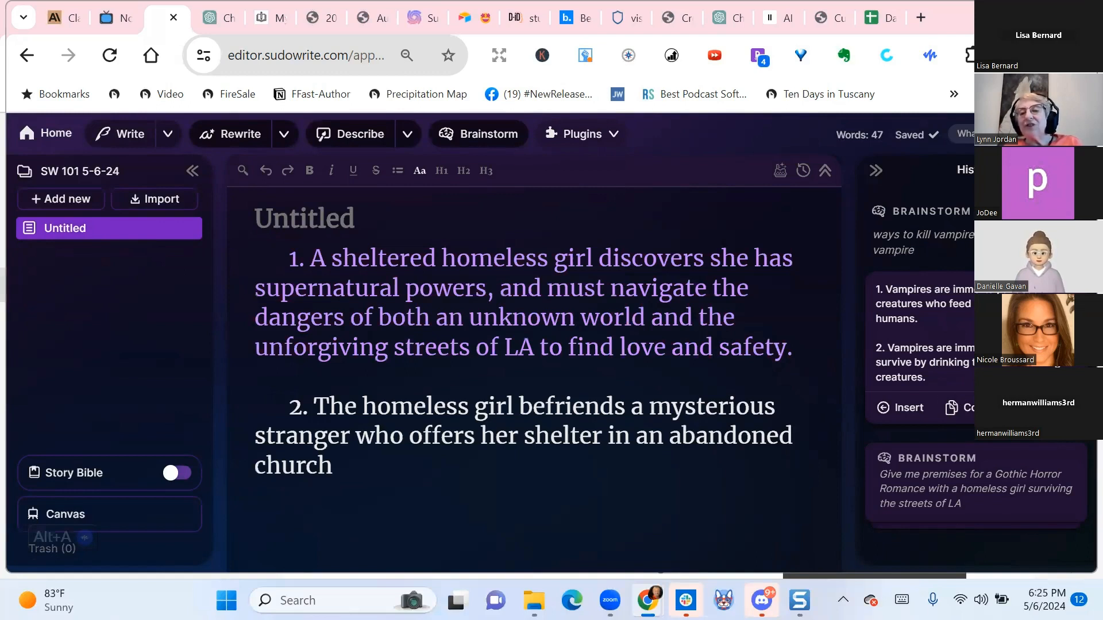
click(496, 138)
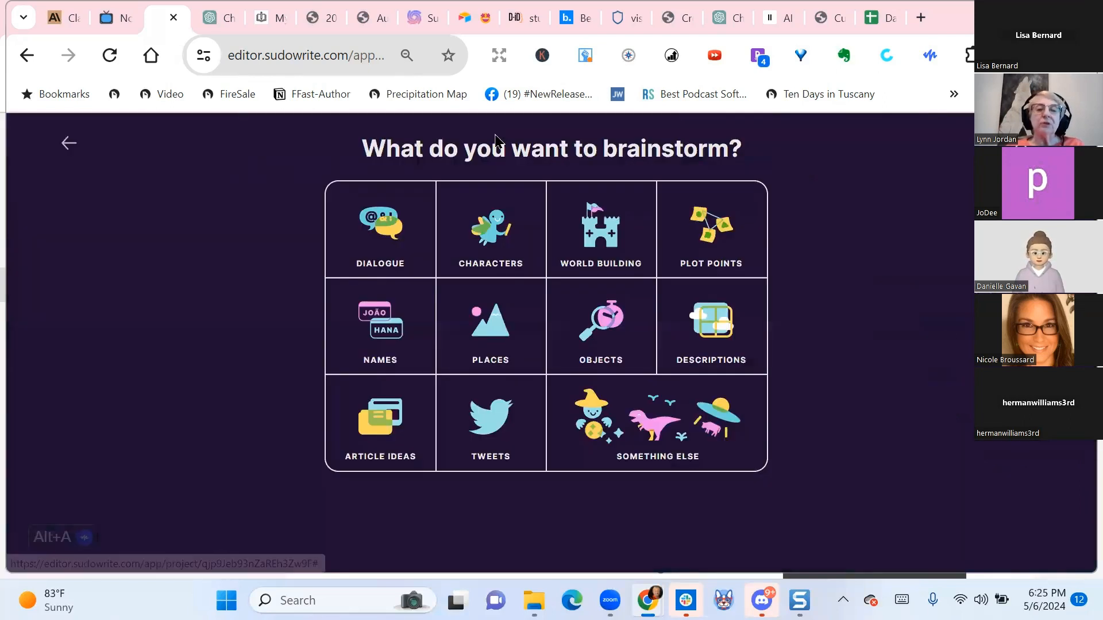
click(698, 455)
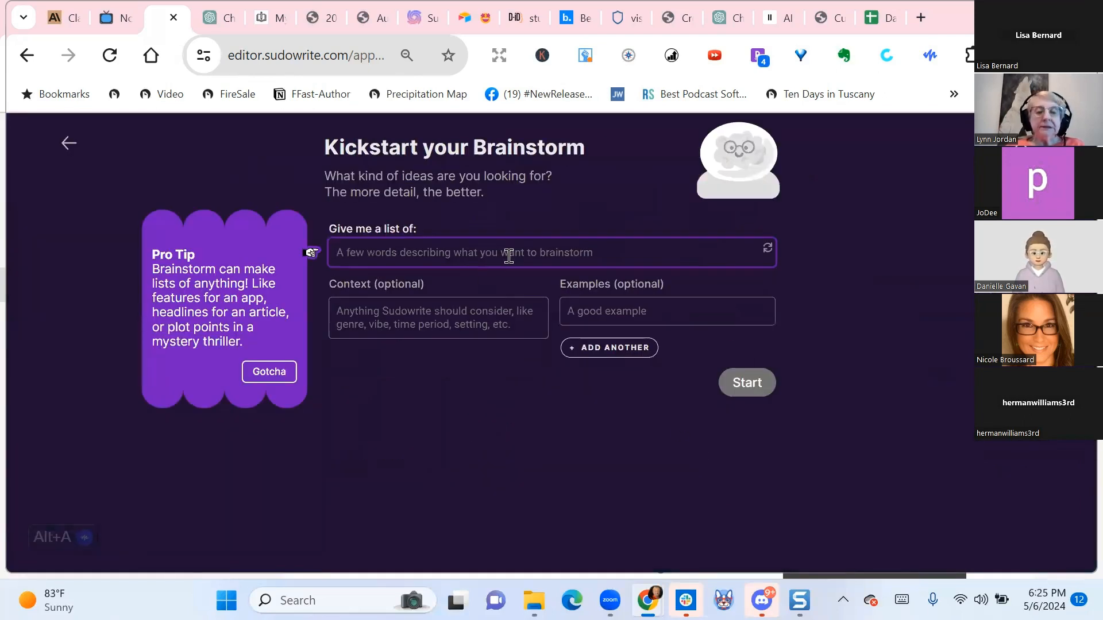
text(ways to )
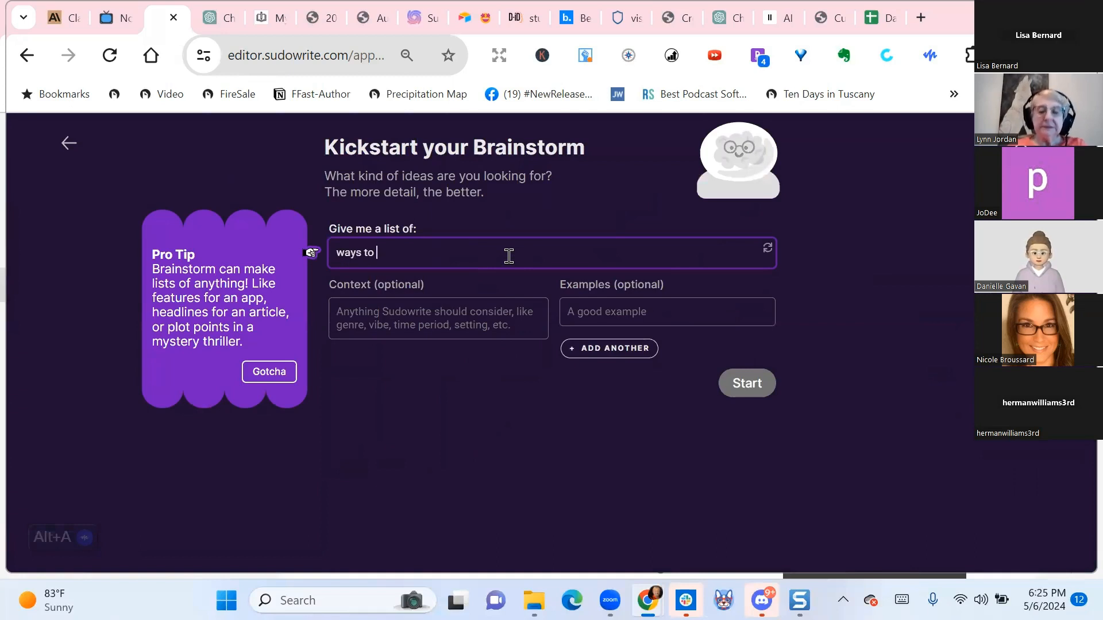
text(kill a vam)
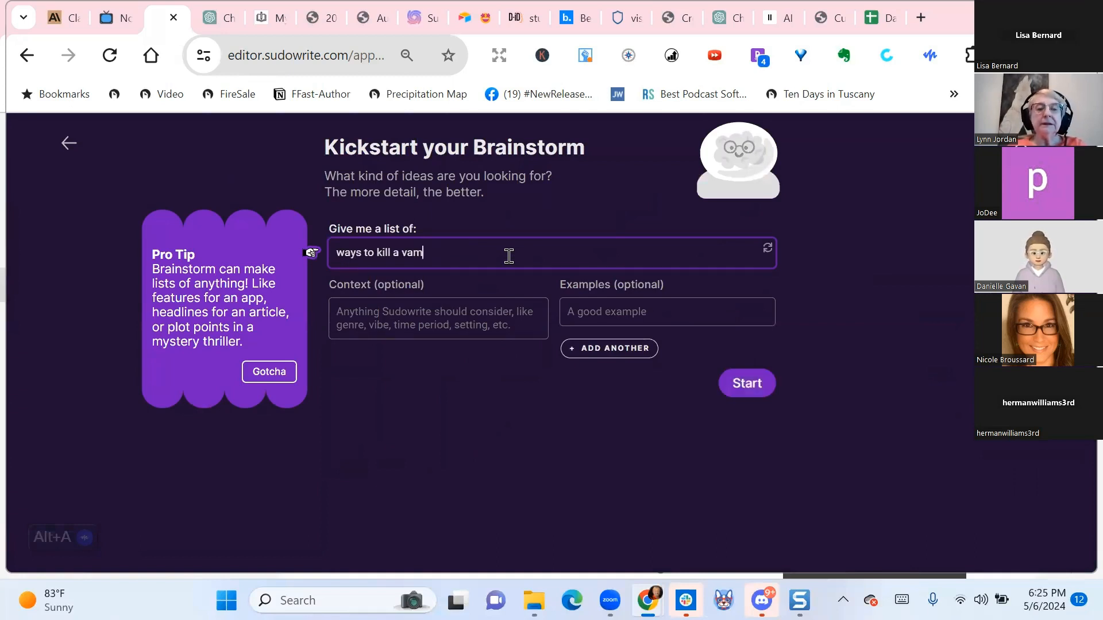
text(pire)
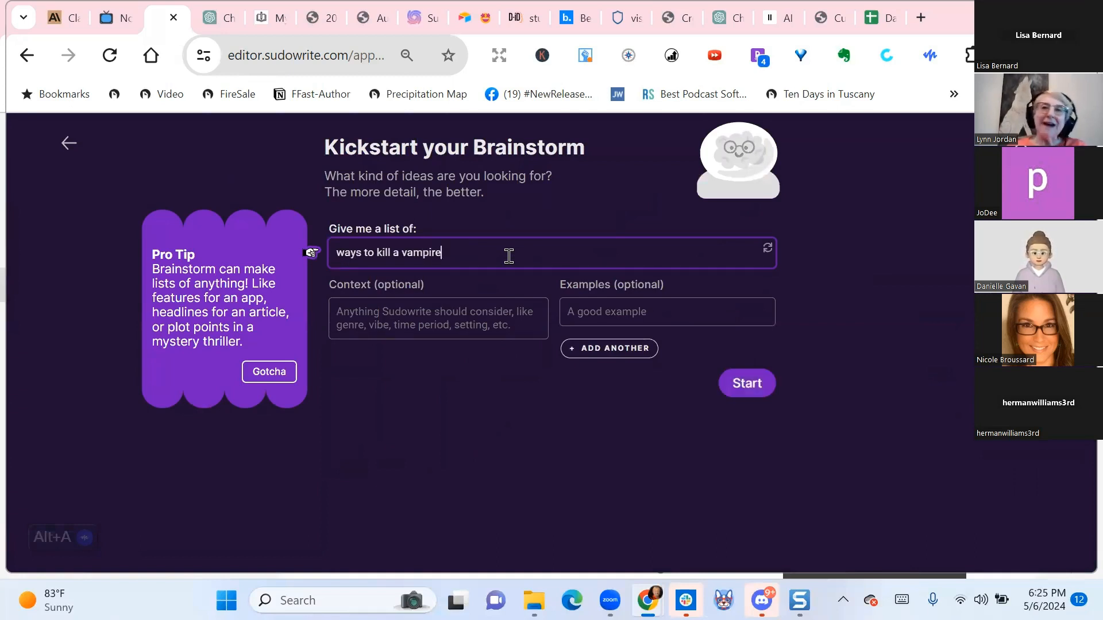
click(761, 388)
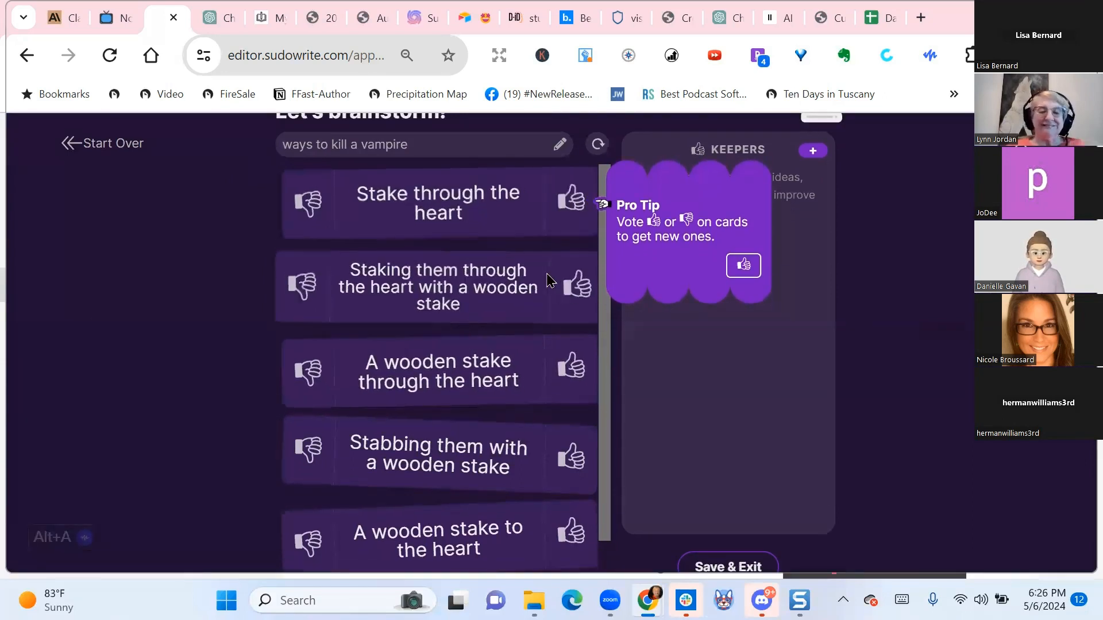
Reject the first idea card in the vampire-killing brainstorm and the card that replaces it
scroll(527, 329, down, 1)
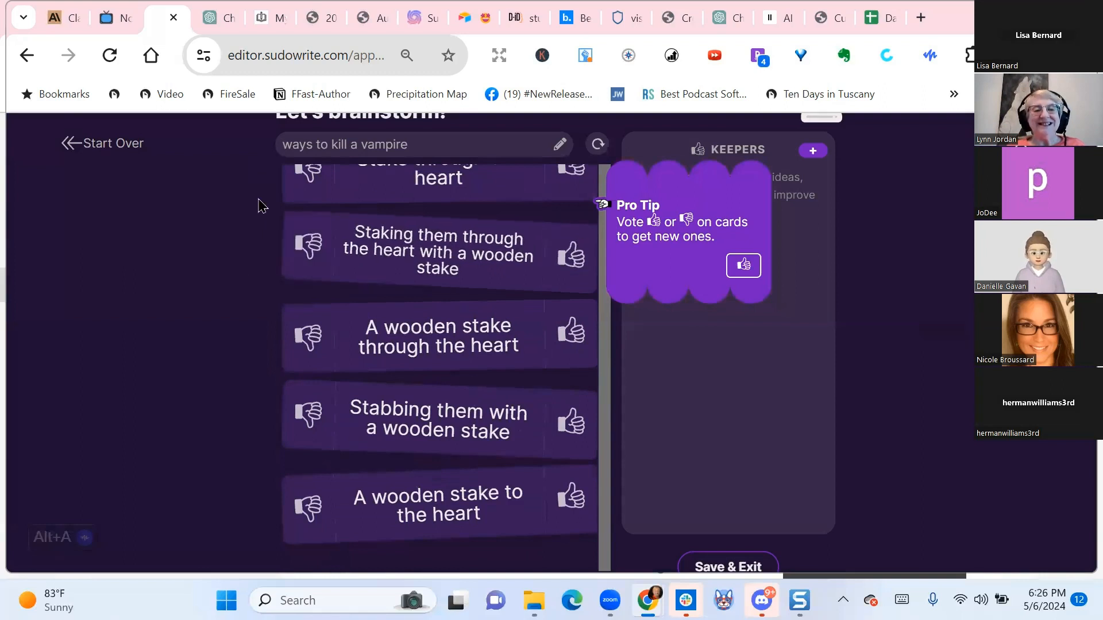
click(308, 174)
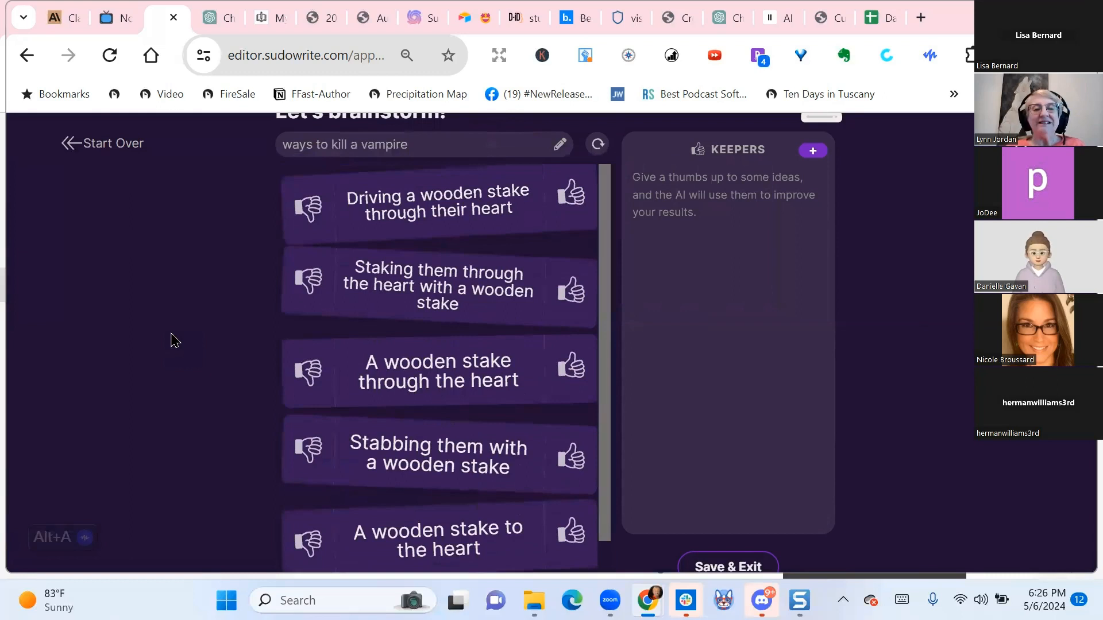
click(308, 214)
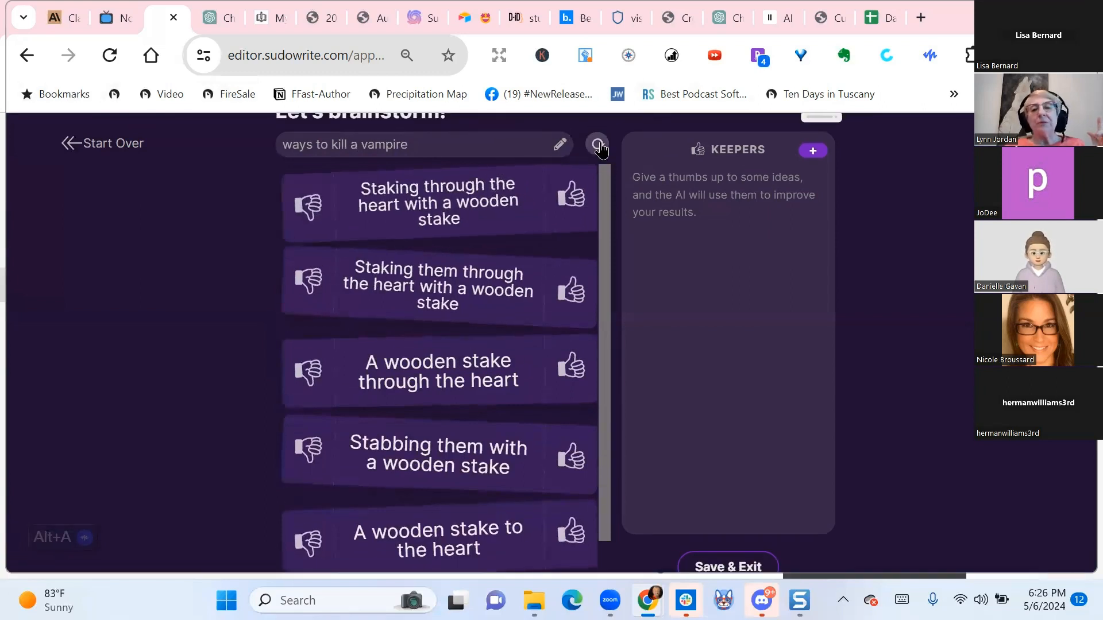
Request a fresh set of idea cards for "ways to kill a vampire", look through them and leave the brainstorm for the document
click(598, 145)
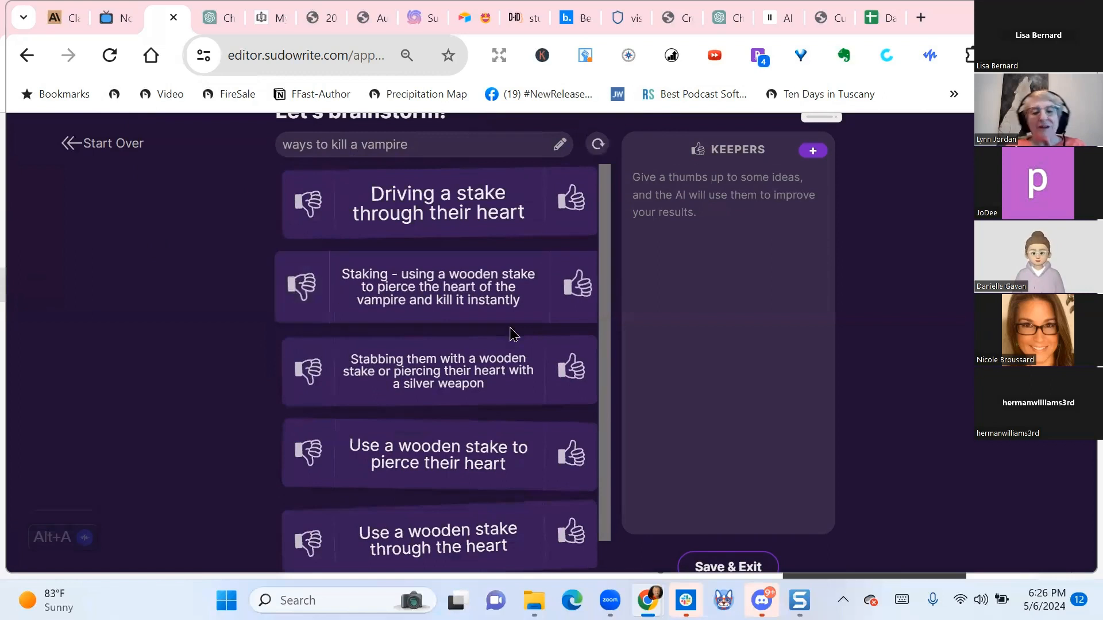
scroll(509, 328, down, 1)
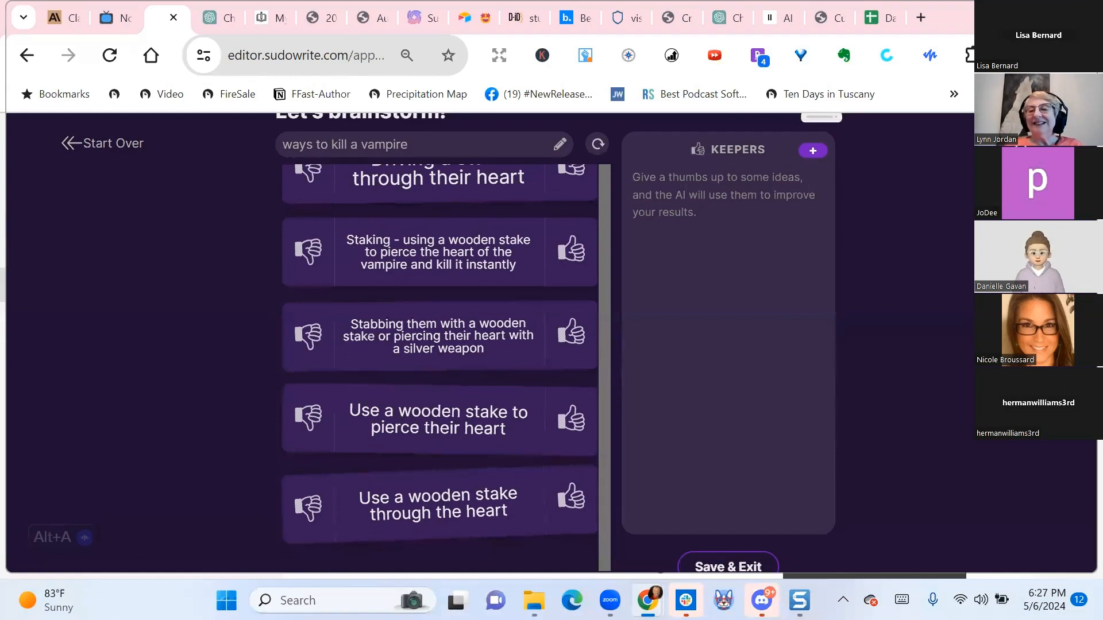
click(821, 117)
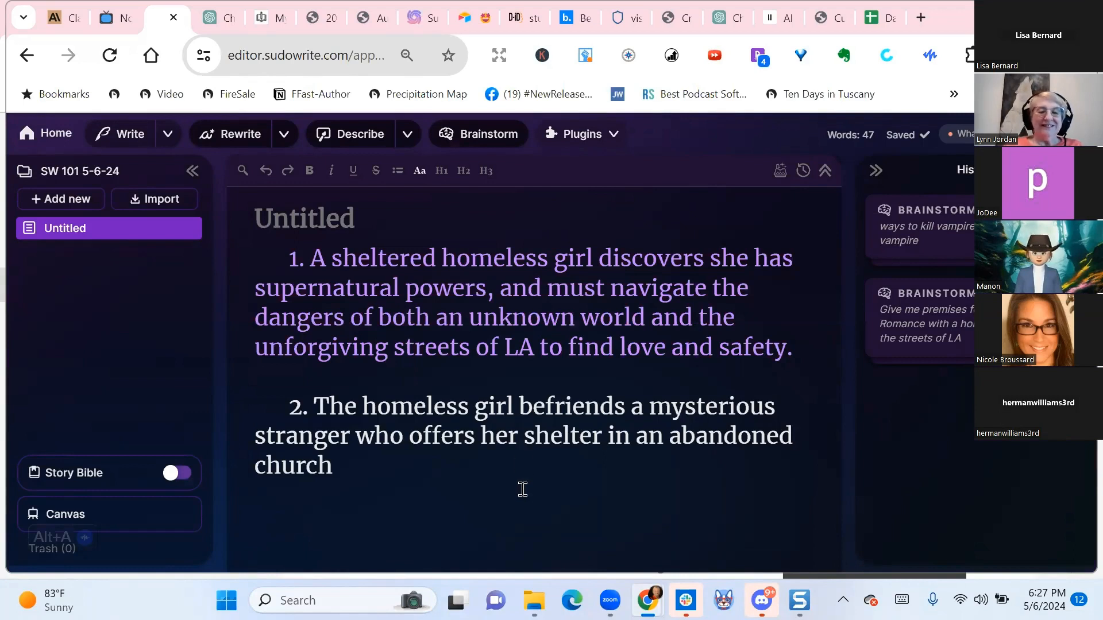
Add a new line at the end of the document and send "Ways to kill a vampire" in Quick Chat
key(Return)
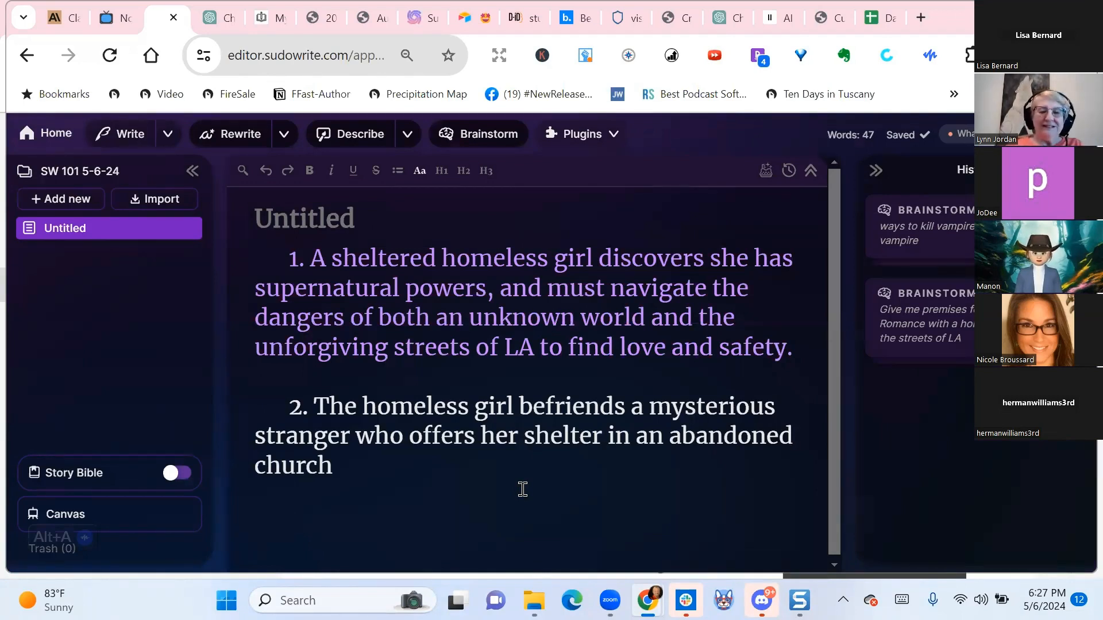
key(ctrl+k)
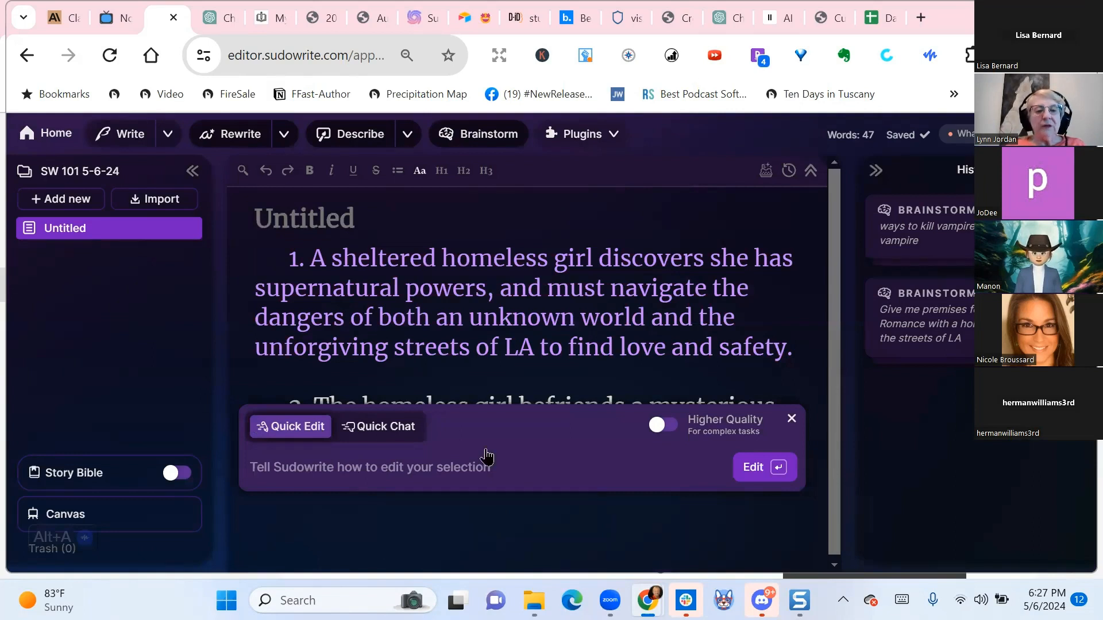
click(396, 432)
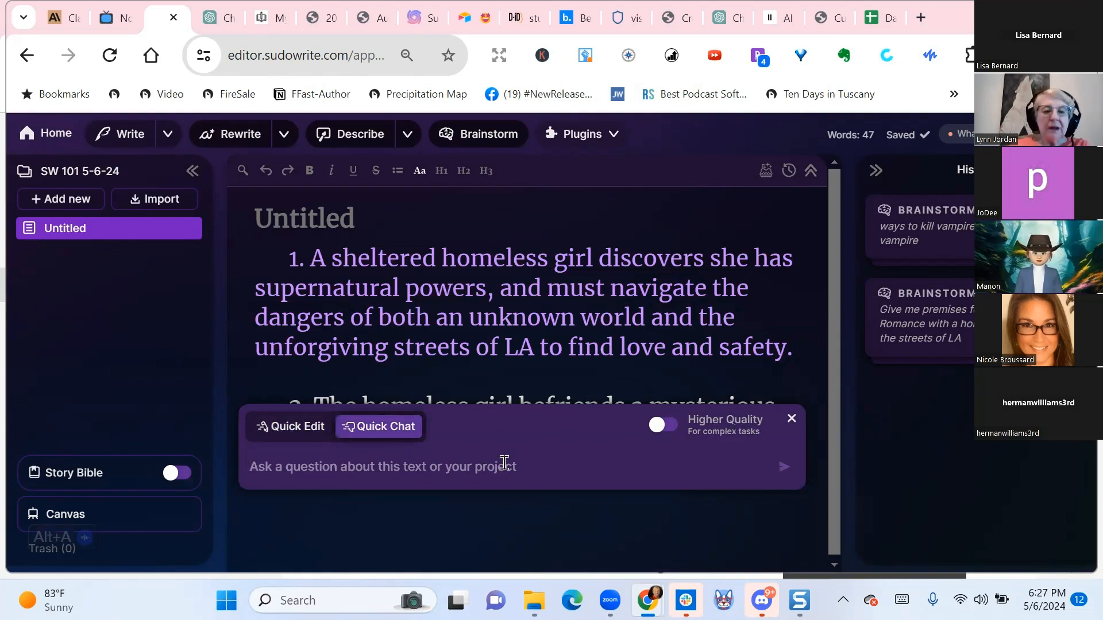
text(Ways)
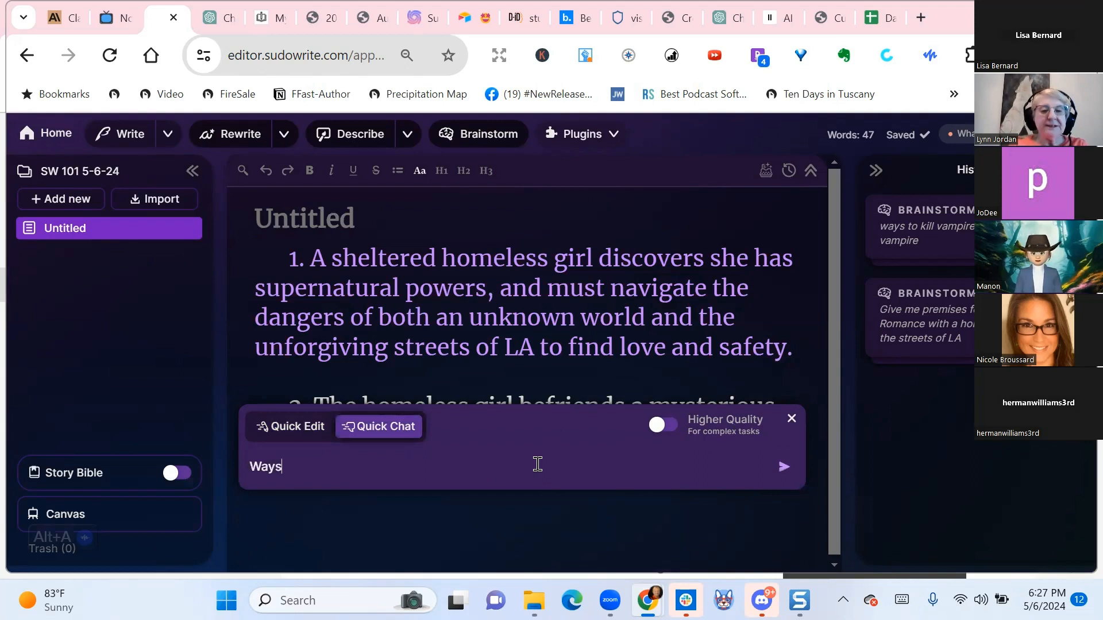
text( to kill a vam)
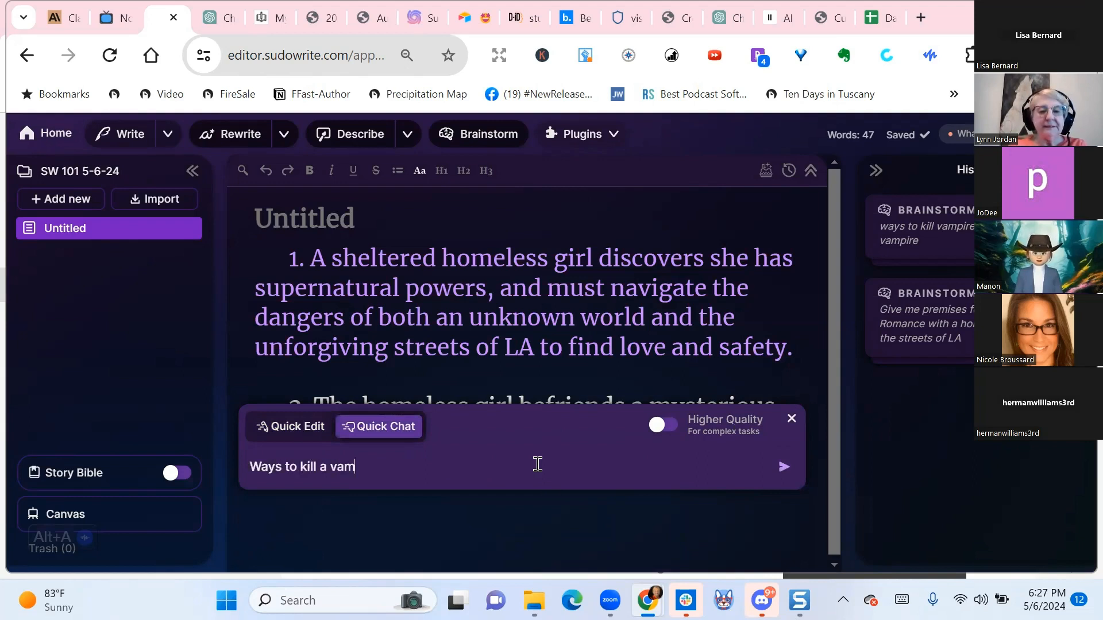
text(pire)
key(Return)
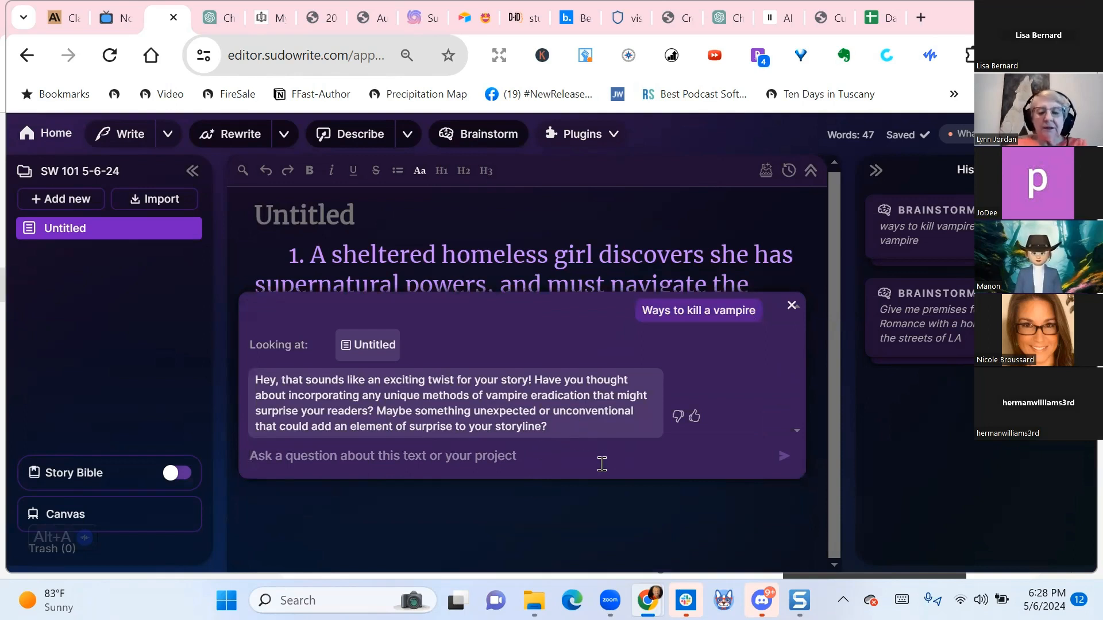
Reply in the chat with "Please give me some examples of unexpected or unconventional ways."
text(Please give me a)
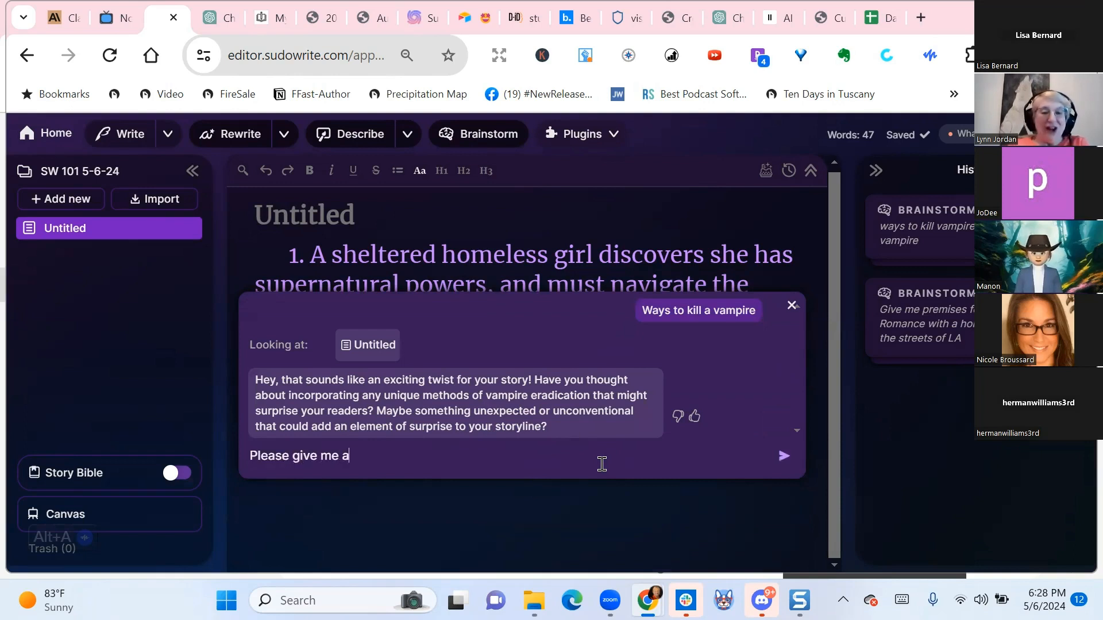
key(BackSpace)
text(so)
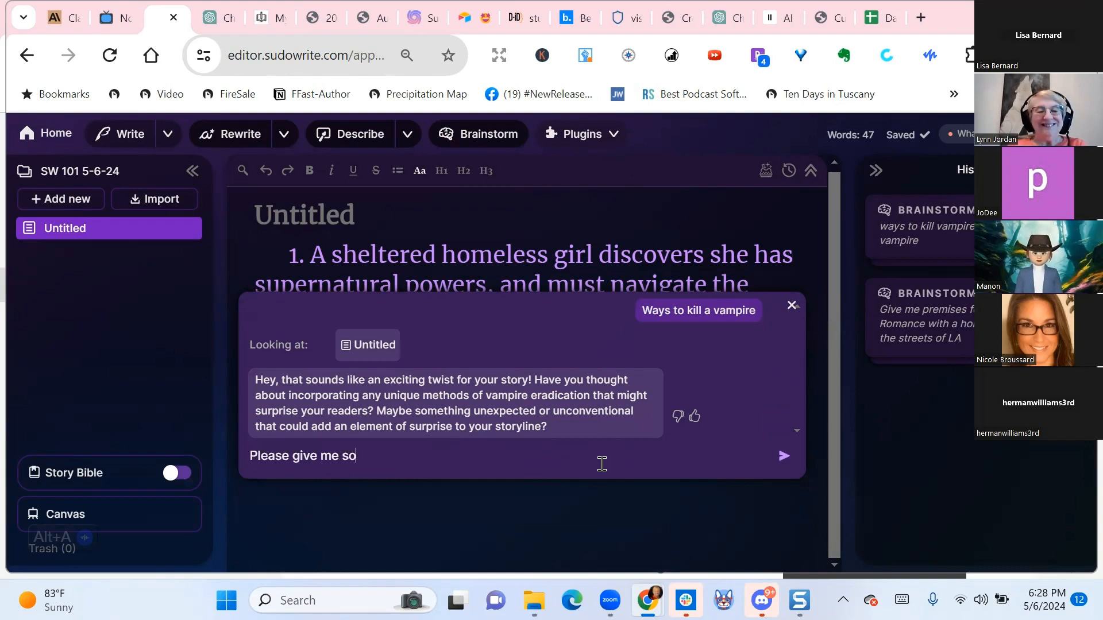
text(me examples)
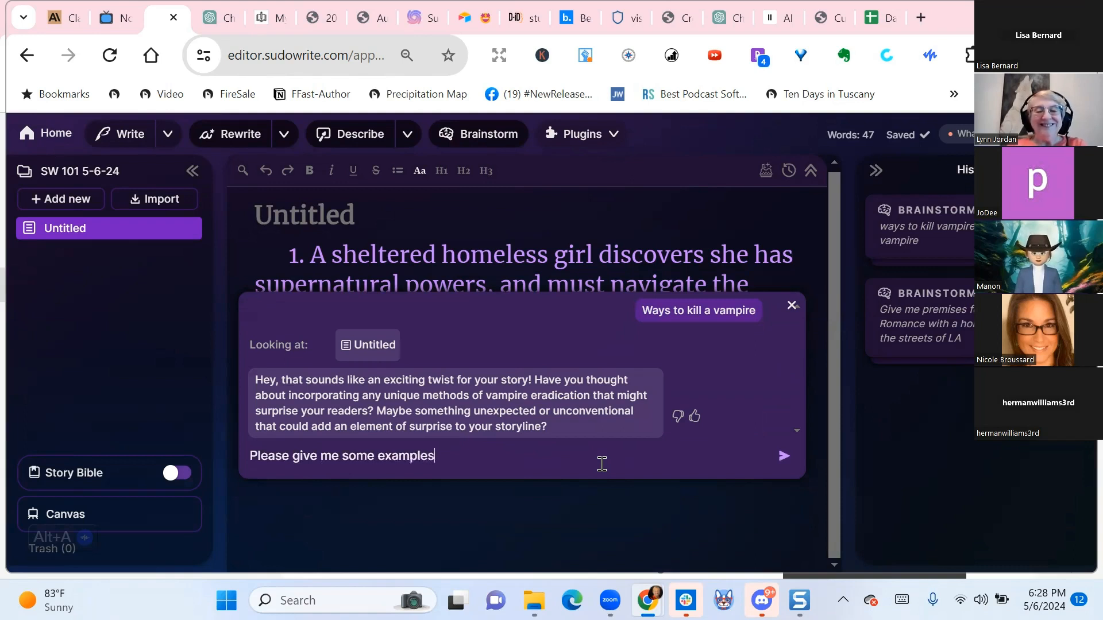
text( of unex)
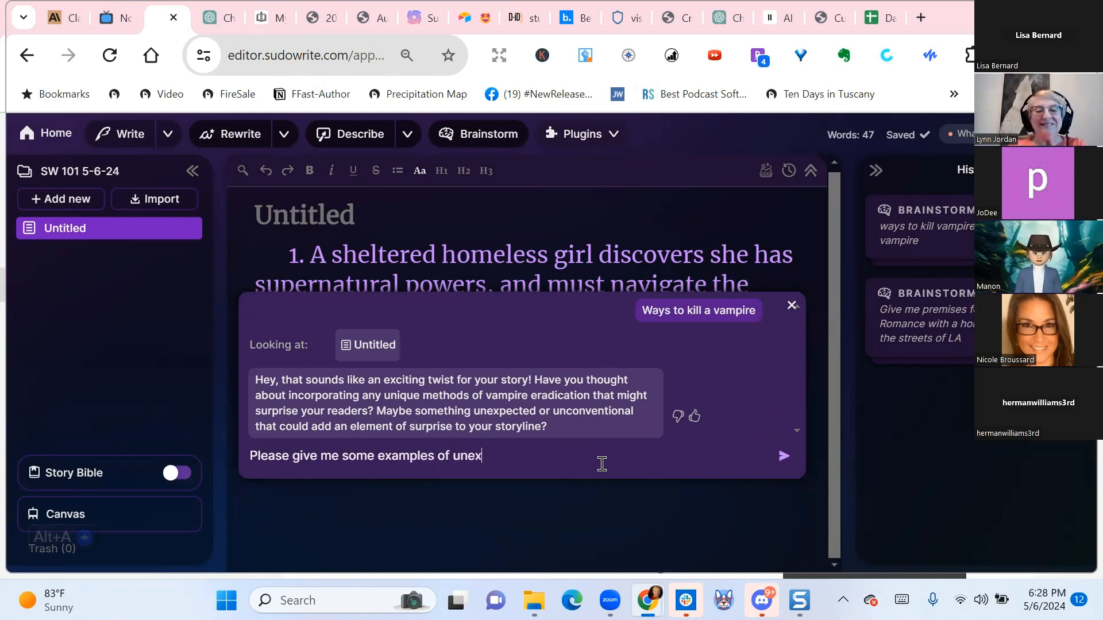
text(pected or)
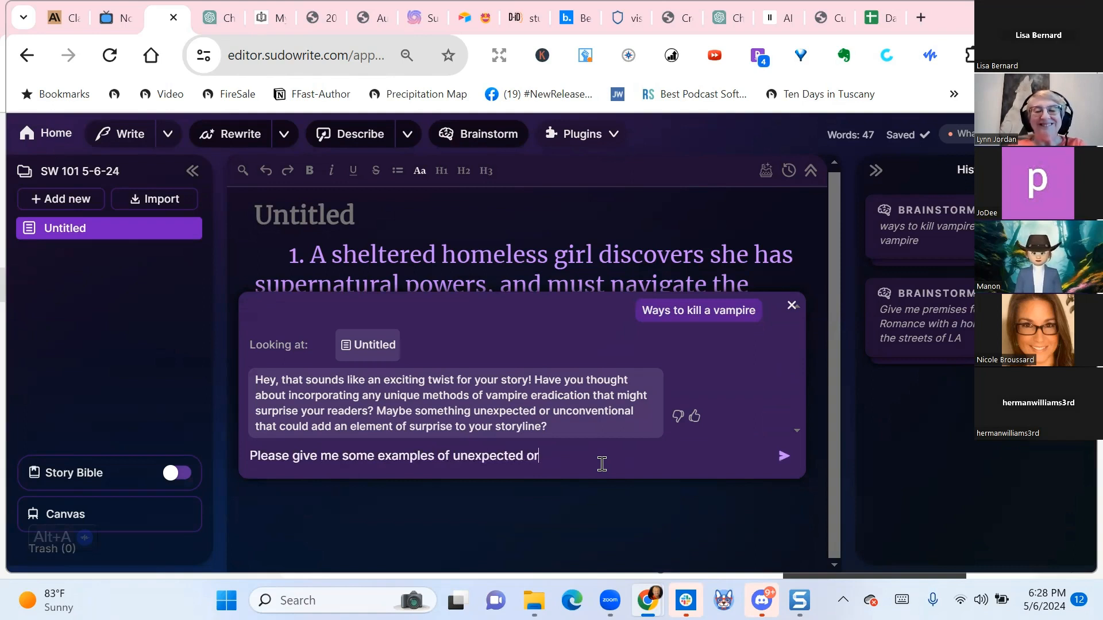
text( unconventional)
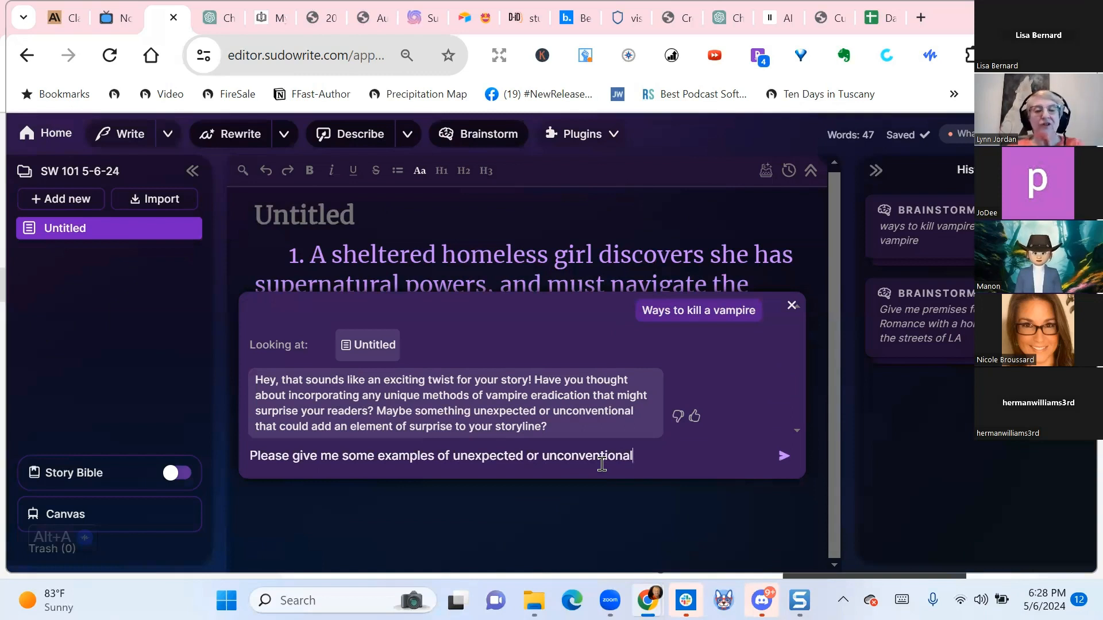
text( ways.)
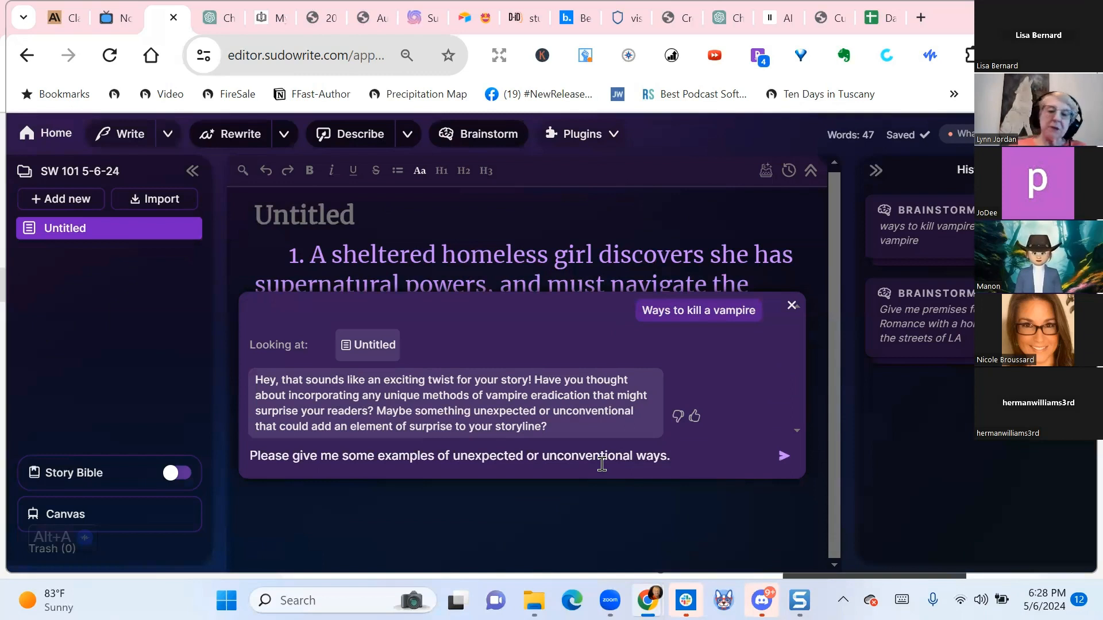
key(Return)
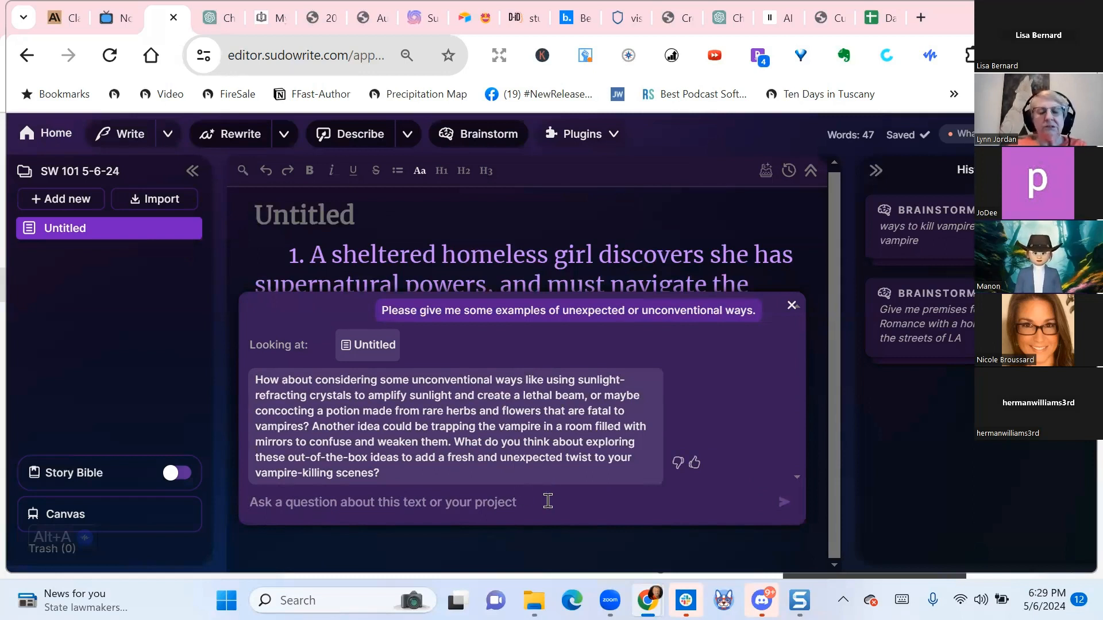
Ask the chat the follow-up "Why would the mirrors confuse a vampire."
text(Why would th)
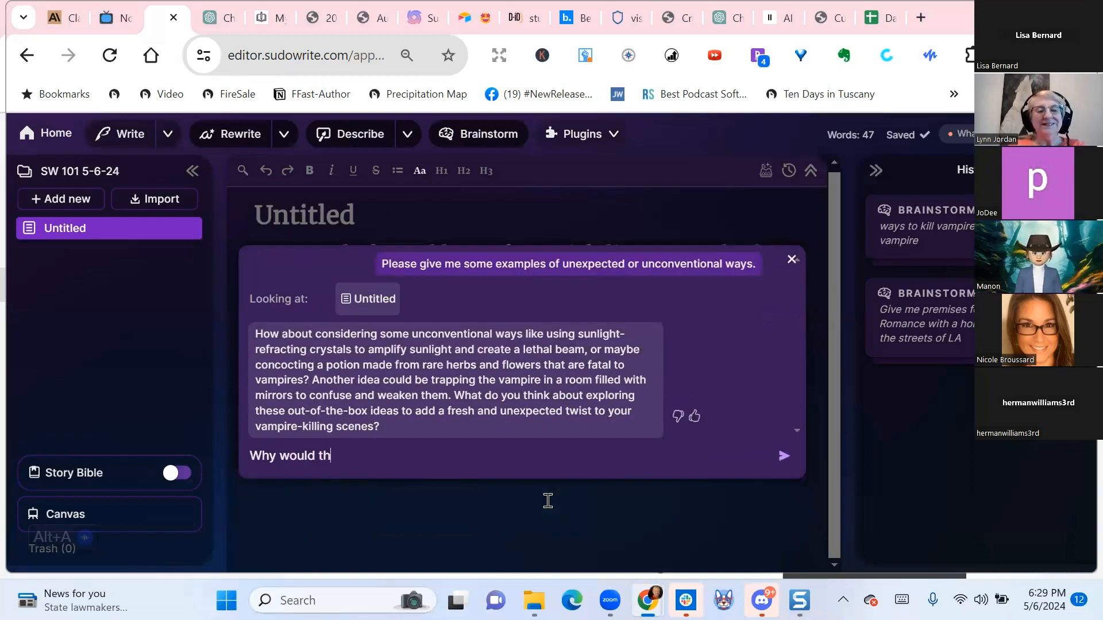
text(e mirrors)
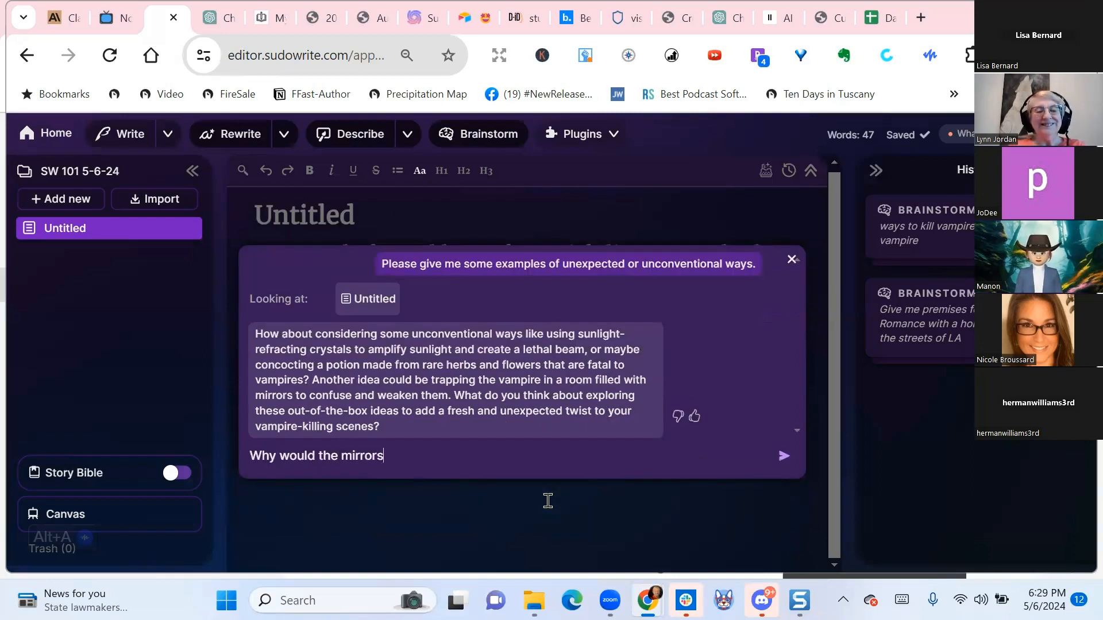
text( confuse)
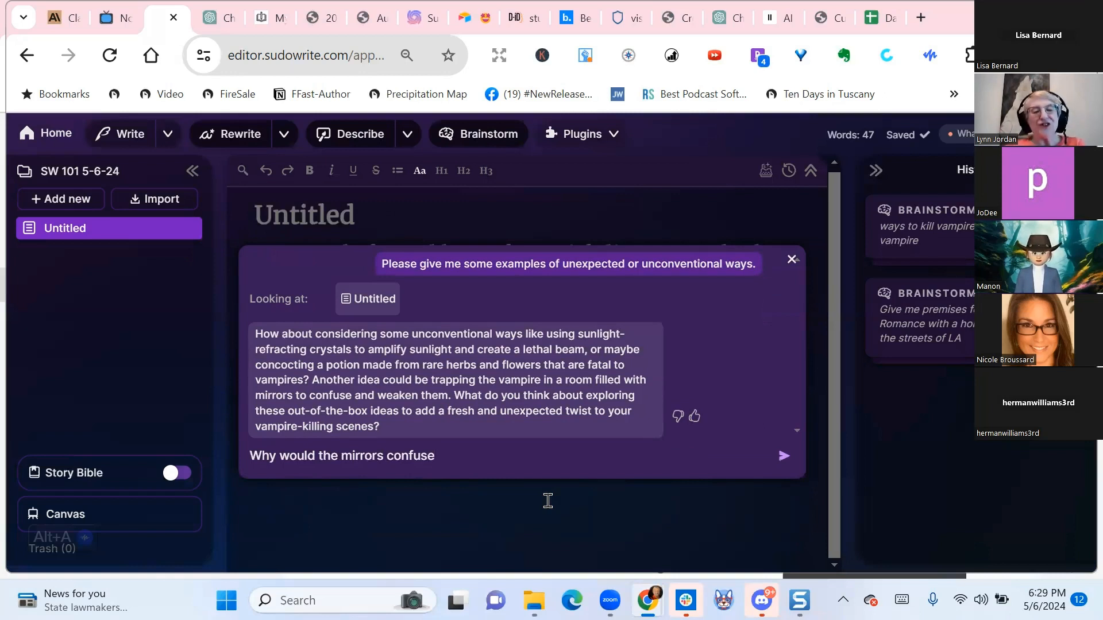
text( a)
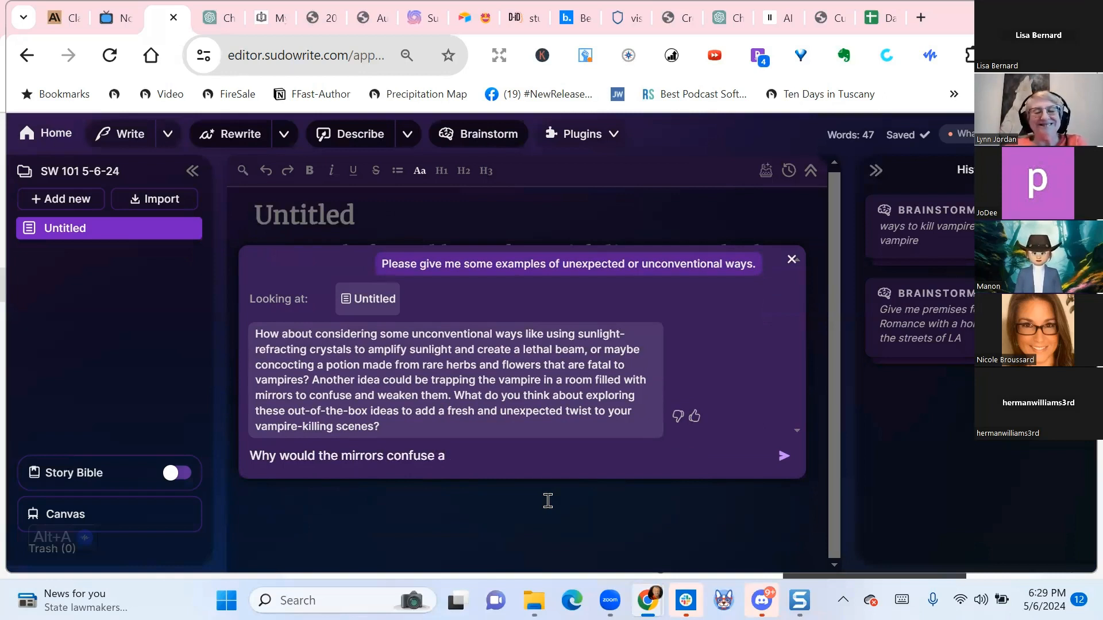
text( vampire.)
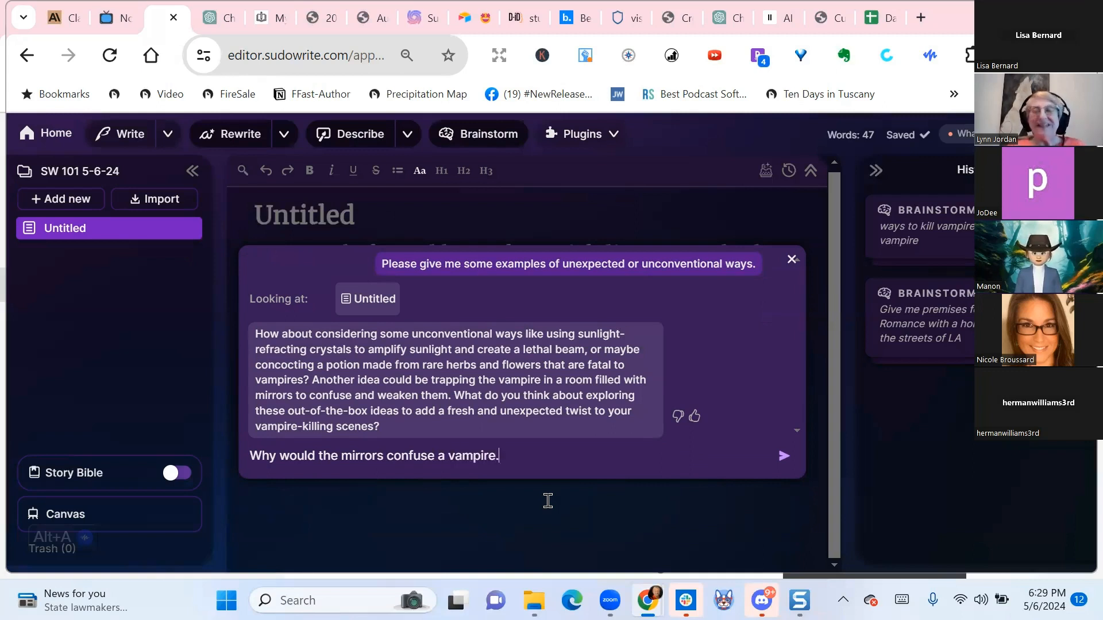
key(Return)
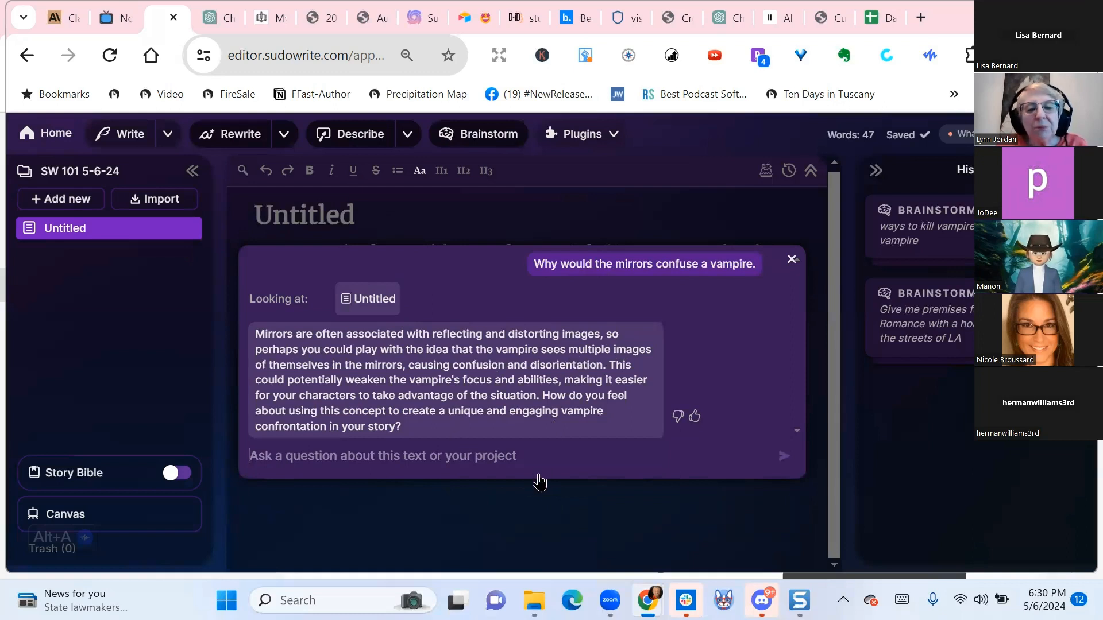
Reply in Quick Chat with "I thought vampires couldn't see themselves in a mirror." and close the chat after reading the answer
text(I )
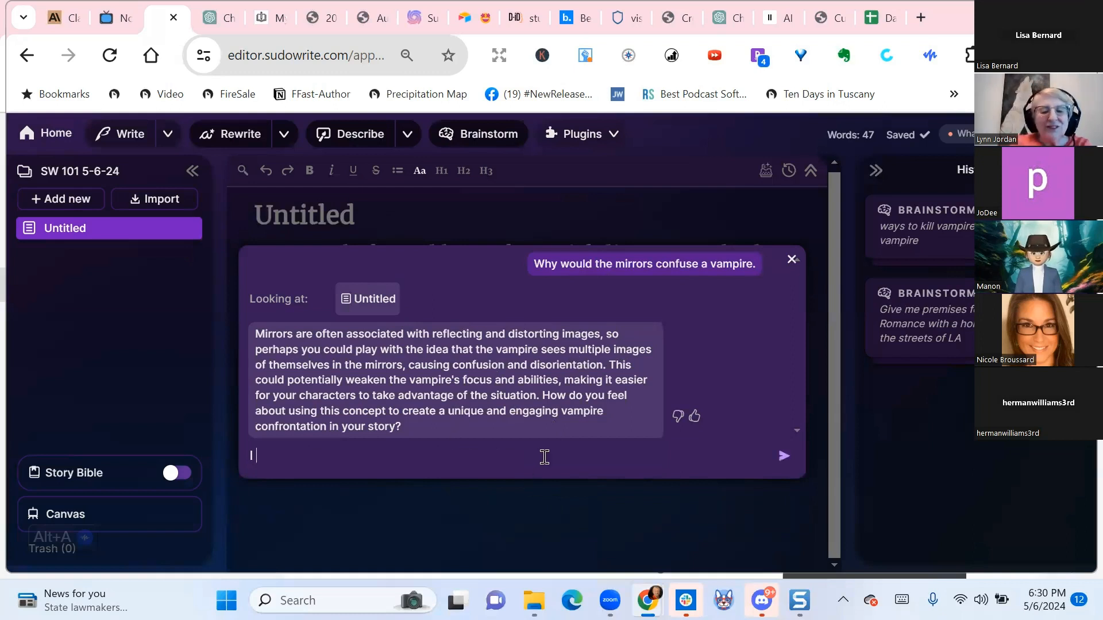
text(thought vampire)
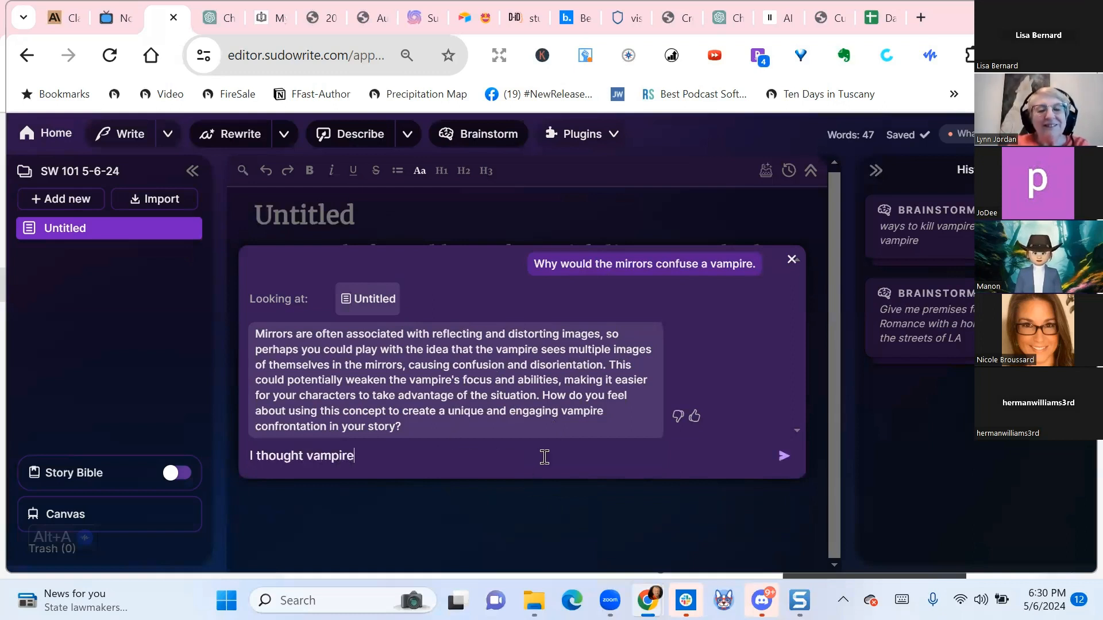
text(s couldn't )
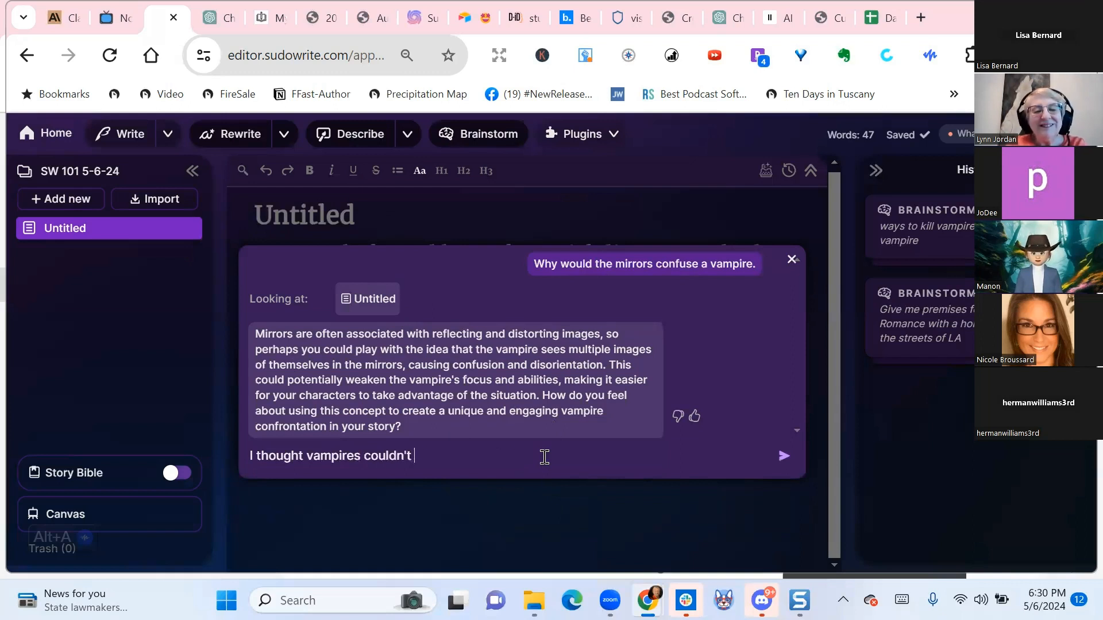
text(see themsel)
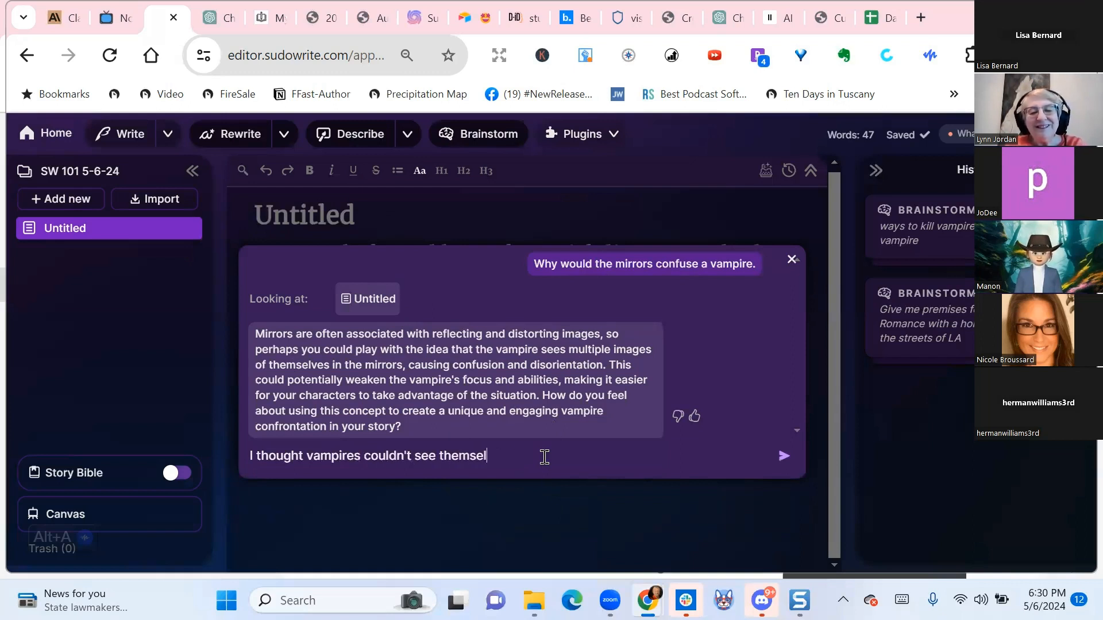
text(ves in a mirror.)
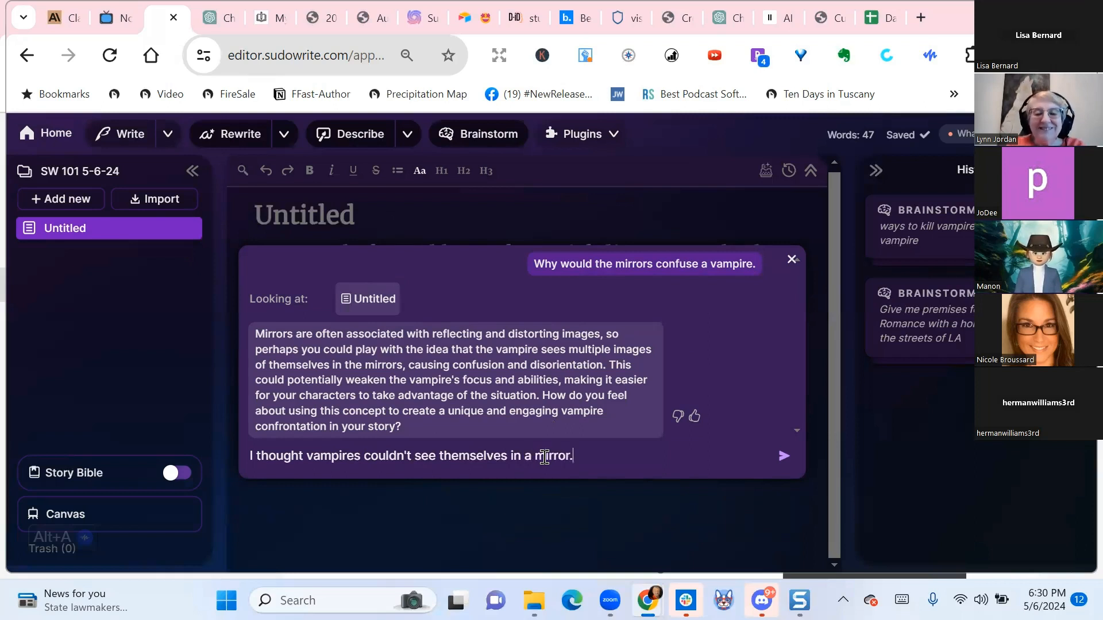
key(Return)
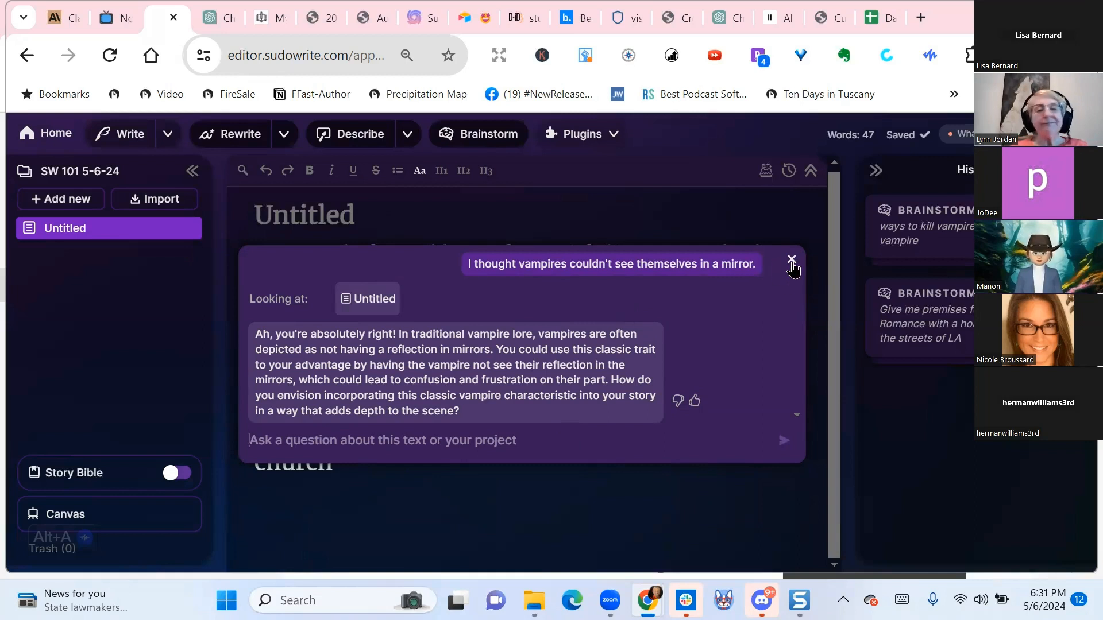
click(791, 262)
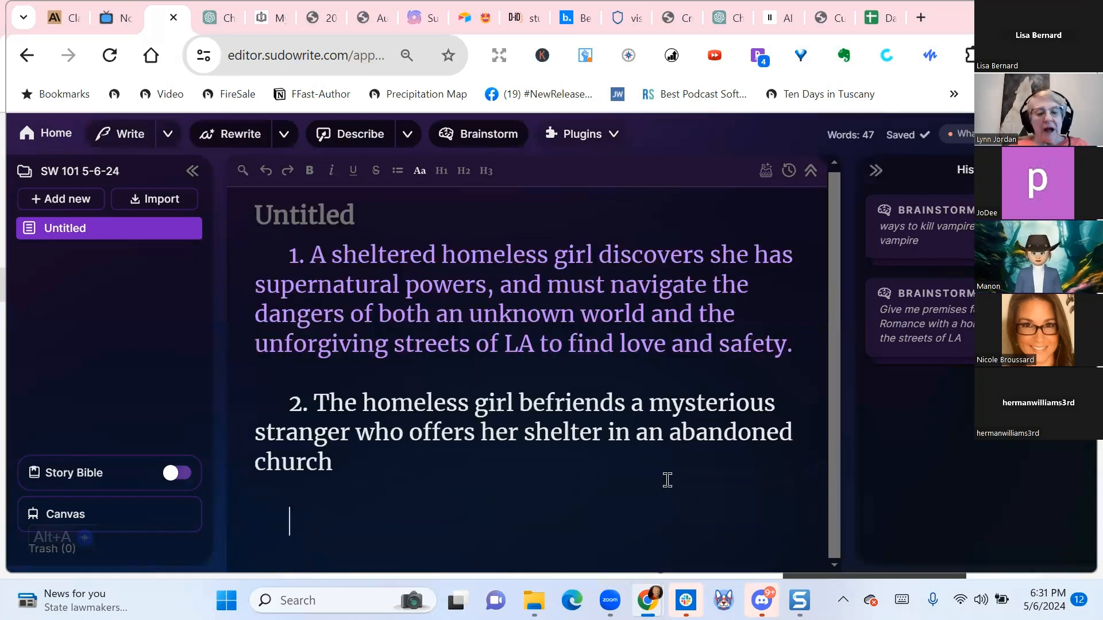
Bring up Quick Chat again to look at its Higher Quality option for complex tasks, and dismiss it
key(ctrl+k)
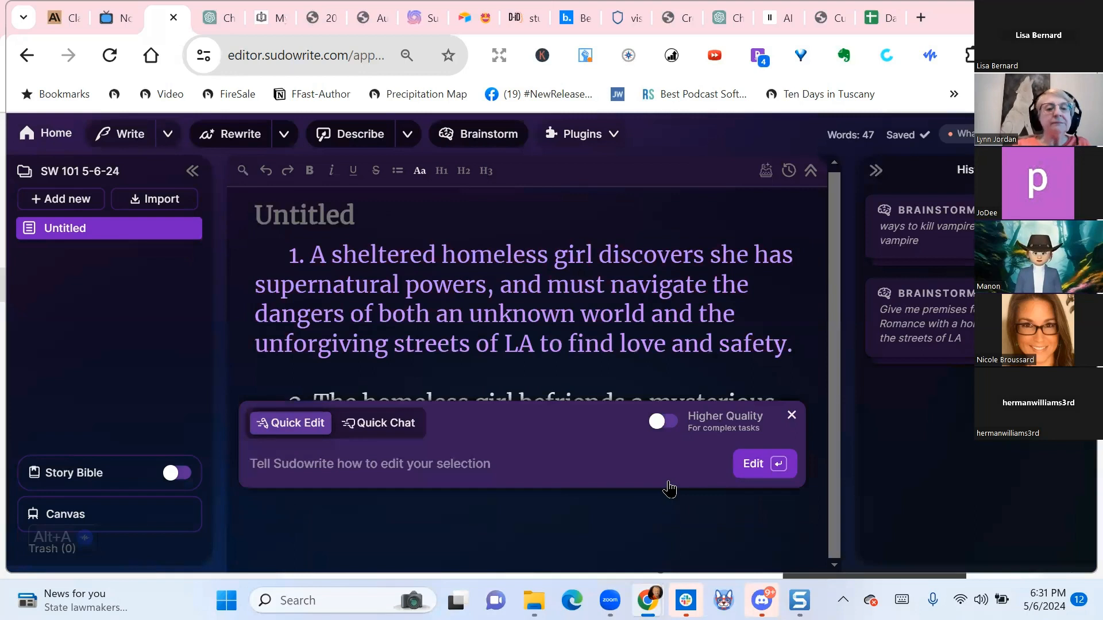
click(389, 435)
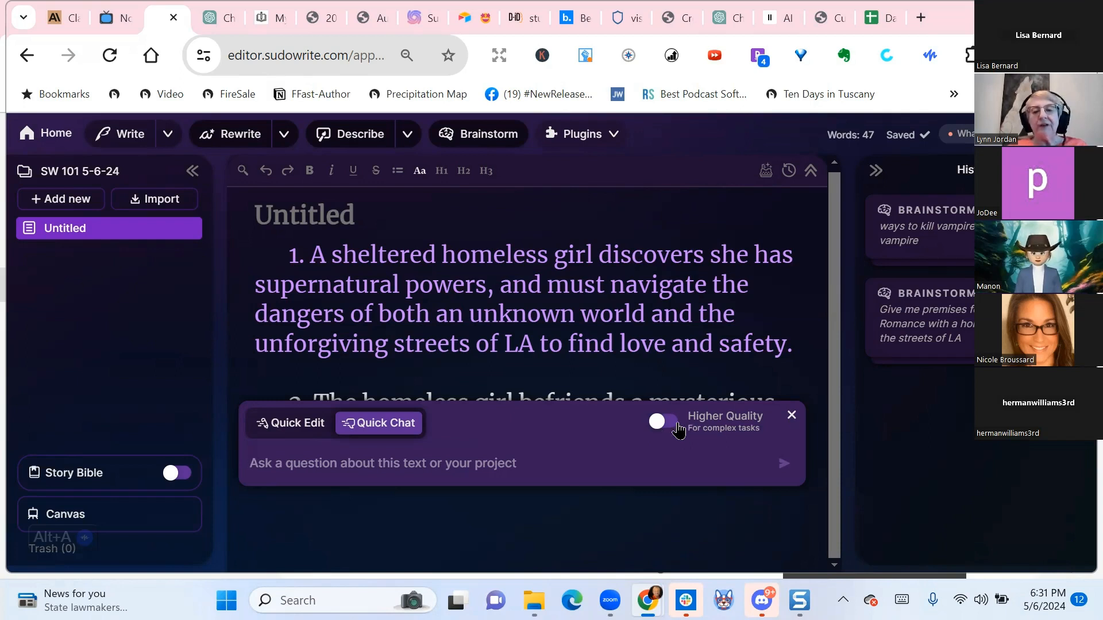
click(677, 428)
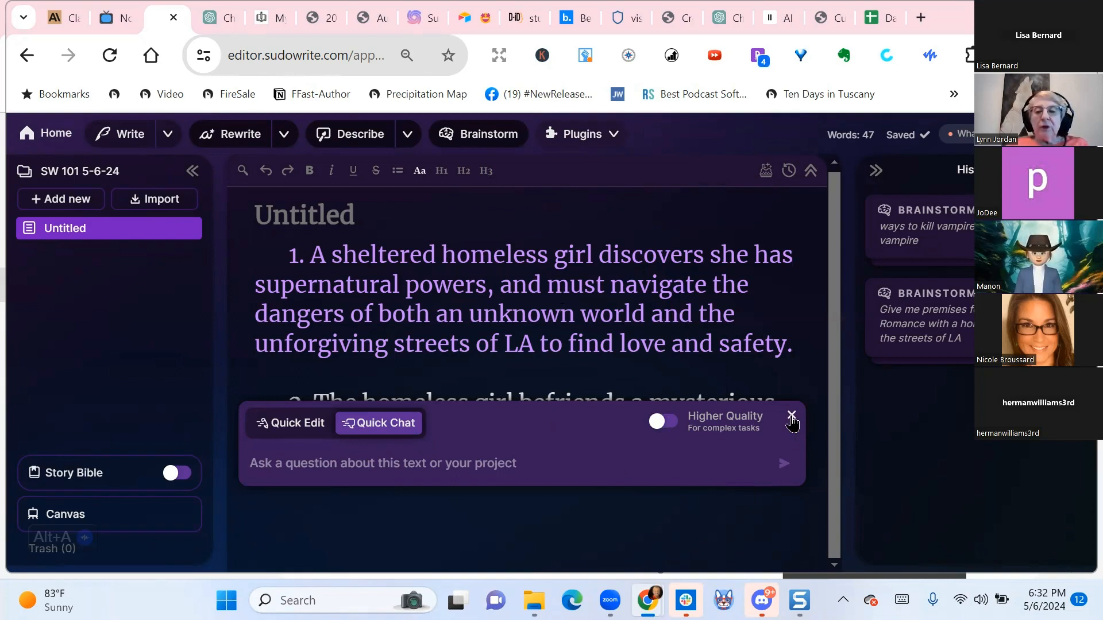
click(791, 415)
Copy both numbered premises from the document, add a new blank document to the project and open it
drag(269, 249, 654, 472)
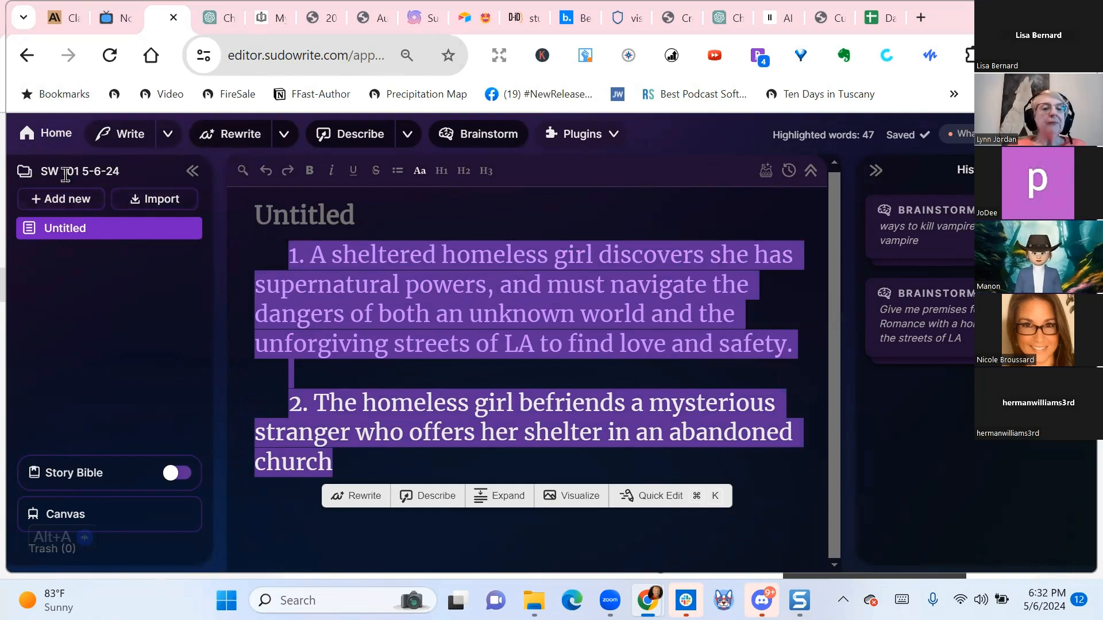
click(63, 202)
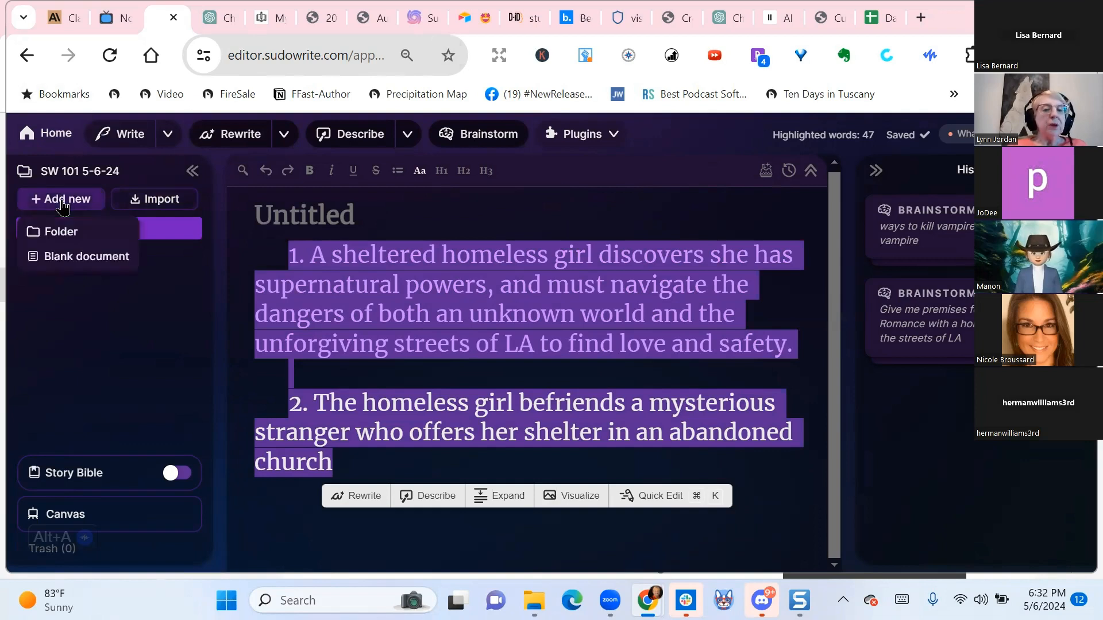
click(77, 264)
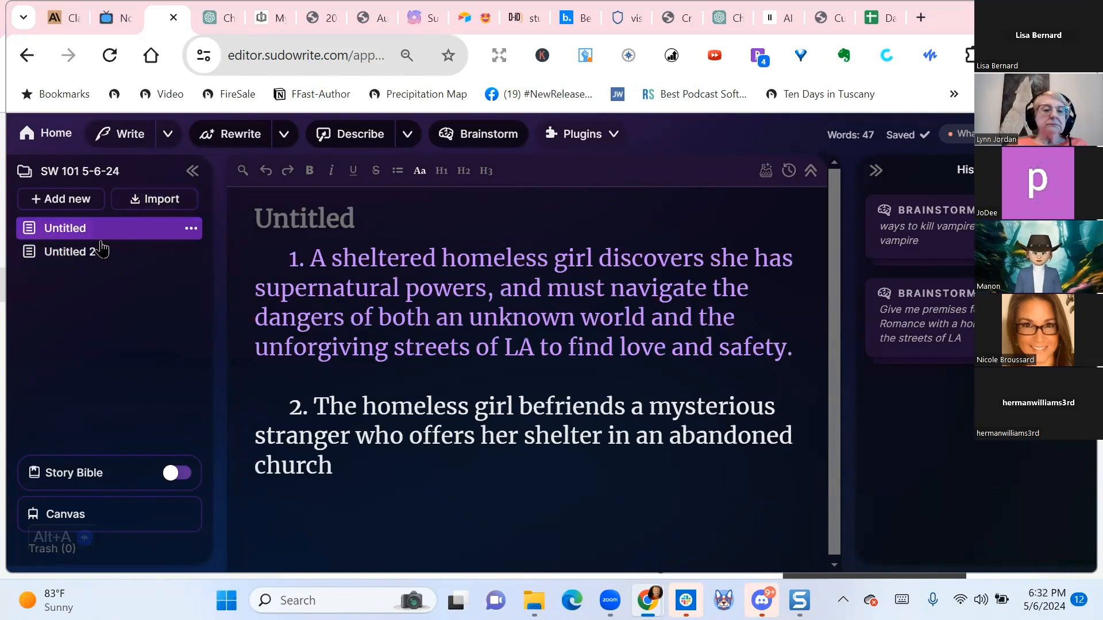
click(76, 264)
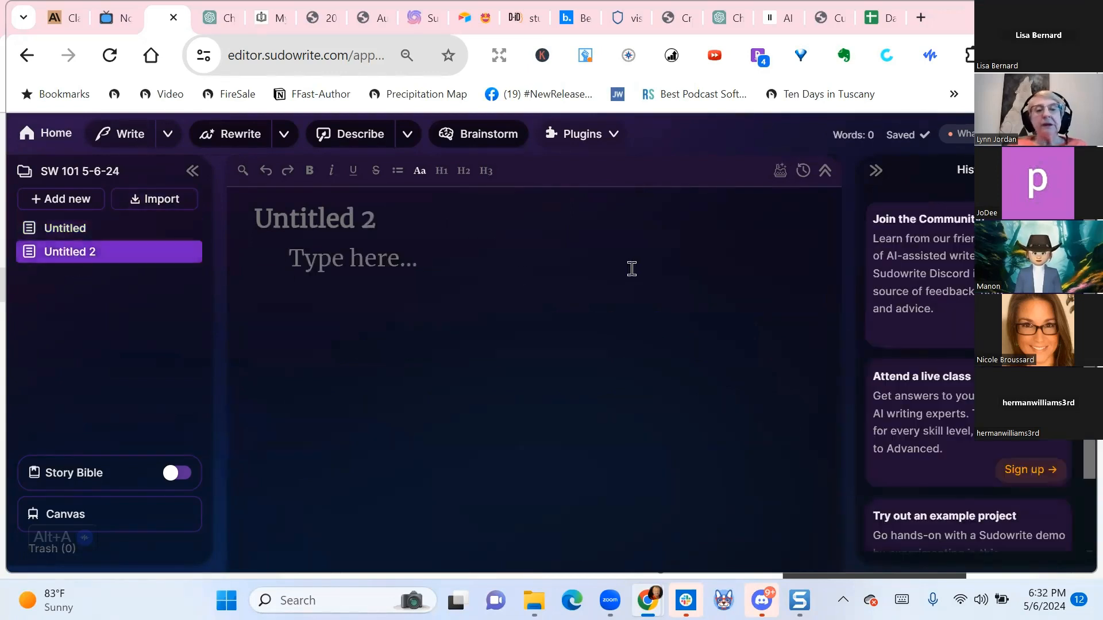
Look through the available plugins and start the First Draft plugin for the blank document
click(614, 136)
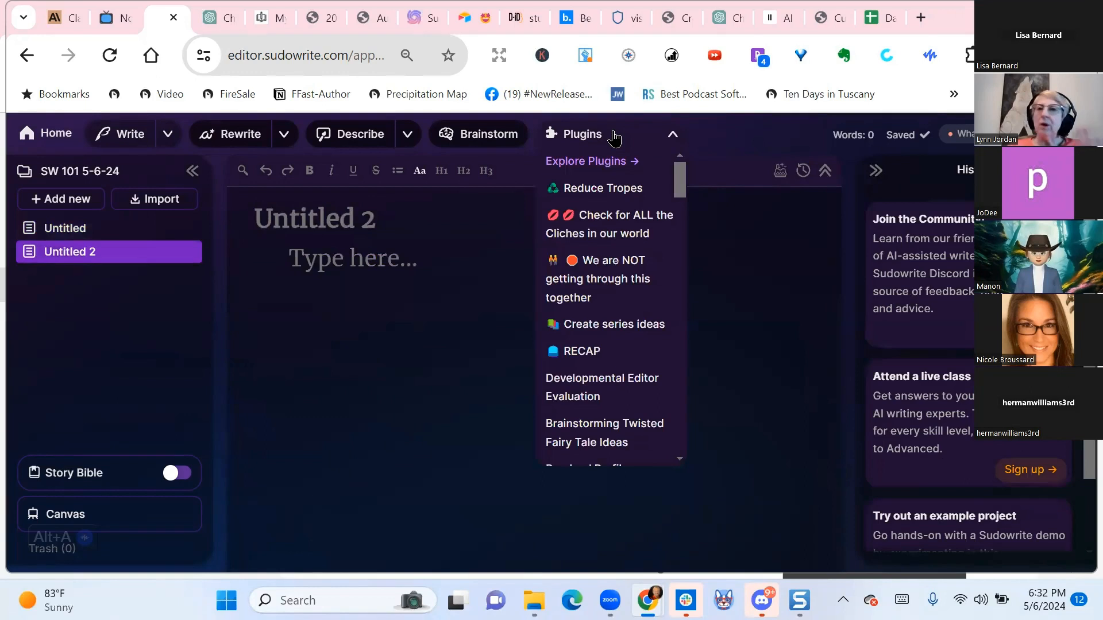
scroll(593, 214, down, 6)
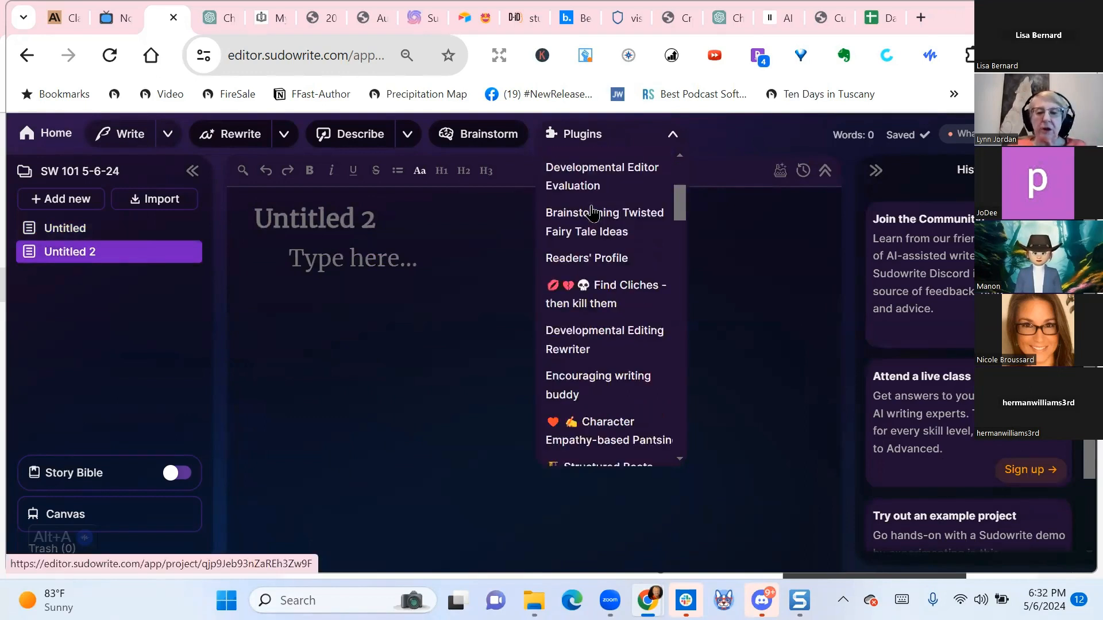
scroll(592, 213, down, 12)
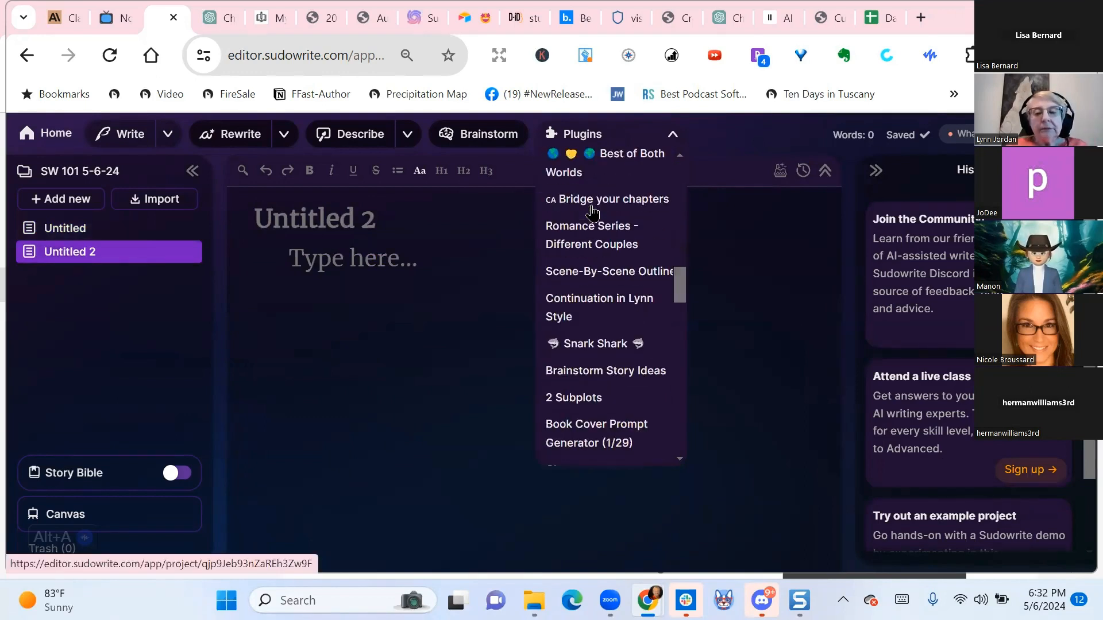
scroll(593, 214, down, 12)
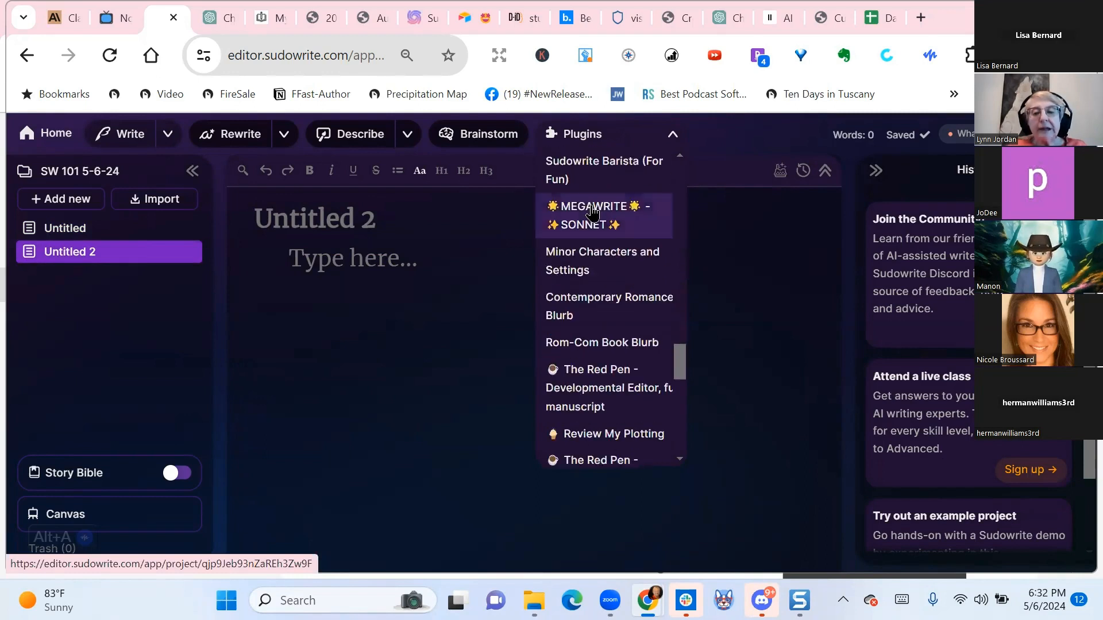
scroll(592, 213, down, 8)
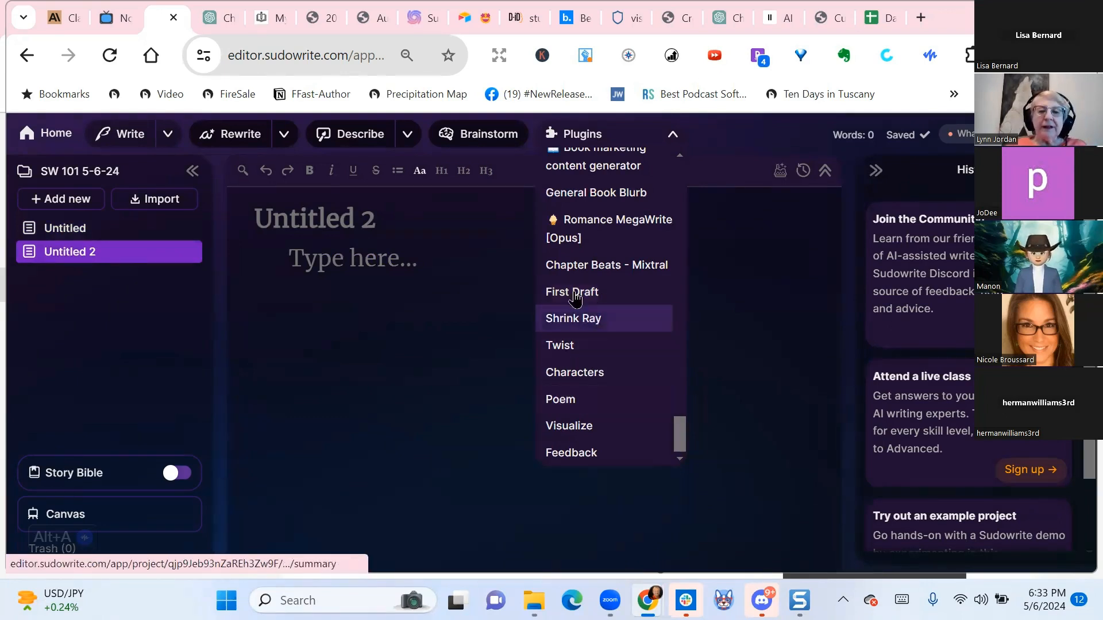
click(577, 295)
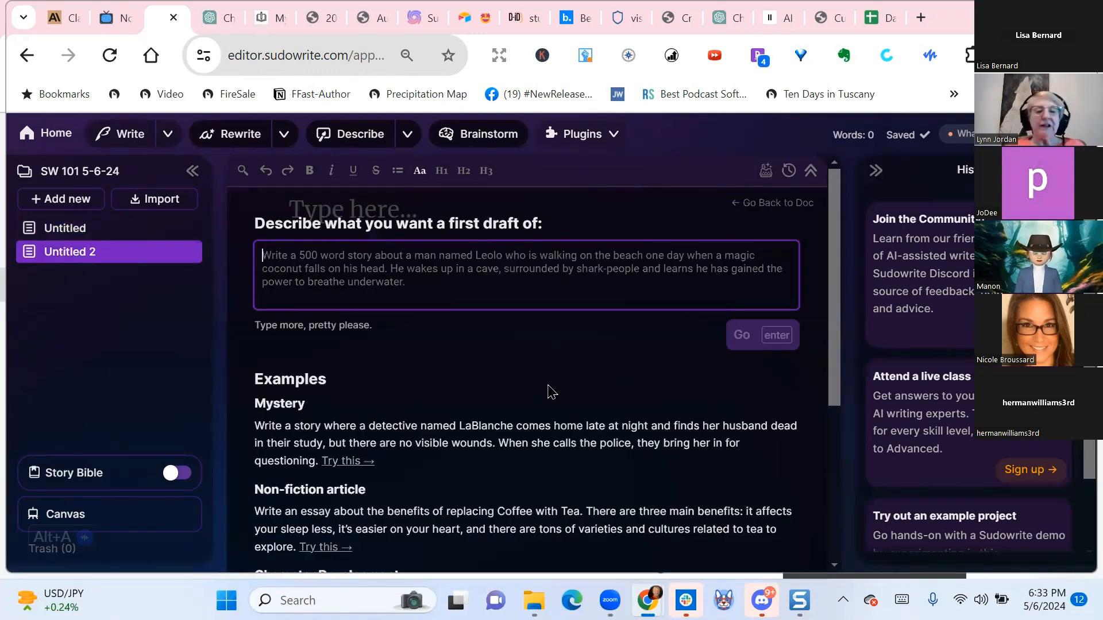
Look over the example prompts, paste the two copied premises from the clipboard history as the draft description and generate the first draft
scroll(549, 390, down, 2)
scroll(551, 389, down, 3)
scroll(552, 390, up, 5)
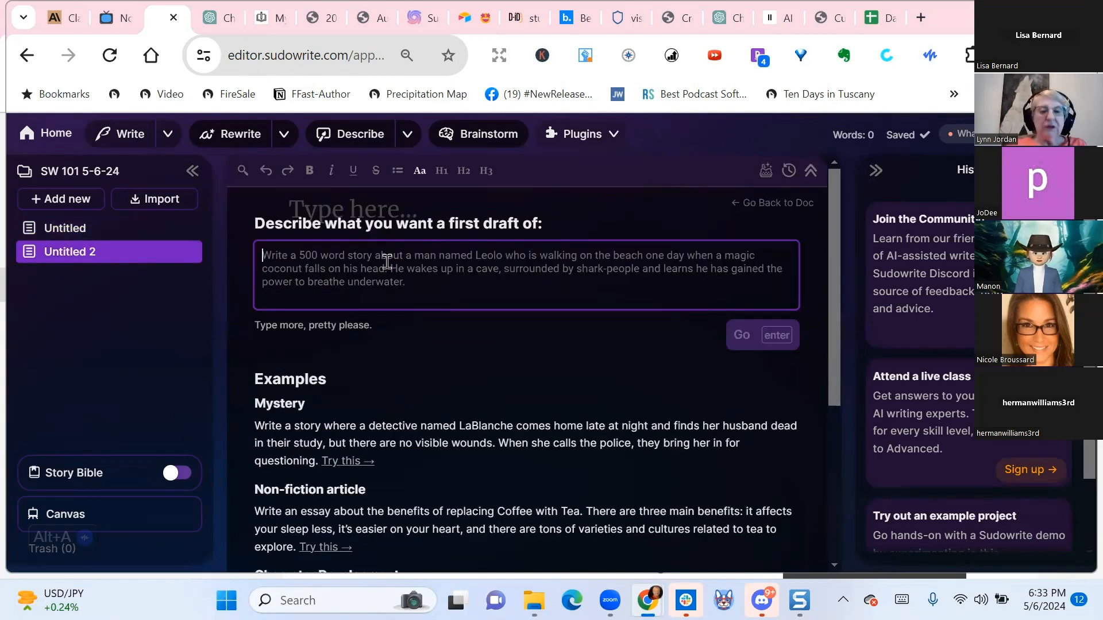
key(super+v)
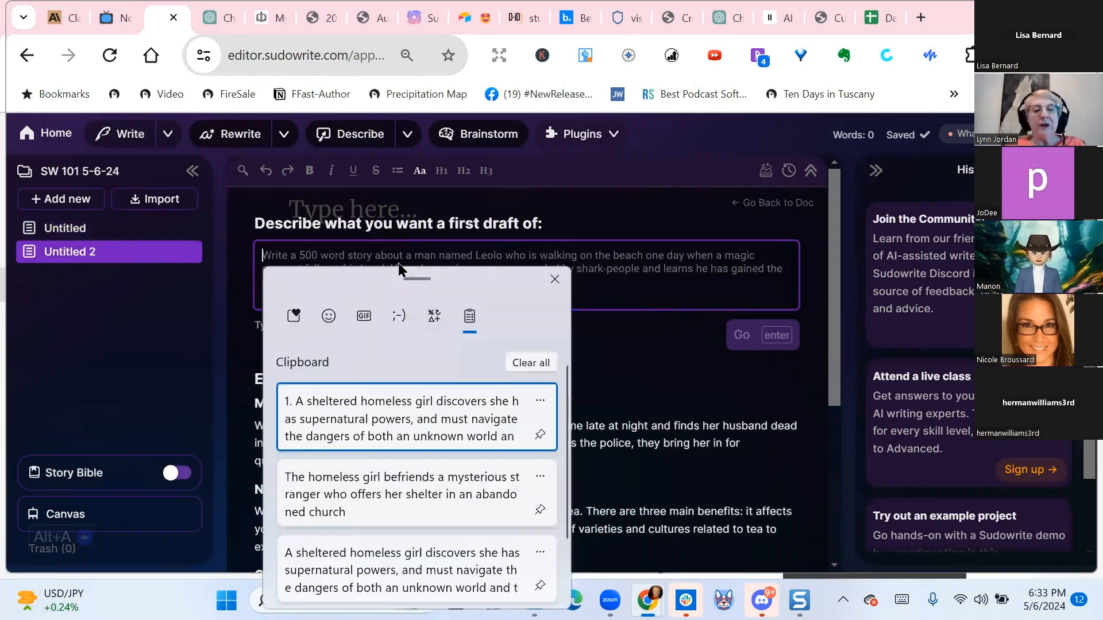
click(426, 407)
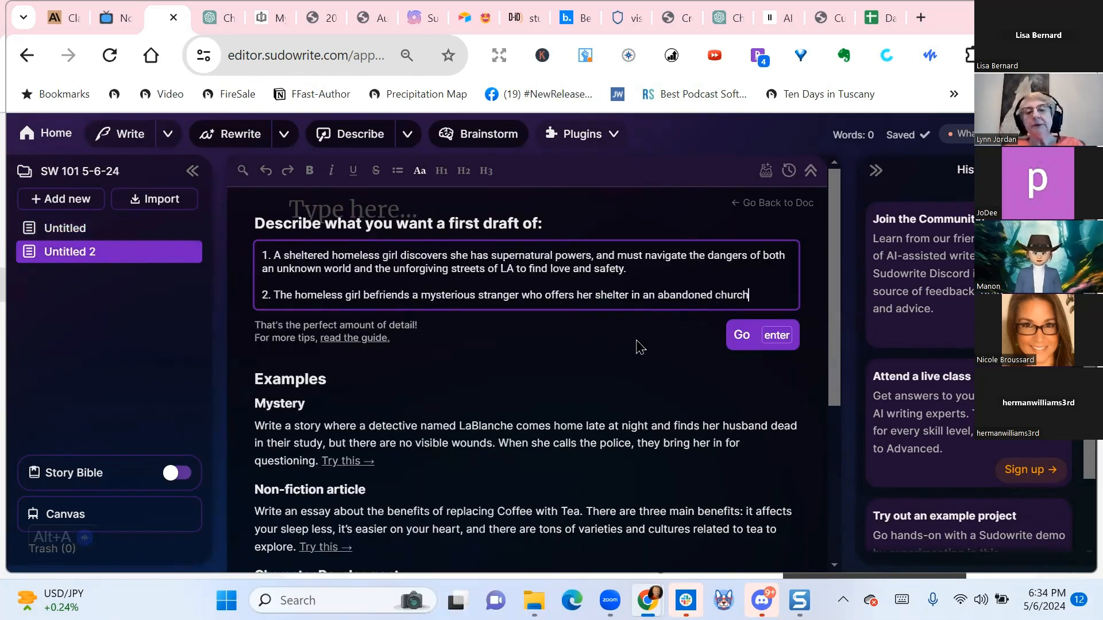
click(735, 340)
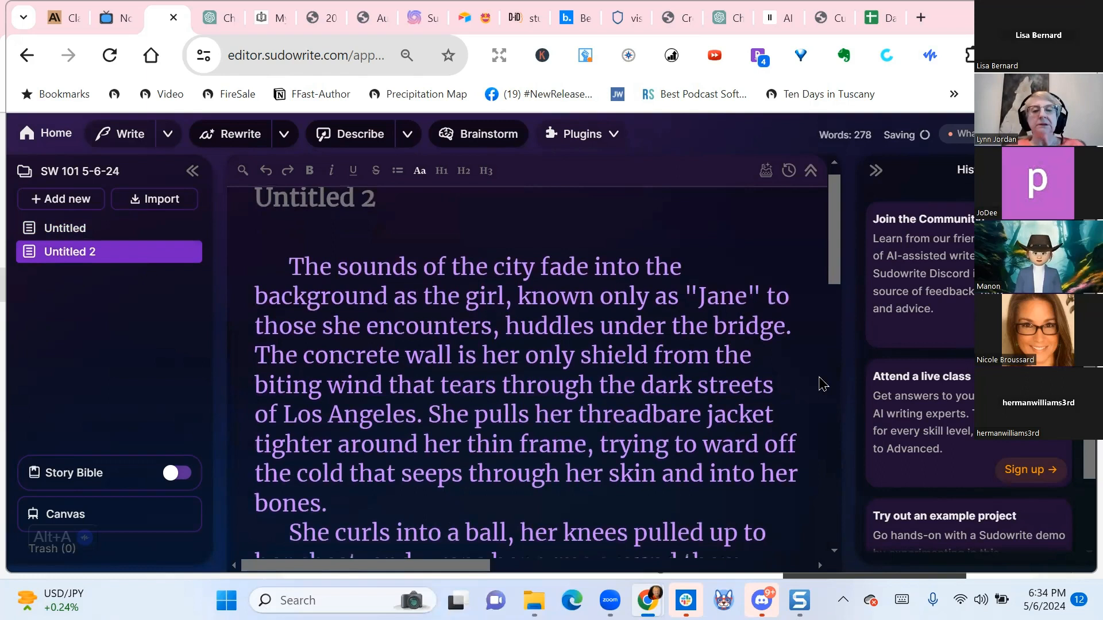
Read through the generated first draft from its opening under the bridge to the dream scene
scroll(801, 400, down, 2)
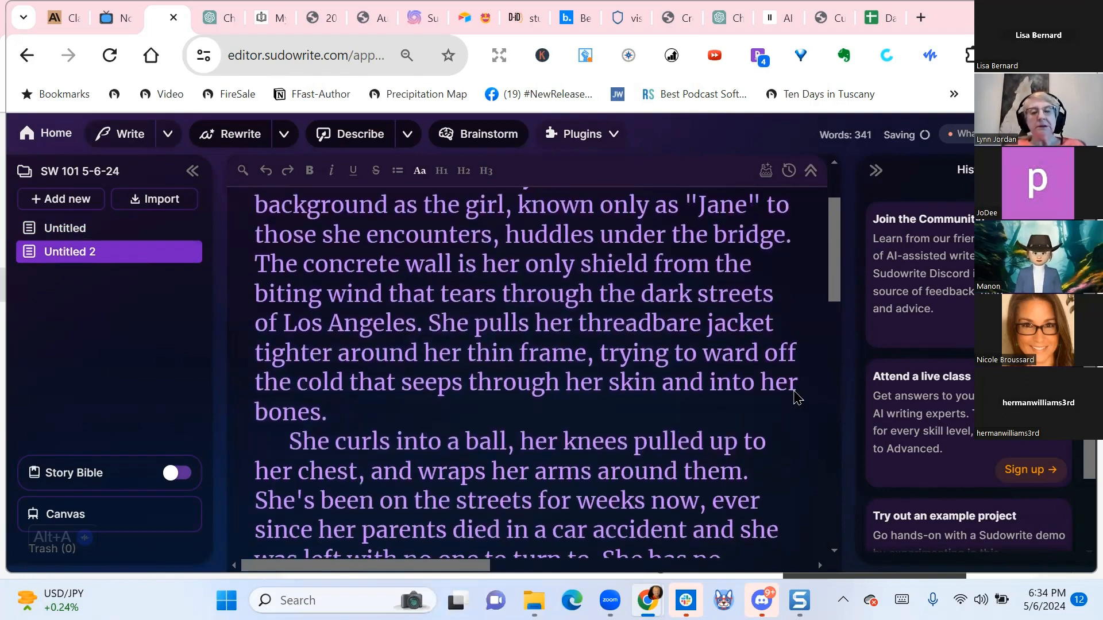
scroll(798, 398, down, 3)
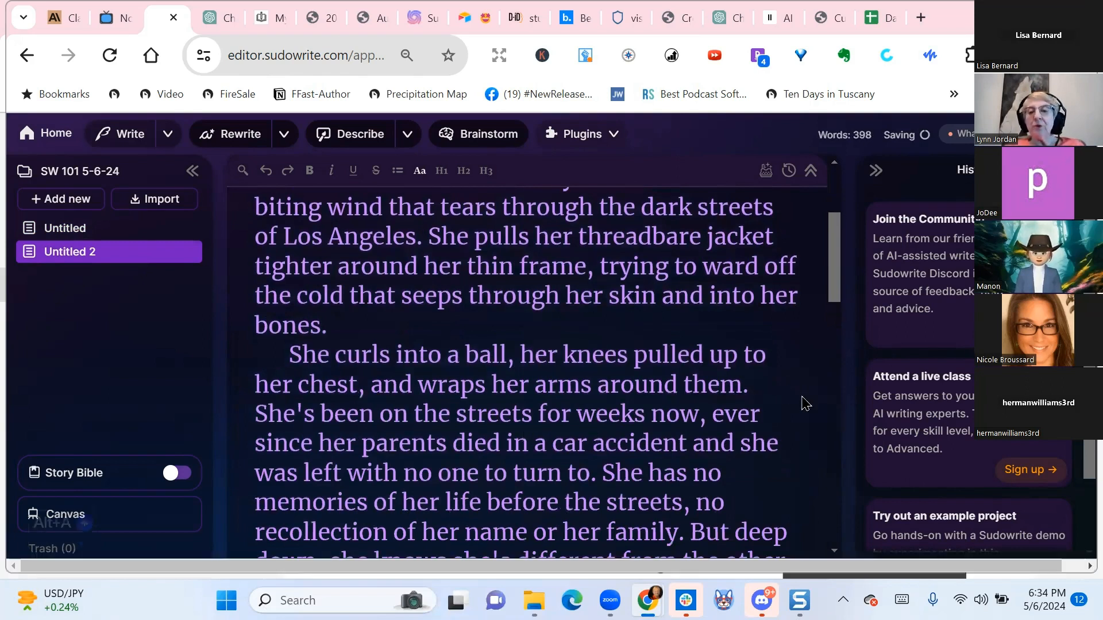
scroll(804, 406, down, 2)
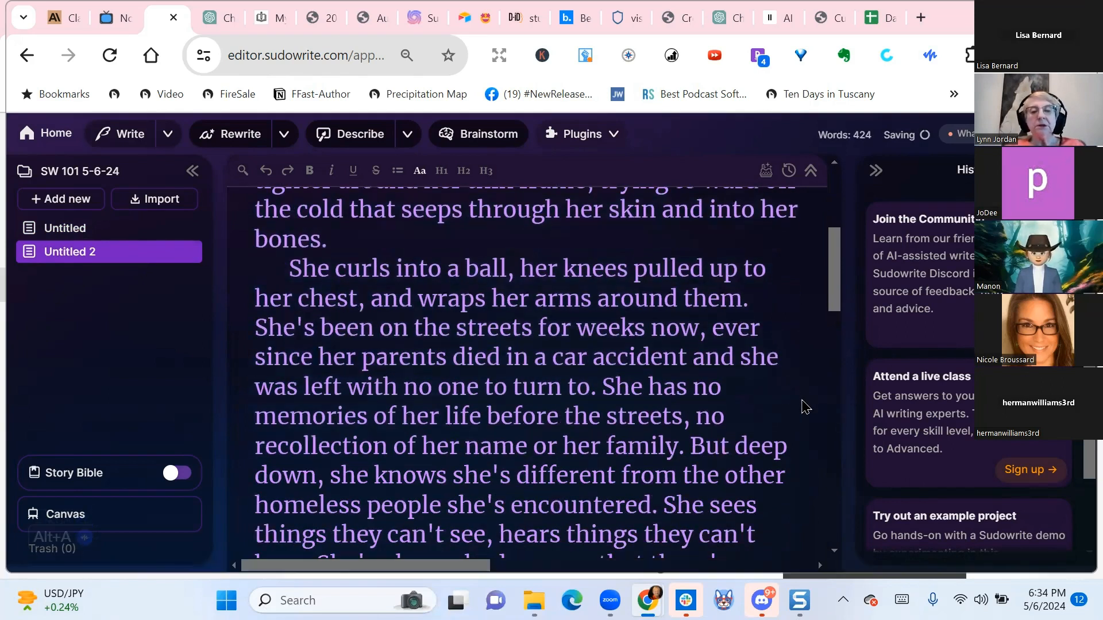
scroll(804, 407, down, 2)
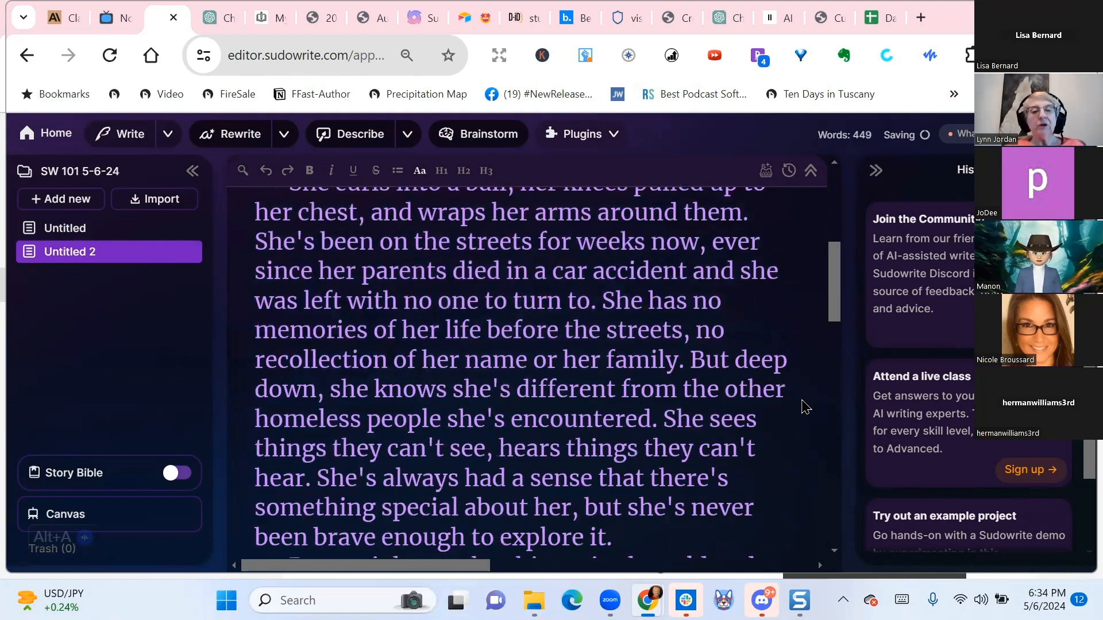
scroll(782, 431, down, 3)
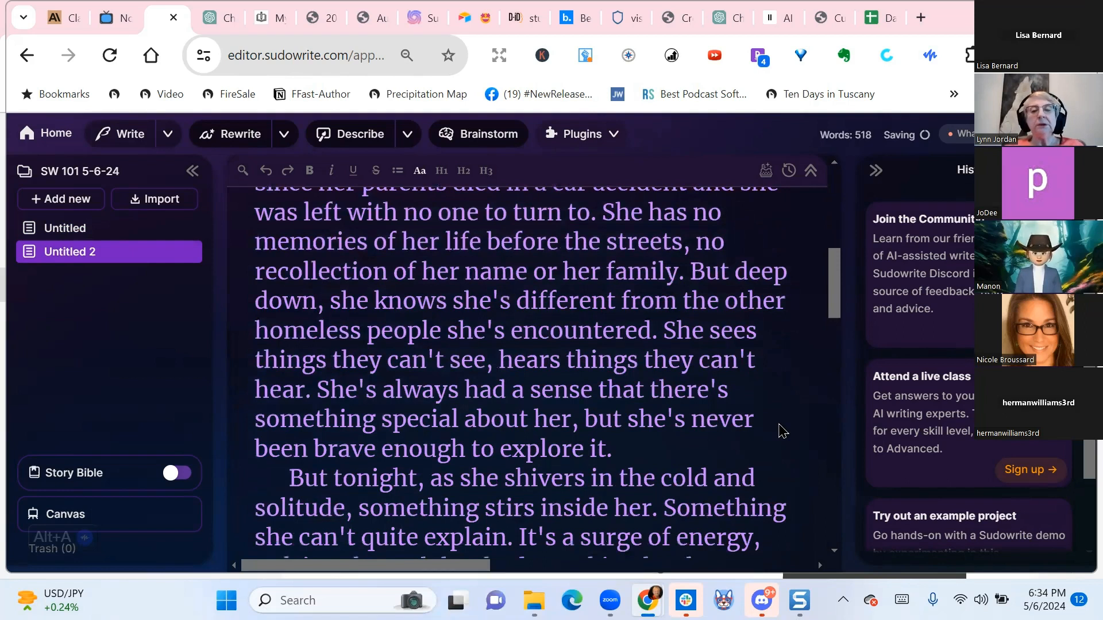
scroll(782, 431, down, 3)
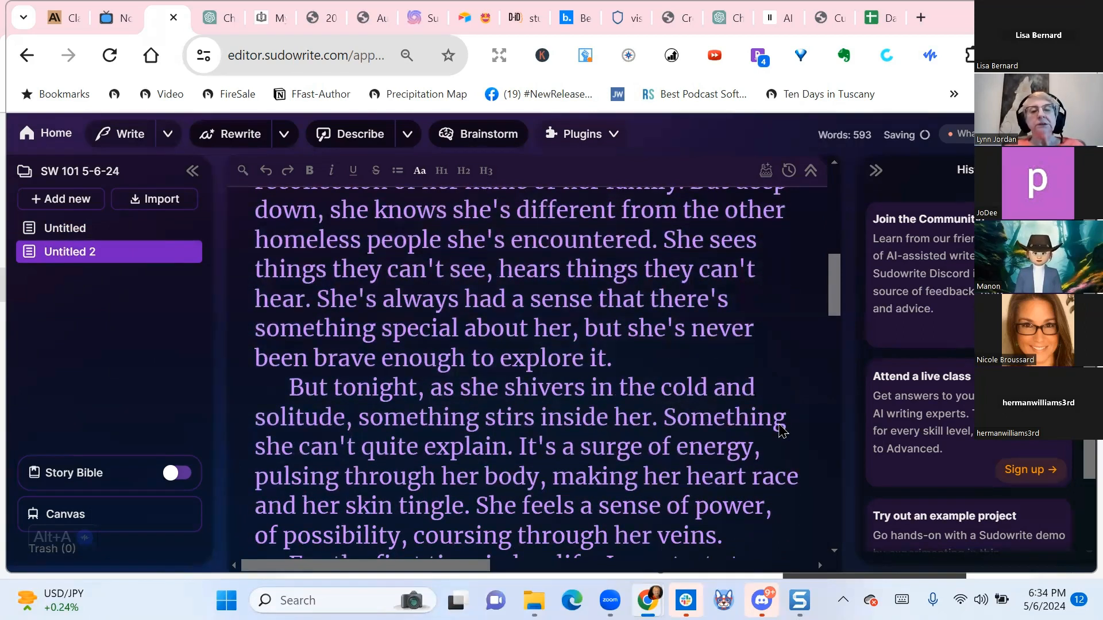
scroll(742, 347, down, 3)
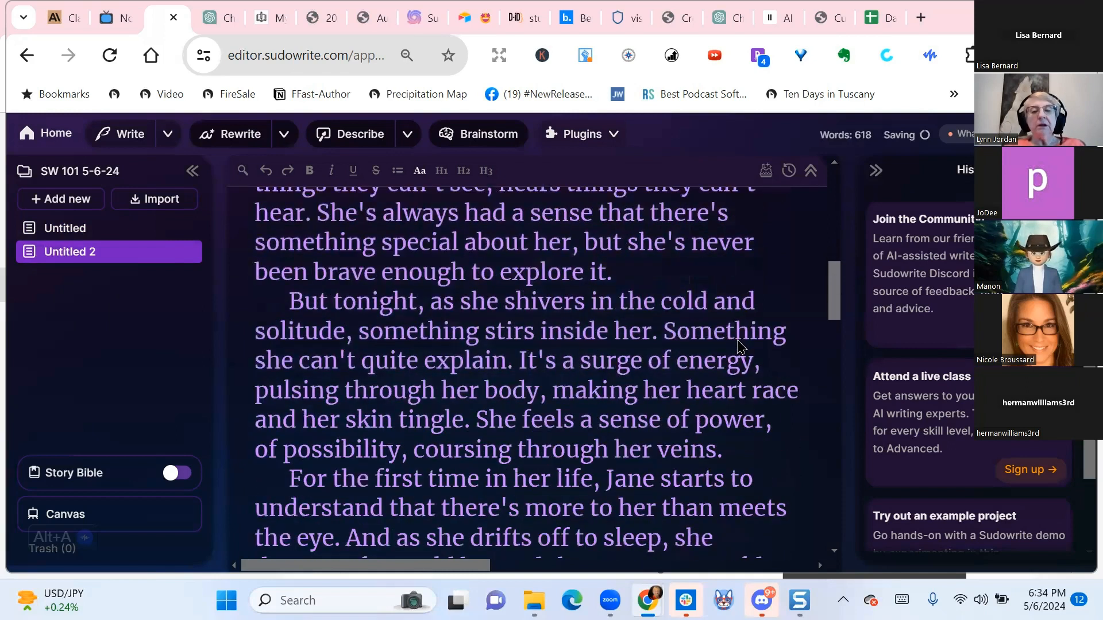
scroll(798, 395, down, 3)
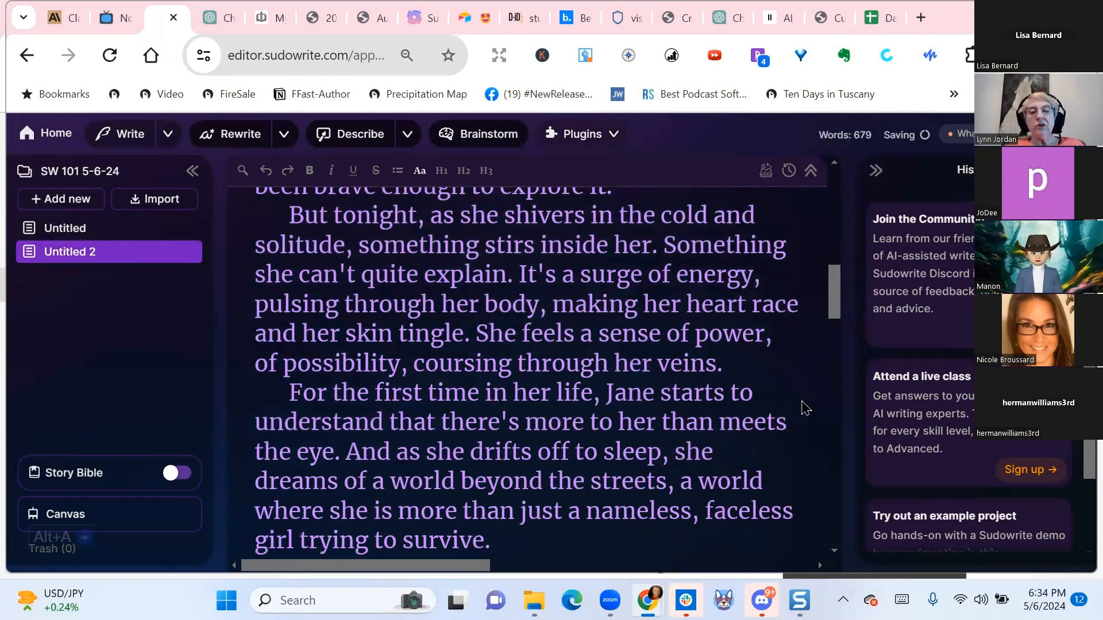
scroll(805, 408, down, 3)
scroll(805, 408, down, 6)
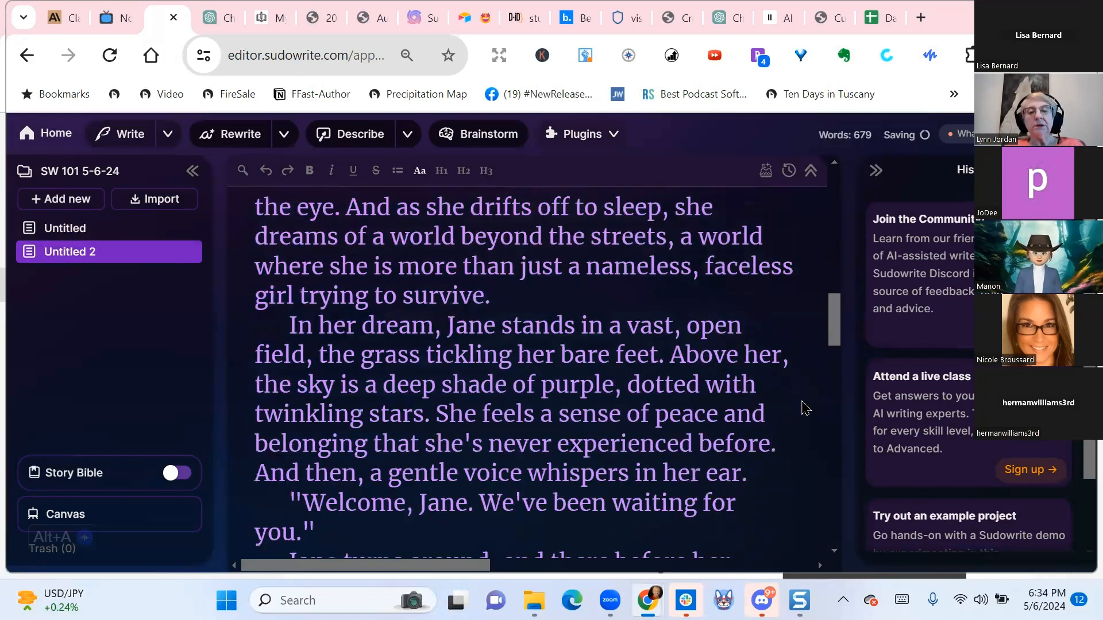
scroll(805, 407, down, 6)
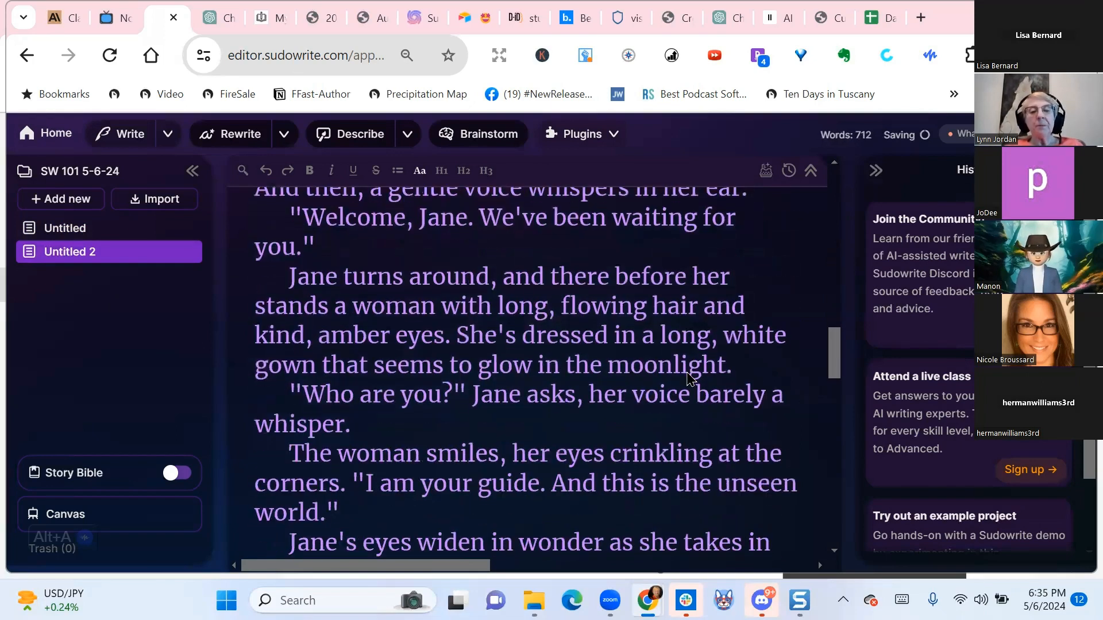
scroll(721, 221, up, 6)
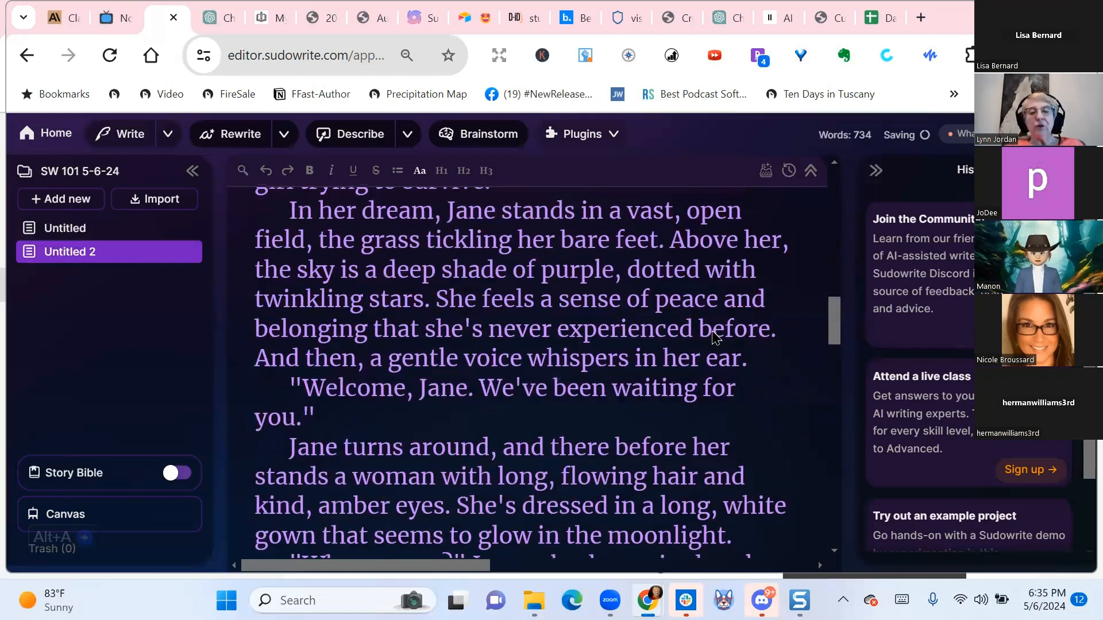
Read the rest of the generated first draft, from the dream scene's woman in white to the closing paragraphs
scroll(745, 341, down, 6)
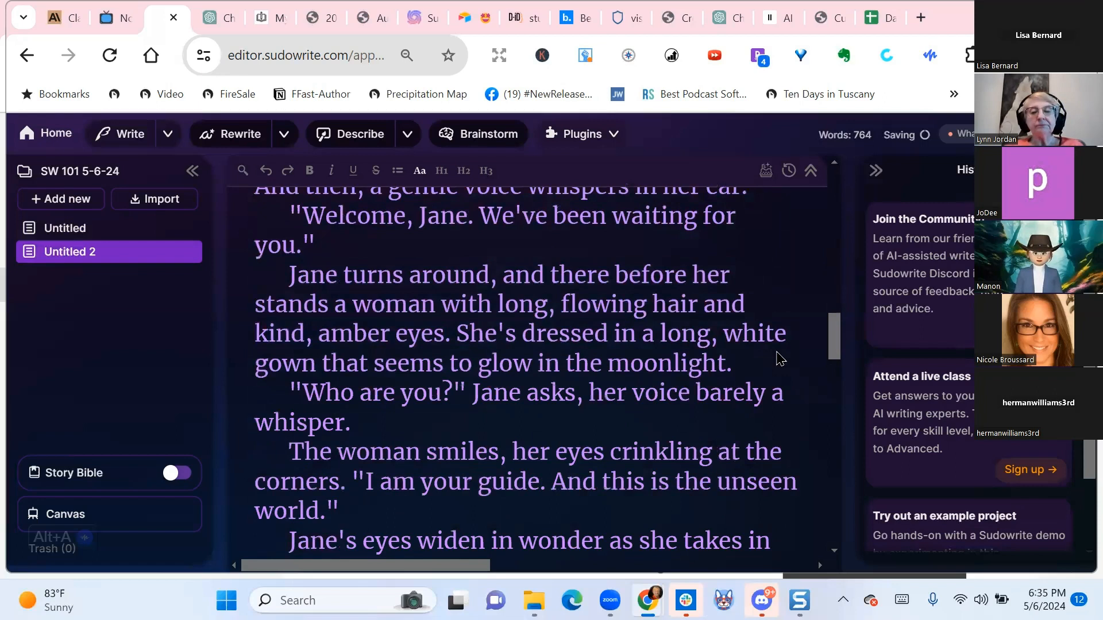
scroll(780, 359, down, 3)
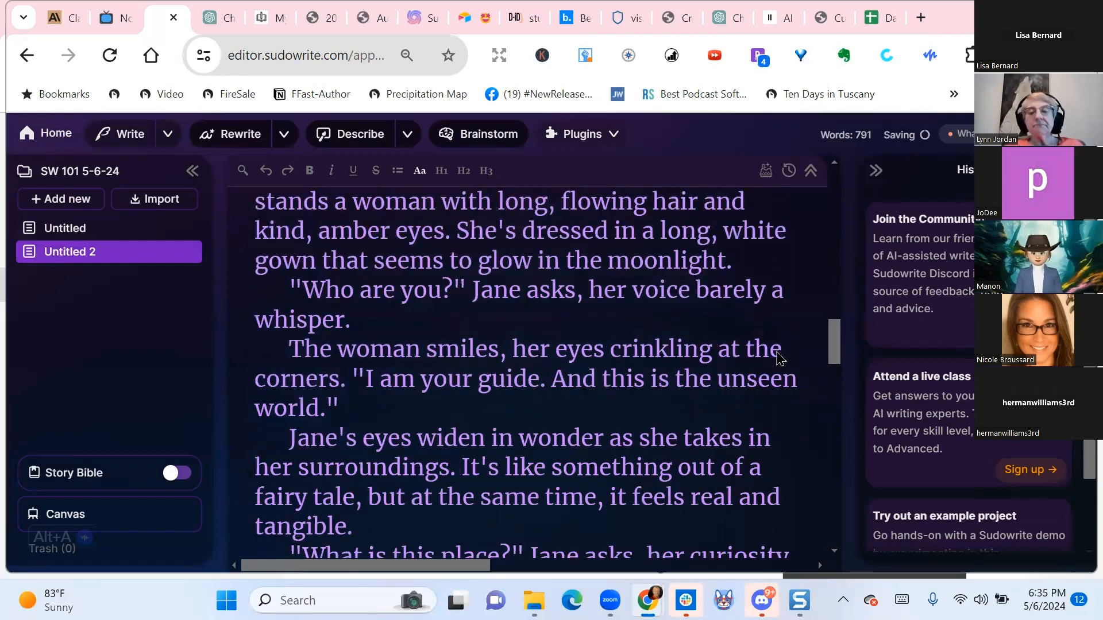
scroll(780, 359, down, 3)
scroll(780, 359, down, 1)
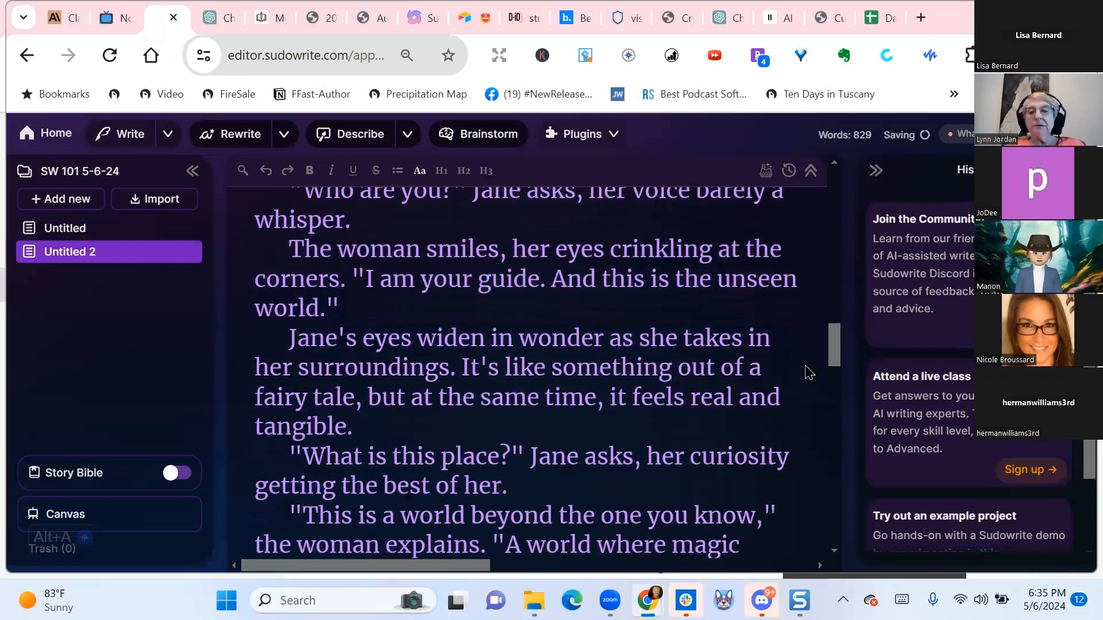
scroll(811, 372, down, 1)
scroll(821, 443, down, 1)
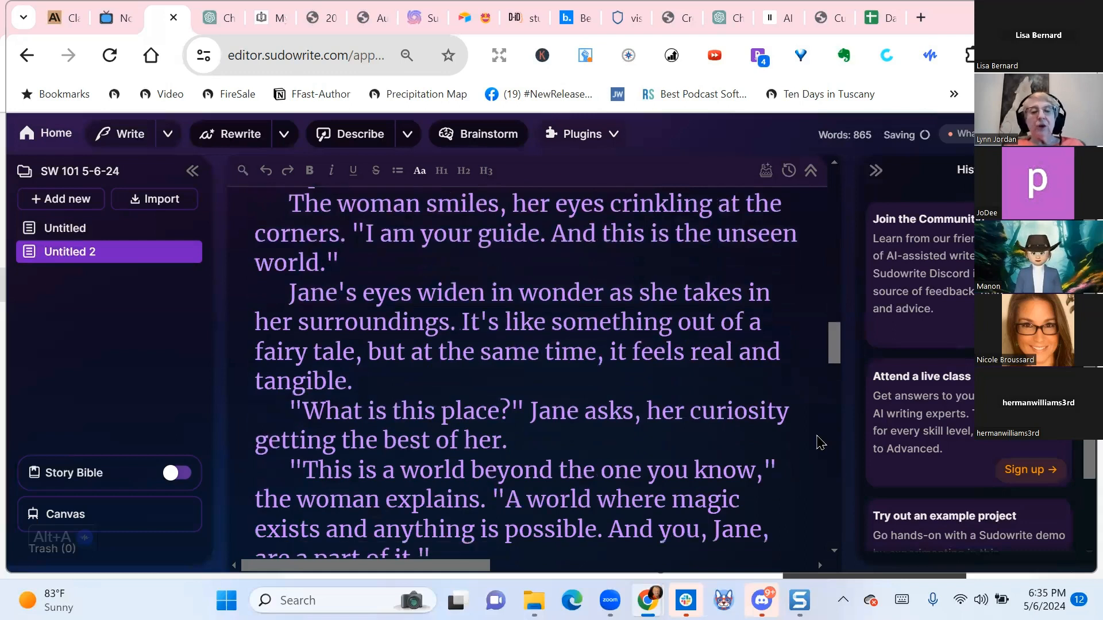
scroll(586, 321, down, 1)
scroll(586, 321, down, 1)
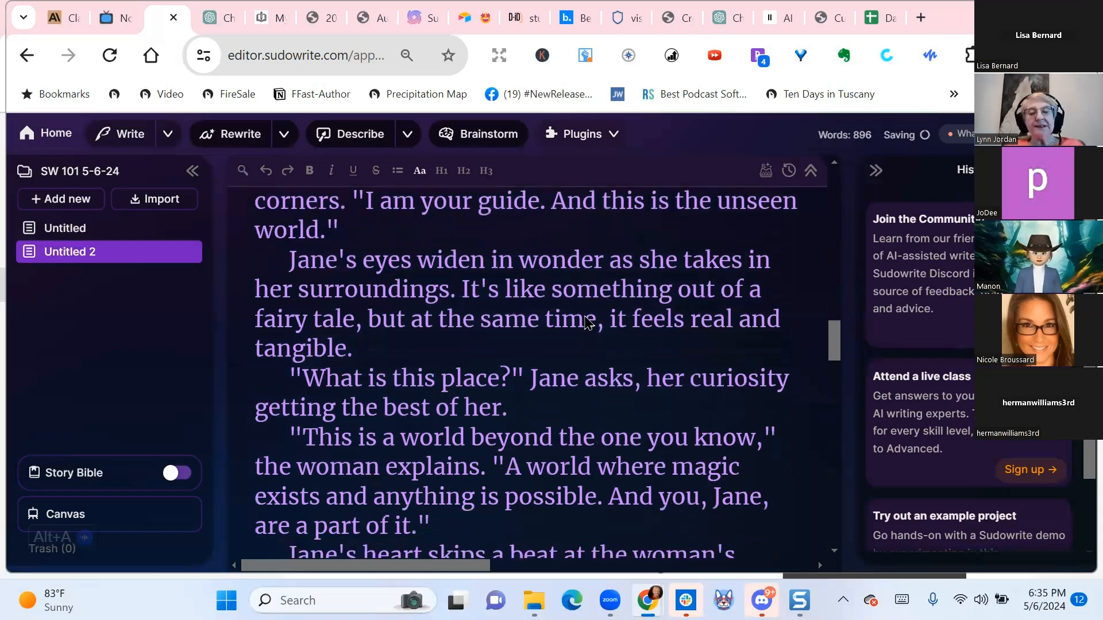
scroll(586, 322, down, 1)
scroll(586, 321, down, 3)
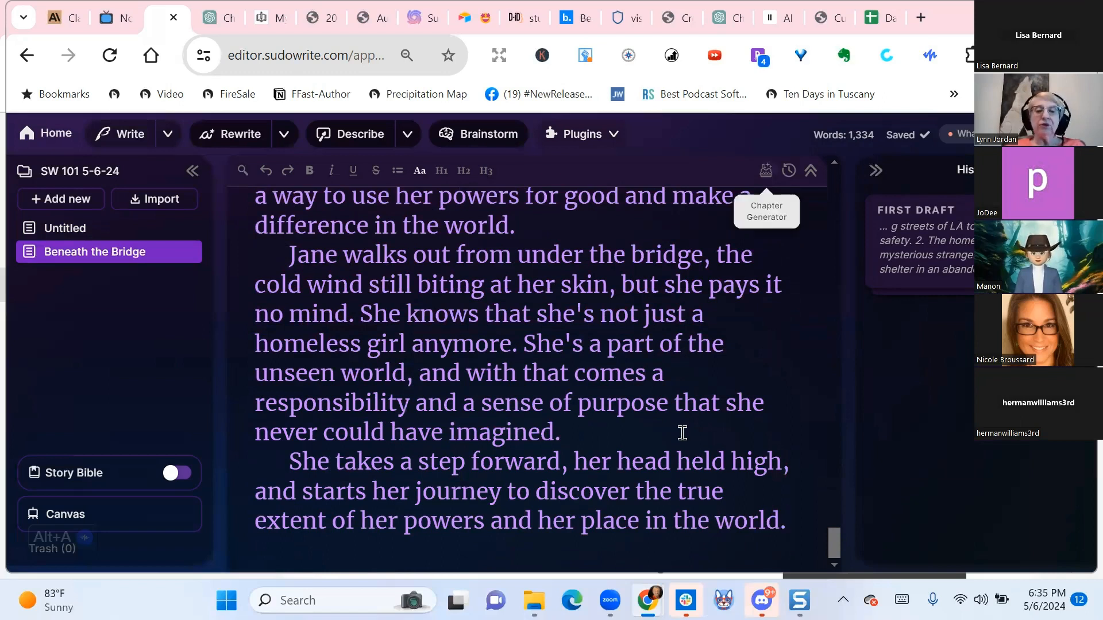
scroll(685, 433, up, 5)
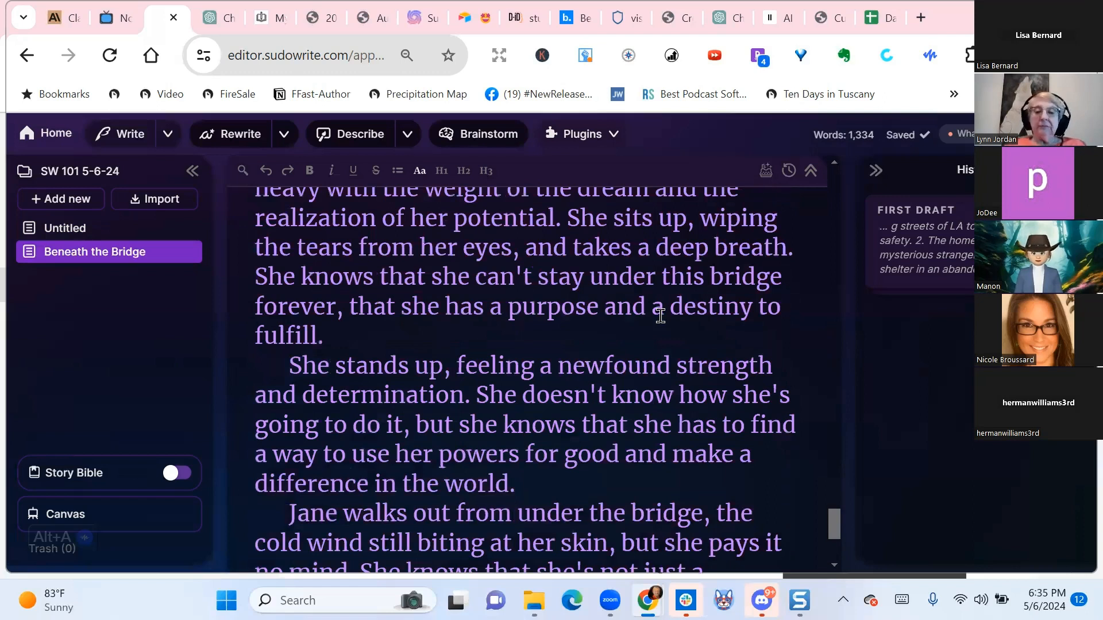
scroll(660, 316, down, 5)
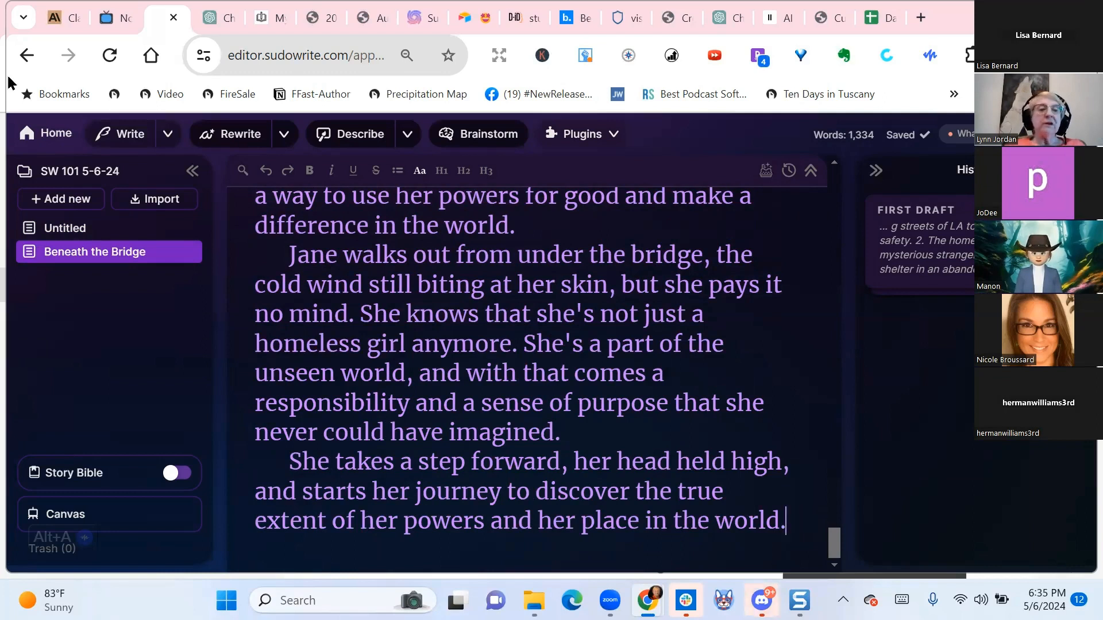
Open the Write settings and review the available options for the number and length of cards
click(167, 135)
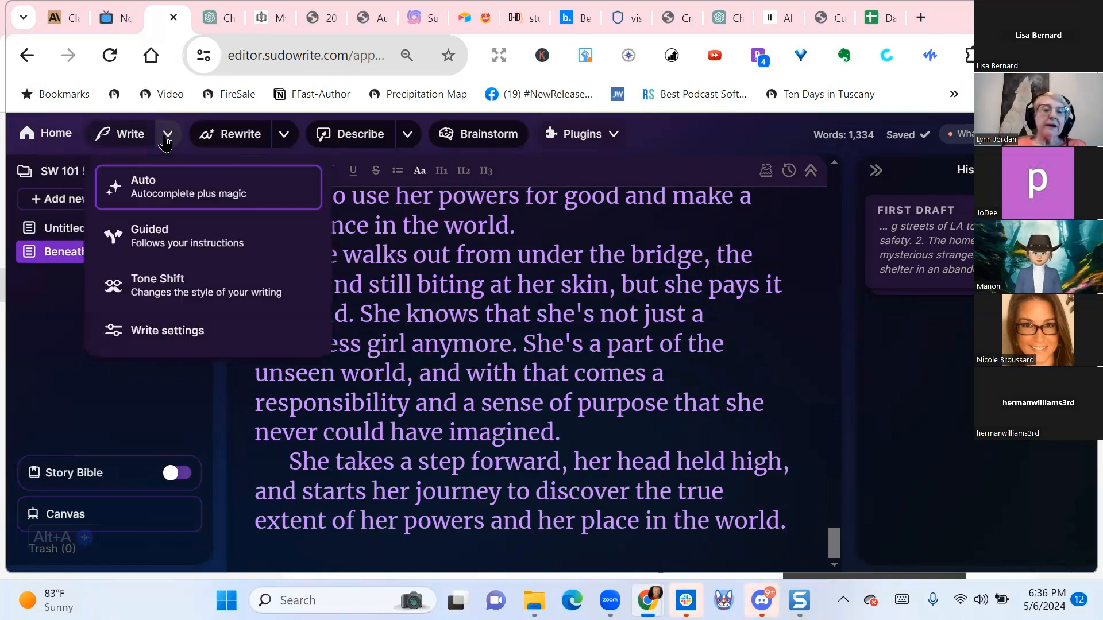
click(175, 338)
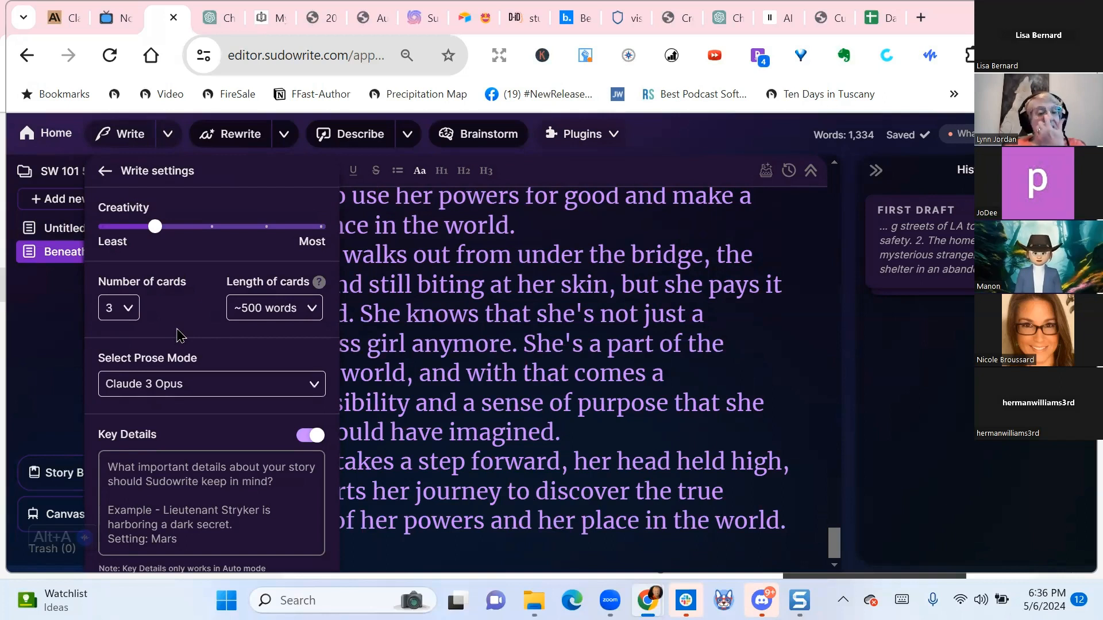
click(129, 313)
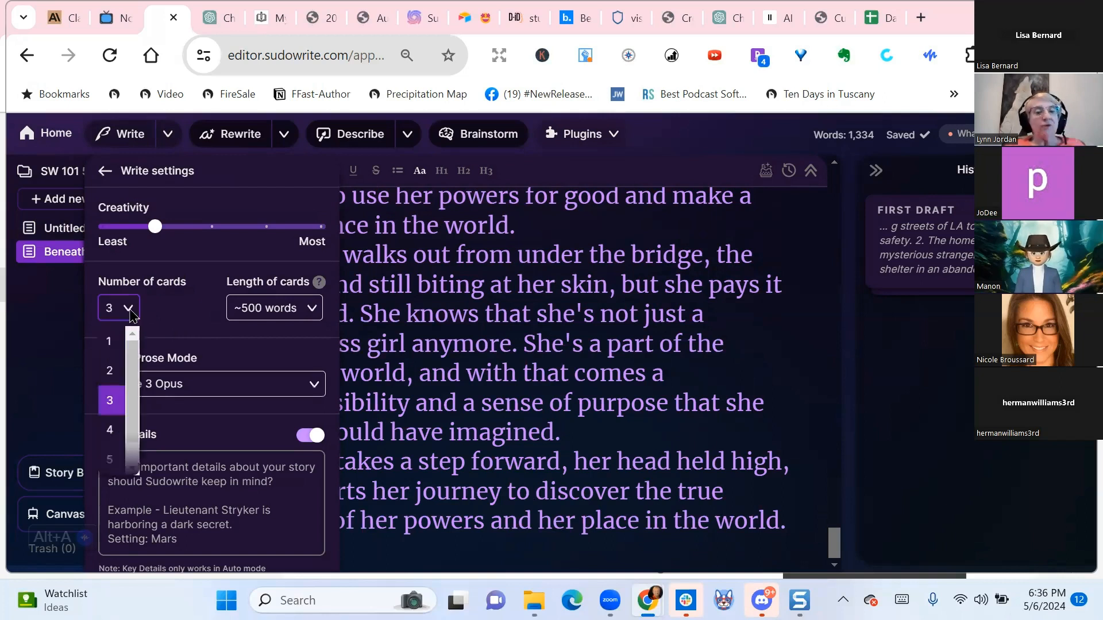
scroll(126, 409, down, 1)
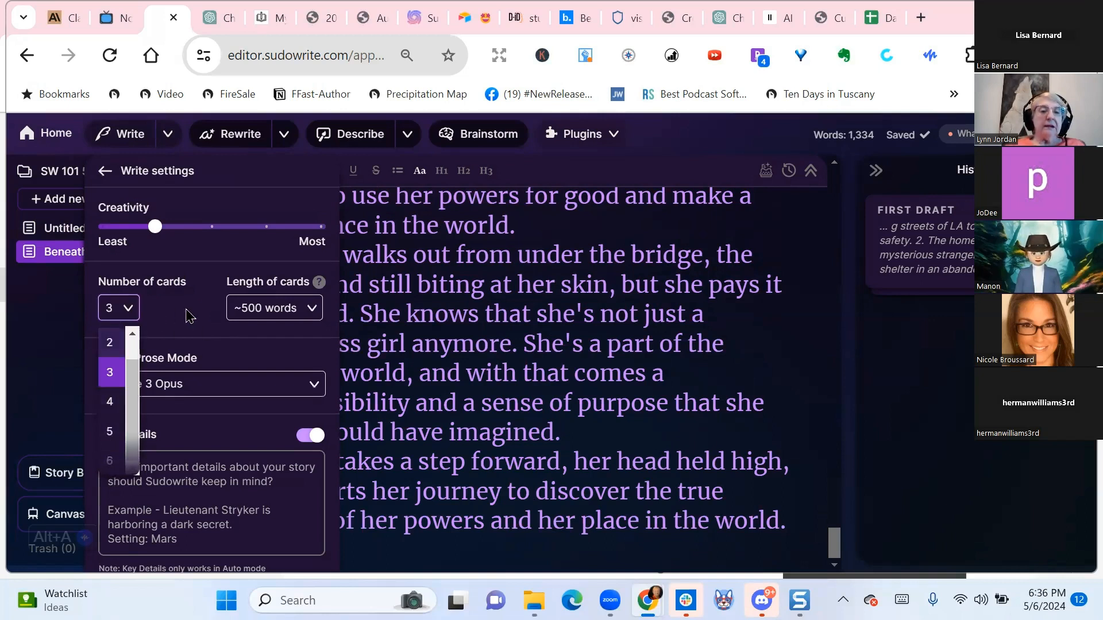
click(313, 310)
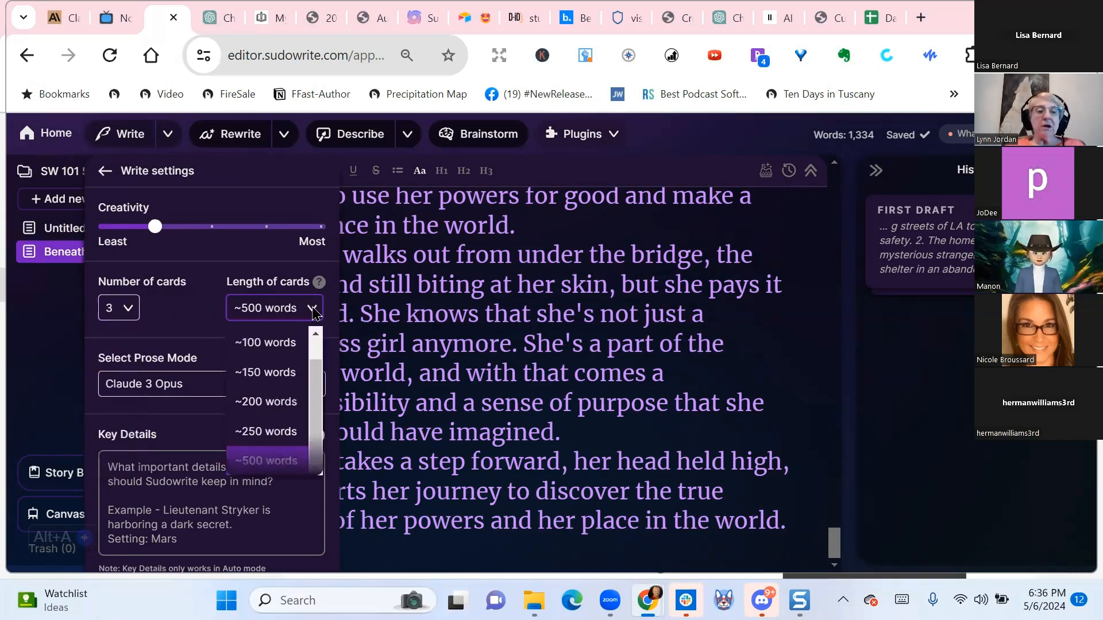
scroll(252, 354, up, 1)
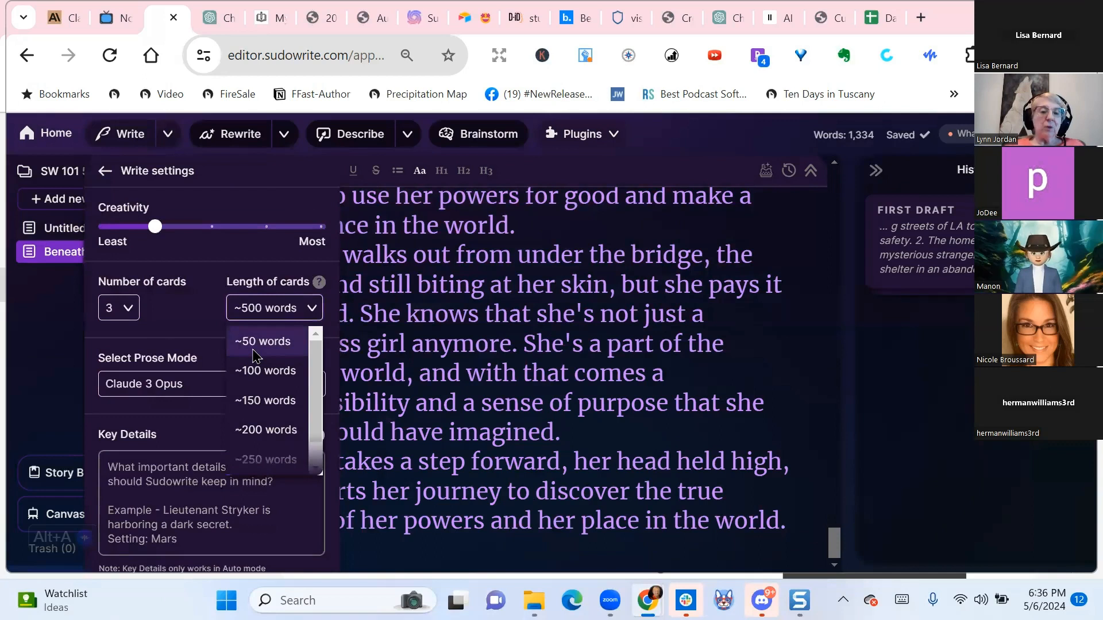
scroll(255, 355, down, 1)
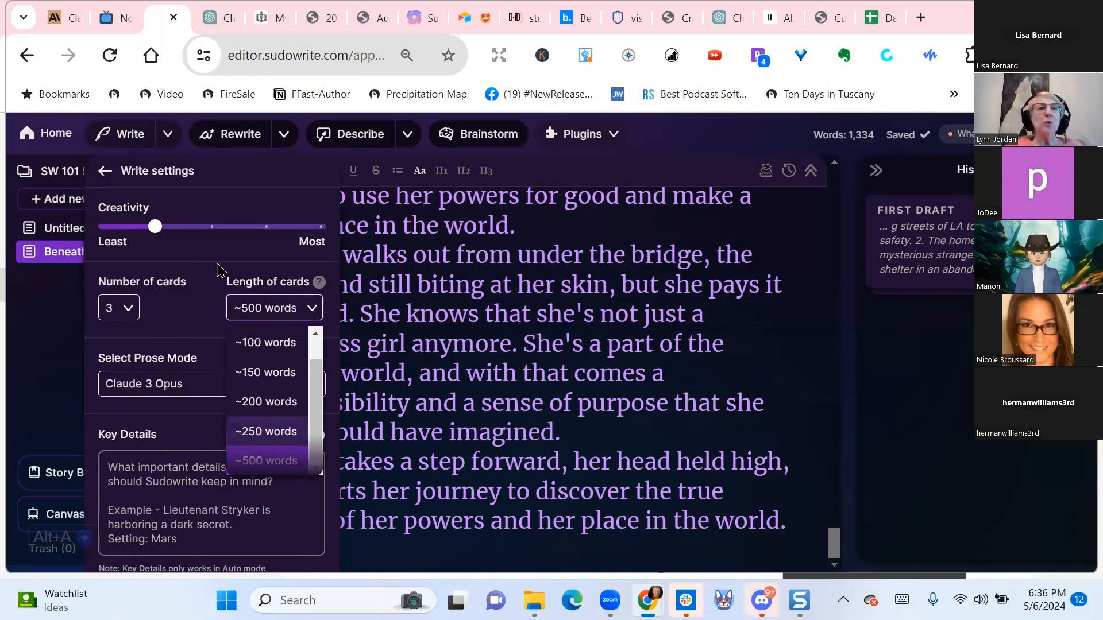
click(173, 322)
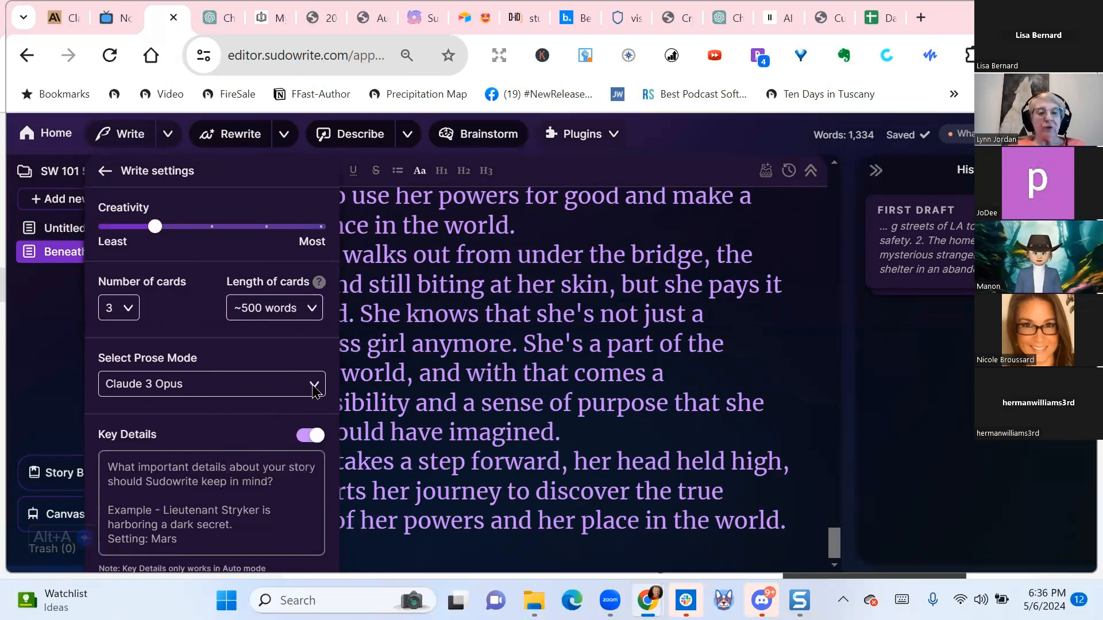
Look through the standard and experimental prose modes offered in the Write settings
click(315, 389)
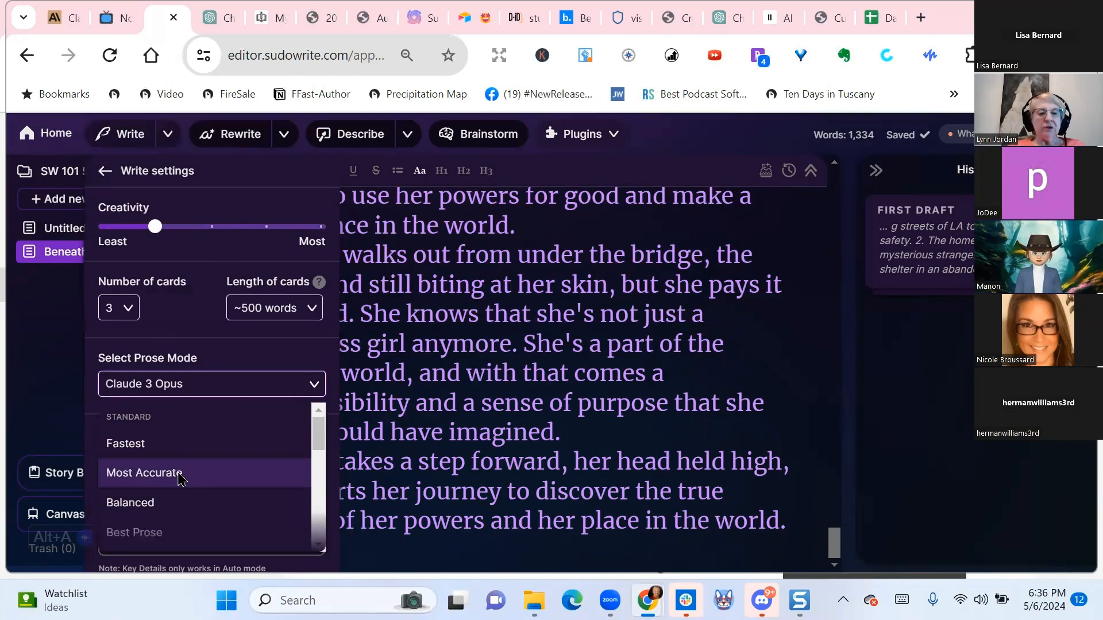
scroll(178, 479, down, 2)
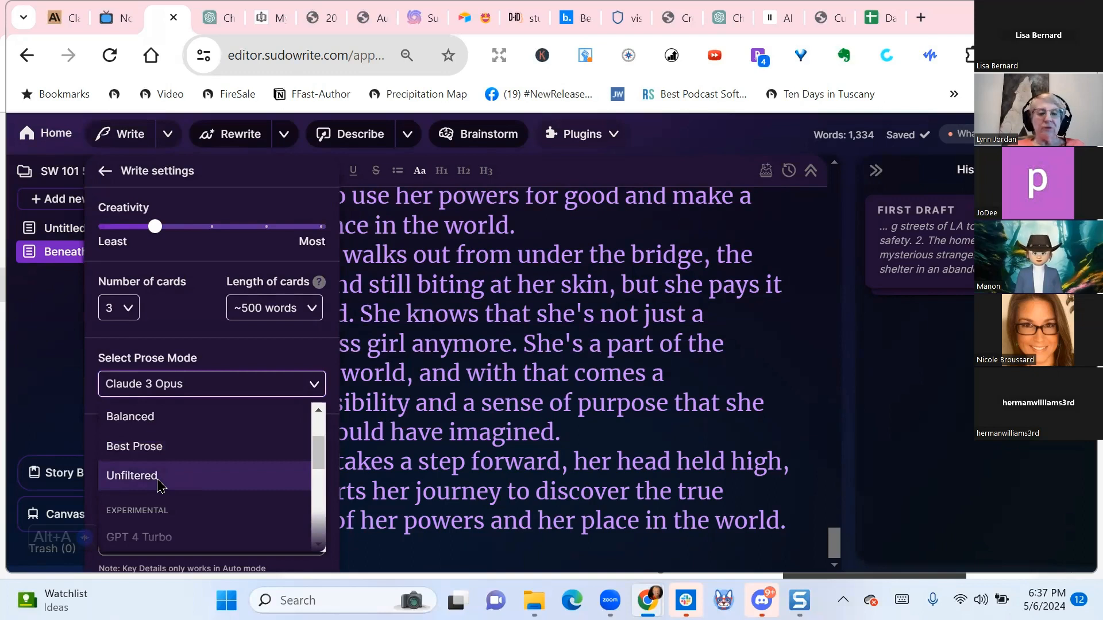
scroll(158, 482, down, 3)
scroll(256, 460, up, 1)
scroll(259, 462, up, 1)
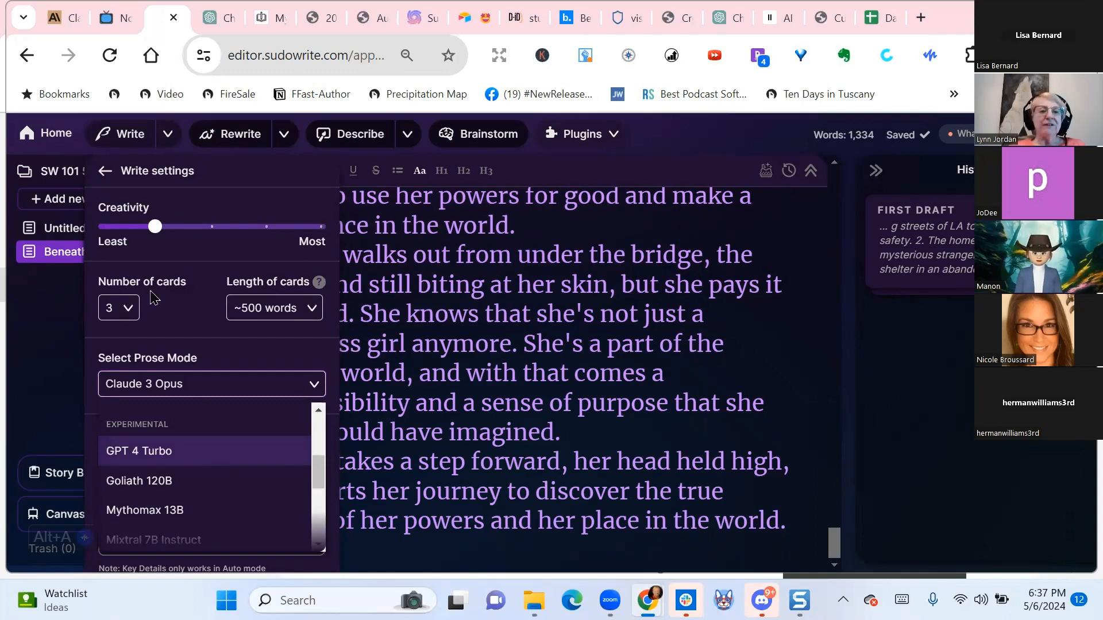
scroll(233, 458, down, 2)
scroll(251, 440, down, 1)
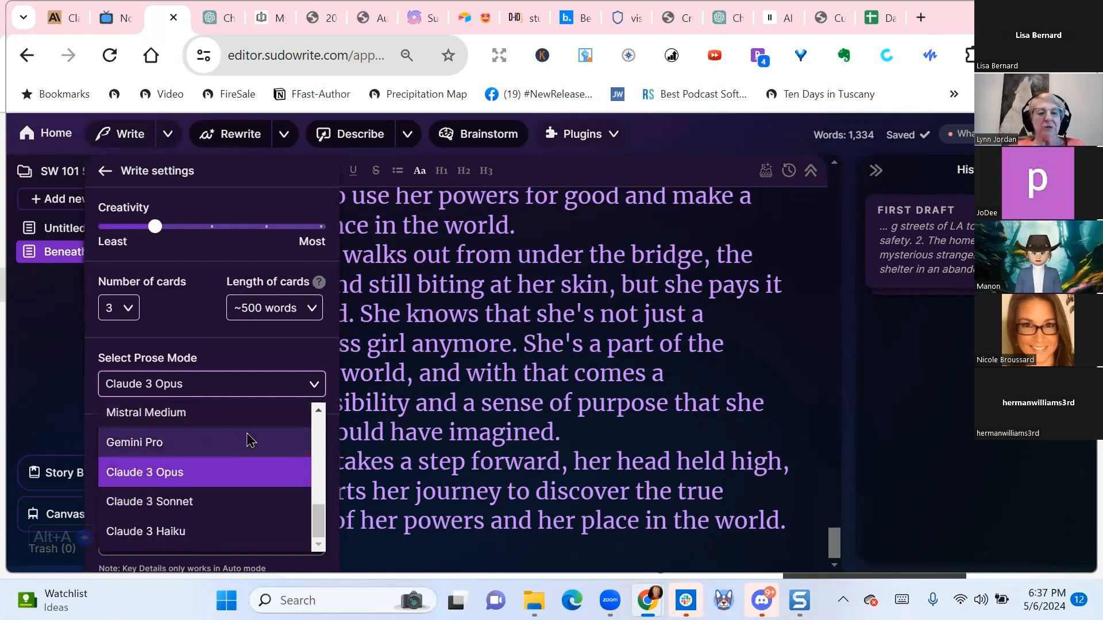
scroll(251, 441, up, 3)
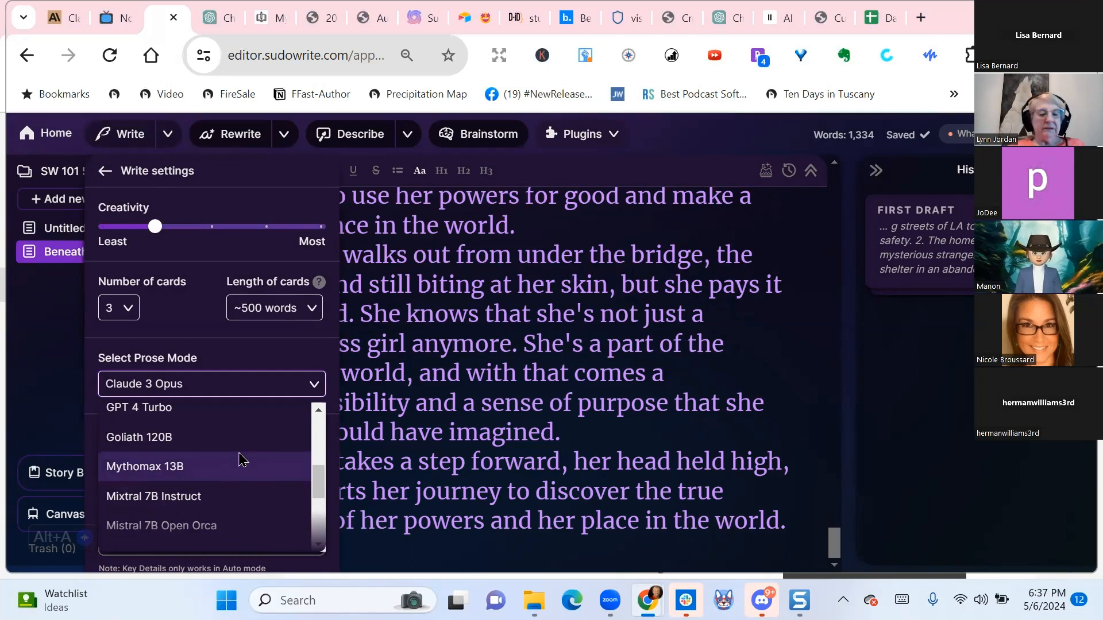
scroll(224, 468, down, 3)
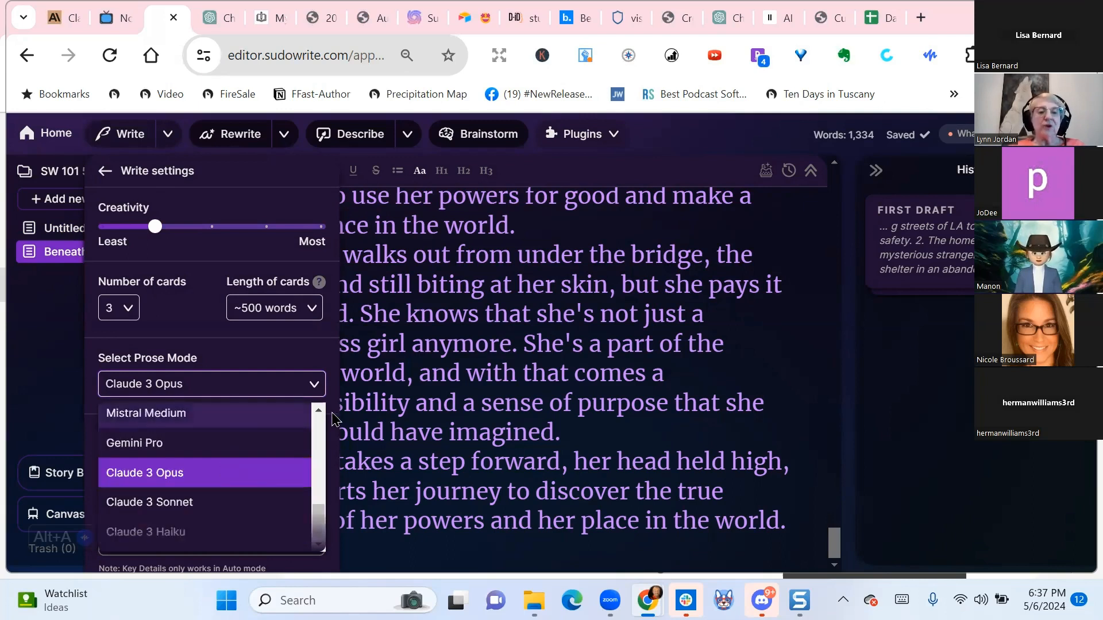
scroll(240, 423, up, 3)
scroll(241, 423, down, 1)
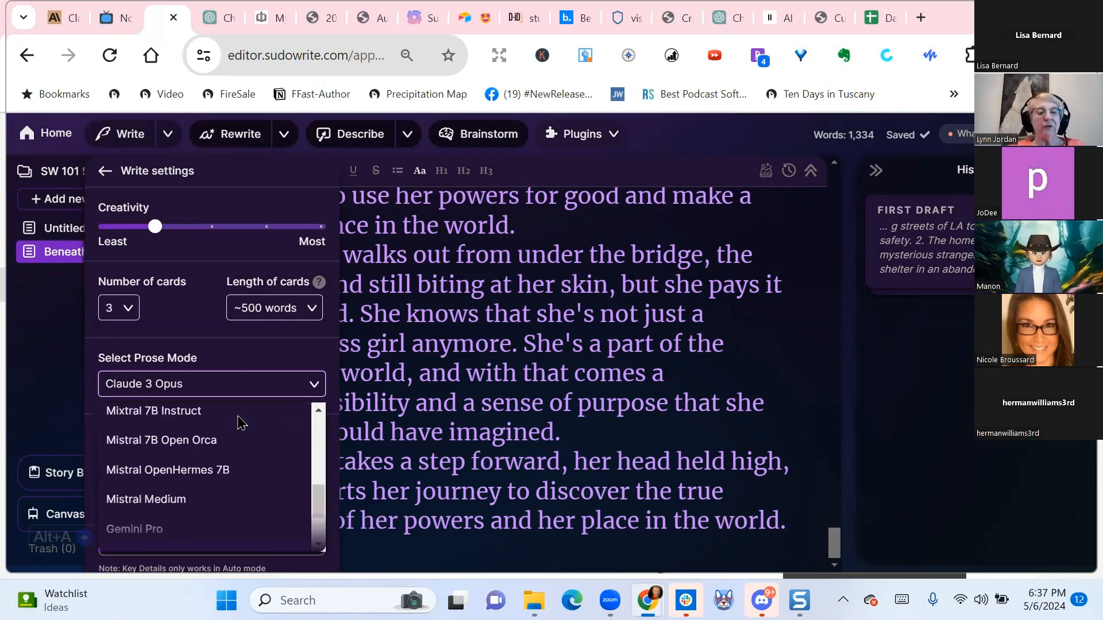
scroll(241, 423, down, 2)
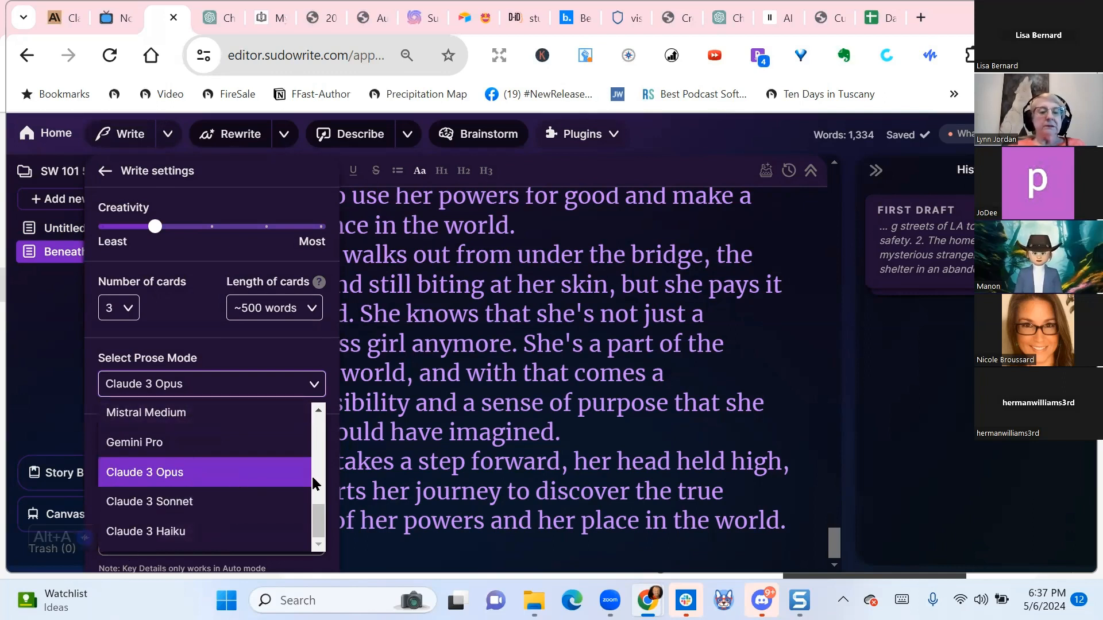
scroll(266, 510, up, 3)
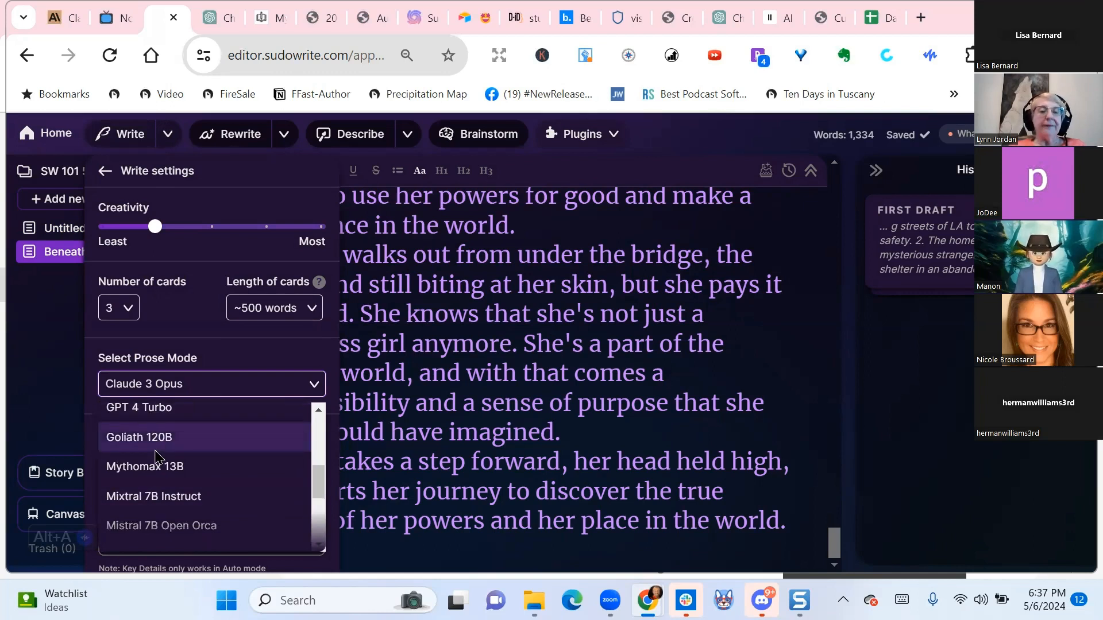
Set the prose mode to Claude 3 Sonnet in the Write settings
click(311, 385)
click(311, 385)
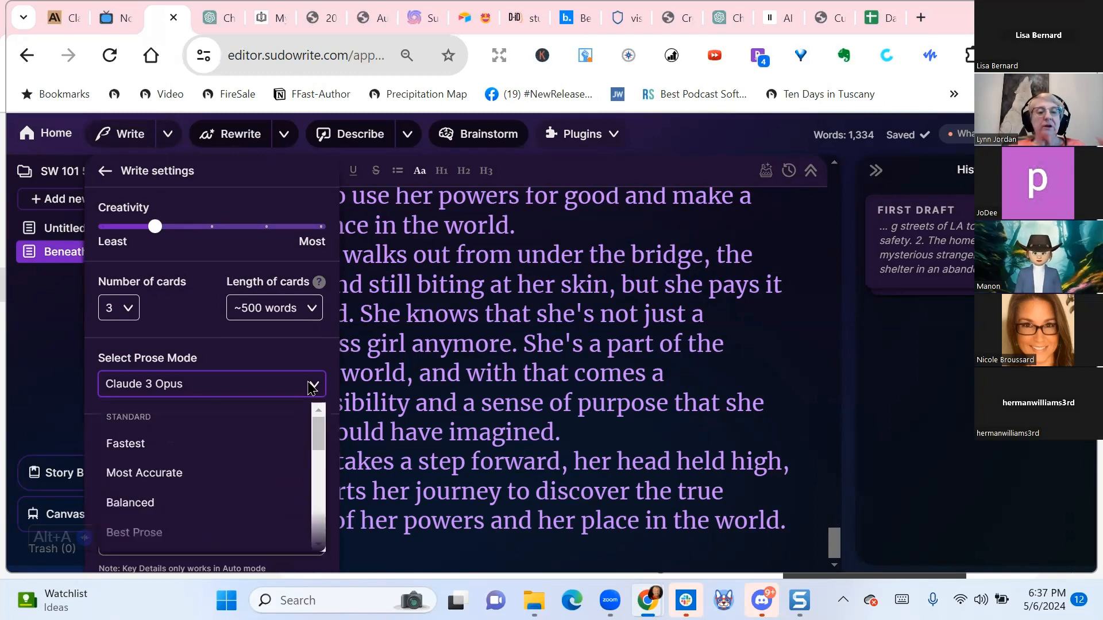
scroll(236, 439, down, 5)
scroll(236, 440, down, 3)
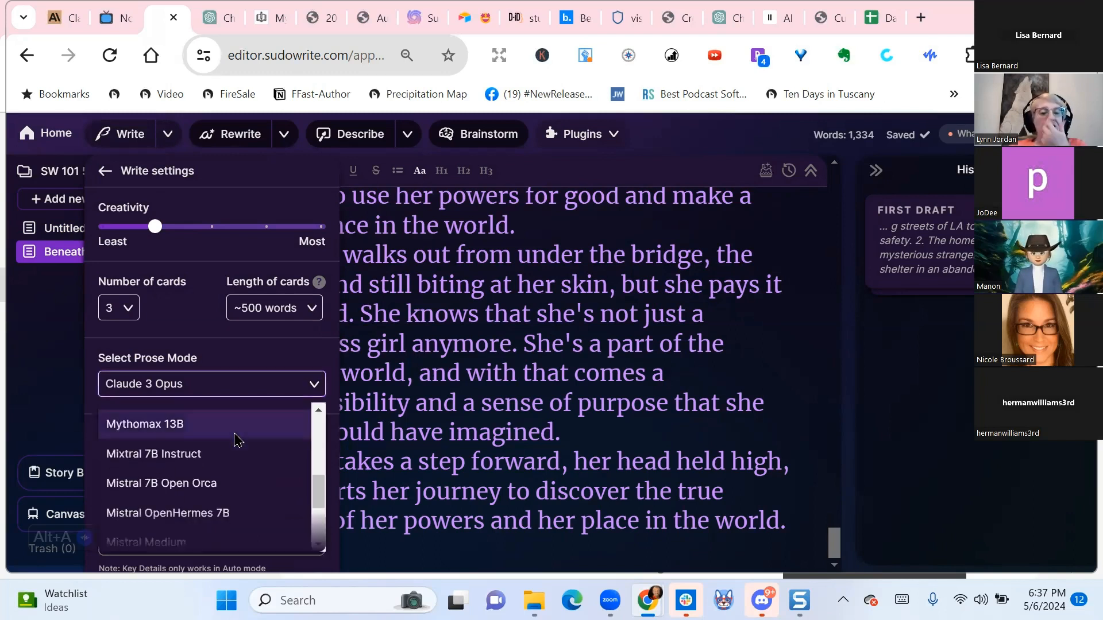
scroll(236, 440, down, 1)
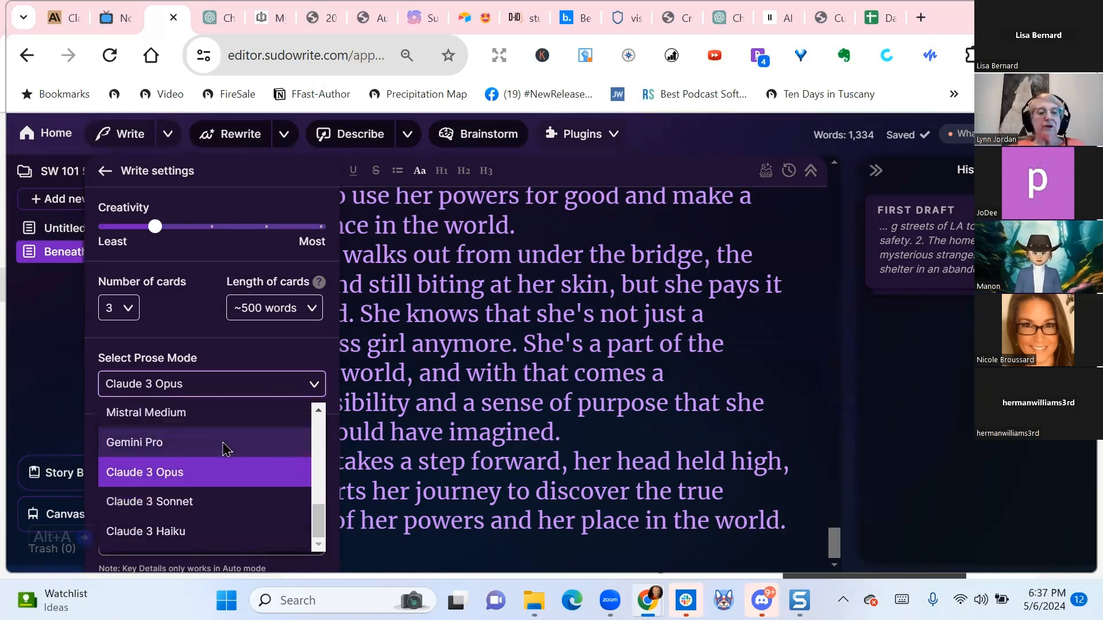
click(183, 507)
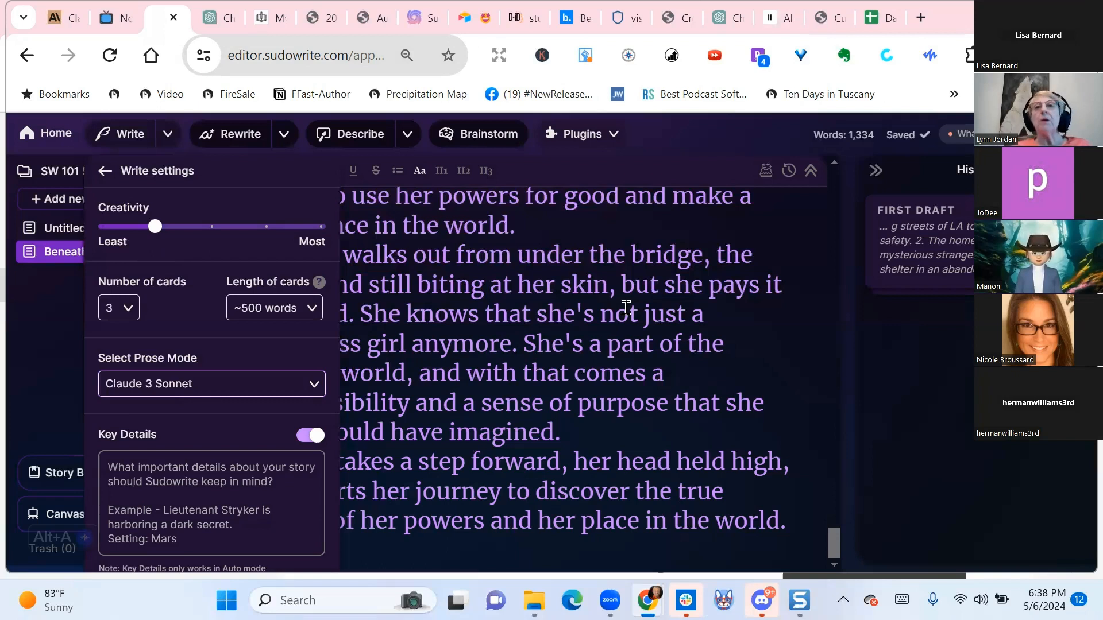
Close the Write settings and review the draft from its title, Beneath the Bridge, through to Jane's awakening
scroll(626, 307, up, 15)
scroll(626, 307, up, 15)
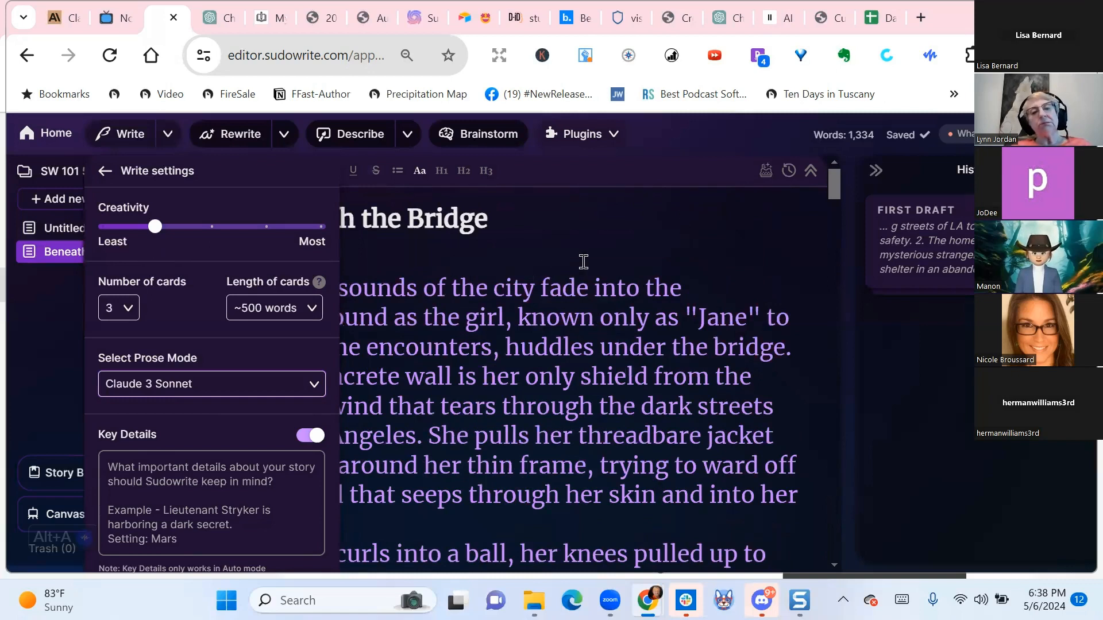
click(551, 404)
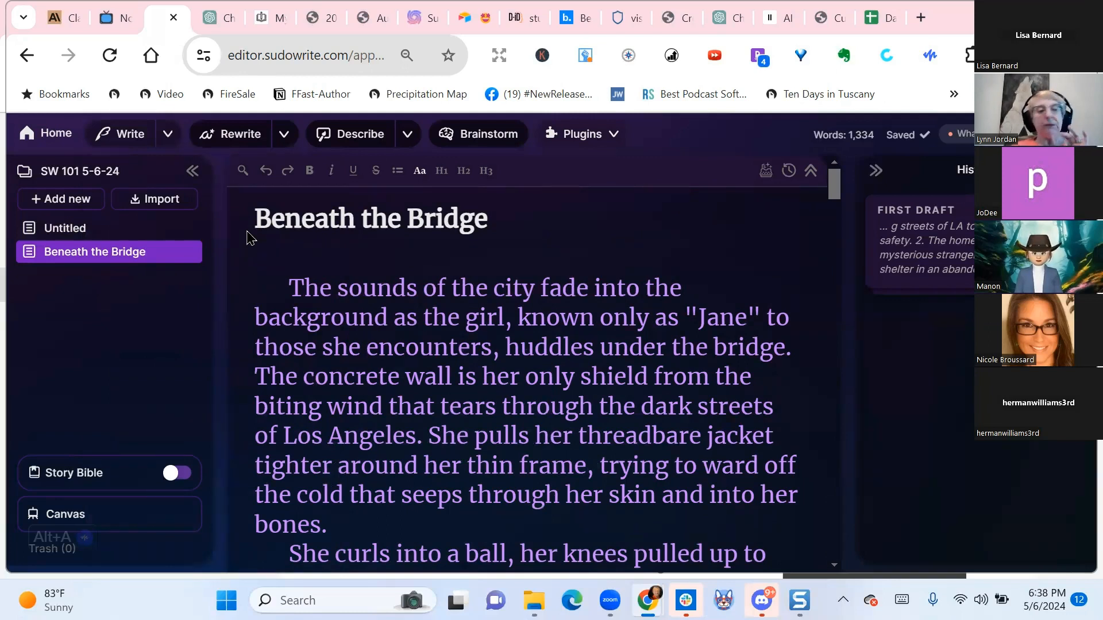
click(505, 219)
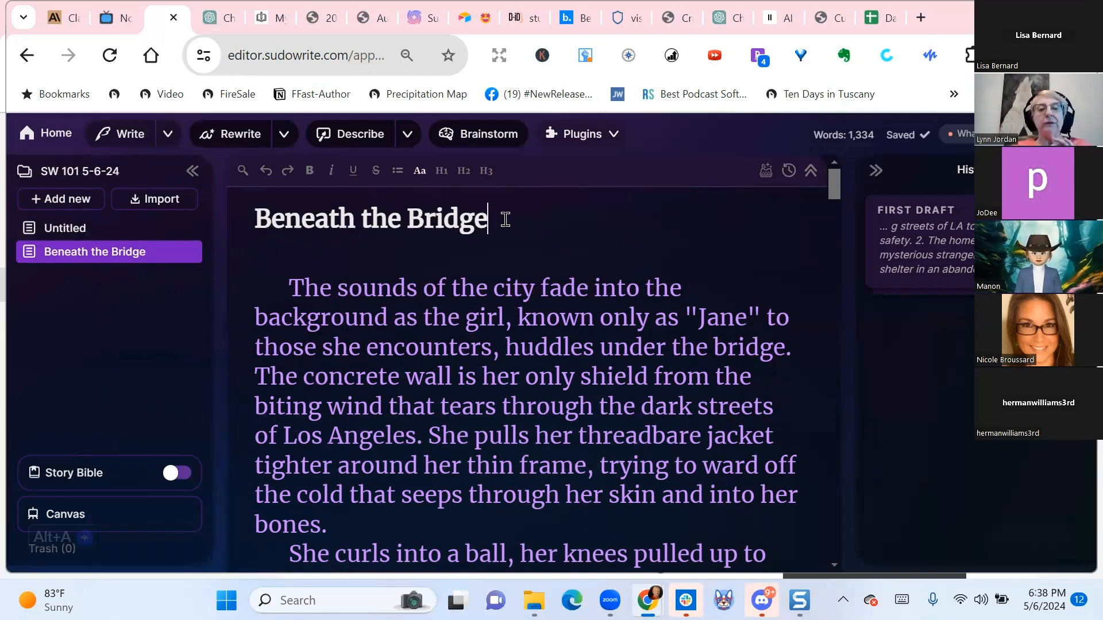
drag(486, 218, 255, 219)
click(572, 217)
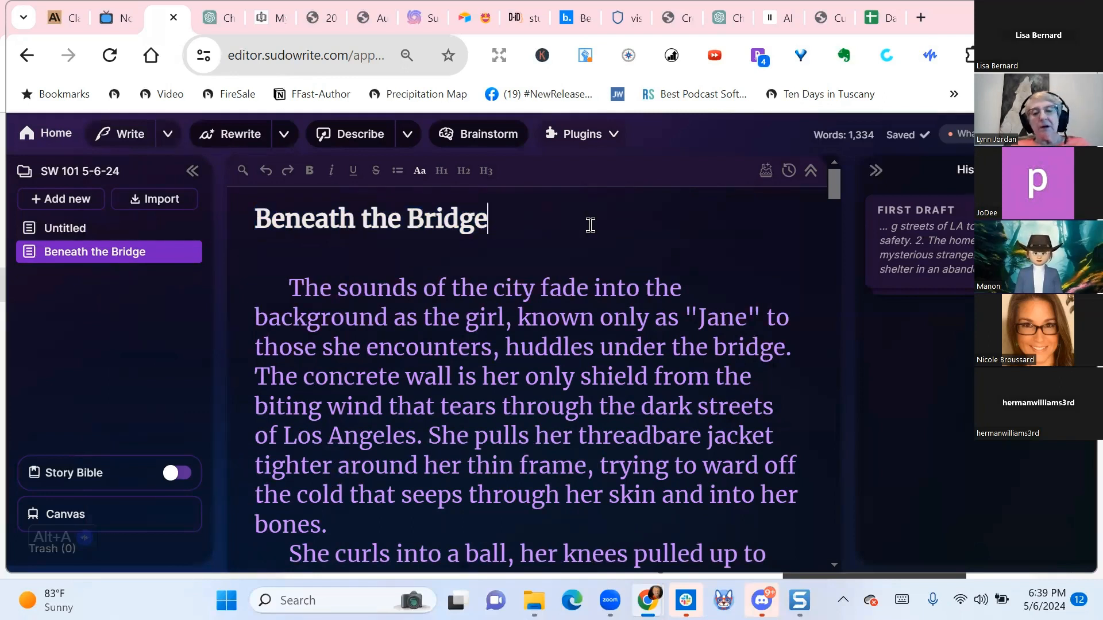
scroll(592, 356, down, 8)
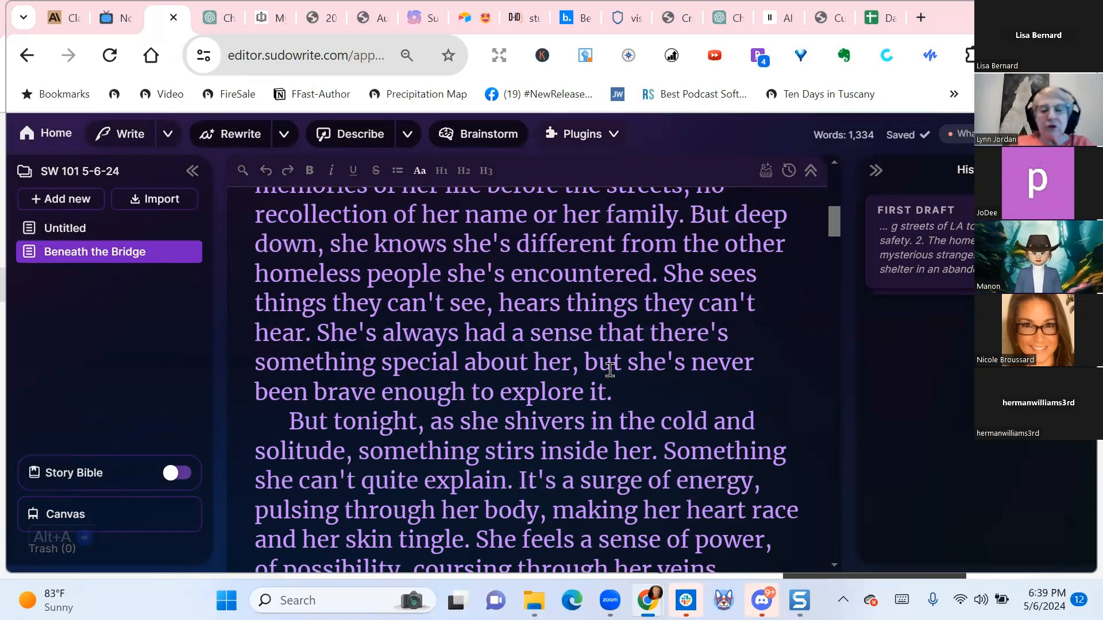
scroll(610, 369, down, 20)
scroll(610, 370, down, 20)
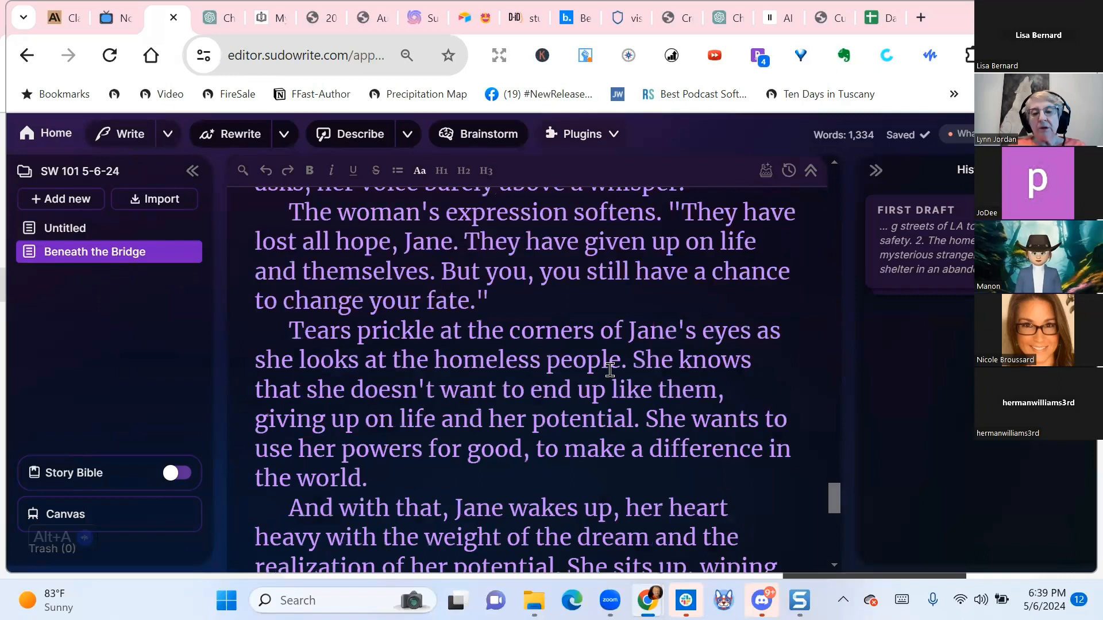
Generate continuations of the story with Write from the end of the Beneath the Bridge draft
scroll(610, 369, down, 5)
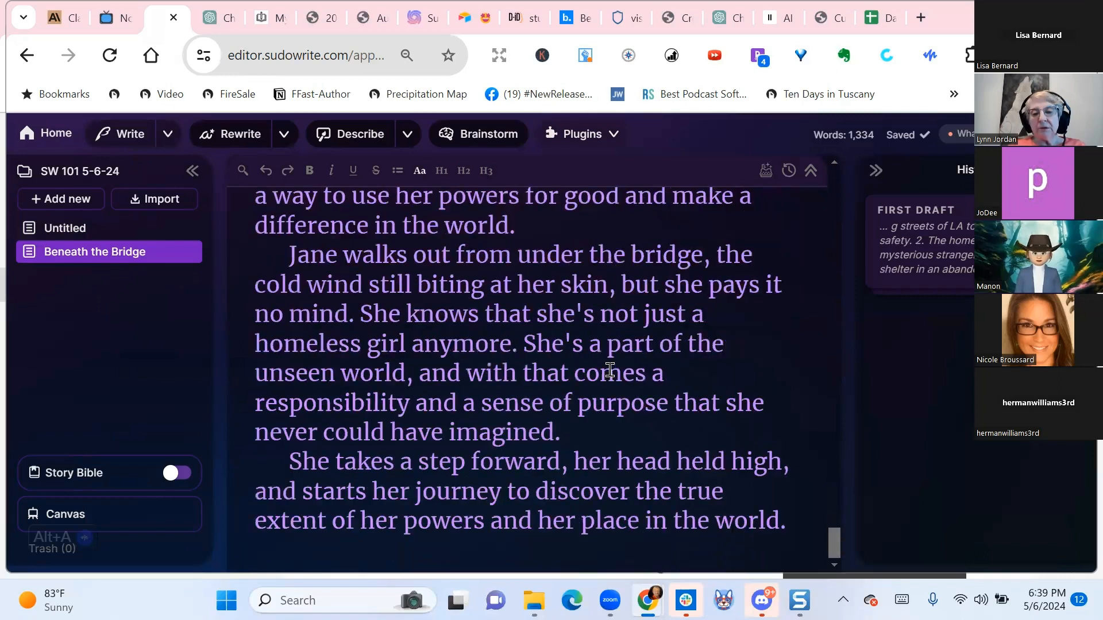
click(800, 521)
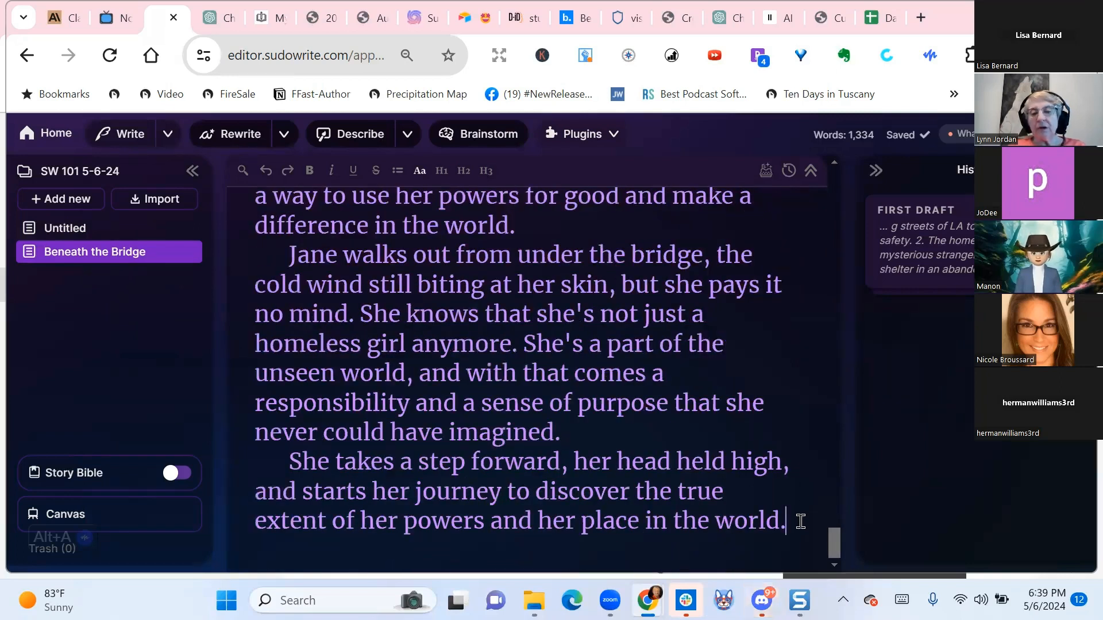
click(117, 138)
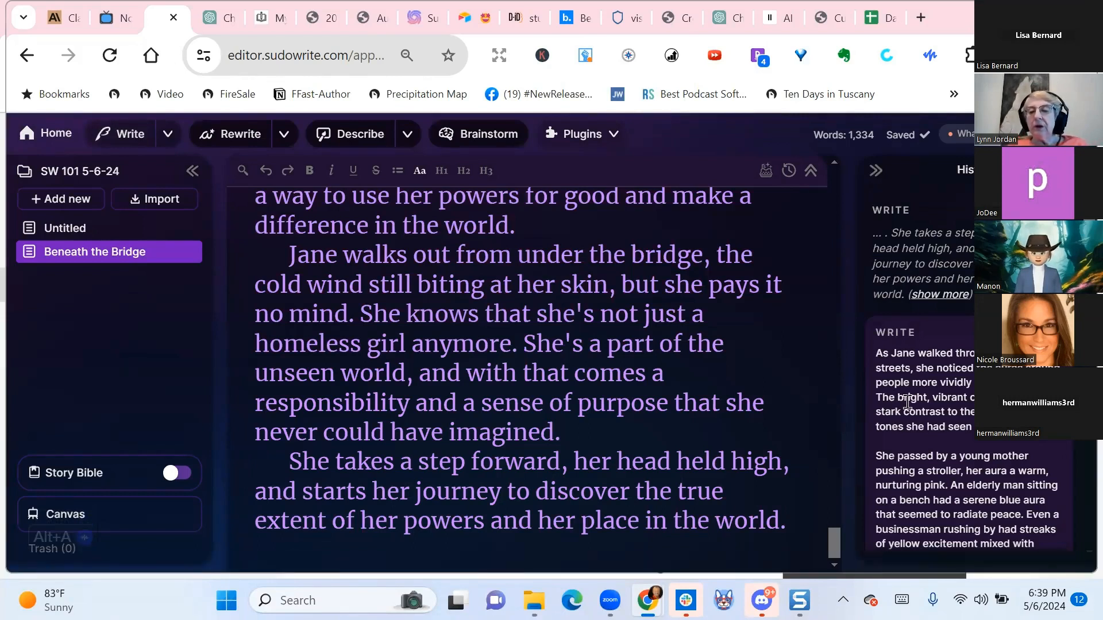
Read the first generated Write card, from Jane noticing people's auras to her practising emotional healing
scroll(914, 402, down, 1)
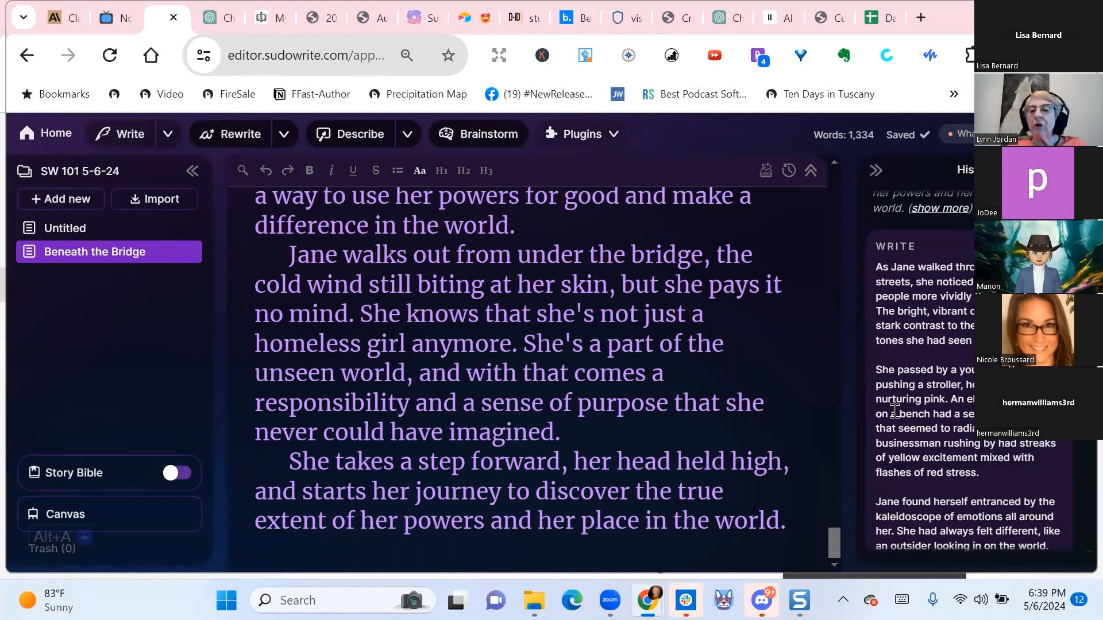
scroll(895, 411, down, 1)
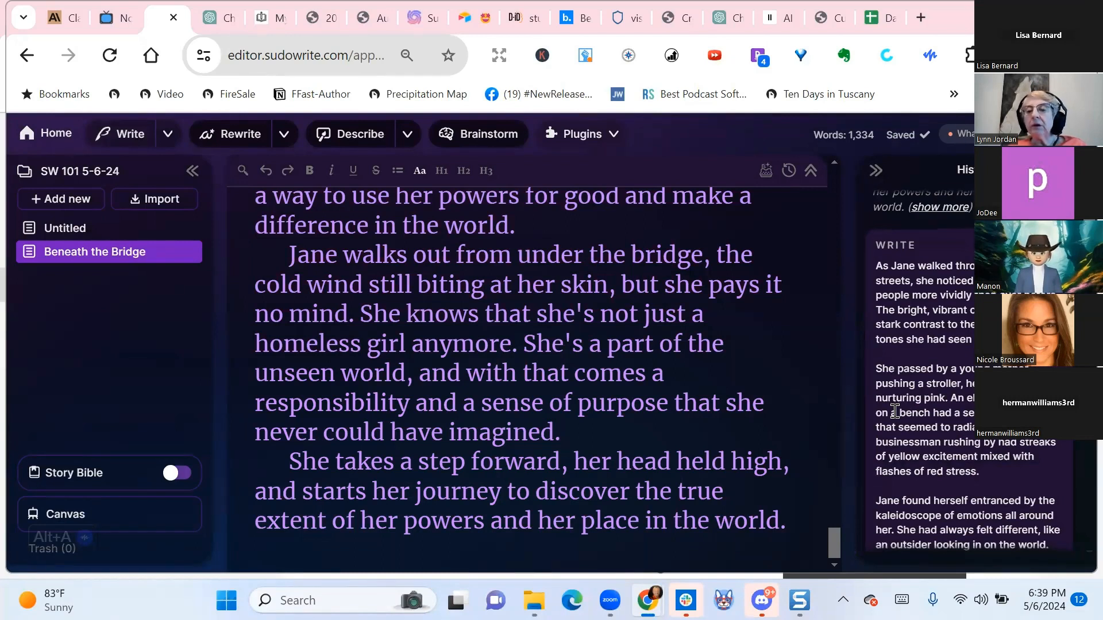
scroll(895, 412, down, 1)
scroll(926, 343, down, 3)
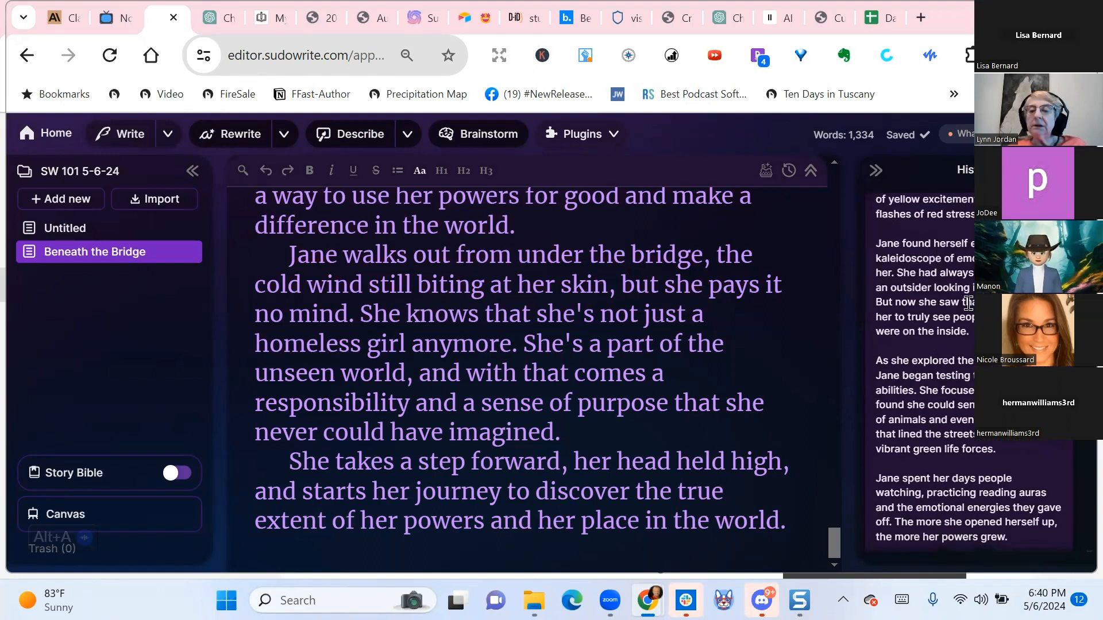
scroll(939, 367, down, 3)
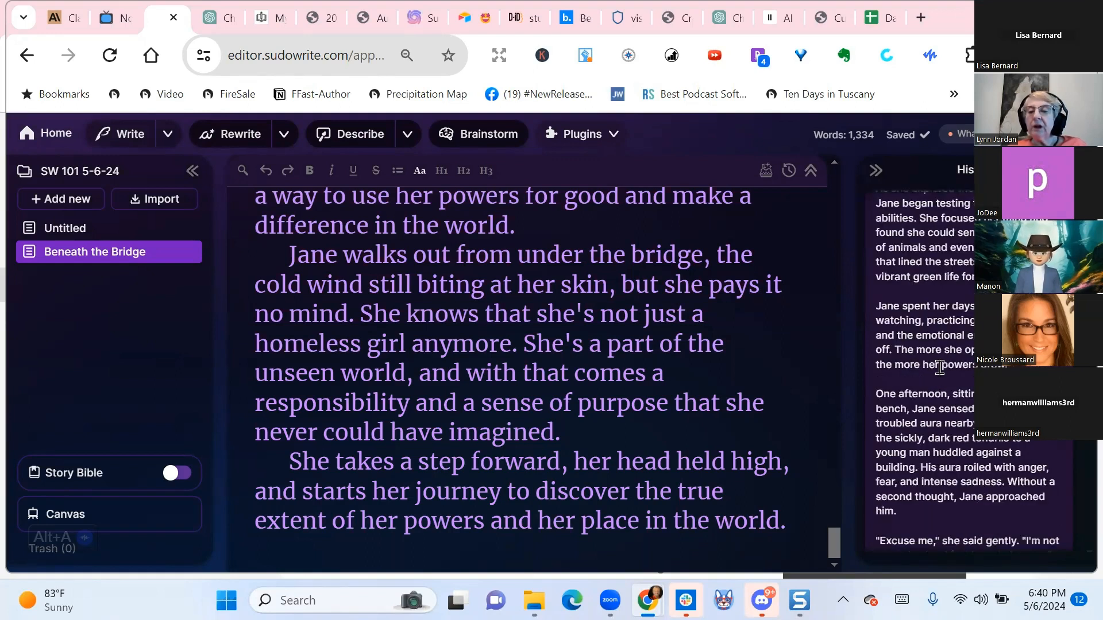
scroll(939, 367, down, 6)
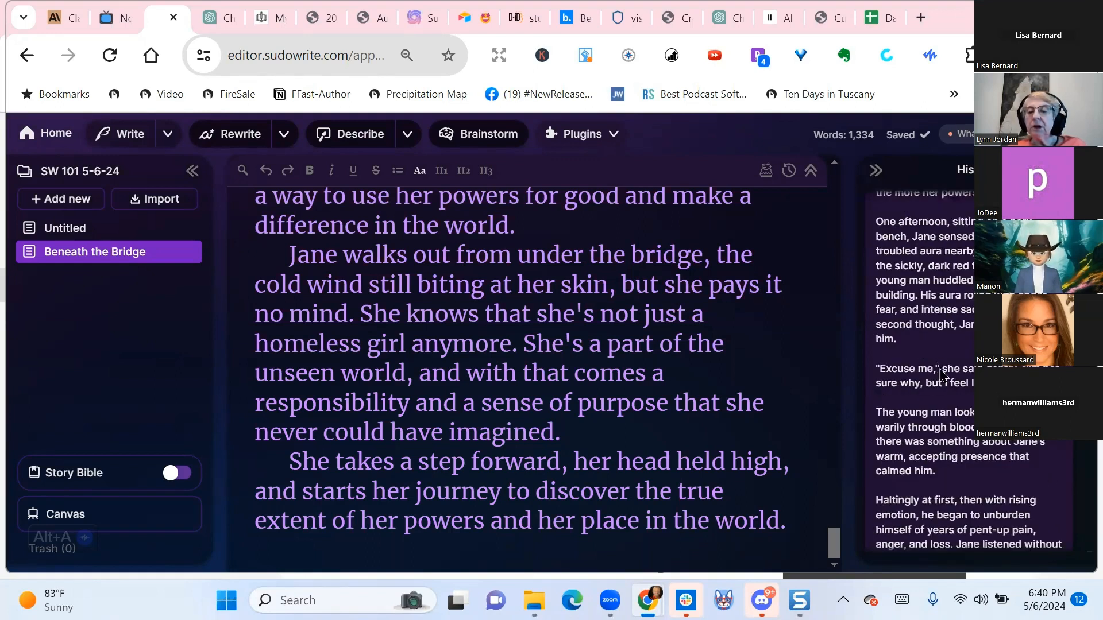
scroll(941, 370, down, 3)
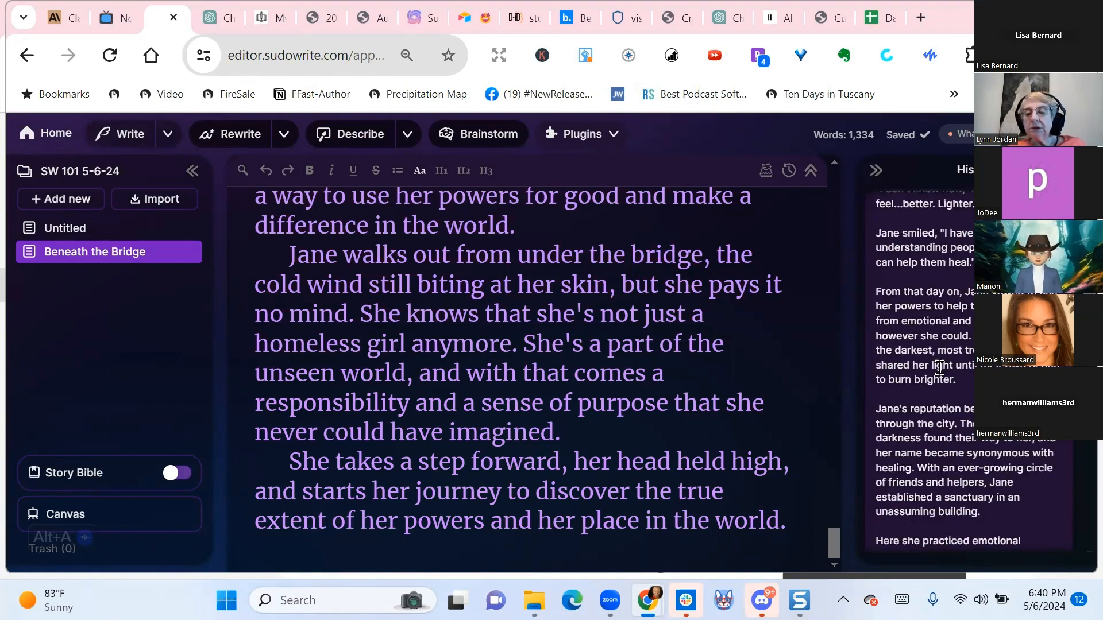
scroll(939, 368, down, 3)
scroll(939, 367, down, 3)
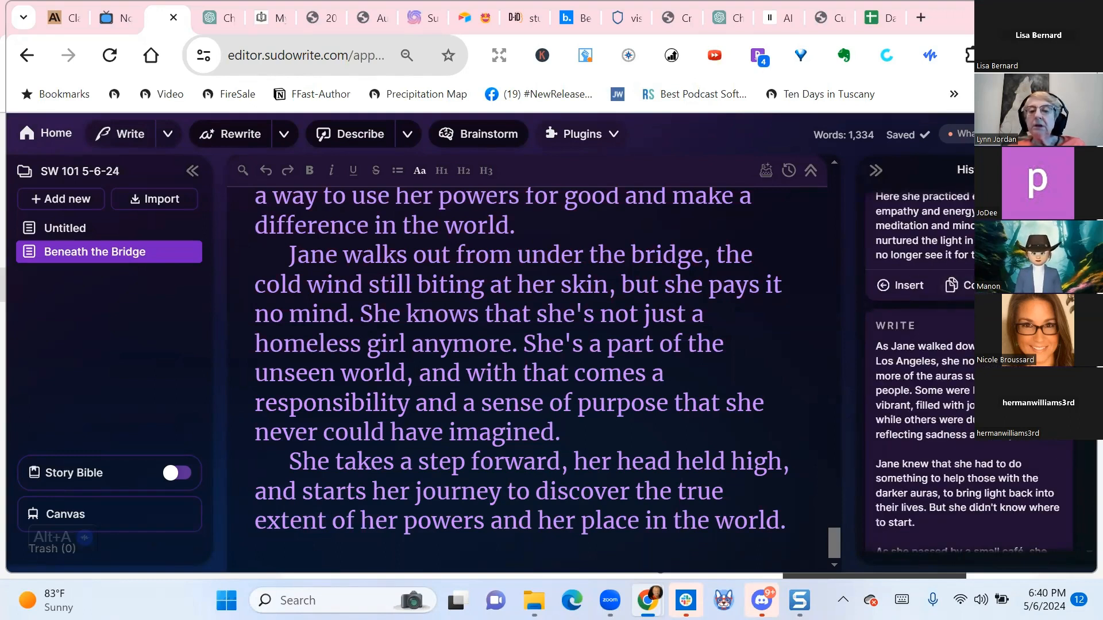
Read the second Write card, covering Jane's encounter with the elderly woman at the café and her mission
scroll(939, 368, down, 3)
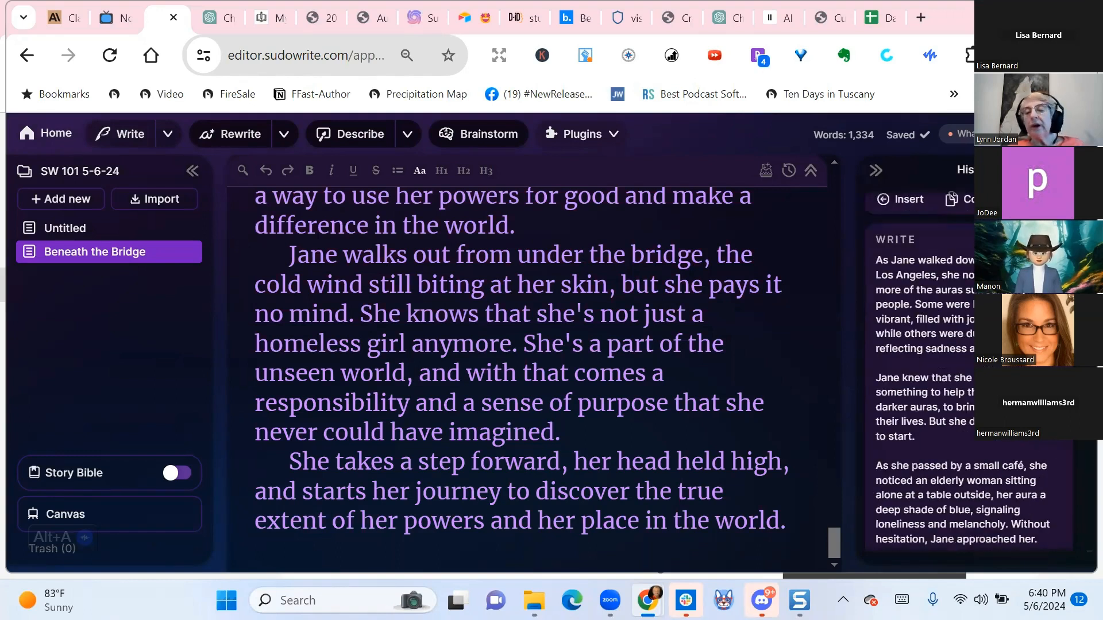
scroll(919, 335, down, 3)
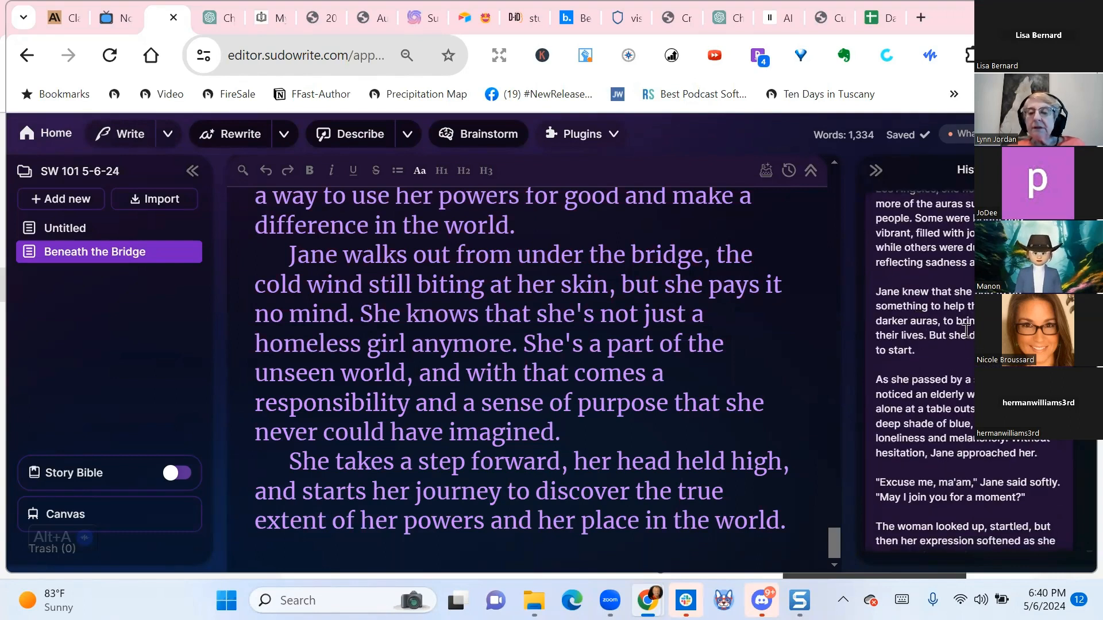
scroll(967, 331, down, 3)
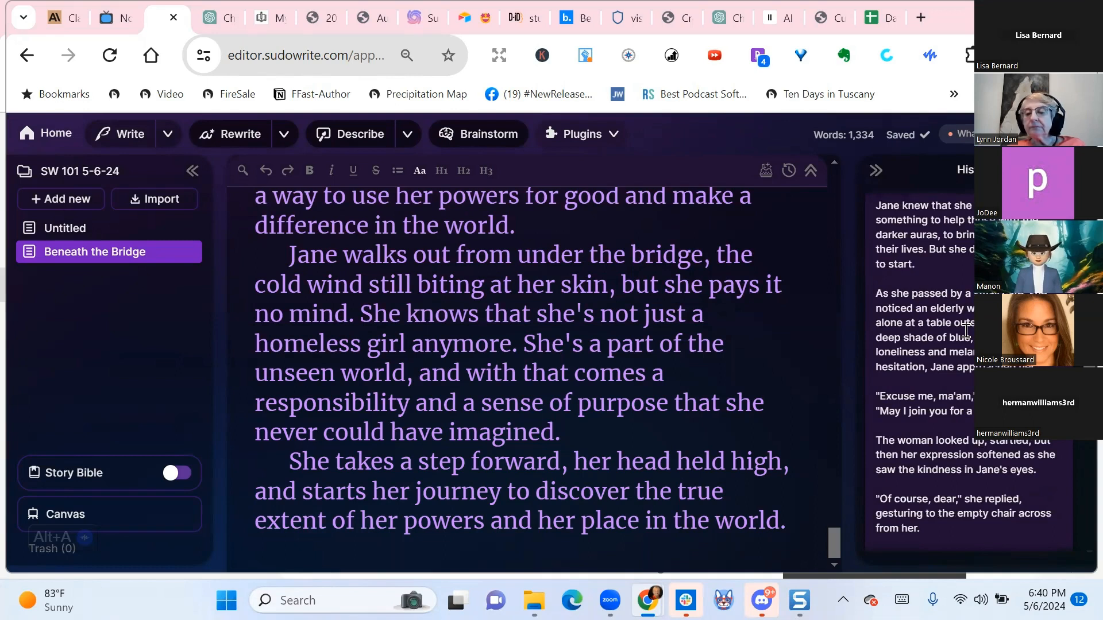
scroll(967, 331, down, 3)
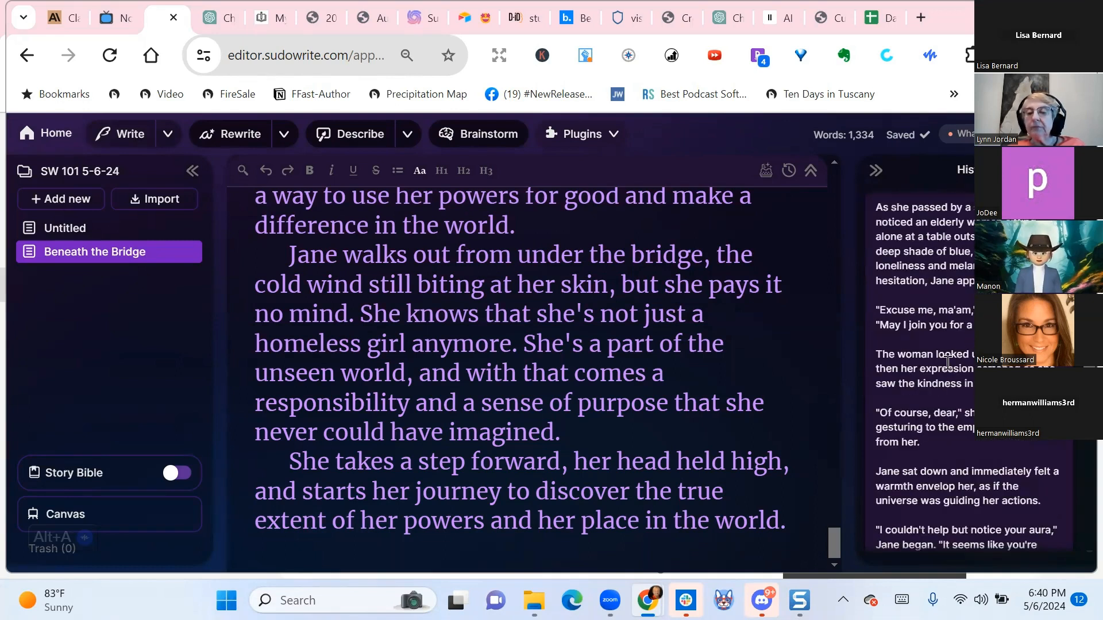
scroll(947, 362, down, 6)
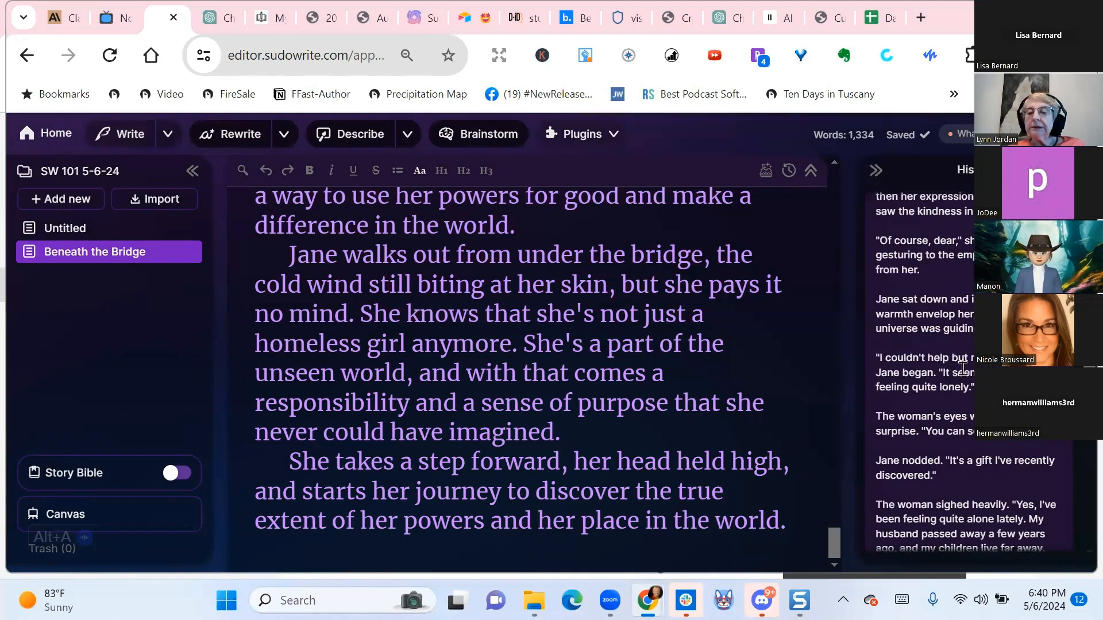
scroll(963, 367, down, 6)
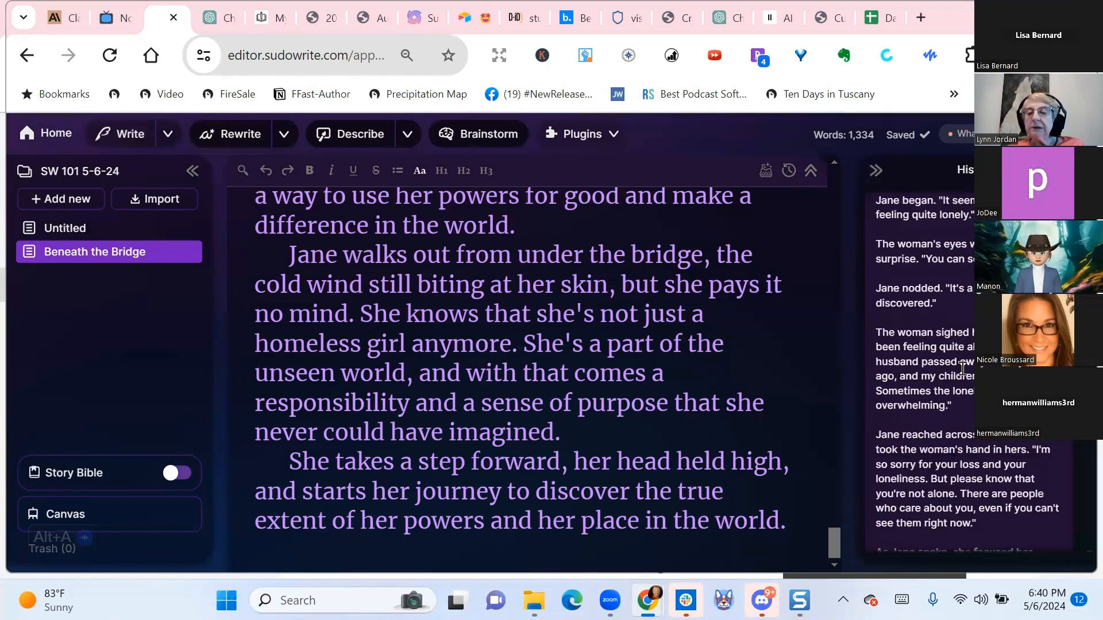
scroll(951, 438, down, 6)
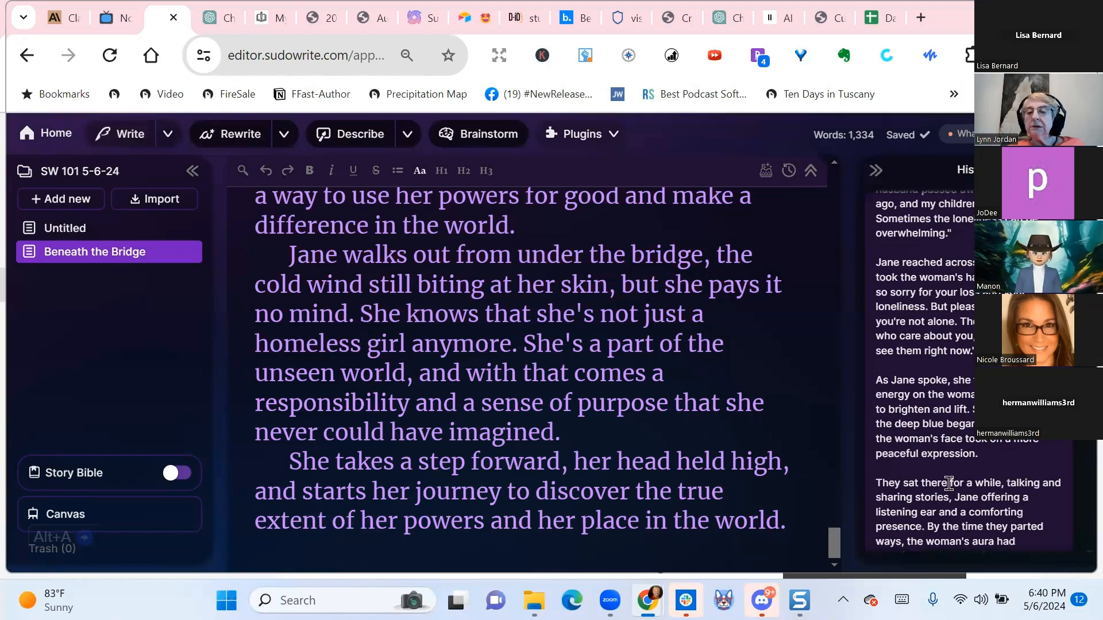
scroll(949, 484, down, 6)
scroll(949, 484, down, 6)
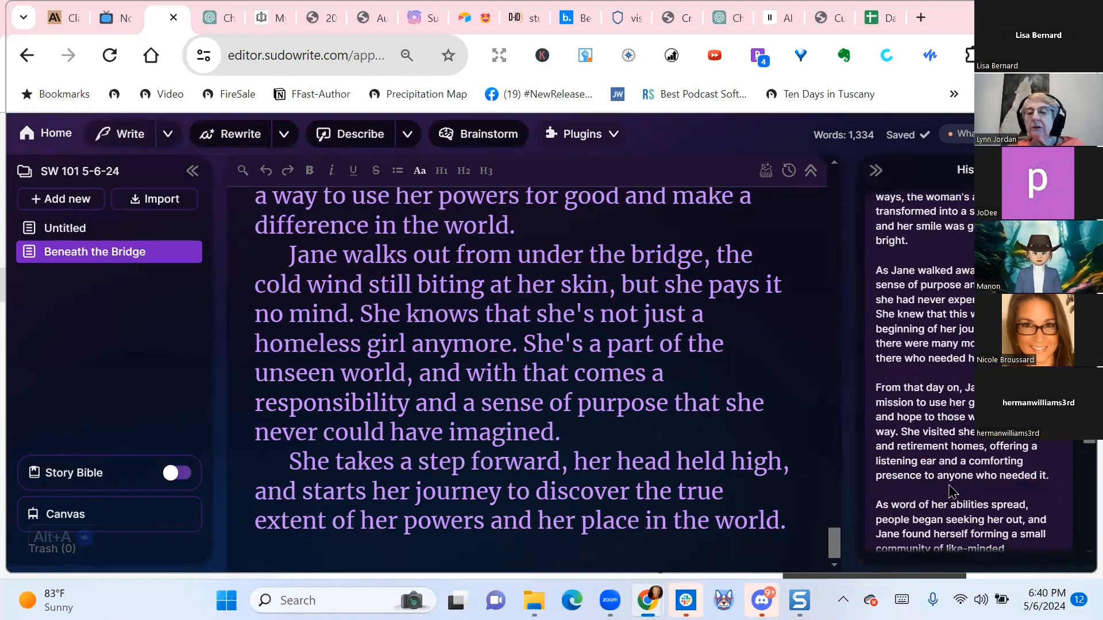
scroll(948, 489, down, 5)
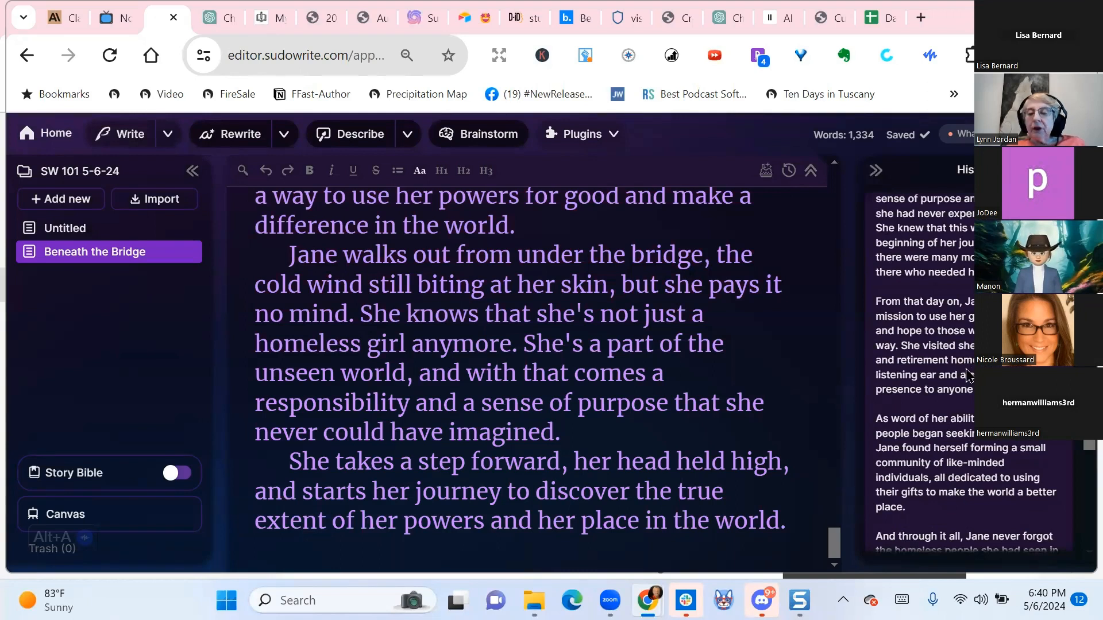
scroll(969, 370, down, 5)
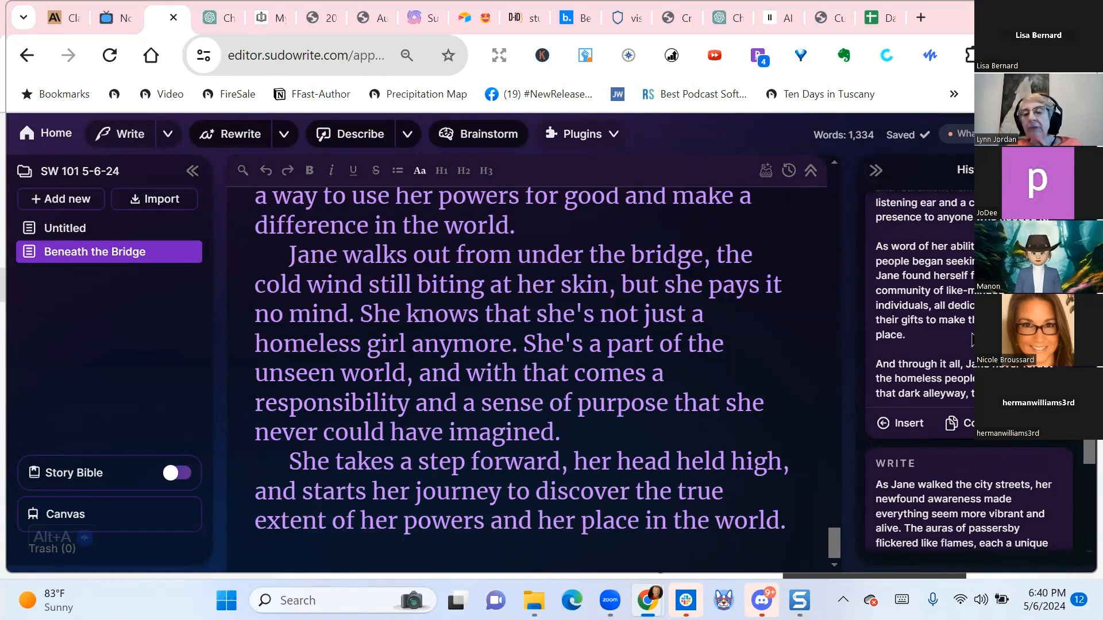
Review the third Write card through to Jane stepping through the old building's door
scroll(972, 344, down, 2)
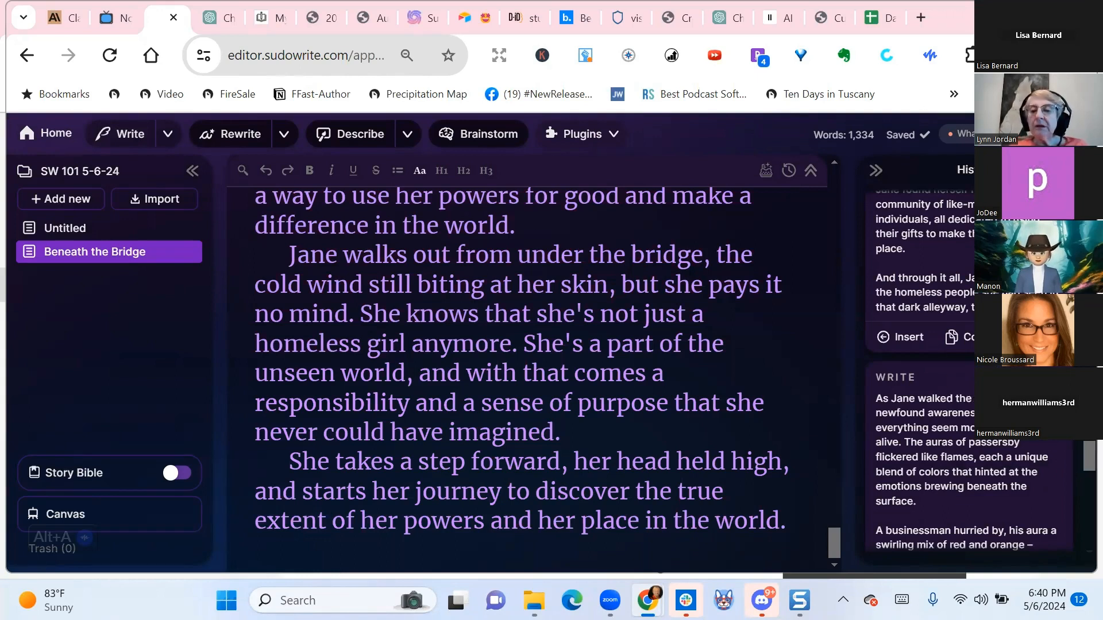
scroll(963, 373, down, 9)
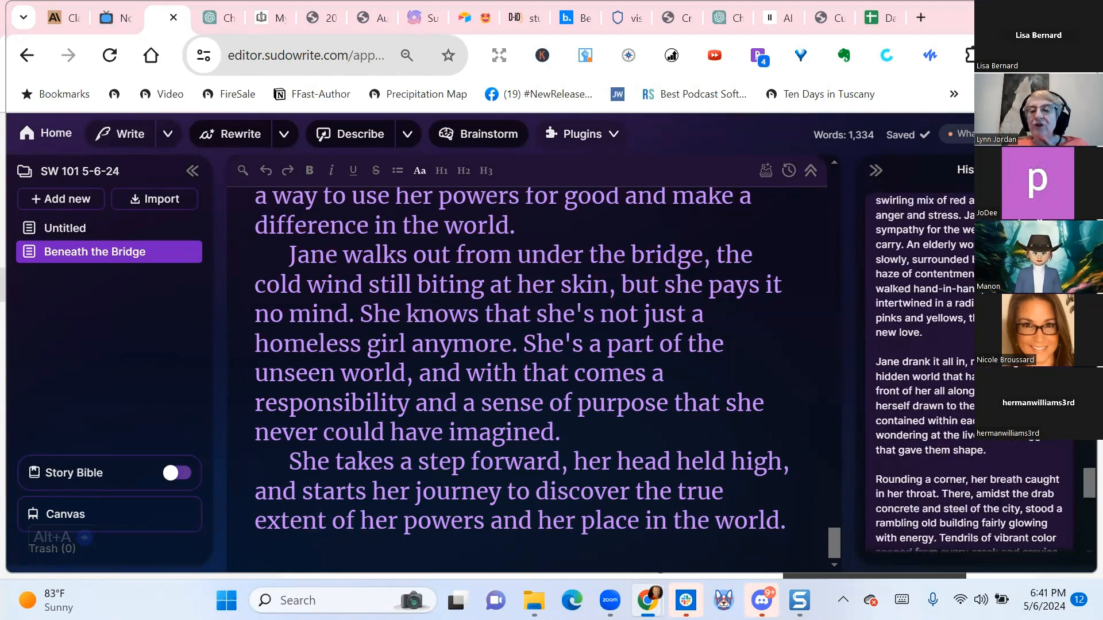
scroll(948, 475, down, 6)
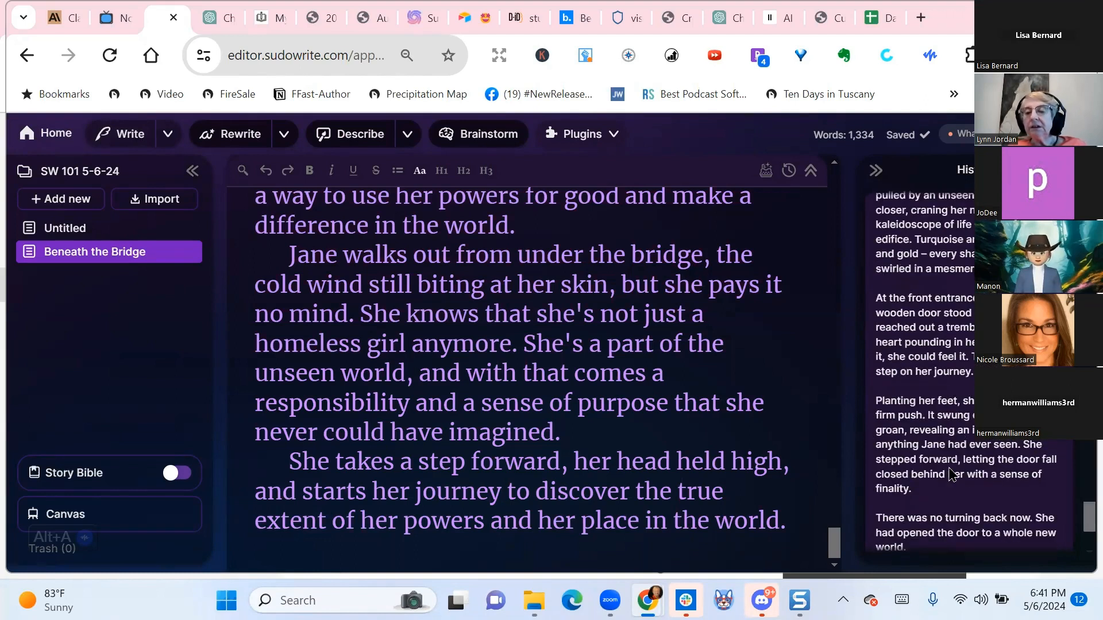
scroll(949, 474, down, 3)
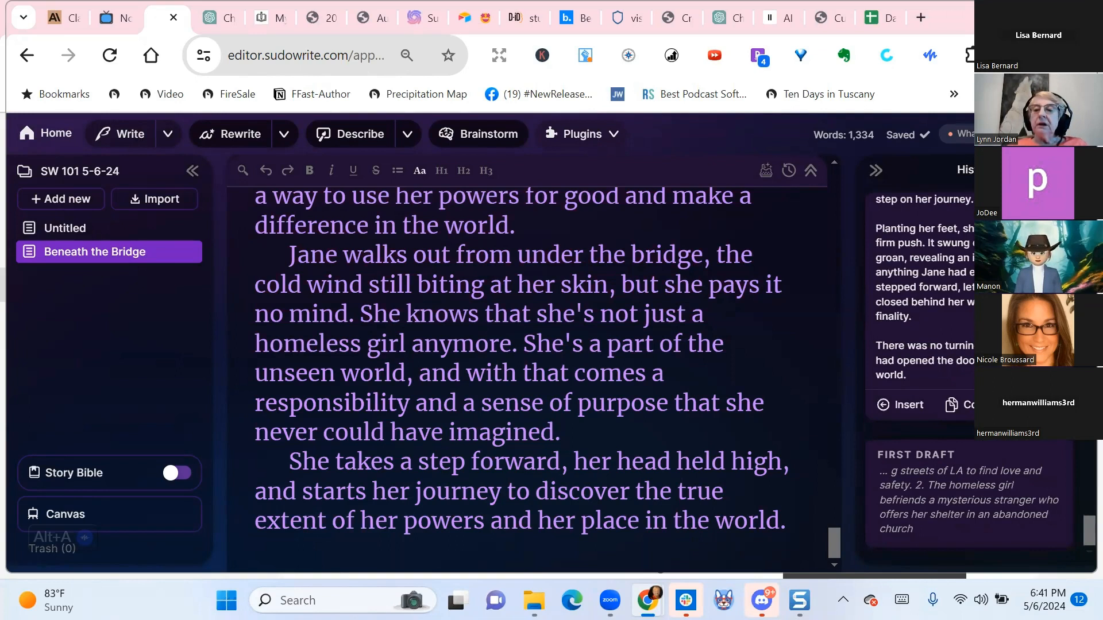
Check the credits used per tool in the account's recent activity, and close the account panel
click(1074, 134)
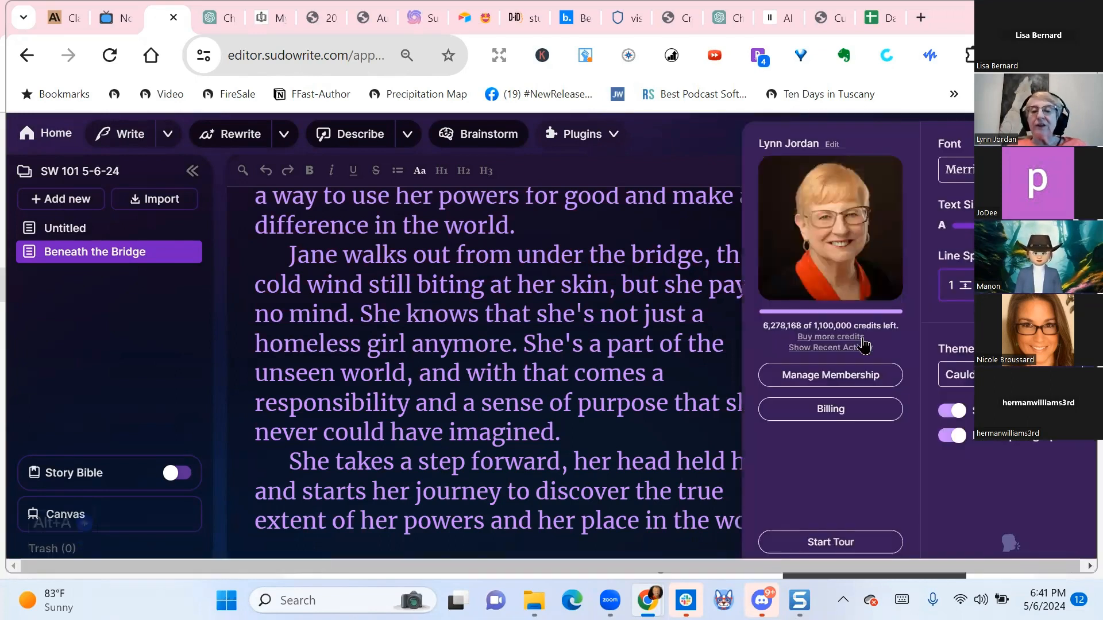
click(826, 351)
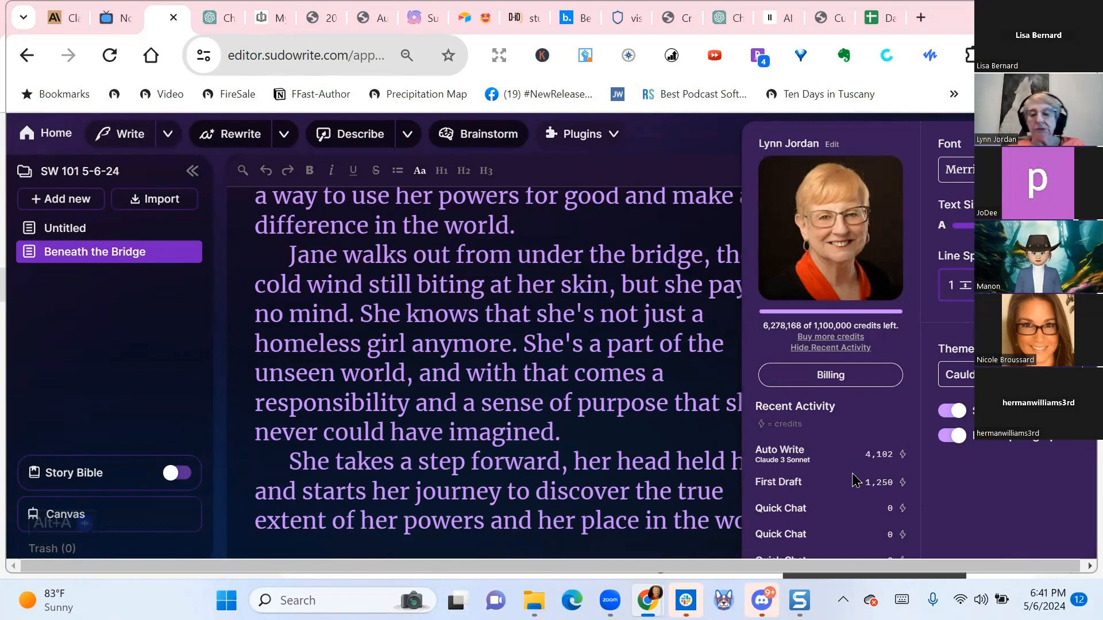
key(ctrl+minus)
key(ctrl+minus)
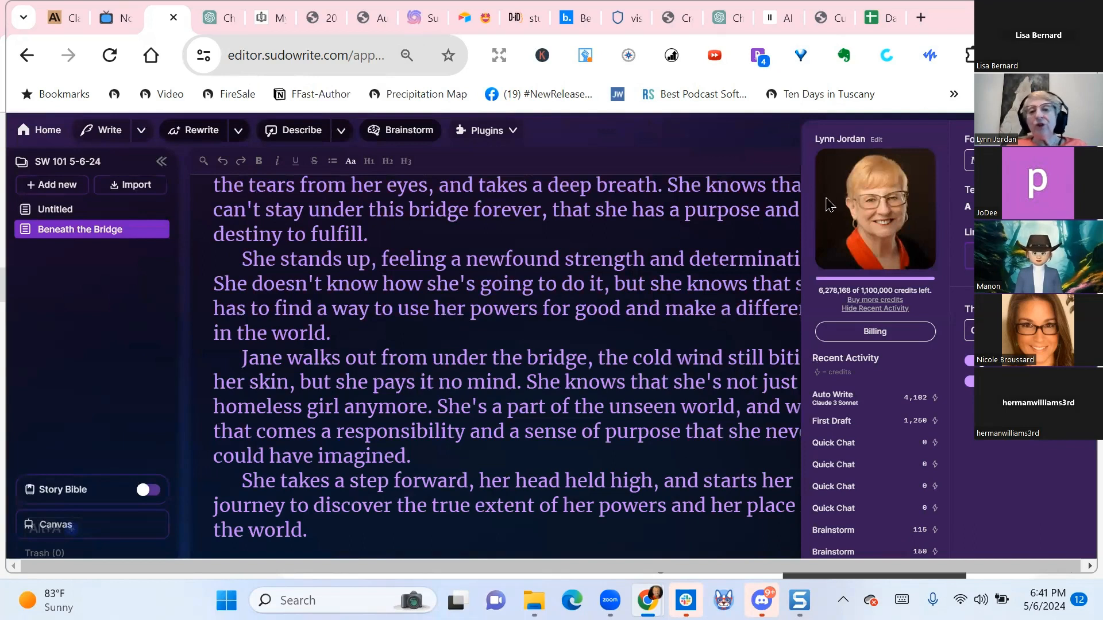
click(718, 143)
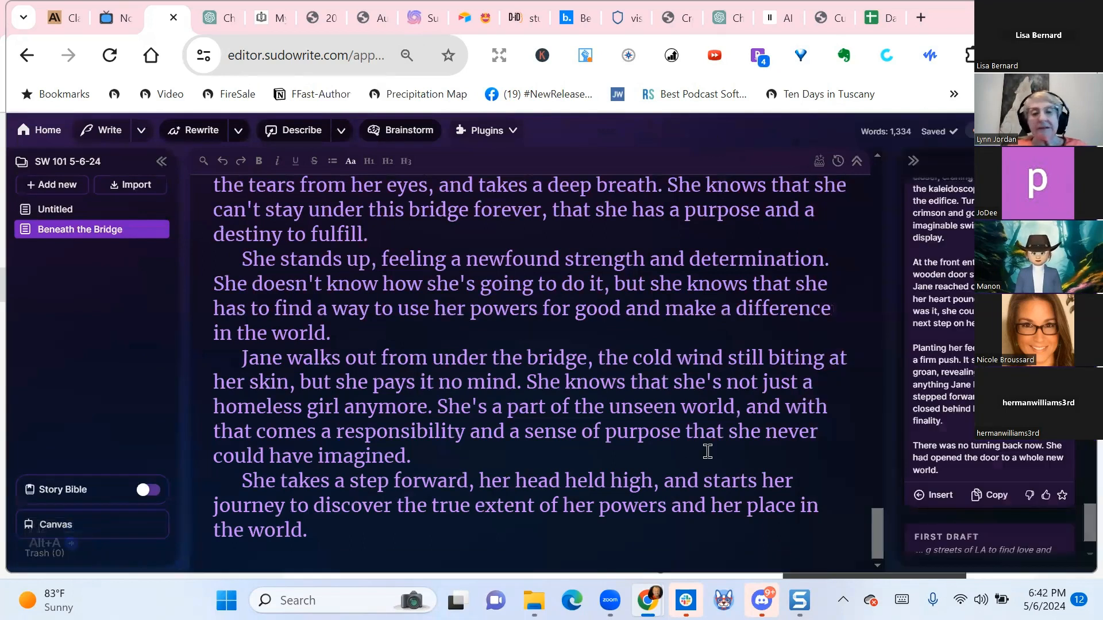
Try to rewrite the entire Beneath the Bridge draft at once with Rewrite
scroll(708, 451, up, 10)
scroll(708, 451, up, 15)
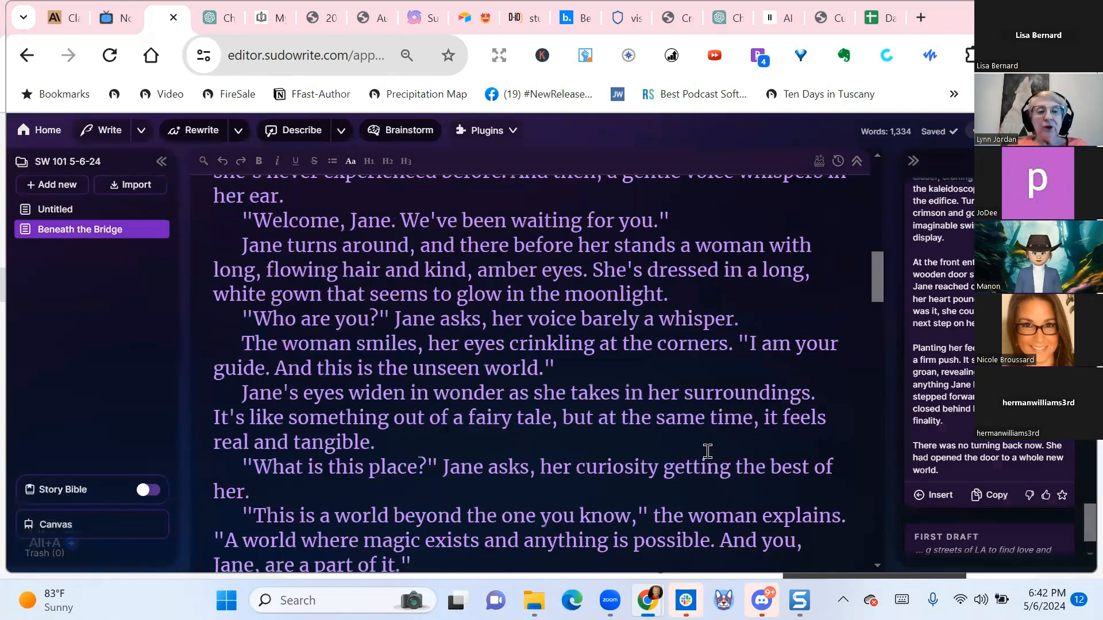
drag(228, 254, 807, 566)
scroll(805, 557, down, 10)
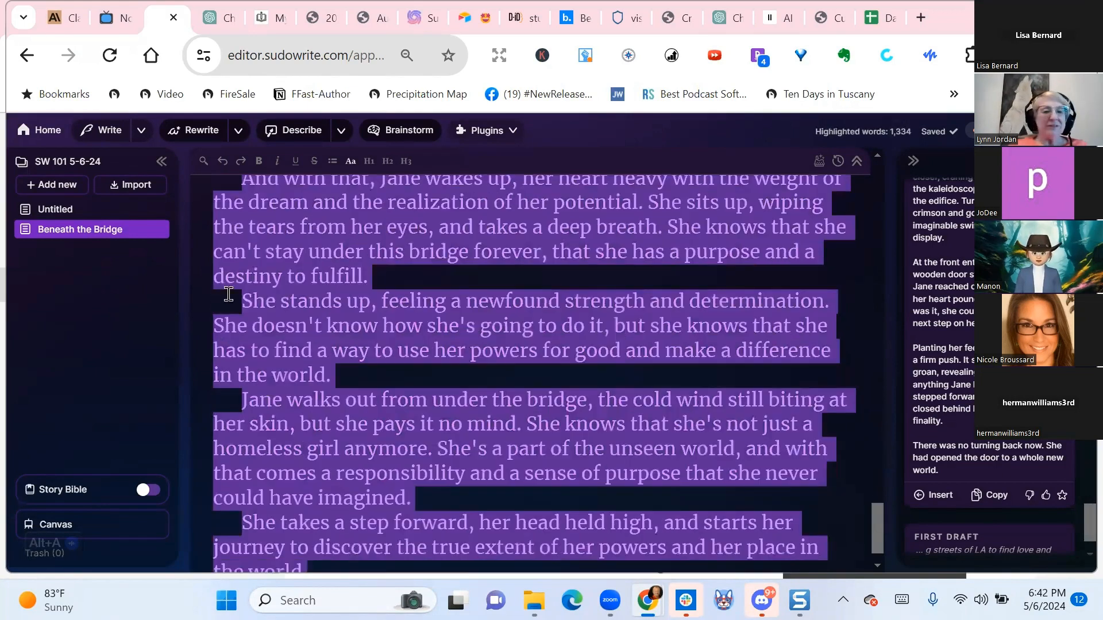
click(210, 284)
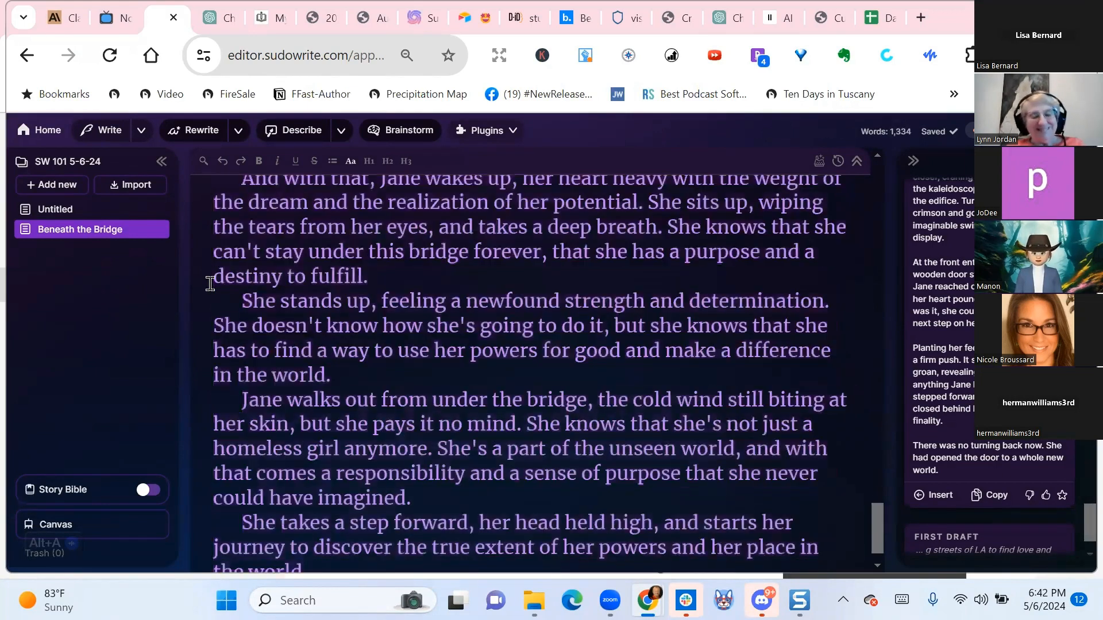
key(ctrl+a)
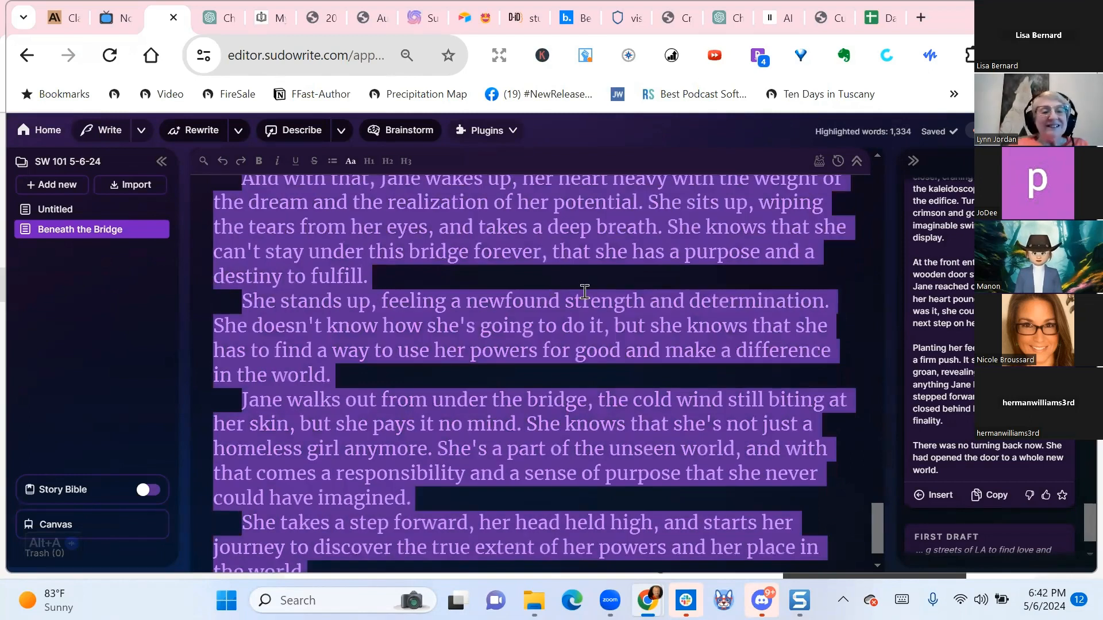
click(196, 135)
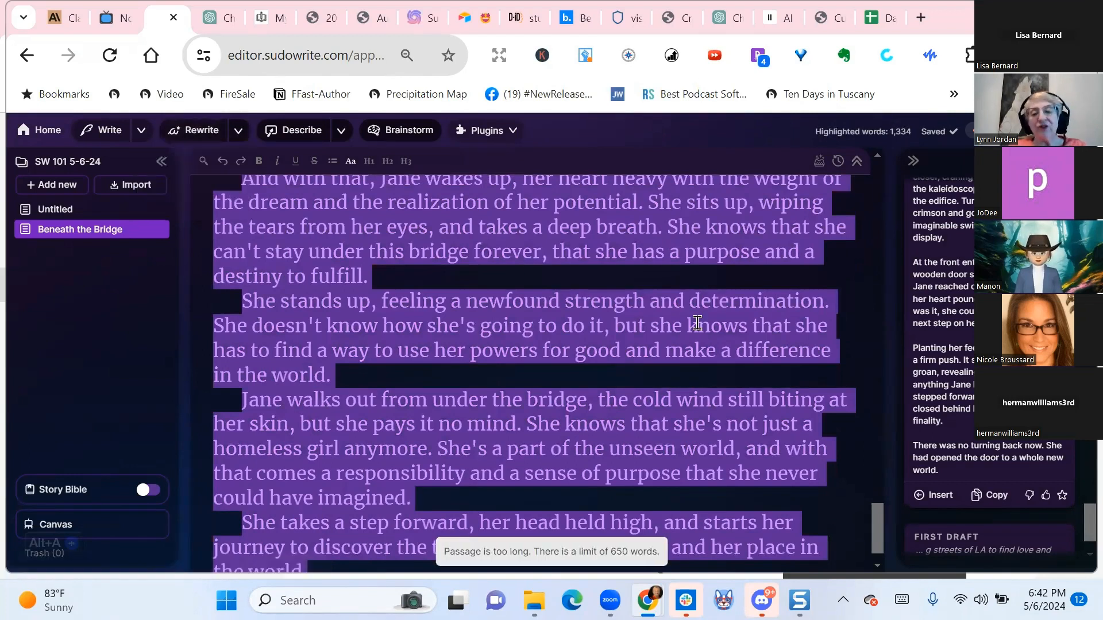
Highlight the Beneath the Bridge draft from its first paragraph through "it feels real and tangible" and start a Customize rewrite of that passage
scroll(698, 322, up, 10)
click(853, 304)
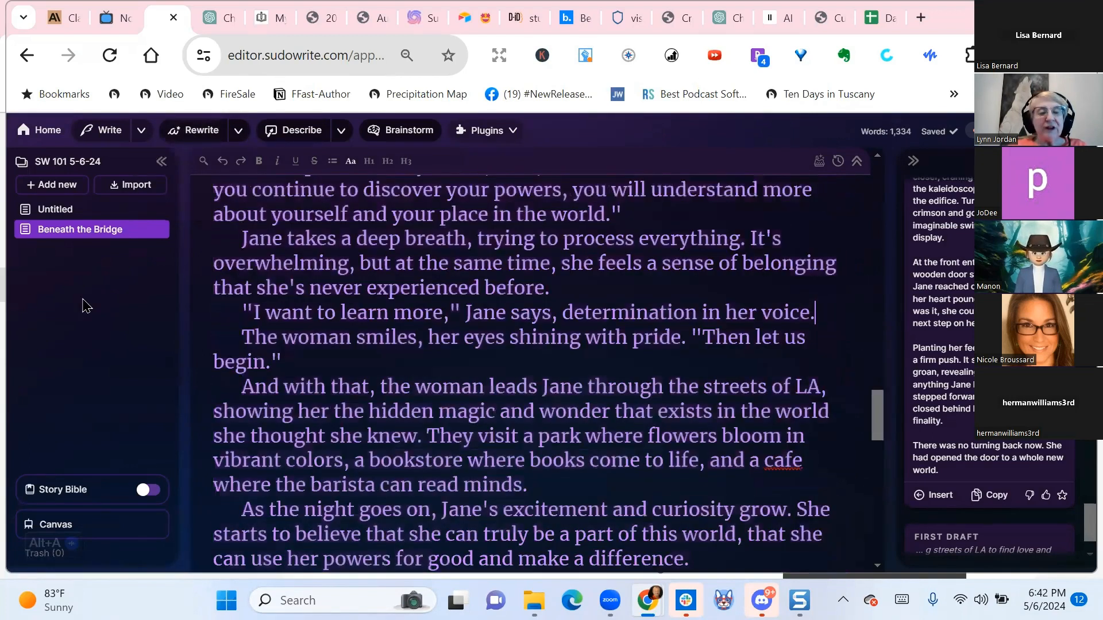
scroll(318, 379, up, 5)
scroll(318, 379, up, 10)
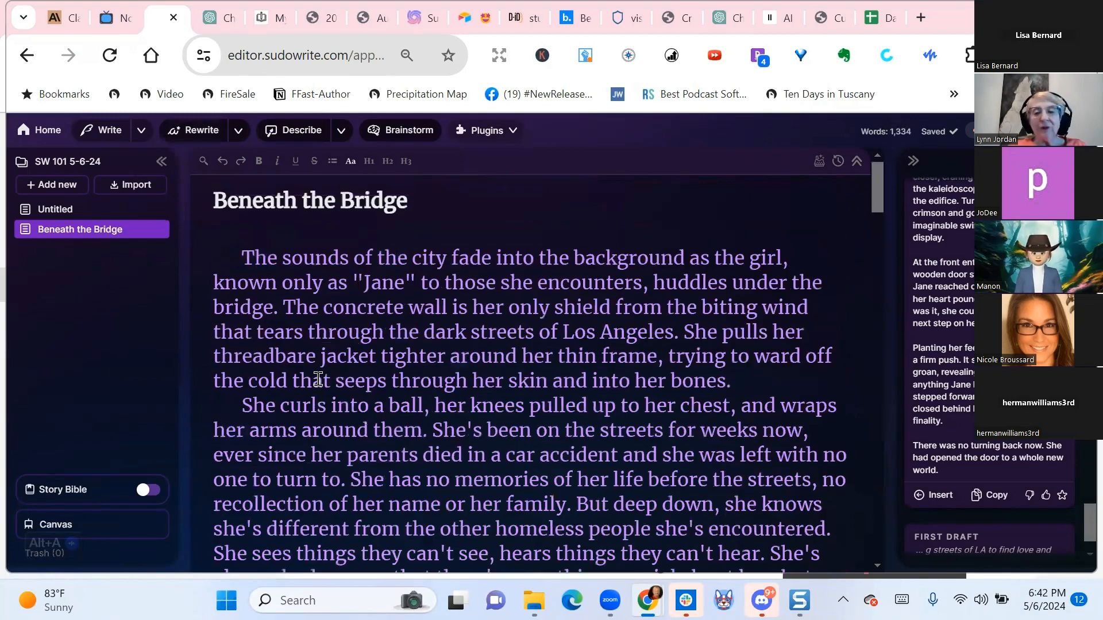
drag(241, 257, 732, 244)
scroll(531, 480, down, 4)
scroll(529, 481, down, 10)
scroll(623, 509, down, 10)
scroll(645, 526, down, 6)
scroll(621, 350, up, 5)
scroll(630, 345, up, 3)
scroll(569, 327, up, 5)
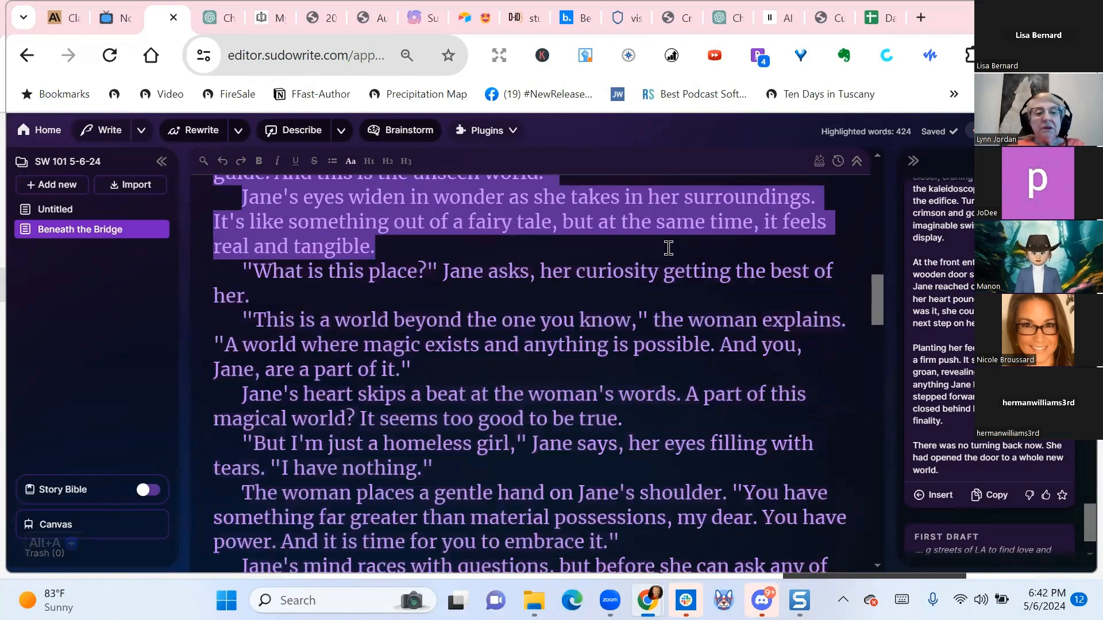
click(196, 131)
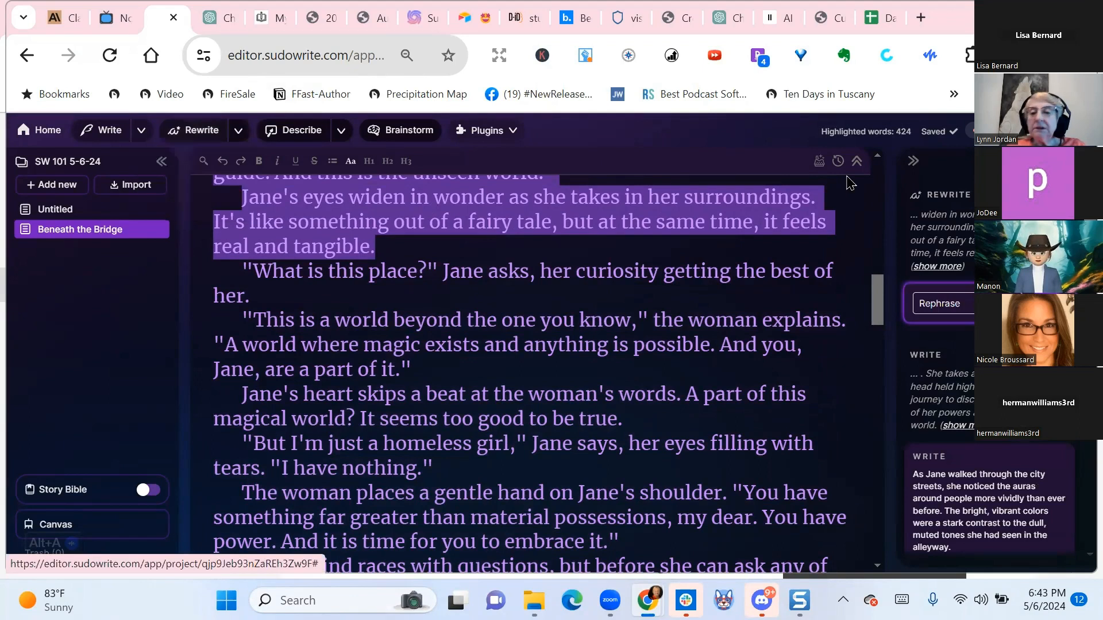
click(993, 304)
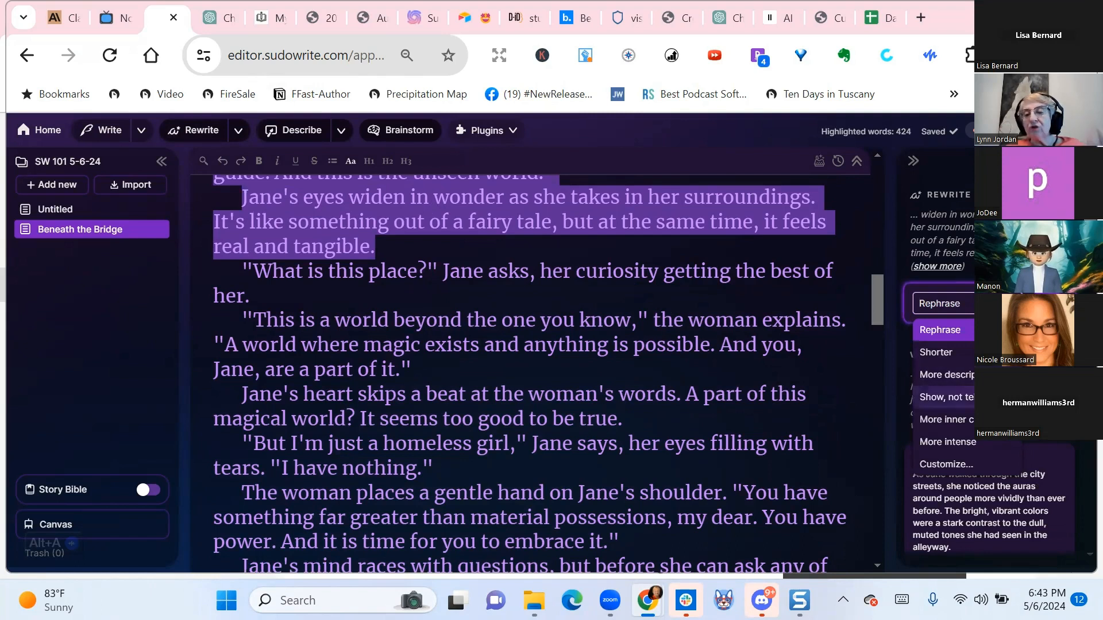
click(929, 465)
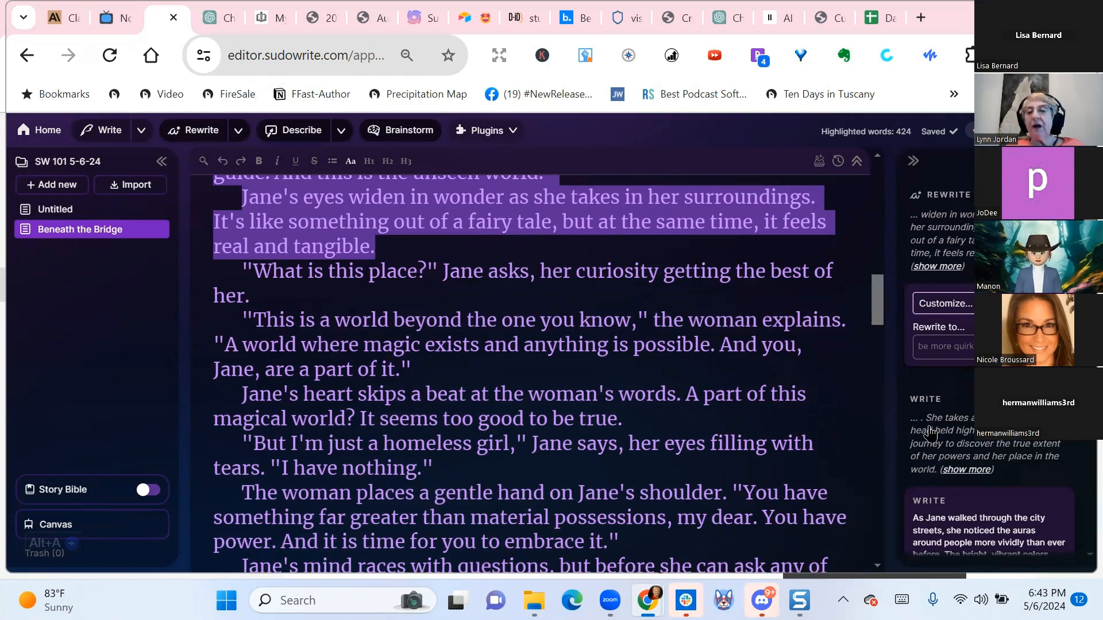
click(970, 347)
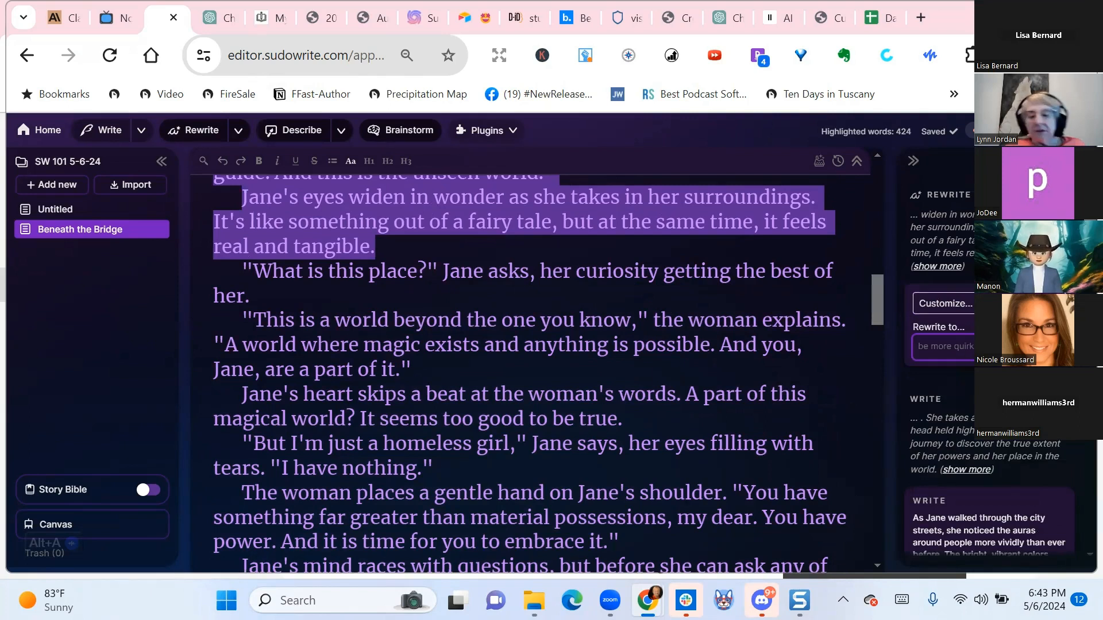
text(show do)
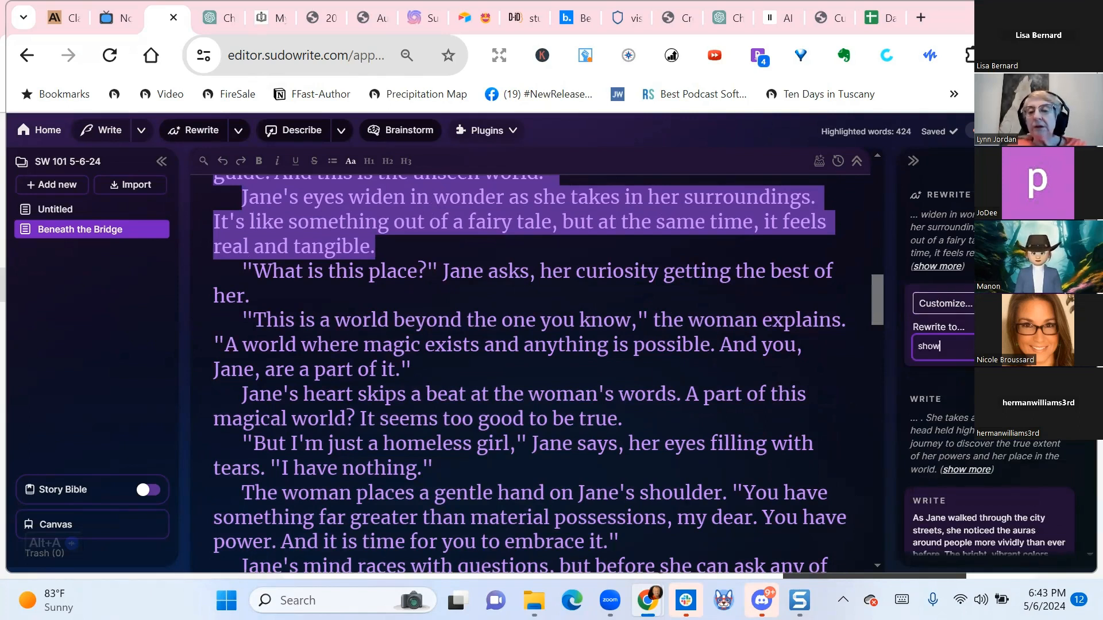
key(BackSpace)
key(BackSpace)
key(BackSpace)
key(BackSpace)
key(BackSpace)
key(BackSpace)
key(BackSpace)
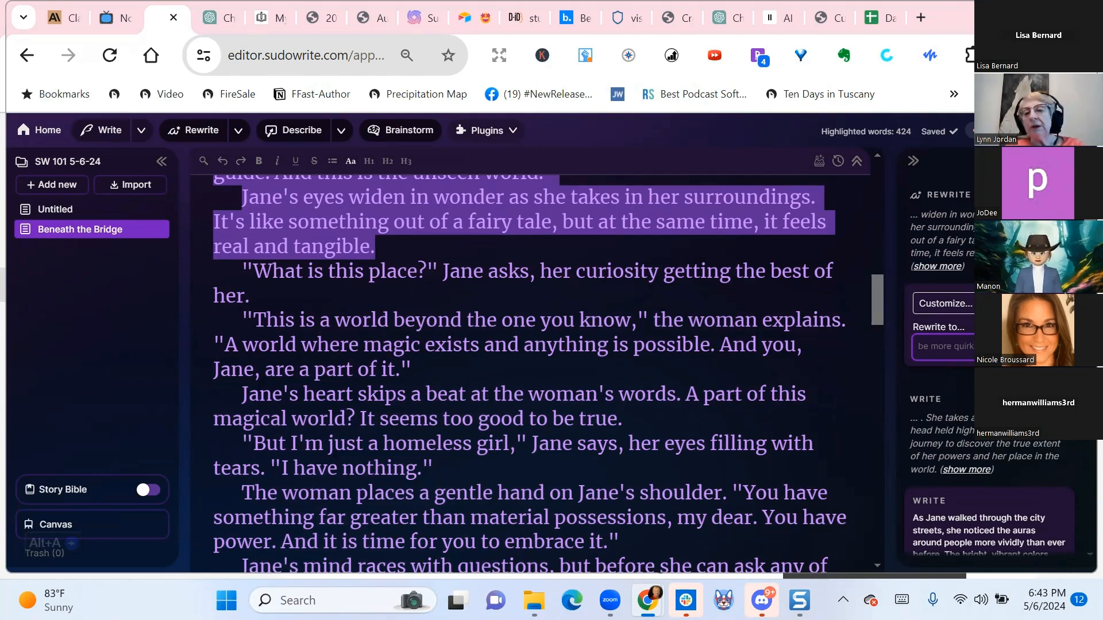
Enter a custom rewrite instruction that asks to avoid telling and to use past tense
text(a)
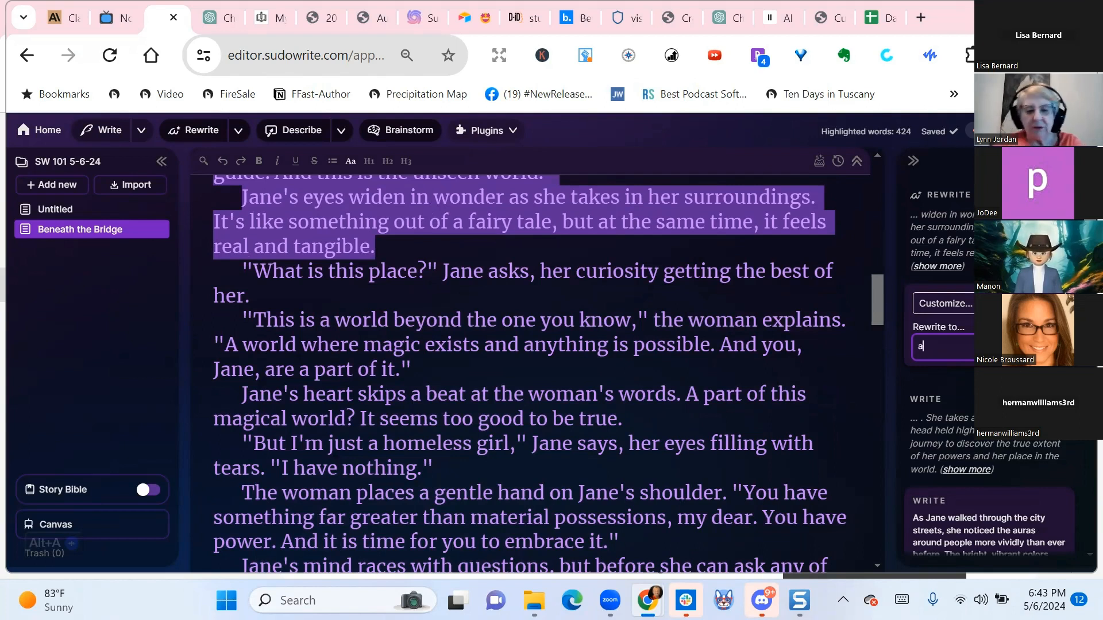
text(void telli)
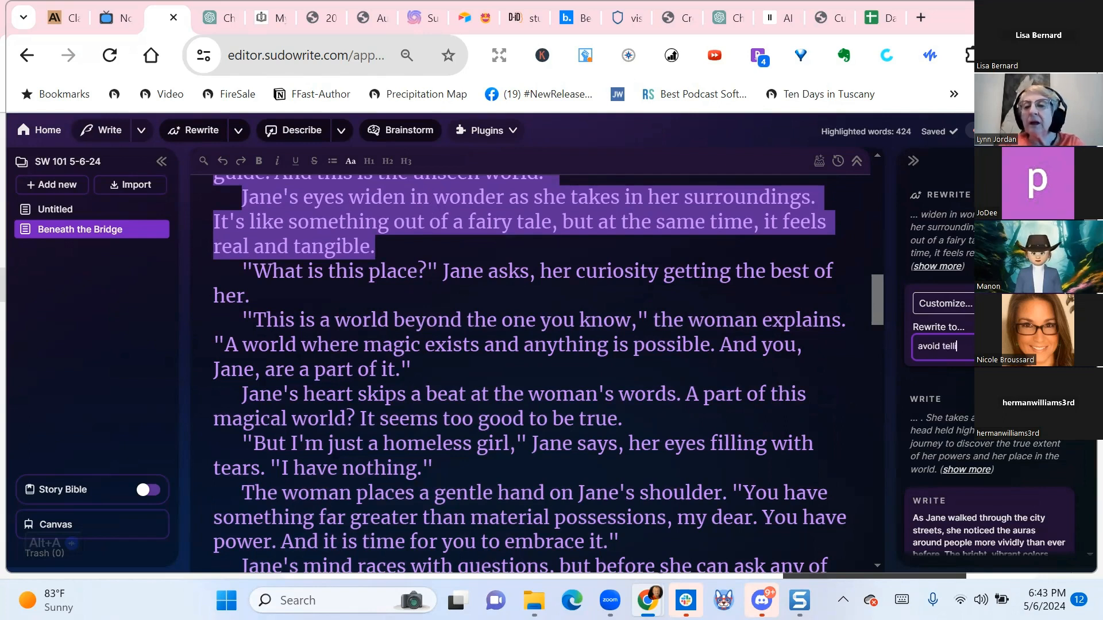
text(ng, 3)
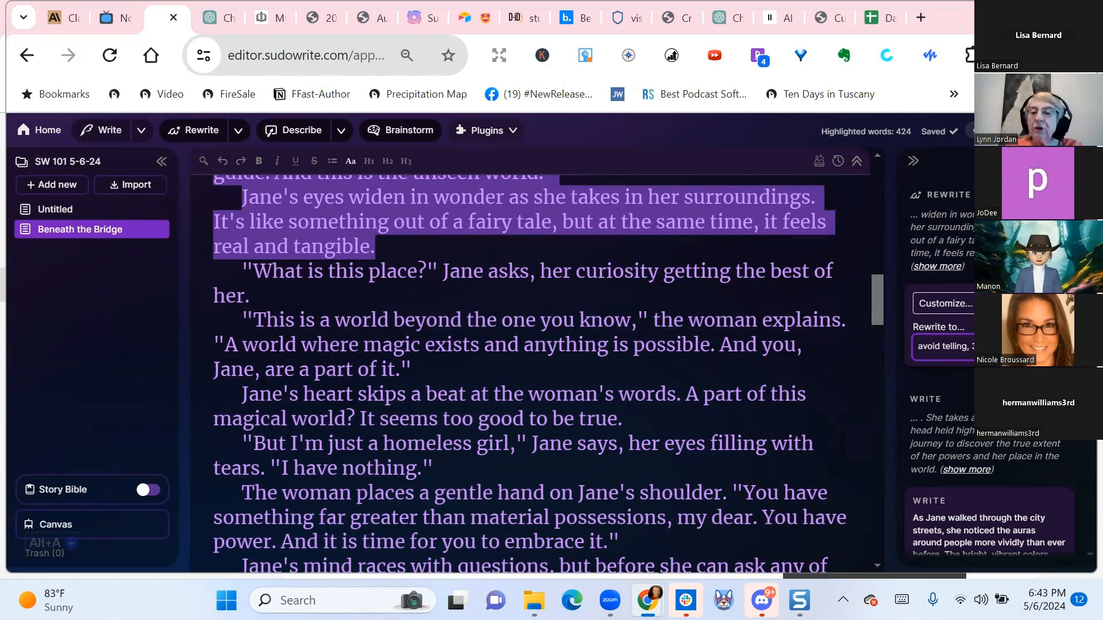
text(p)
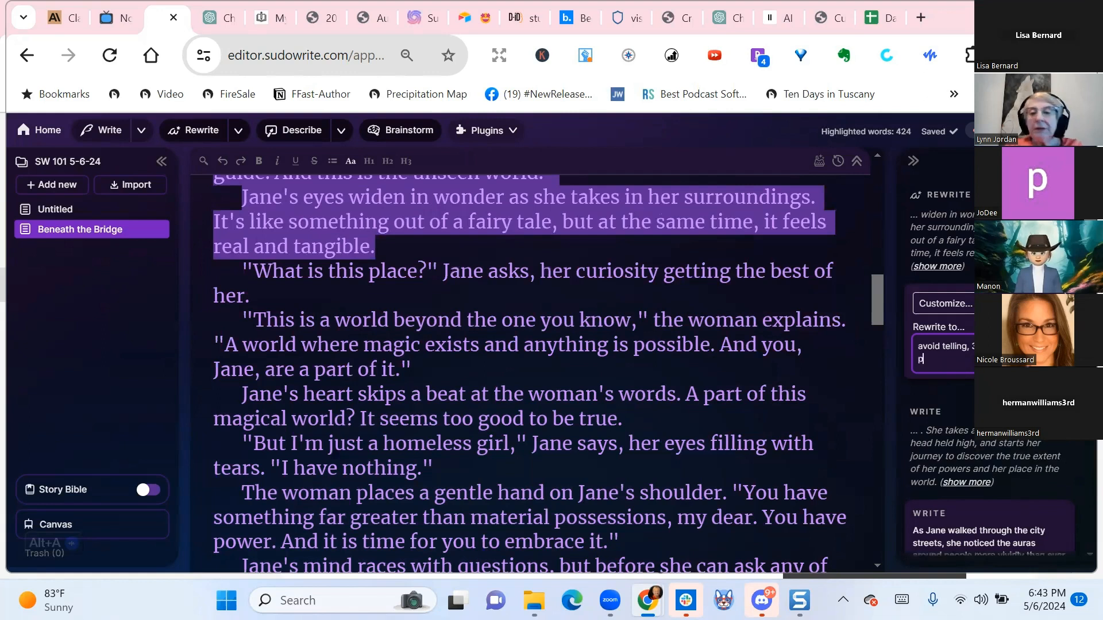
text(ast tense)
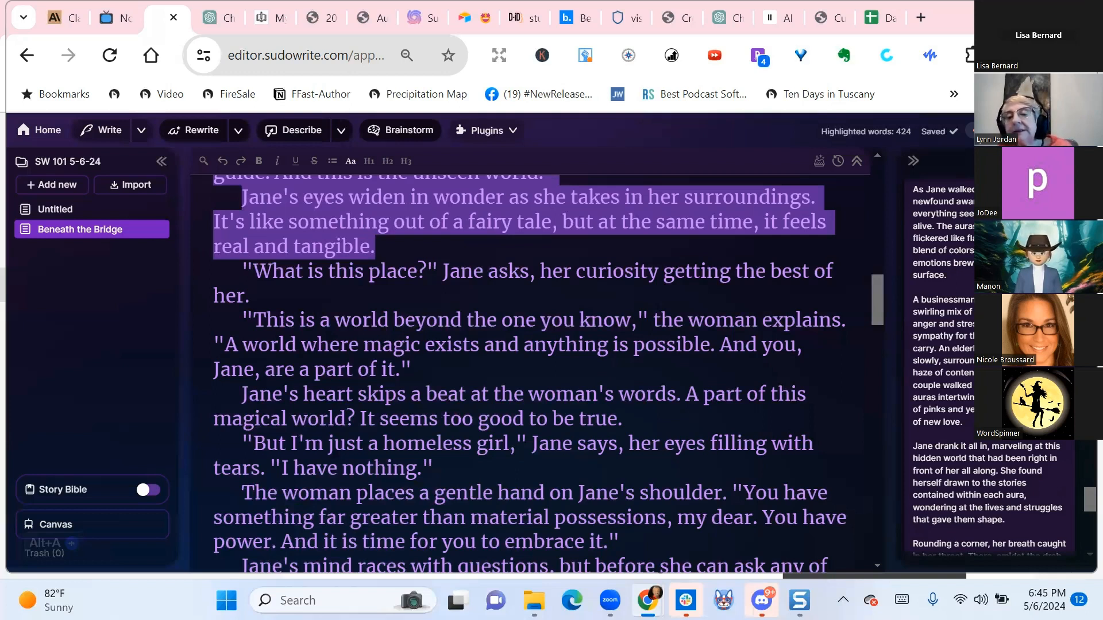
Look back over the Write cards on Jane's auras and her mission to help others, with the page enlarged
scroll(987, 357, up, 5)
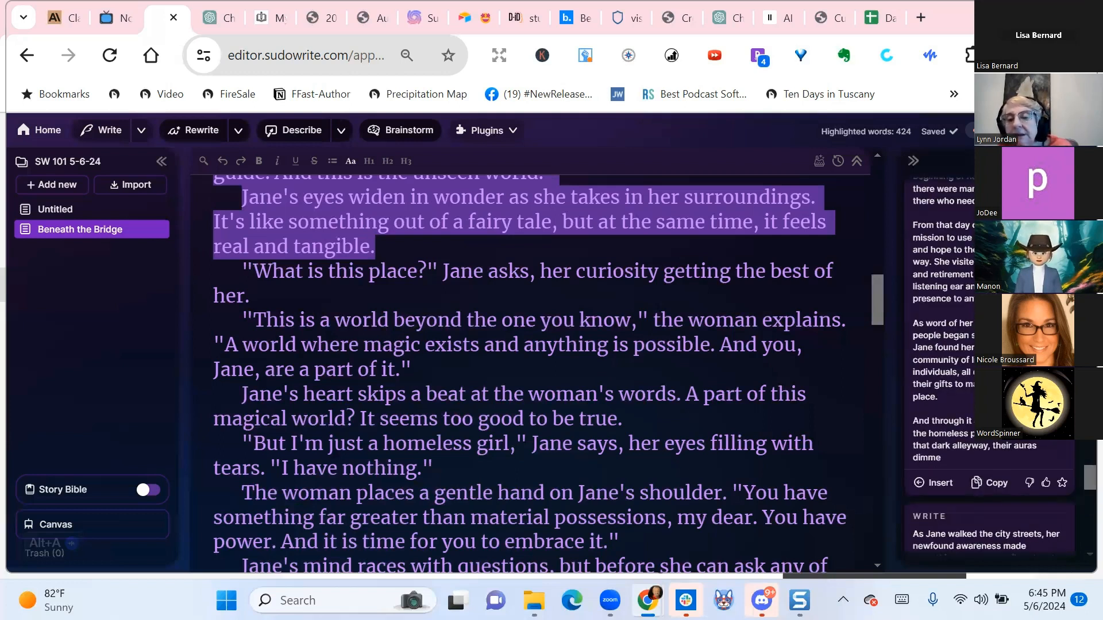
scroll(943, 410, down, 3)
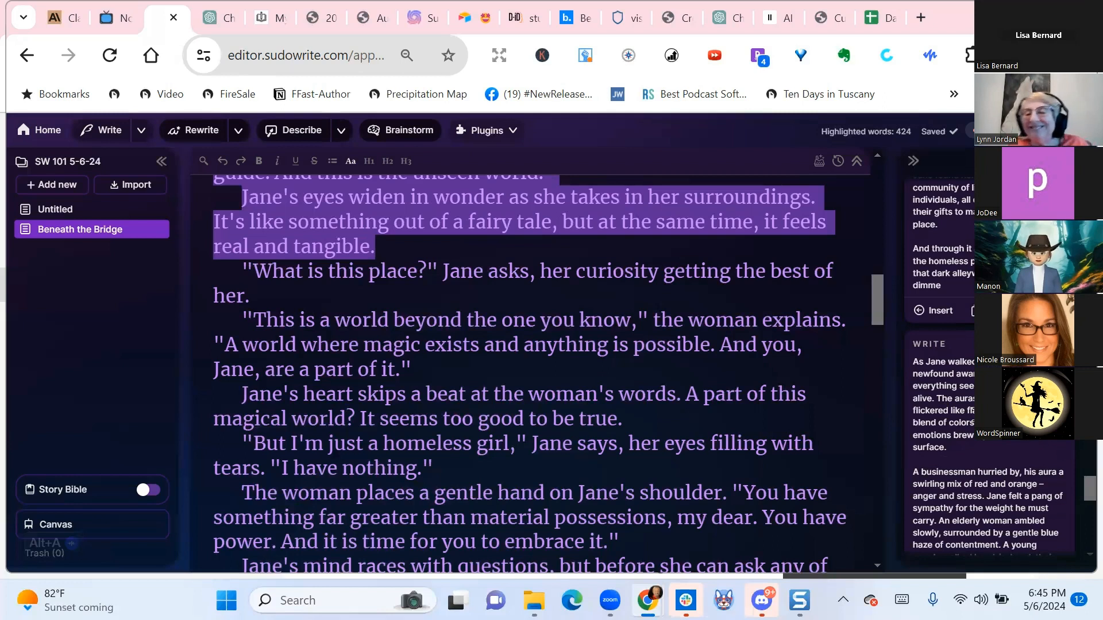
scroll(991, 367, up, 4)
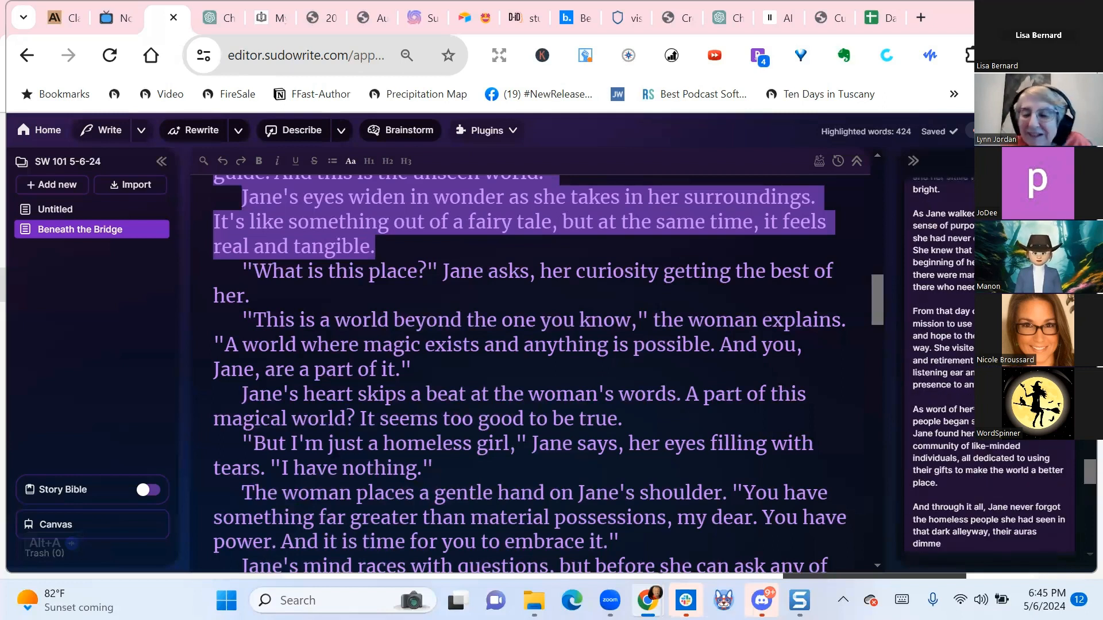
key(ctrl+plus)
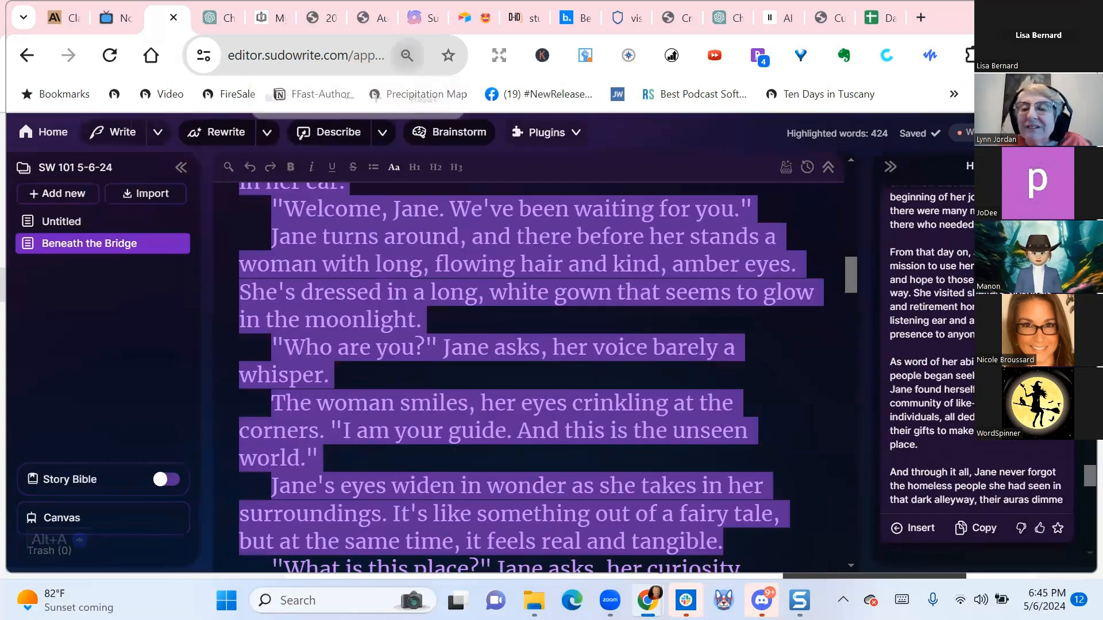
Start a rewrite of the highlighted opening passage of Beneath the Bridge, using the Customize option for the instruction
key(ctrl+plus)
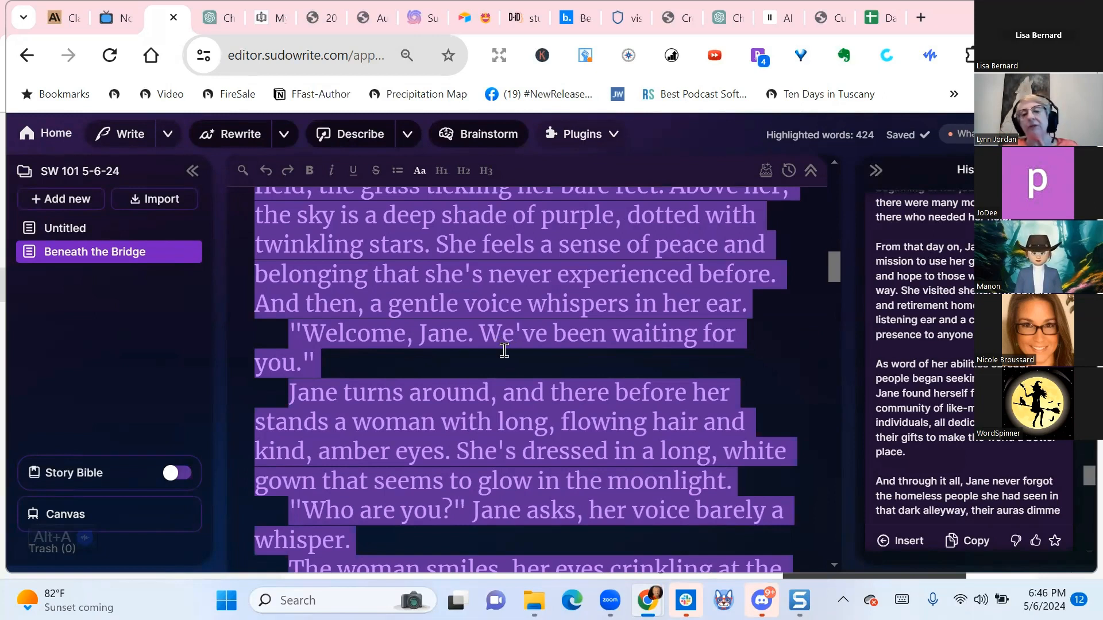
scroll(504, 351, down, 6)
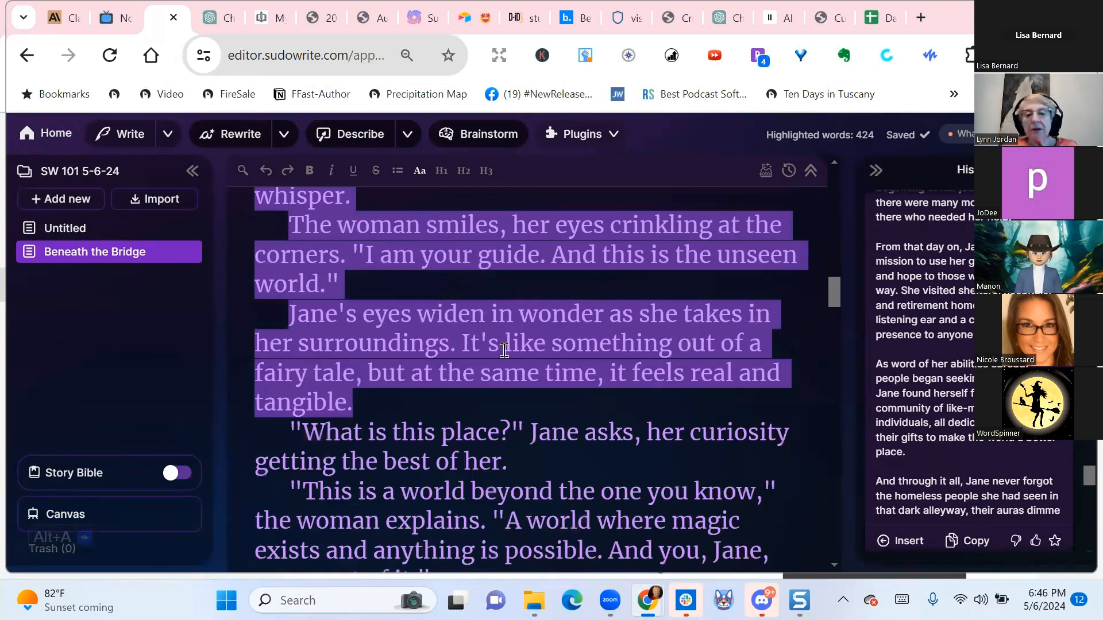
scroll(504, 350, up, 15)
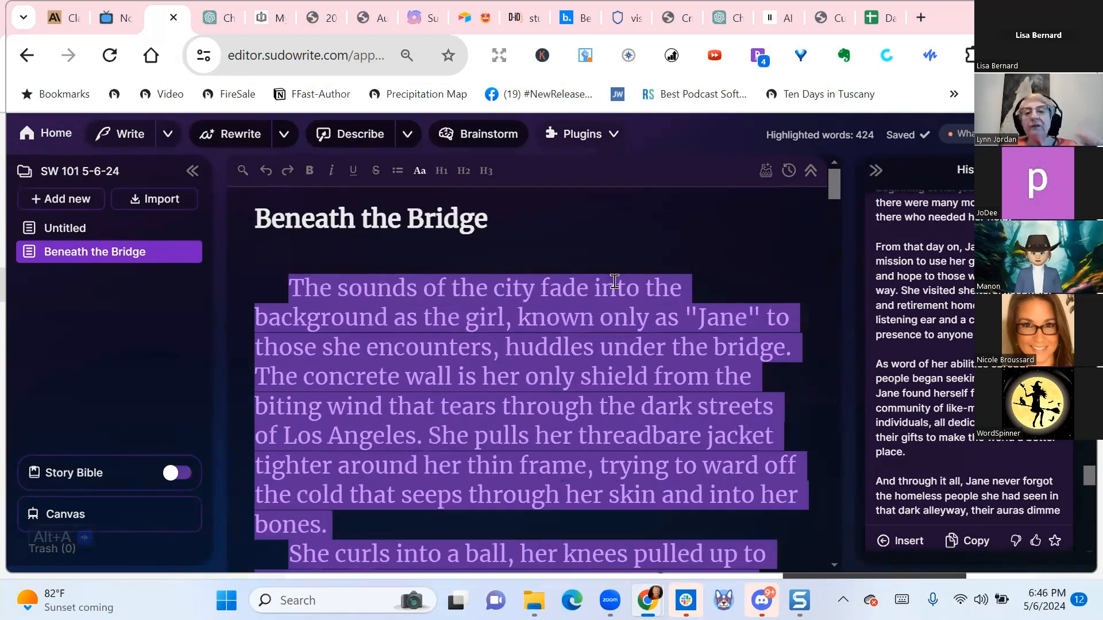
click(283, 137)
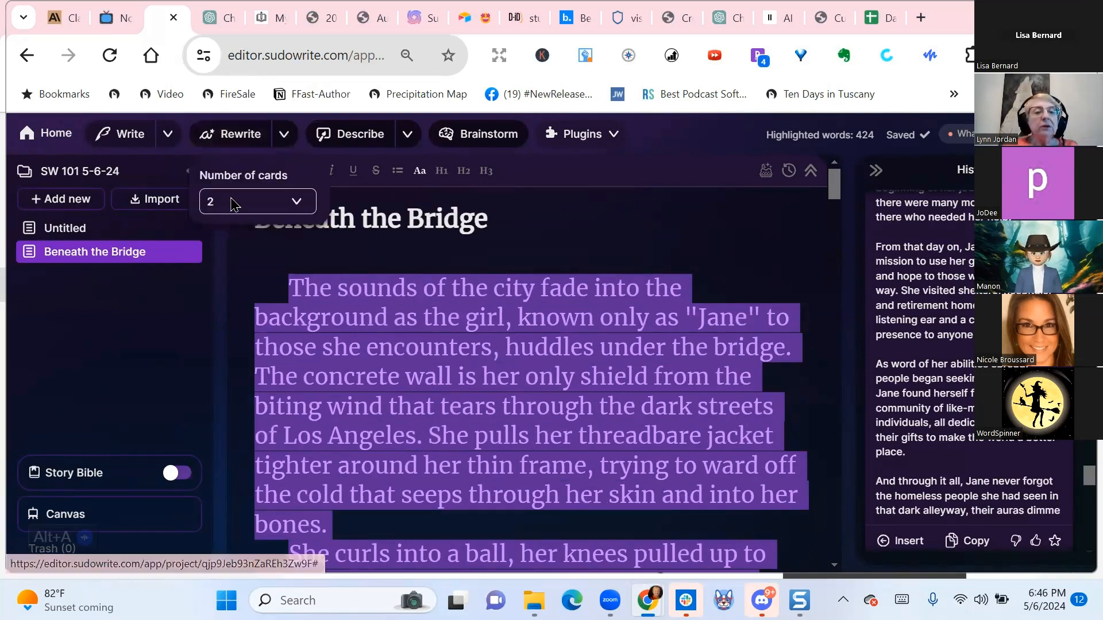
click(238, 138)
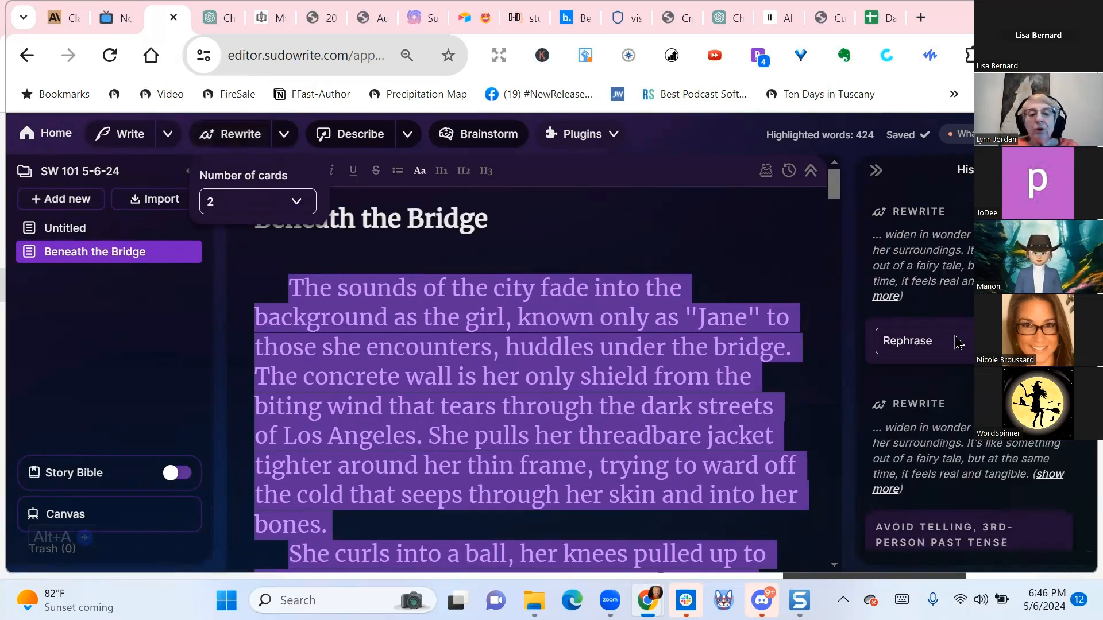
click(958, 343)
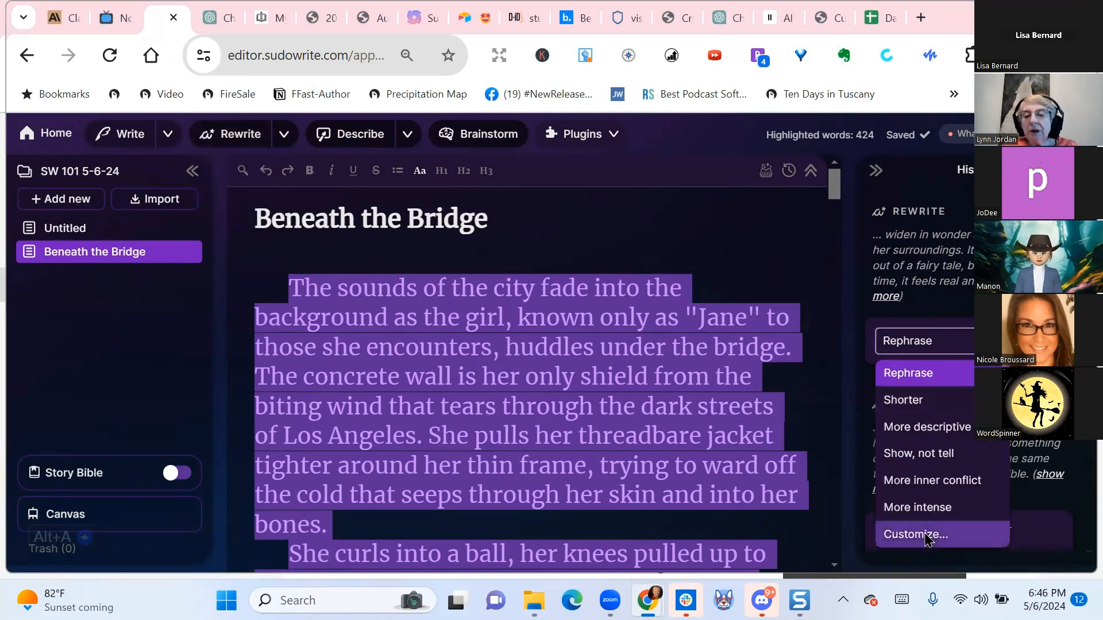
click(927, 535)
click(943, 393)
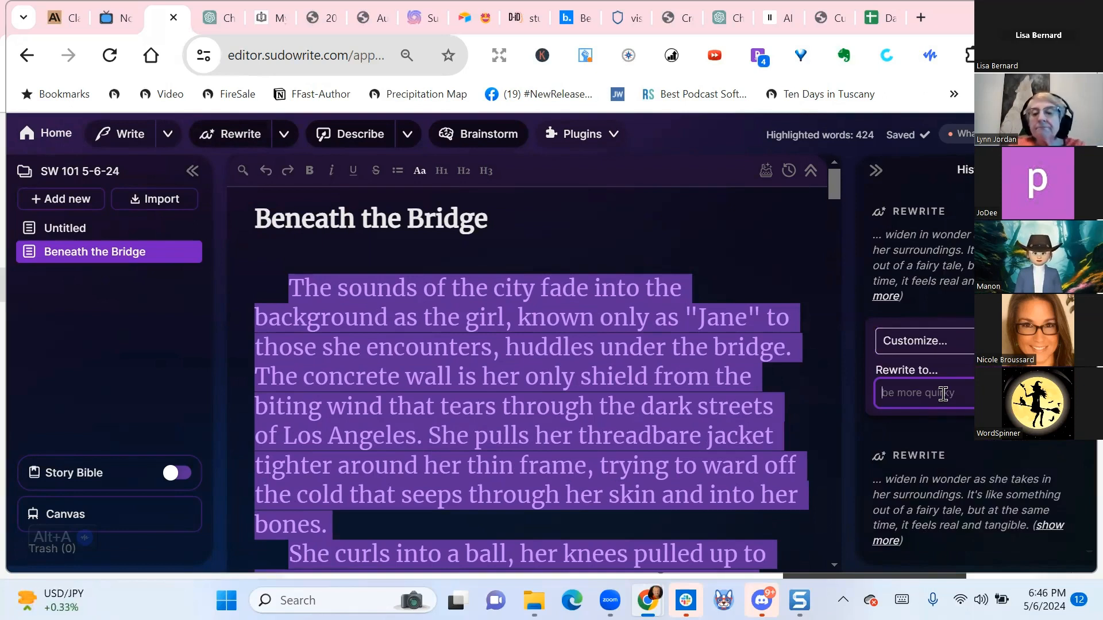
text(Avo)
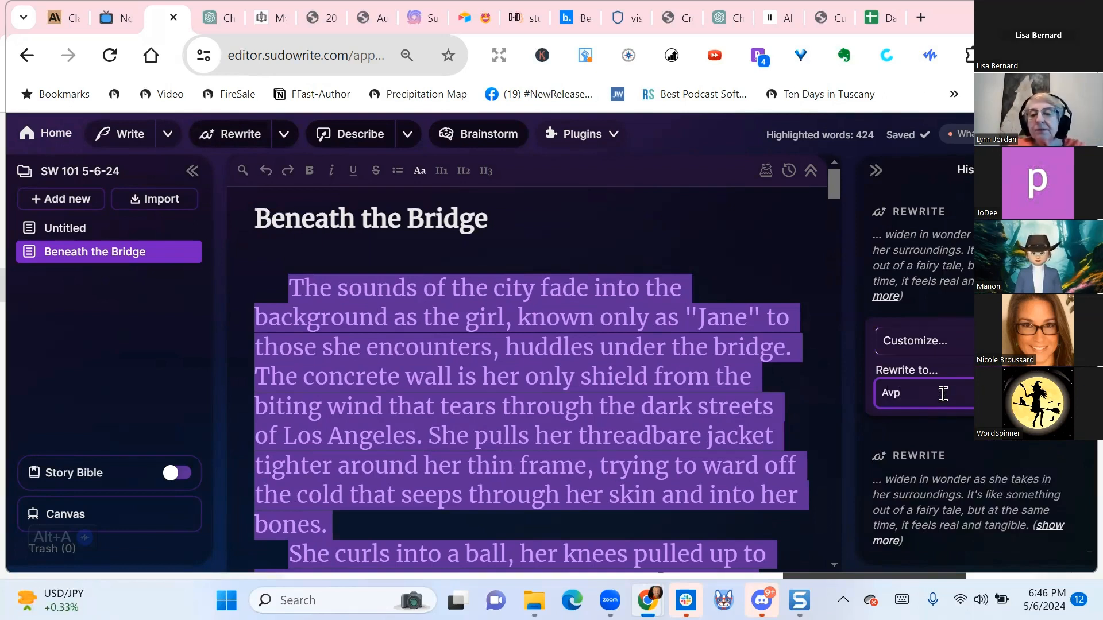
text(id t)
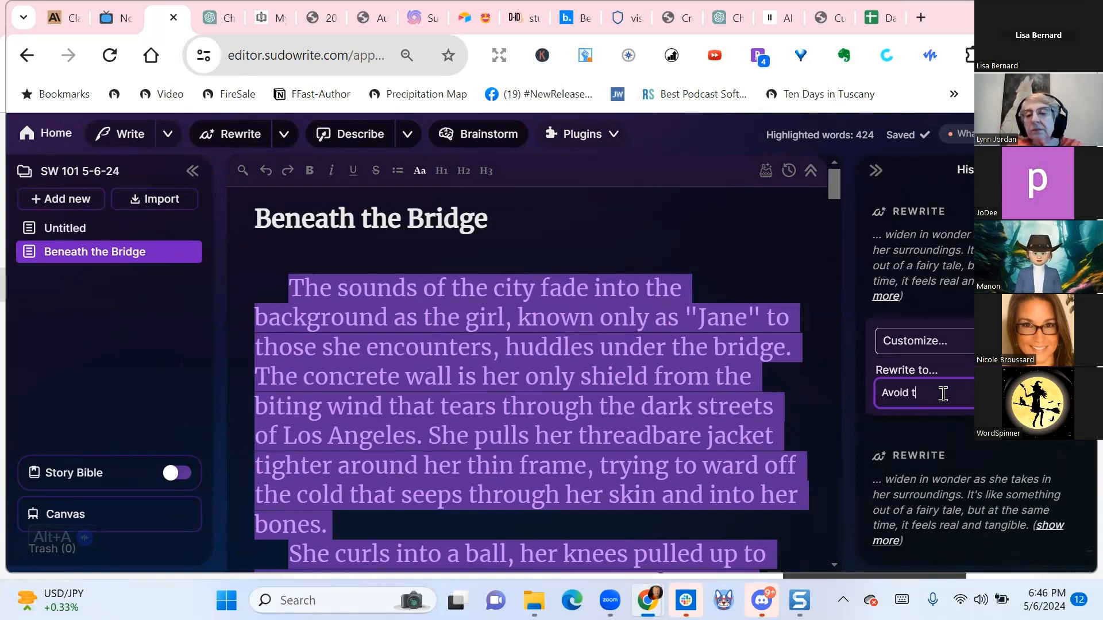
text(elling)
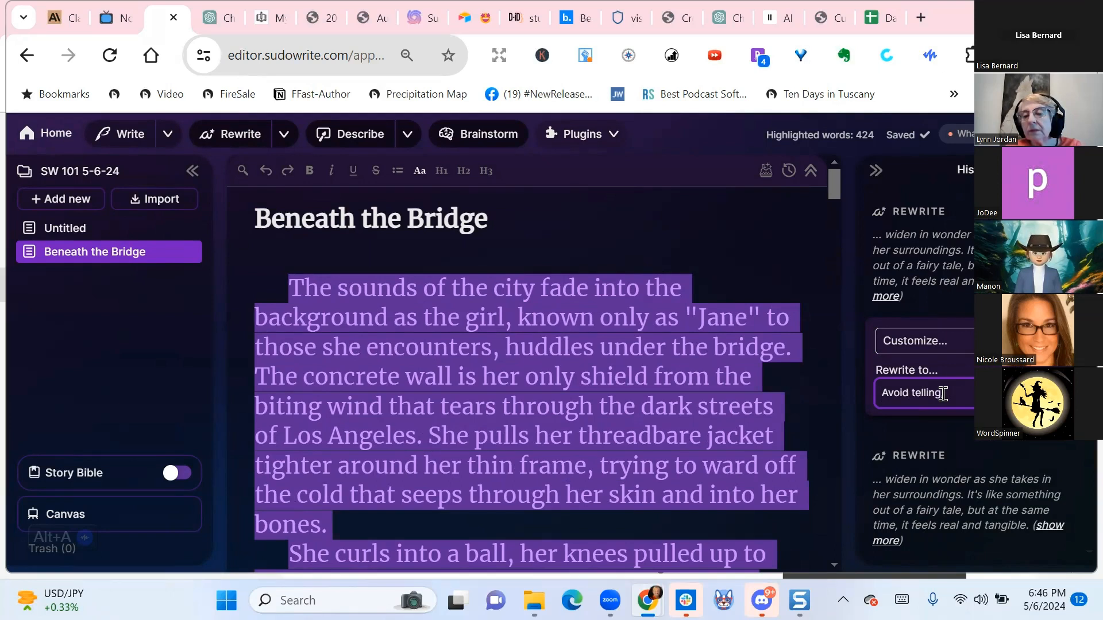
text(,)
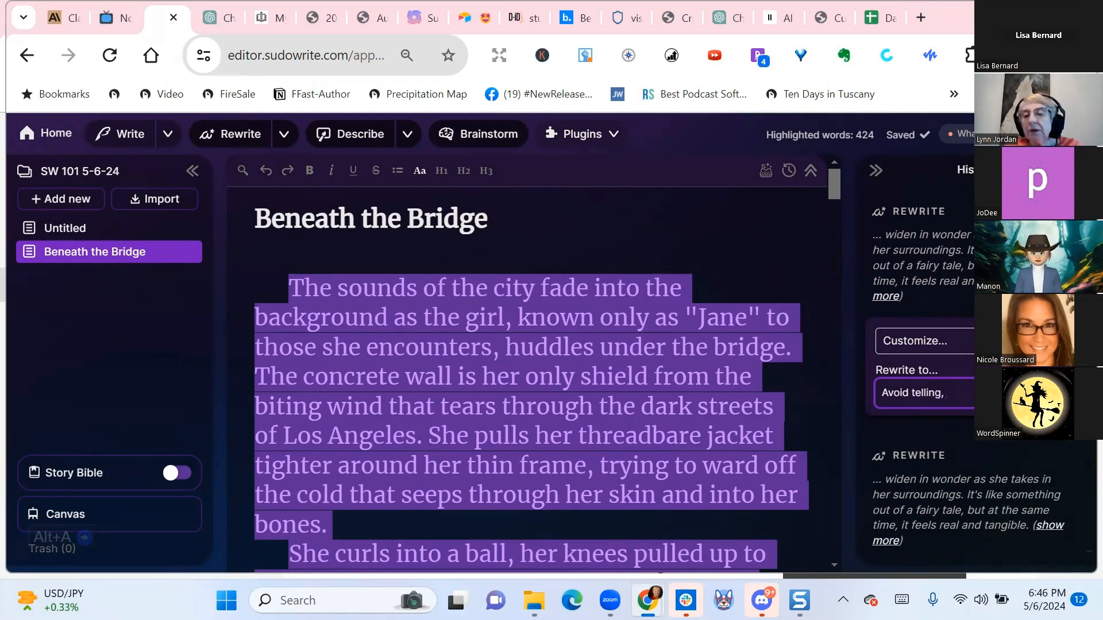
key(BackSpace)
key(BackSpace)
key(BackSpace)
key(BackSpace)
key(BackSpace)
key(BackSpace)
key(BackSpace)
key(BackSpace)
key(BackSpace)
key(BackSpace)
key(BackSpace)
key(BackSpace)
key(BackSpace)
key(BackSpace)
key(BackSpace)
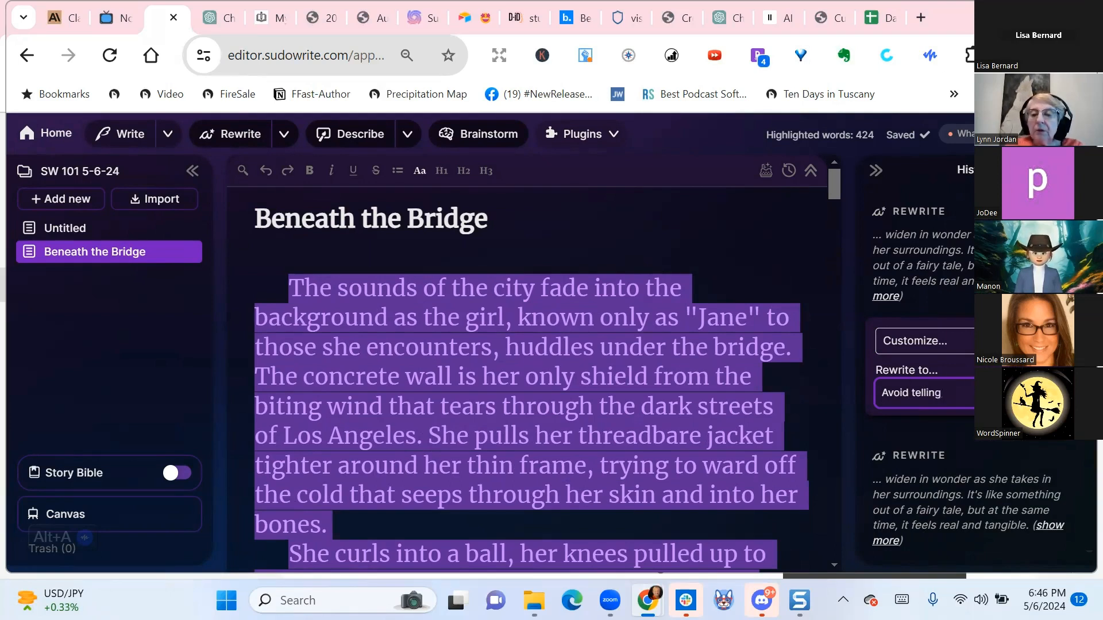
Generate rewrites of the highlighted passage with the custom instruction "past tense, 3rd-person past tense"
text(past tense)
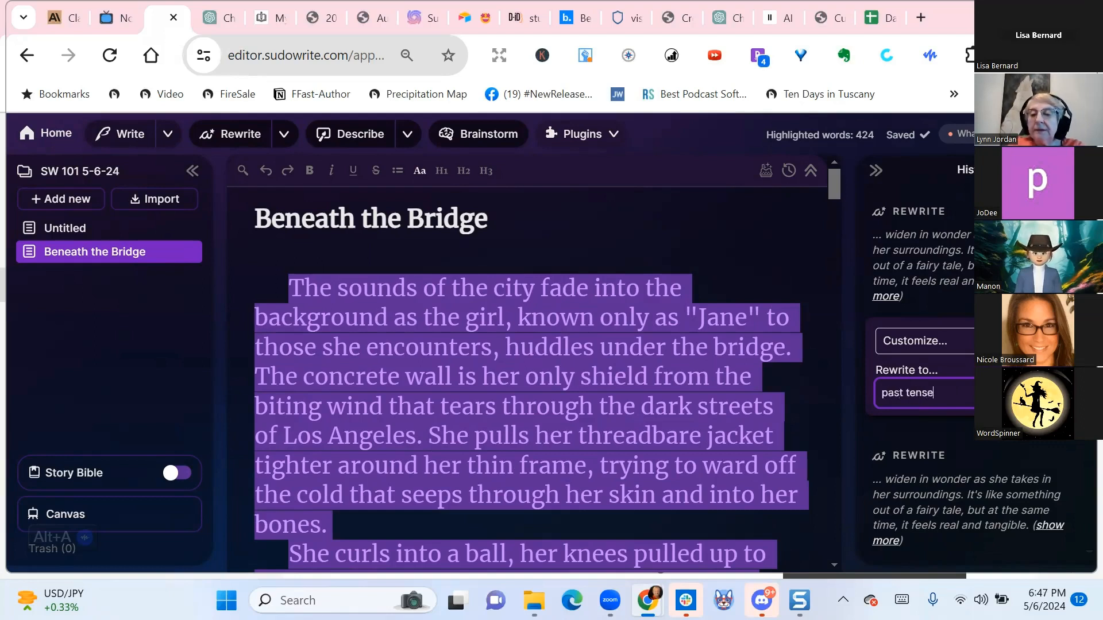
text(,)
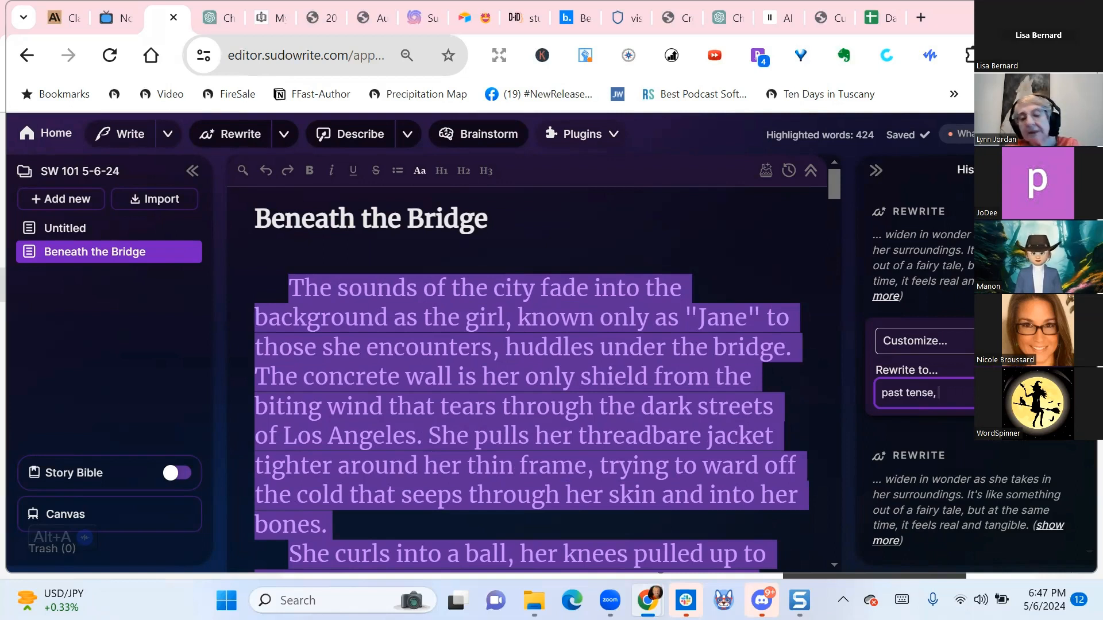
text(3rd)
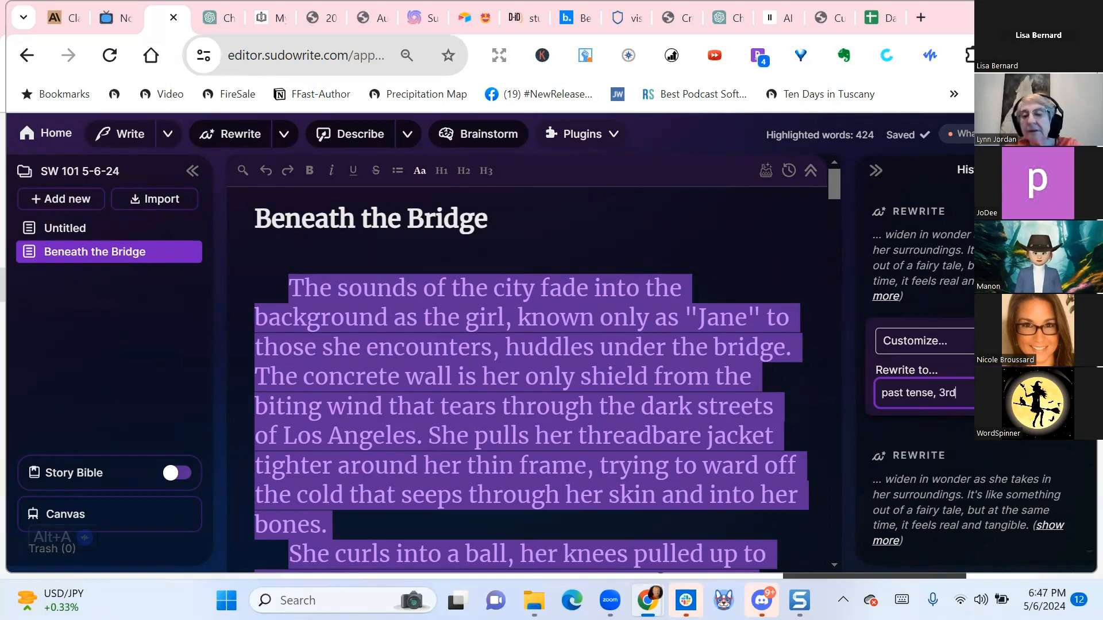
text(-pe)
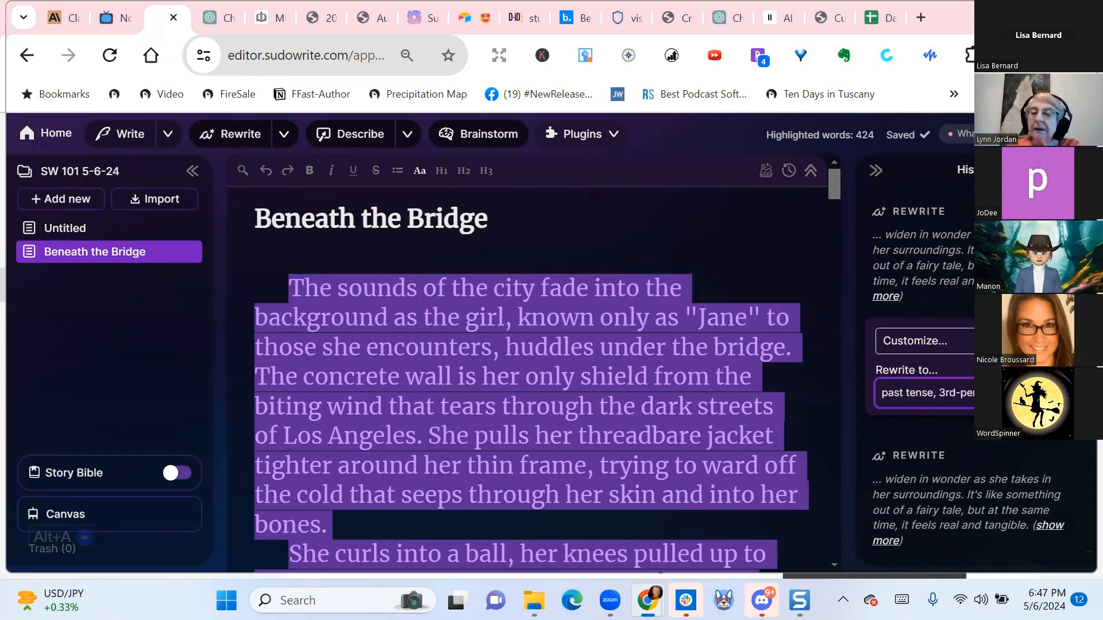
text(r past tense)
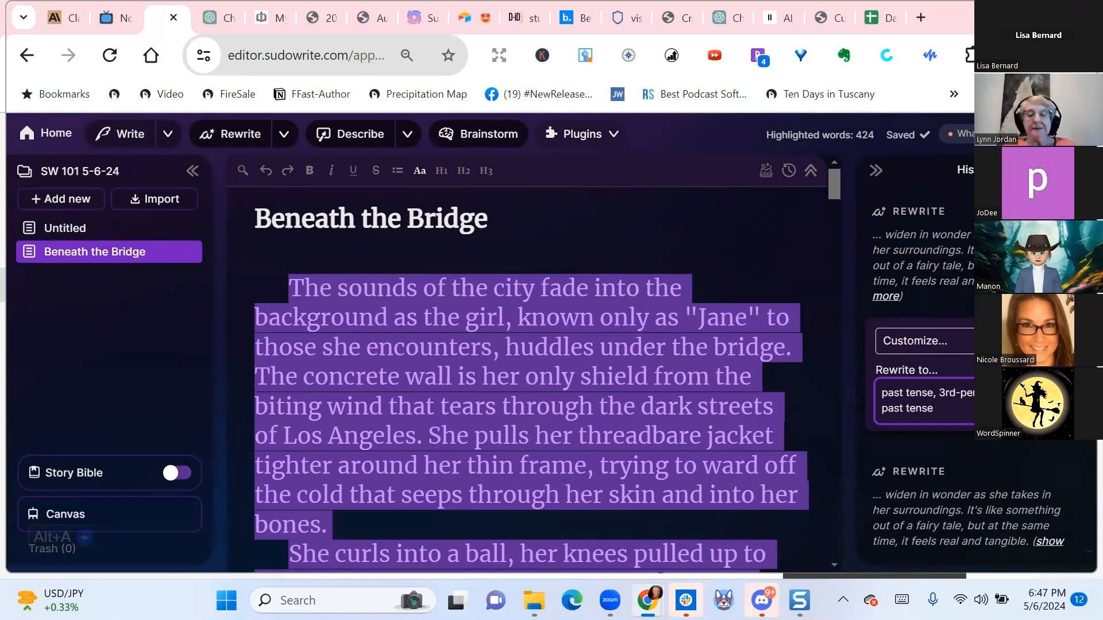
key(Return)
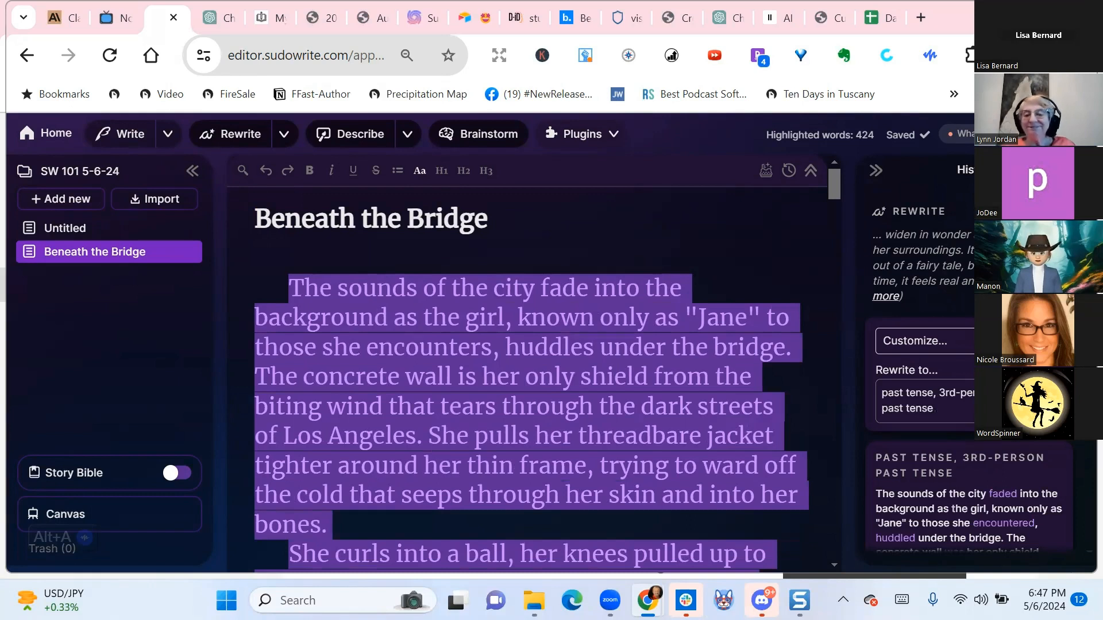
scroll(957, 415, down, 2)
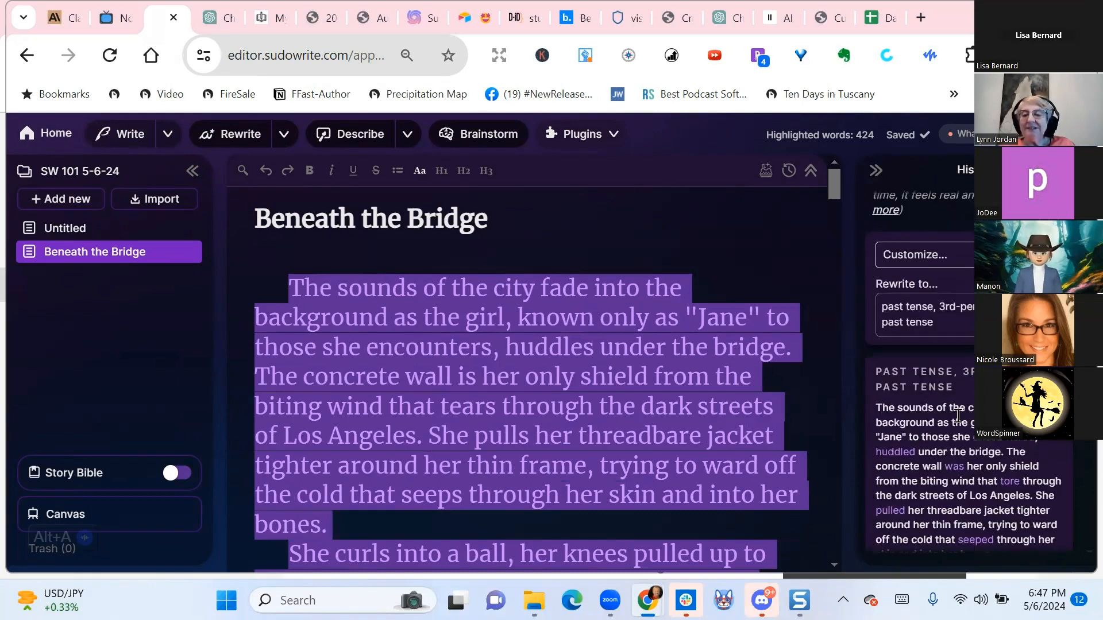
scroll(1065, 475, down, 2)
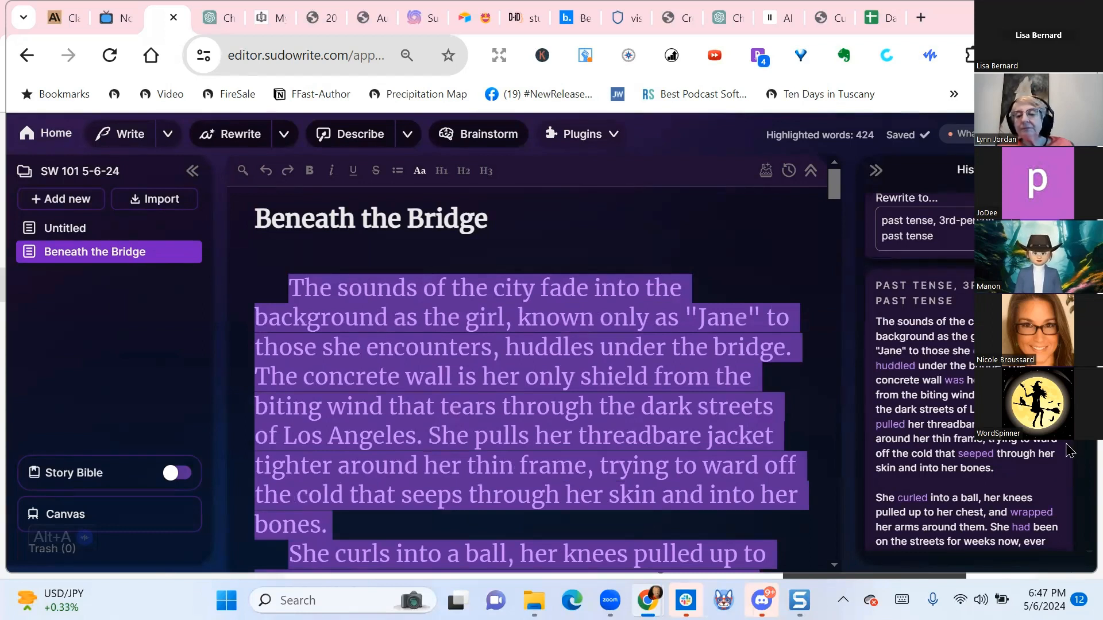
scroll(1070, 451, down, 1)
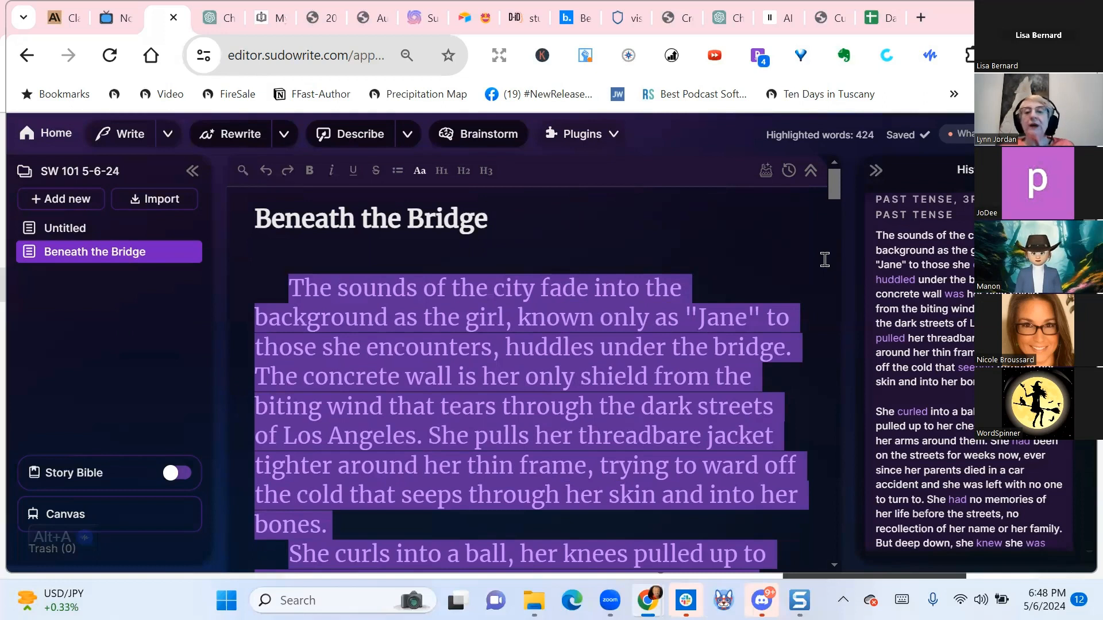
Collapse the History and project sidebars to widen the document, and restore both
click(877, 172)
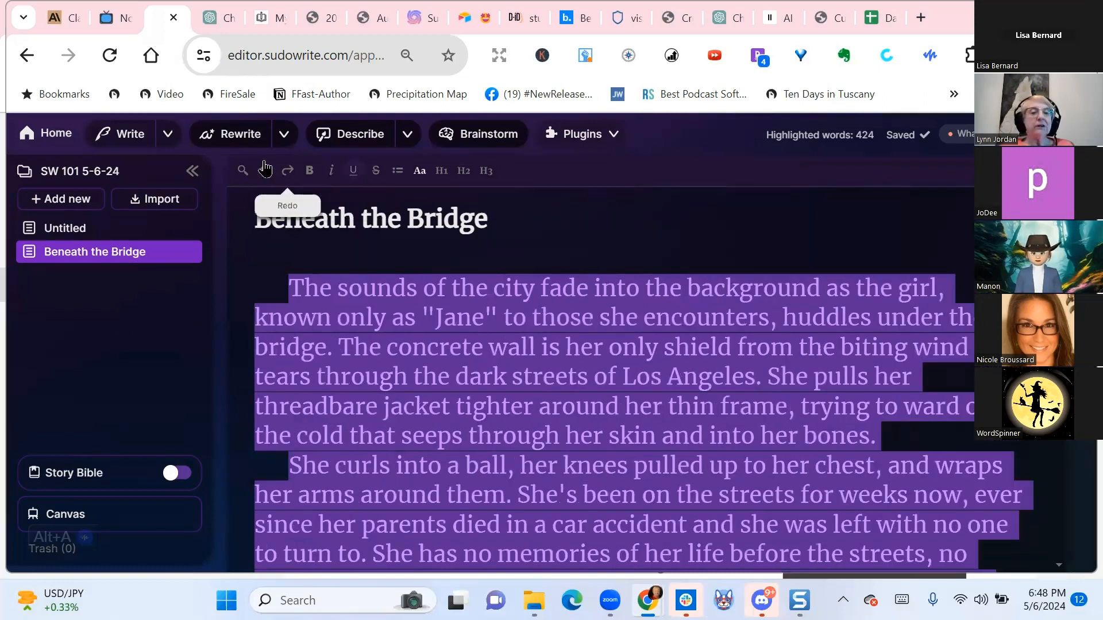
click(193, 173)
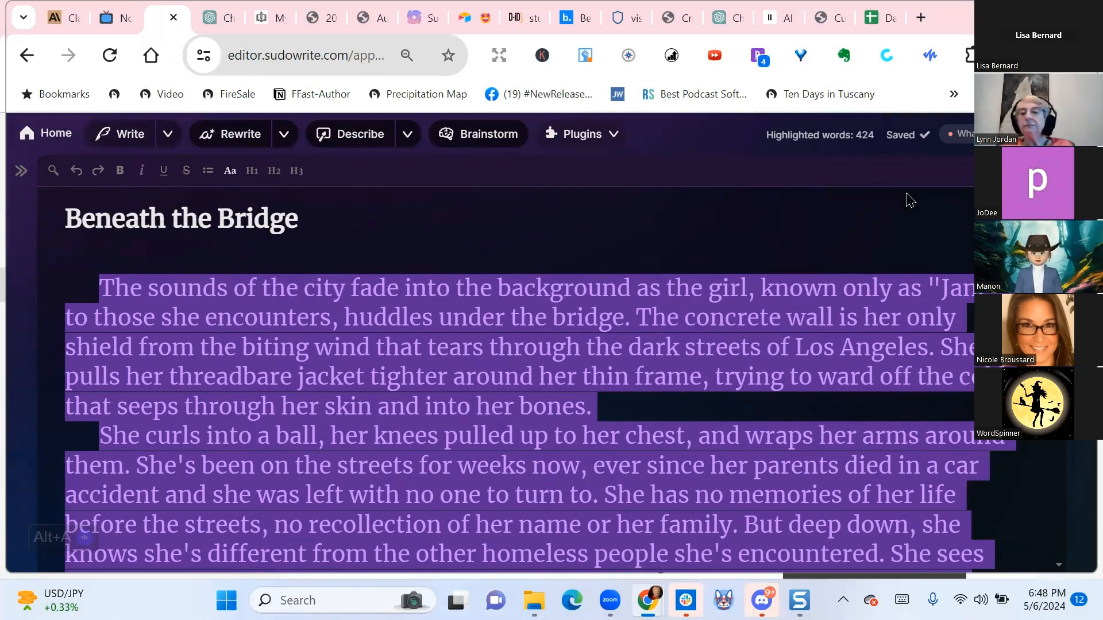
click(1081, 170)
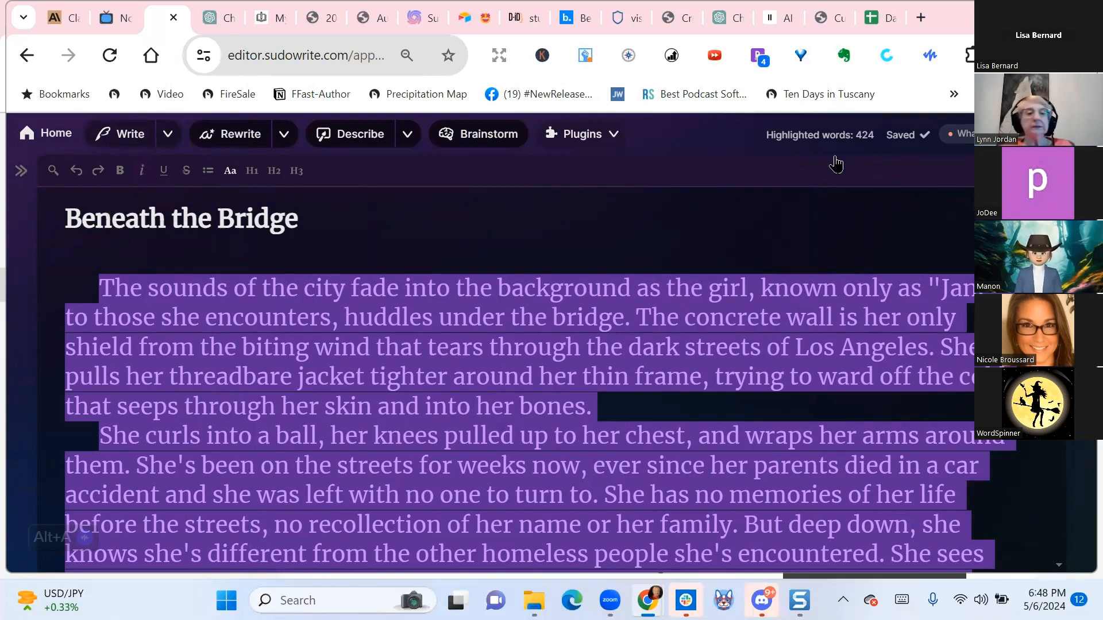
click(21, 170)
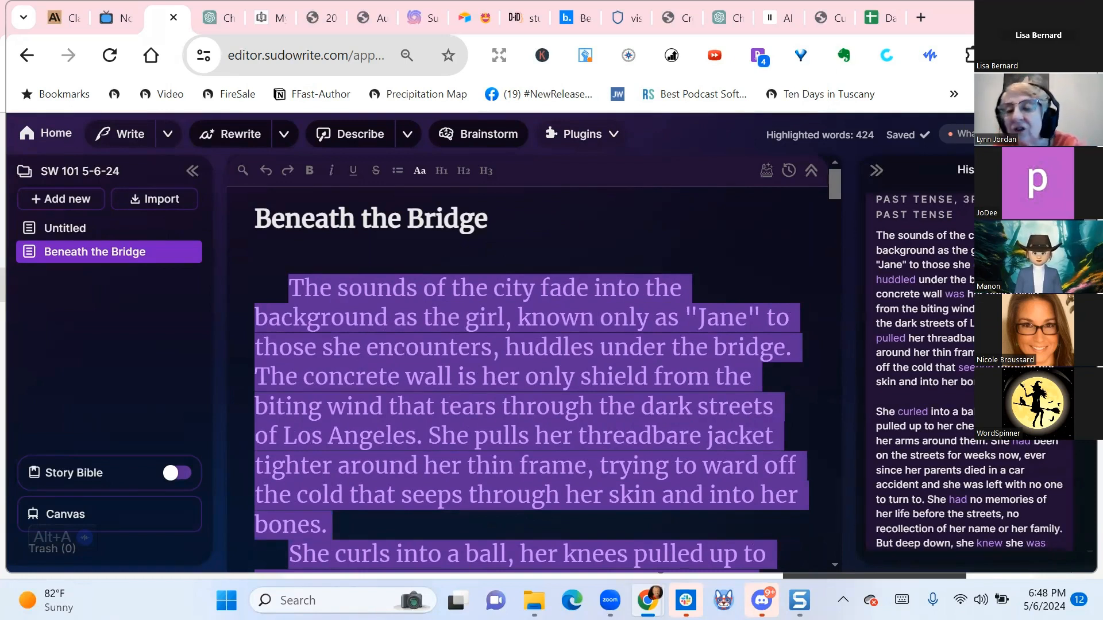
Read through the generated past-tense rewrites, examining the highlighted wording changes from the opening under the bridge to Jane's dream
scroll(969, 371, down, 1)
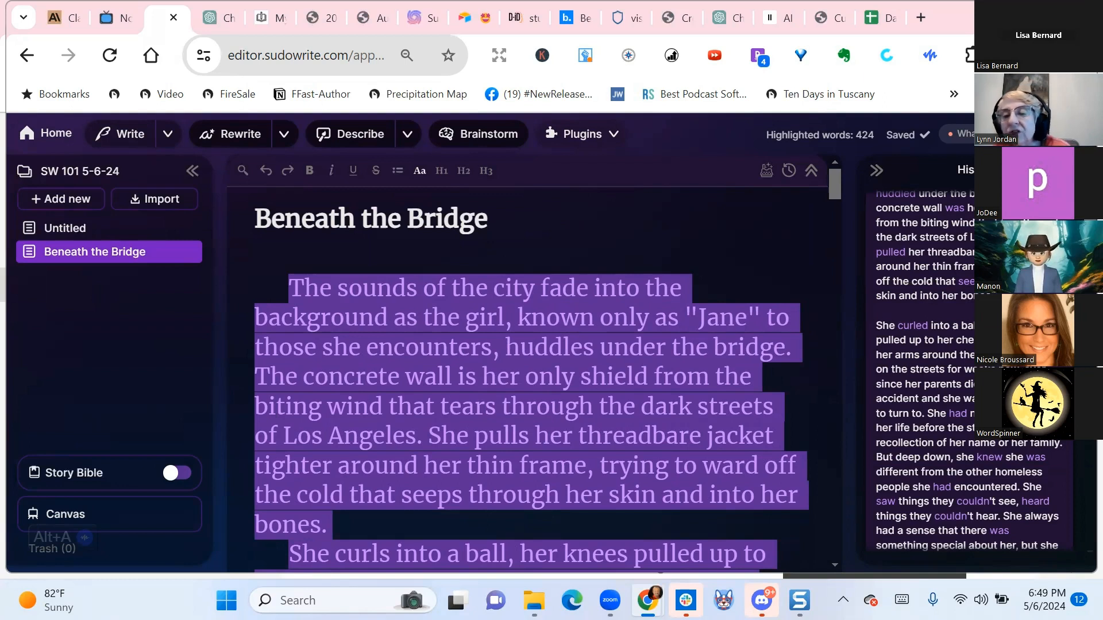
scroll(983, 497, up, 5)
scroll(983, 498, down, 8)
scroll(983, 497, down, 6)
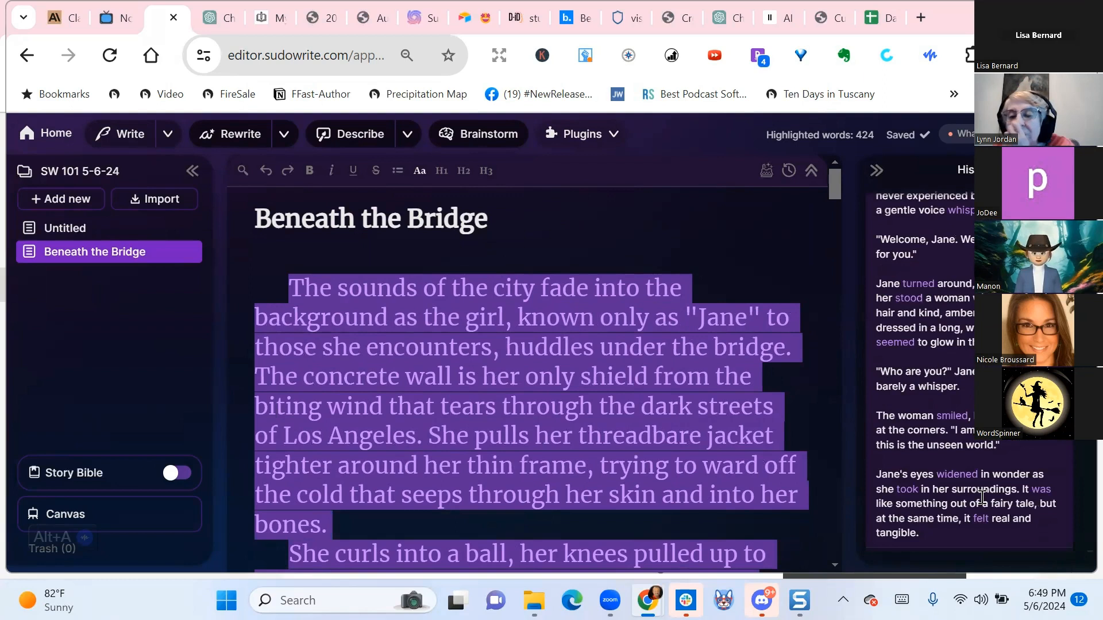
scroll(983, 497, down, 7)
scroll(983, 497, up, 3)
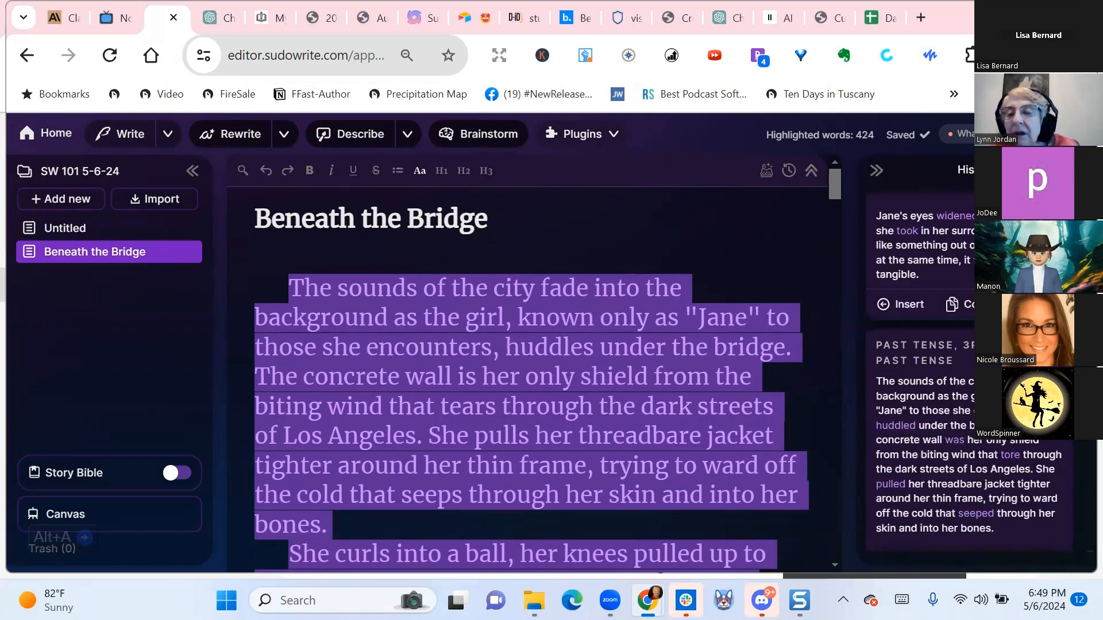
scroll(971, 373, up, 8)
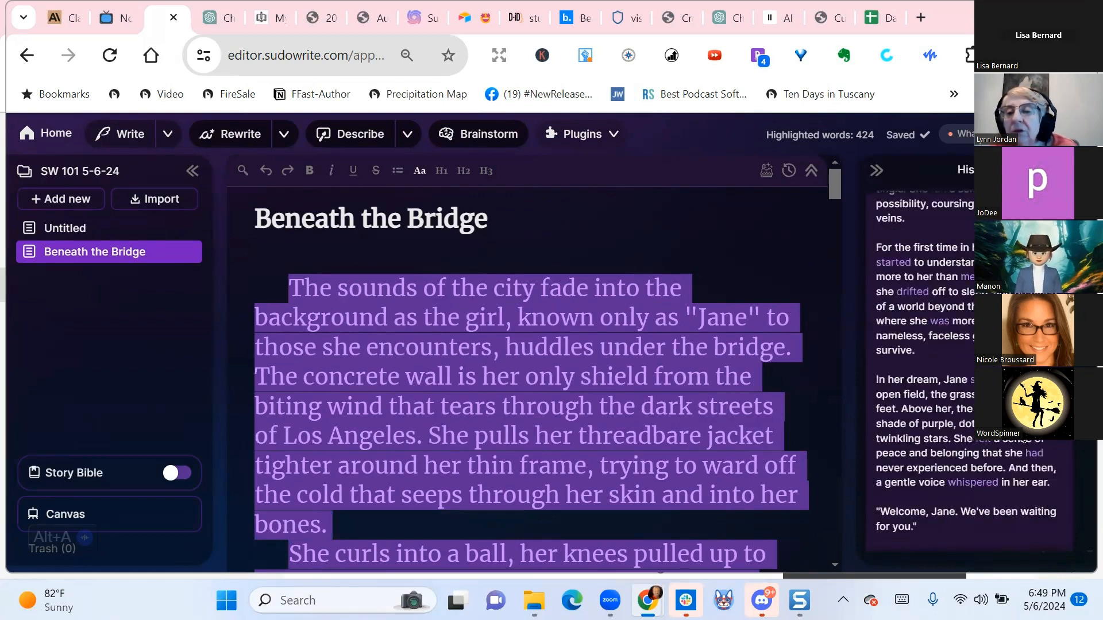
scroll(1025, 439, up, 6)
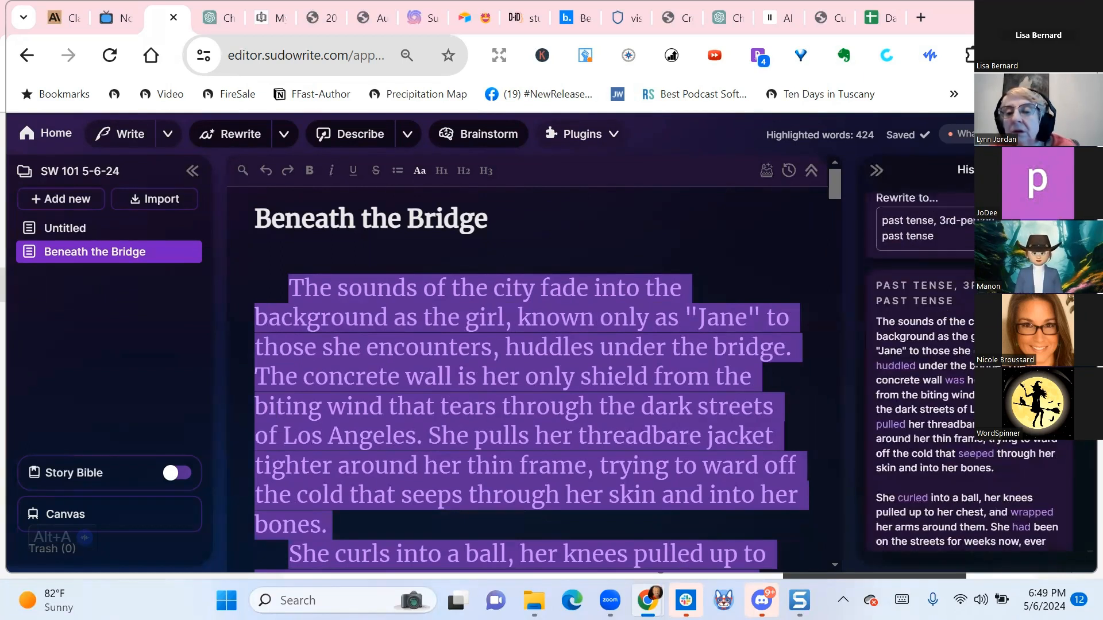
scroll(965, 367, down, 10)
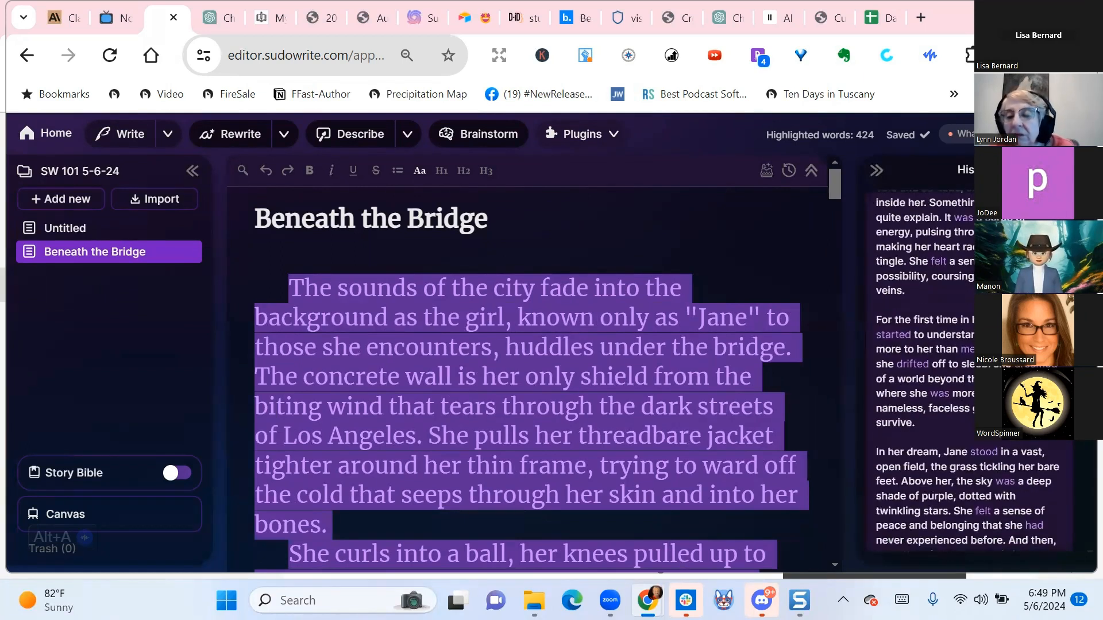
scroll(971, 367, down, 4)
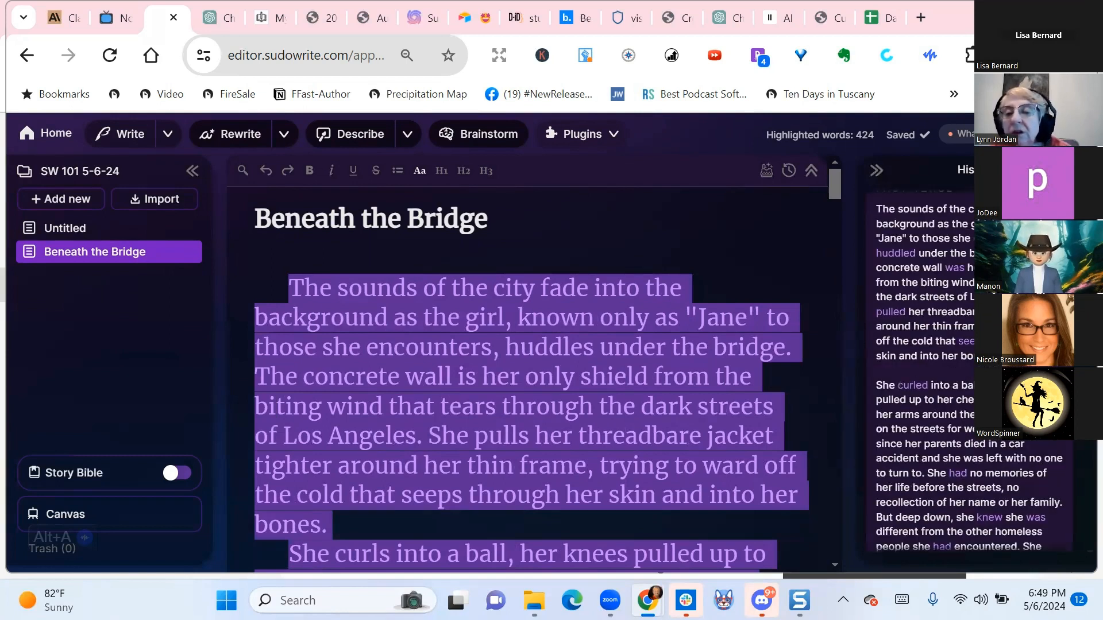
scroll(974, 445, down, 2)
scroll(975, 445, down, 5)
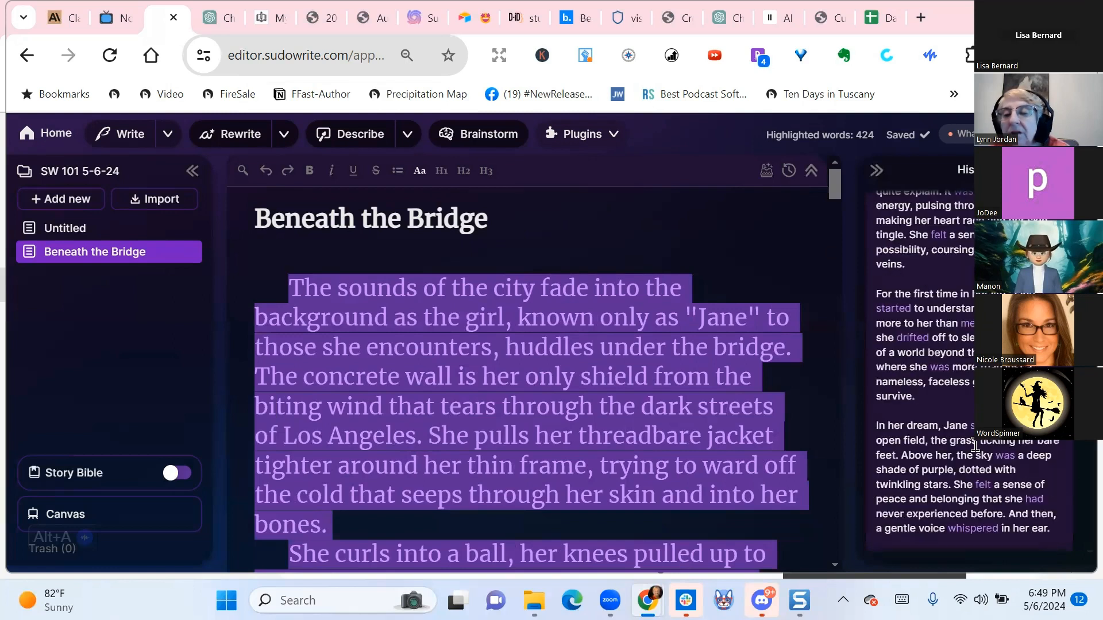
scroll(968, 369, down, 3)
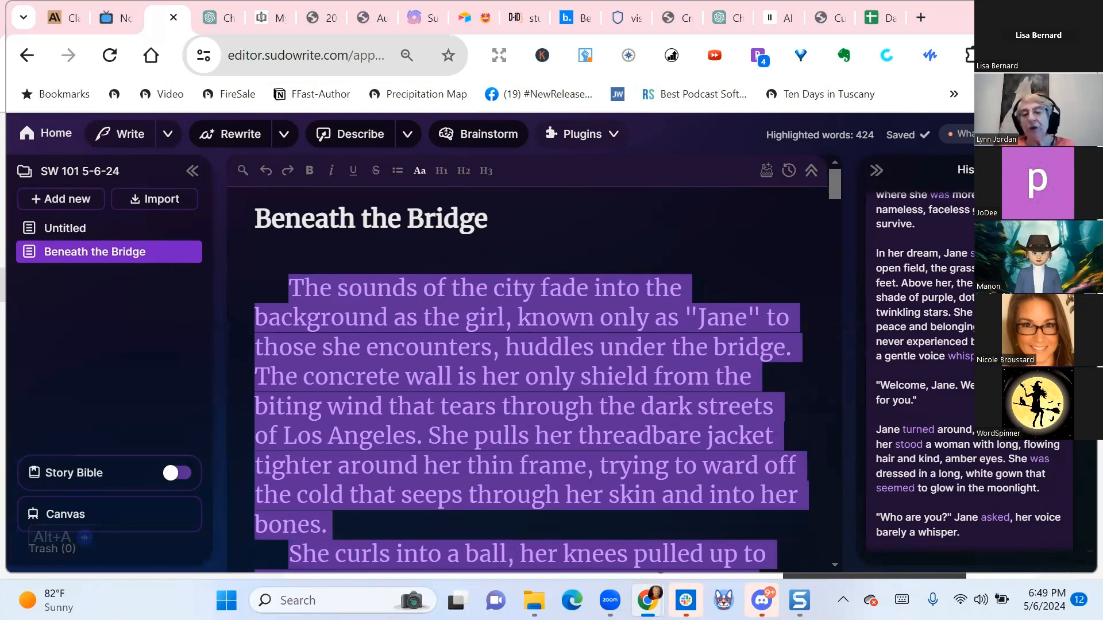
scroll(925, 368, up, 5)
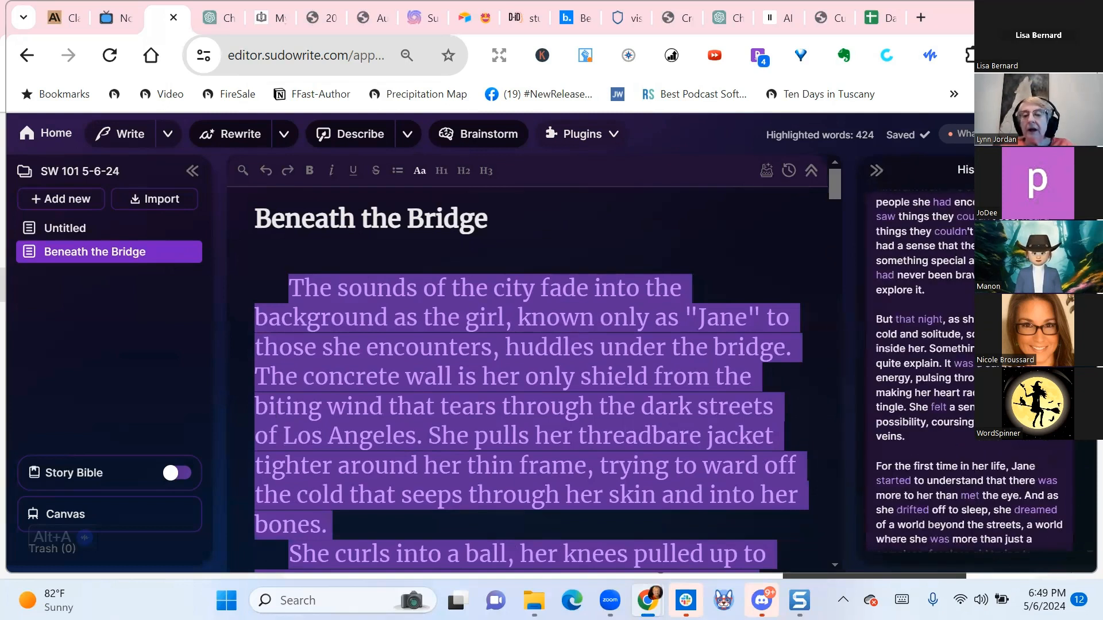
Insert the generated "past tense, 3rd-person past tense" rewrite after the final paragraph of Beneath the Bridge
scroll(925, 368, up, 5)
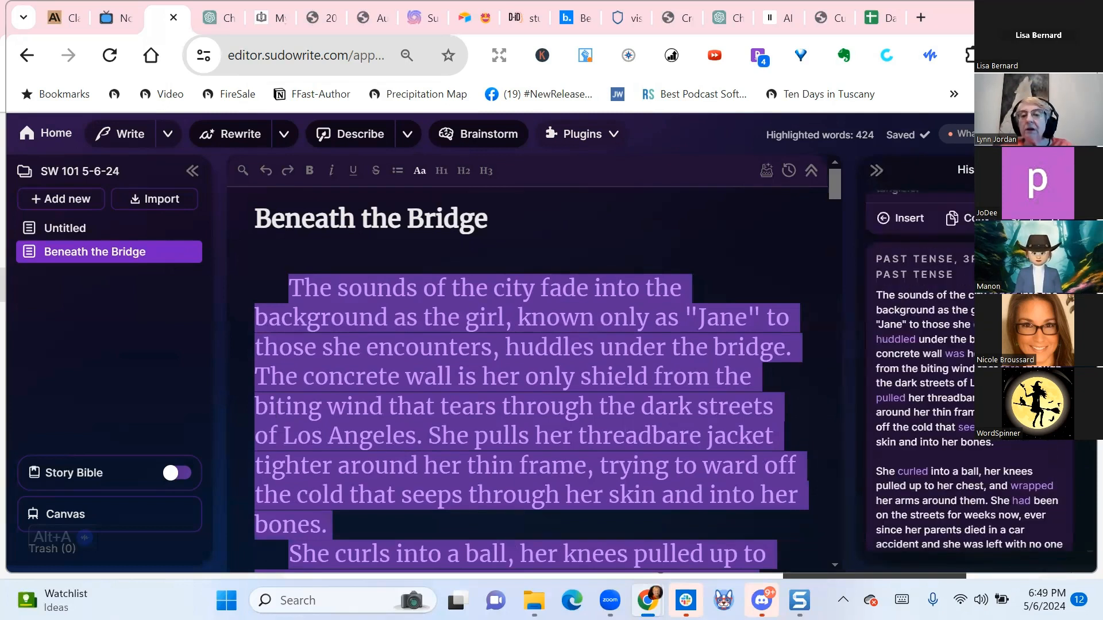
scroll(967, 317, up, 2)
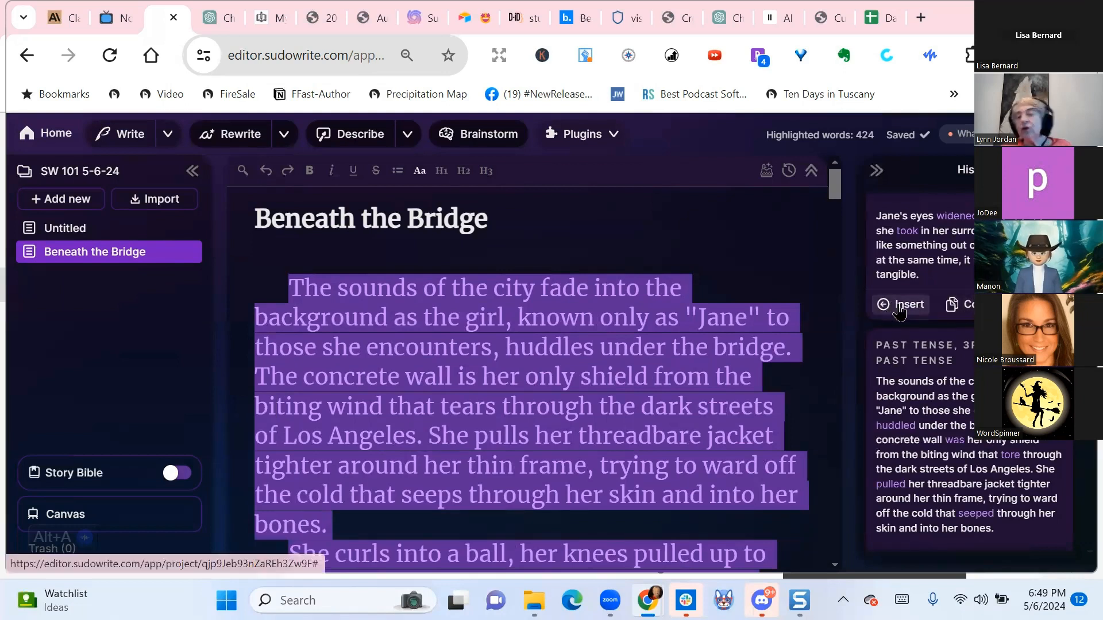
scroll(506, 475, down, 4)
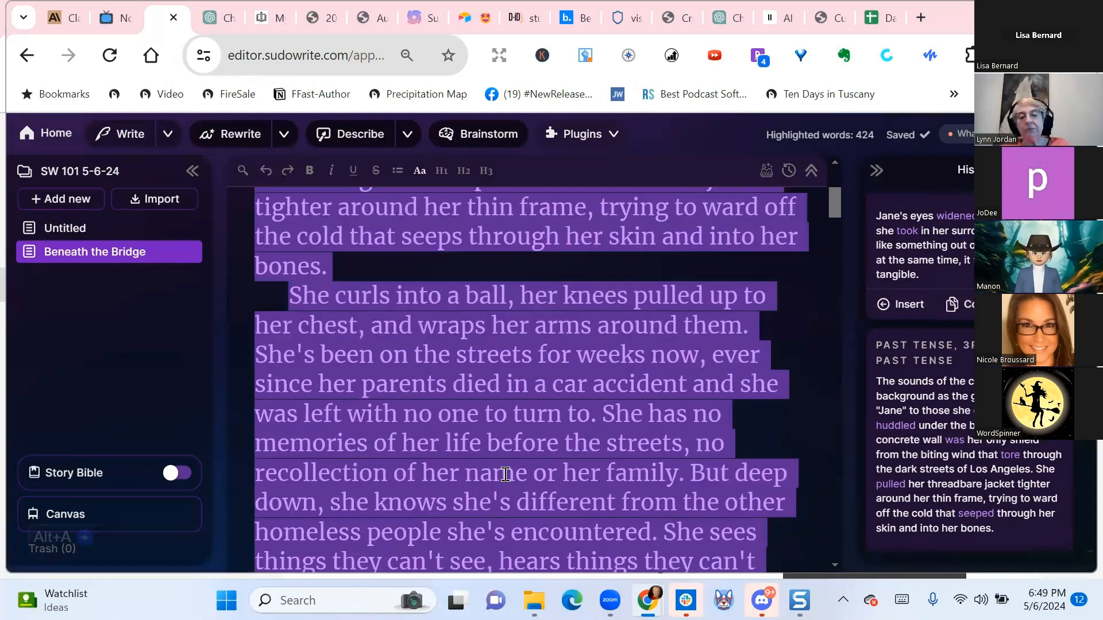
scroll(505, 474, down, 15)
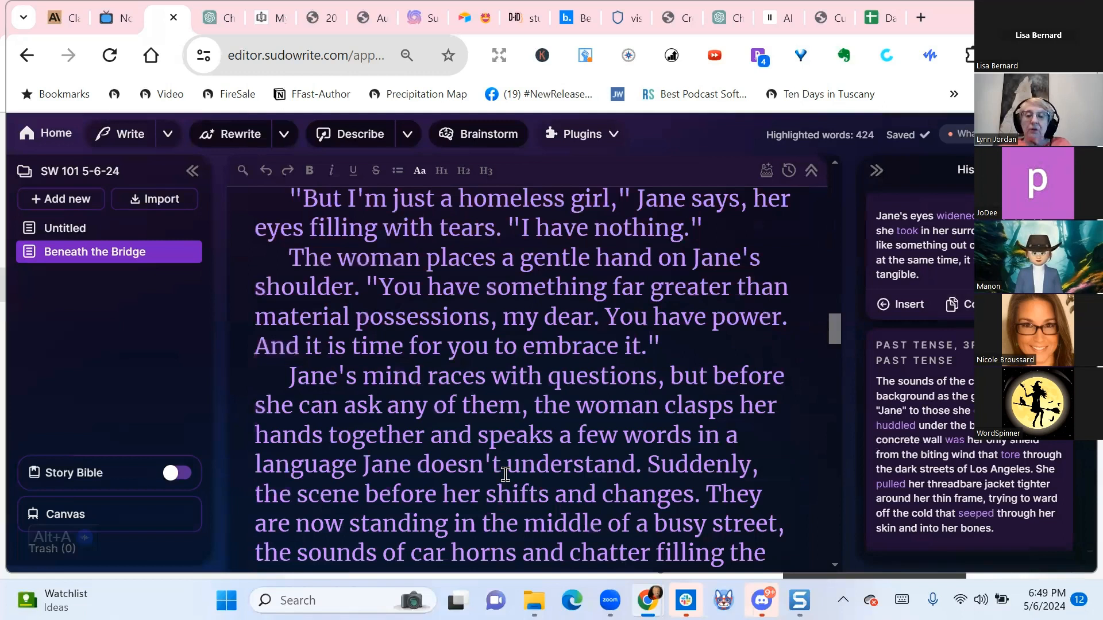
scroll(506, 474, down, 10)
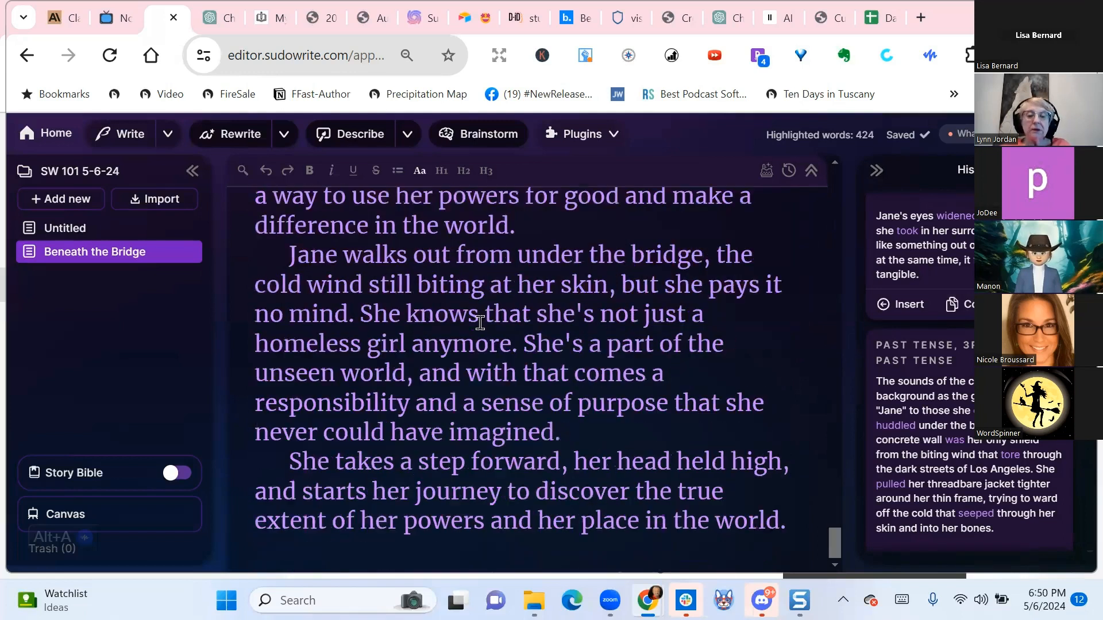
click(813, 526)
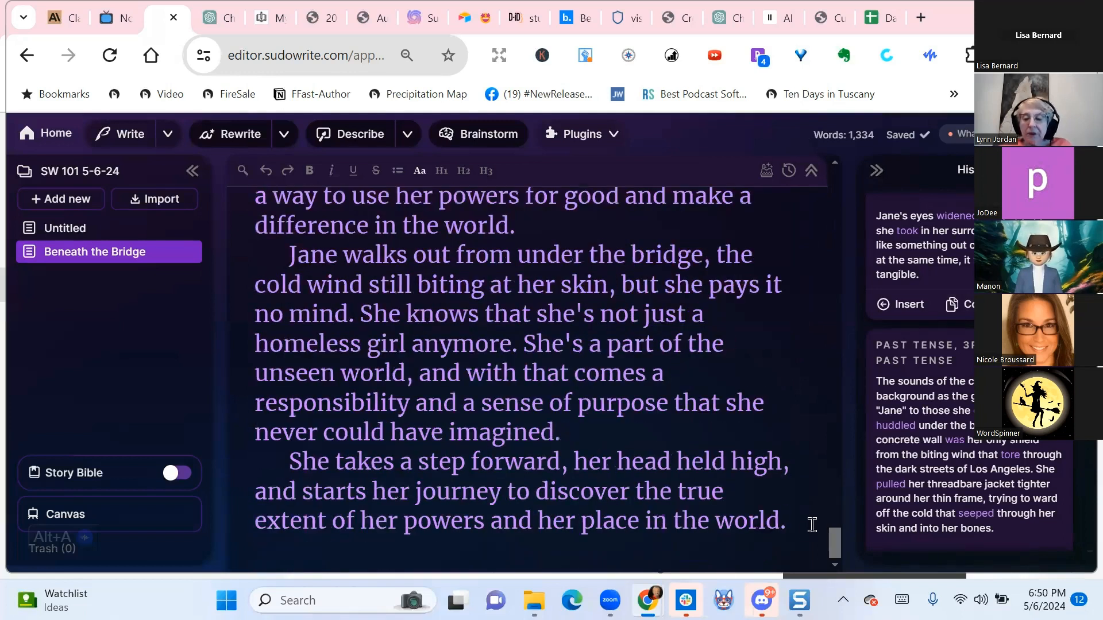
click(901, 305)
Copy the past-tense rewrite from the history and paste it from the clipboard history on a new line at the document's end
scroll(966, 454, down, 12)
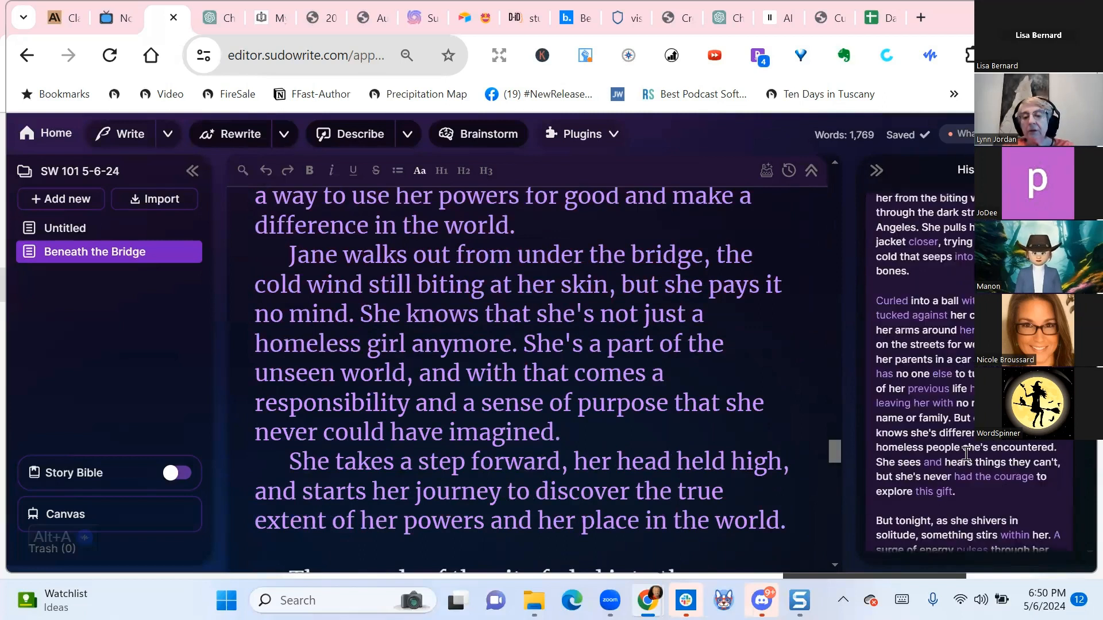
scroll(966, 454, down, 5)
scroll(967, 453, down, 1)
scroll(967, 454, up, 7)
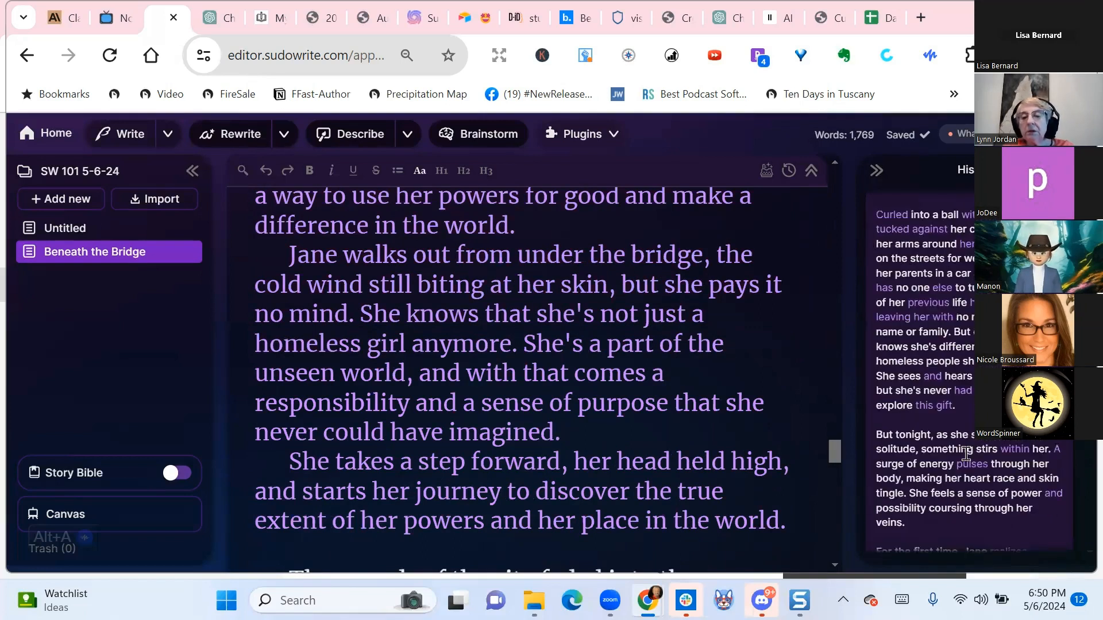
scroll(968, 459, up, 5)
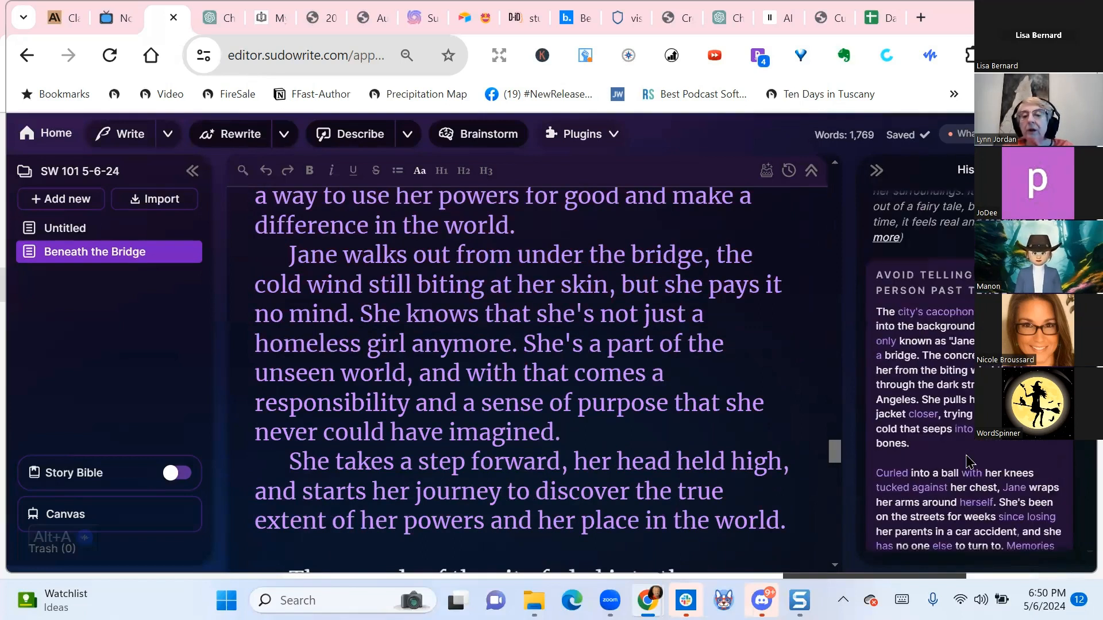
scroll(968, 459, up, 5)
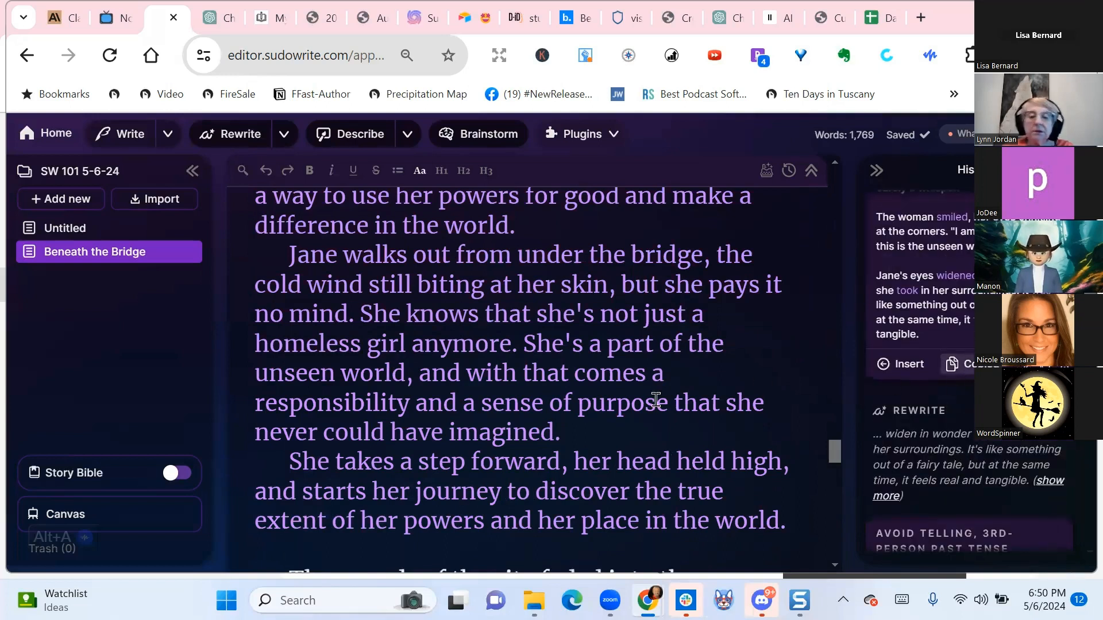
scroll(652, 401, down, 8)
scroll(517, 401, down, 15)
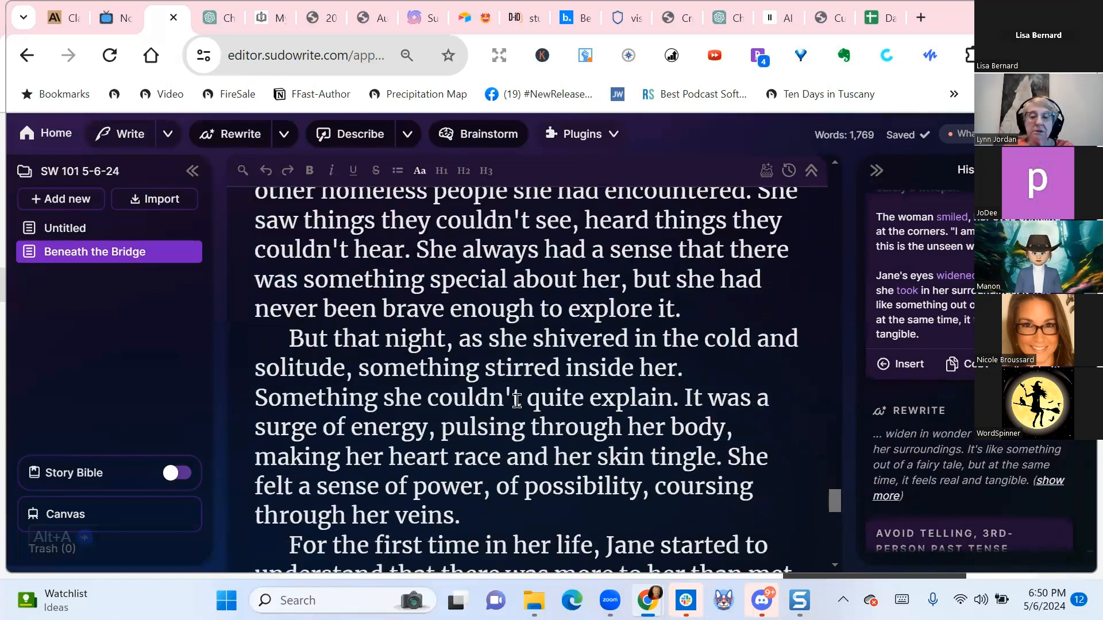
click(419, 526)
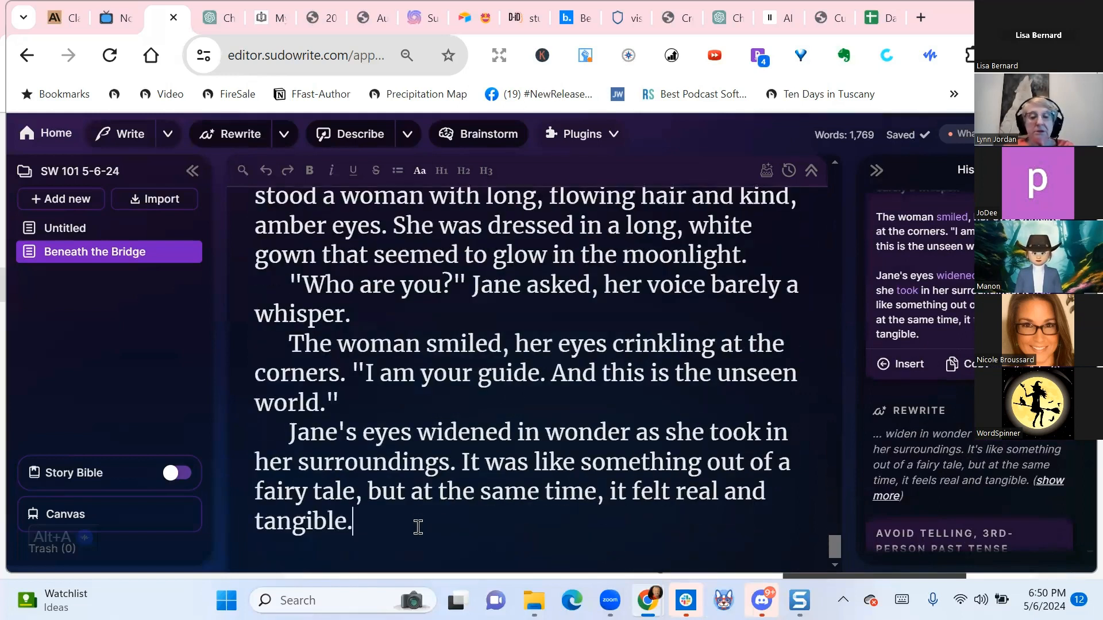
key(Return)
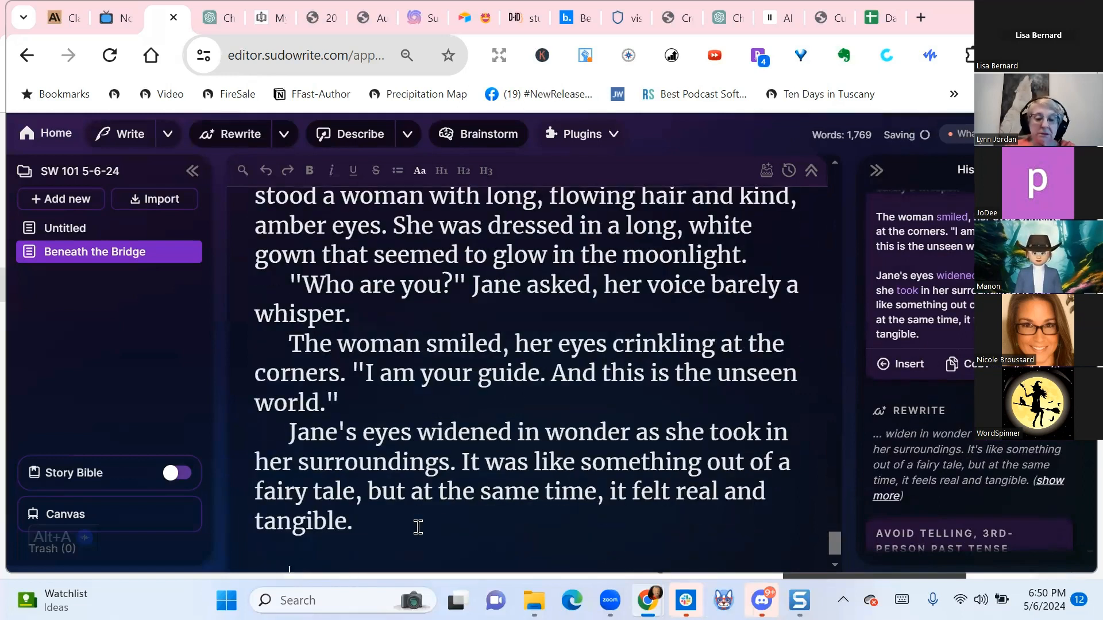
key(super+v)
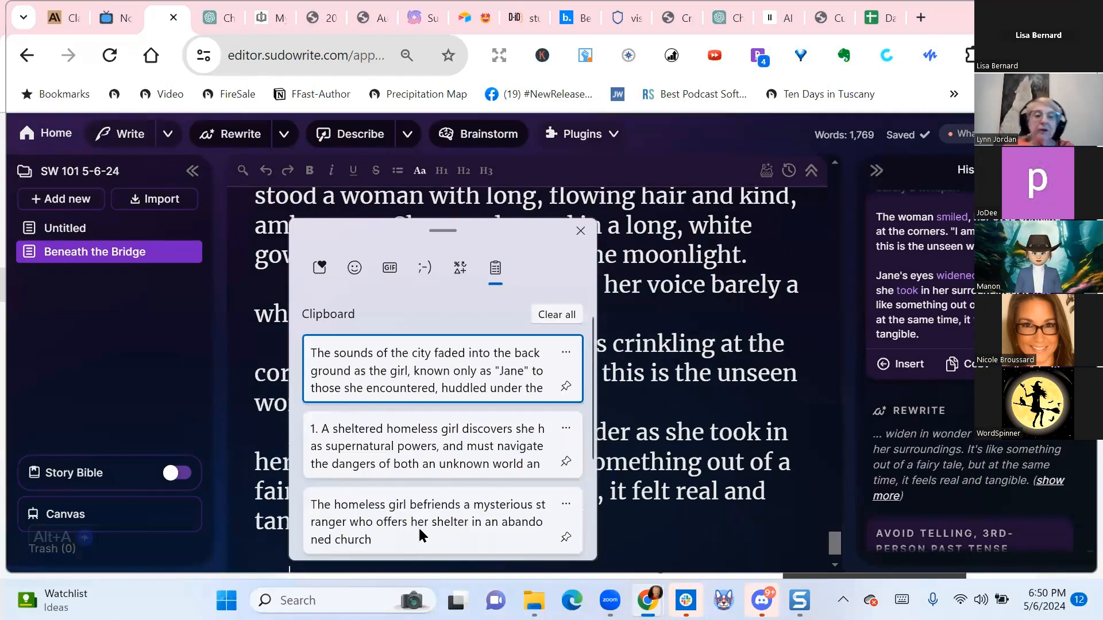
click(414, 353)
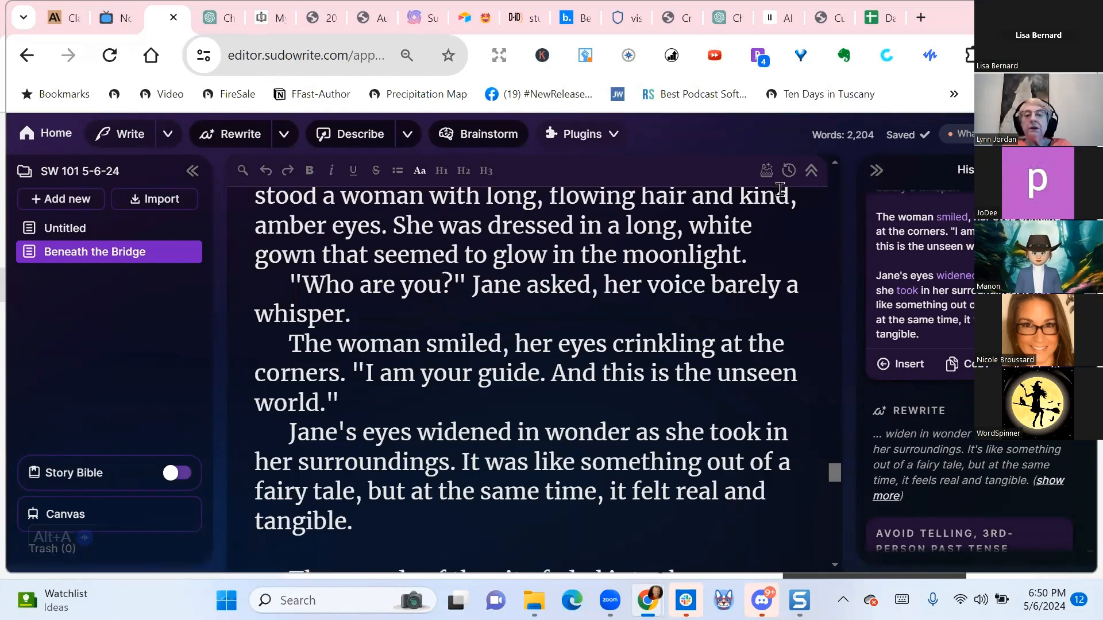
Examine the May 6, 2024 6:34 PM and 6:40 PM versions in the document history, and close it without restoring either
click(790, 171)
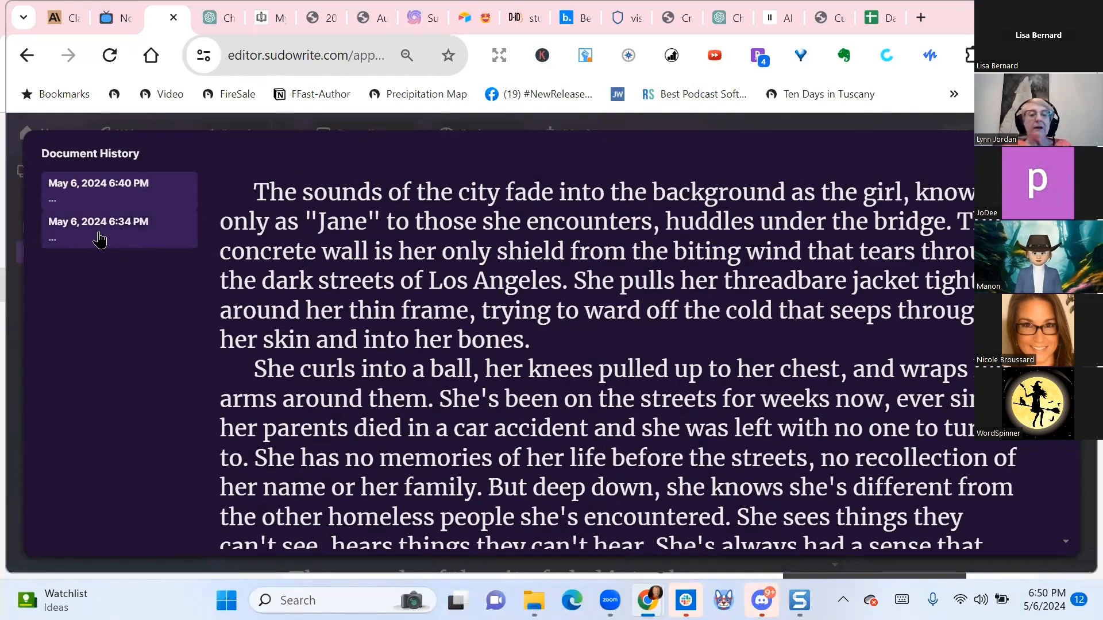
click(149, 231)
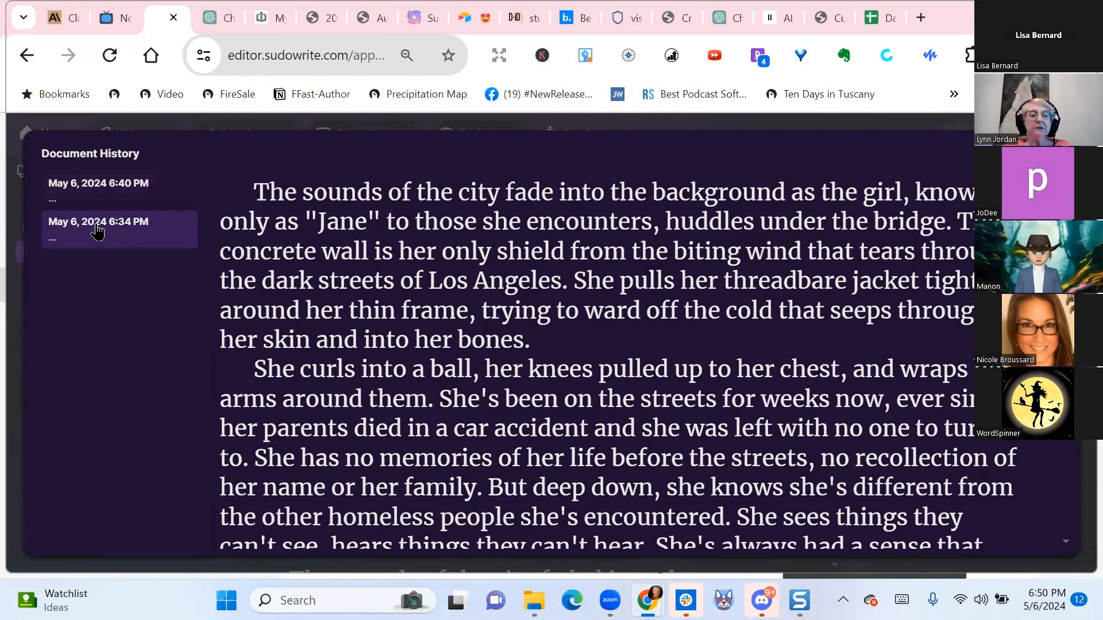
scroll(686, 284, down, 10)
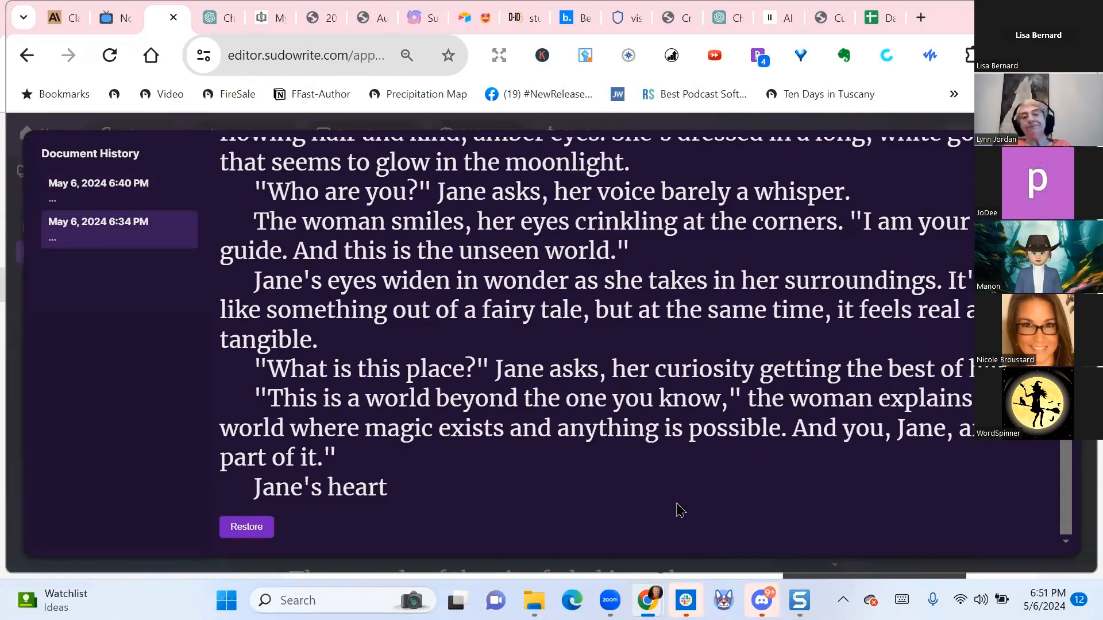
scroll(679, 510, up, 15)
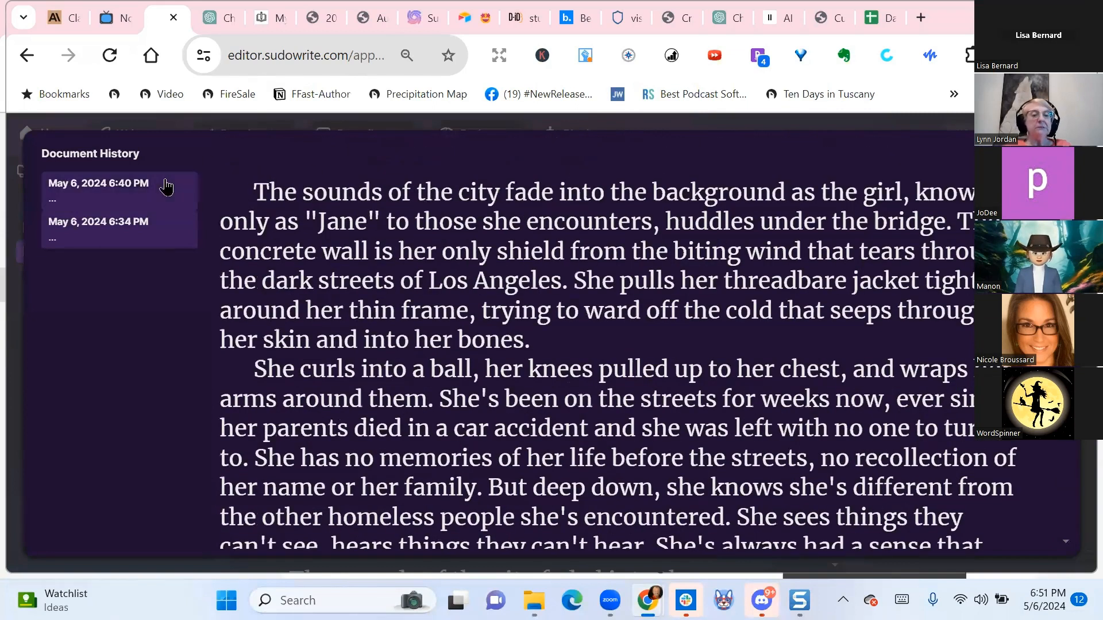
click(127, 186)
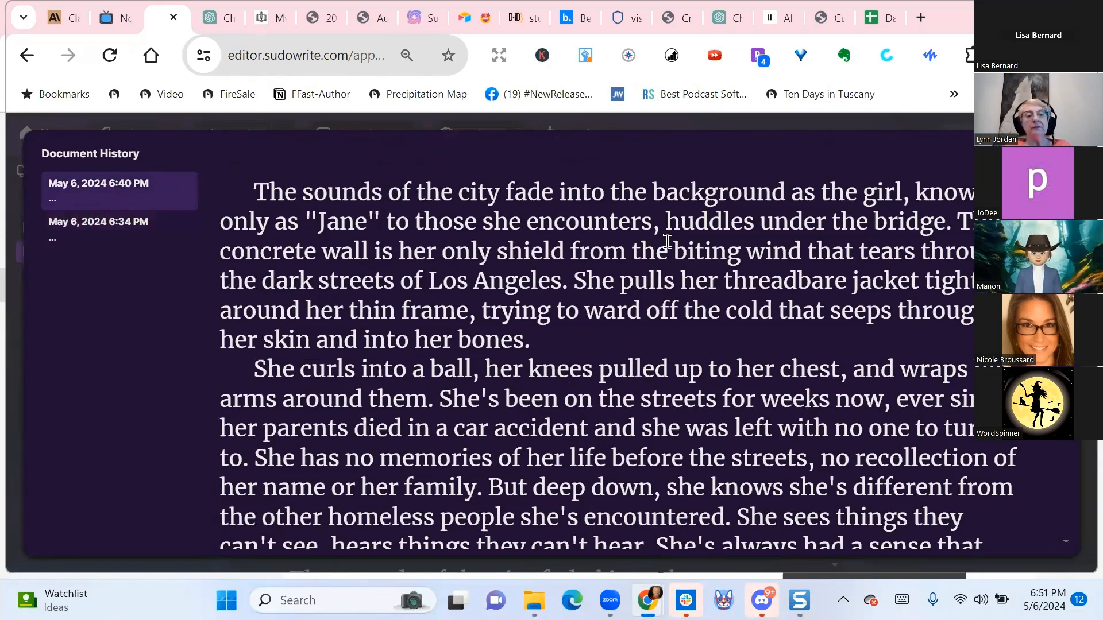
scroll(685, 256, down, 20)
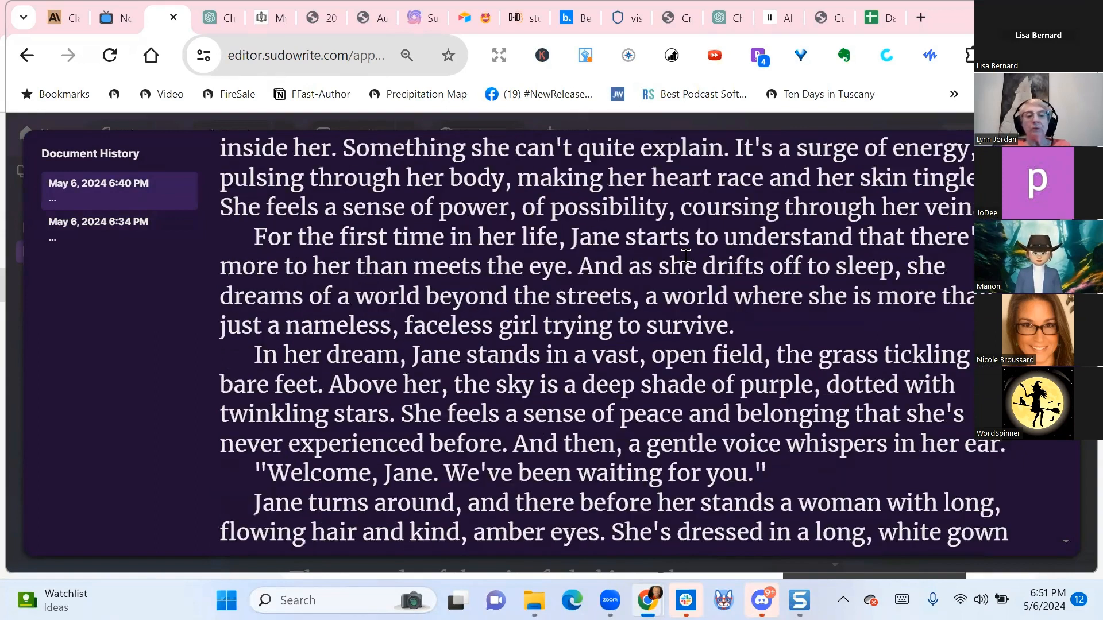
scroll(685, 256, down, 10)
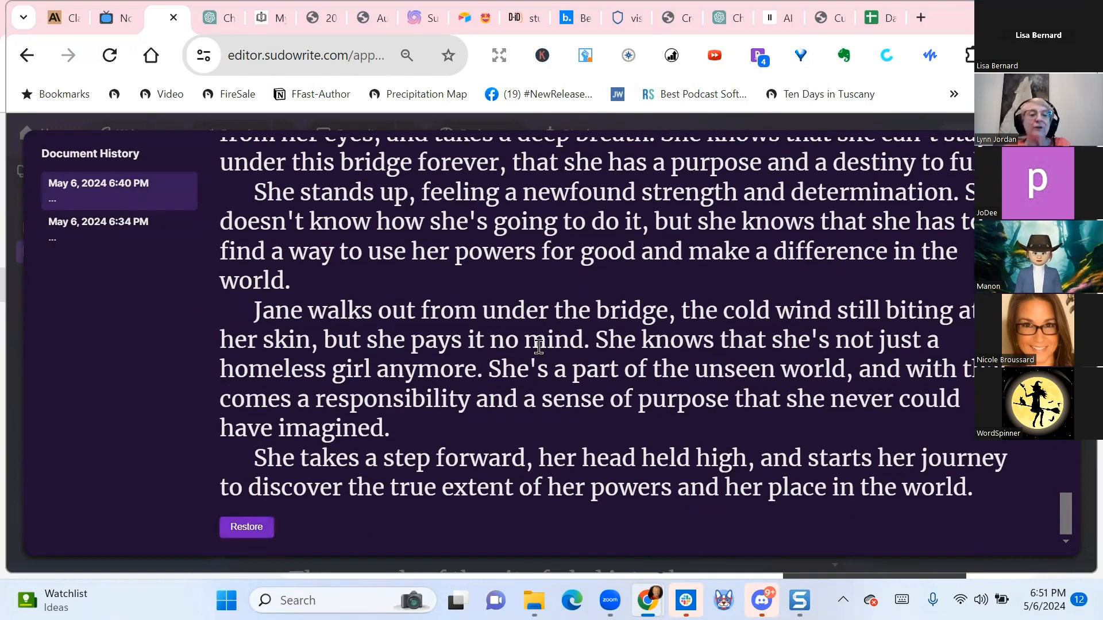
click(112, 228)
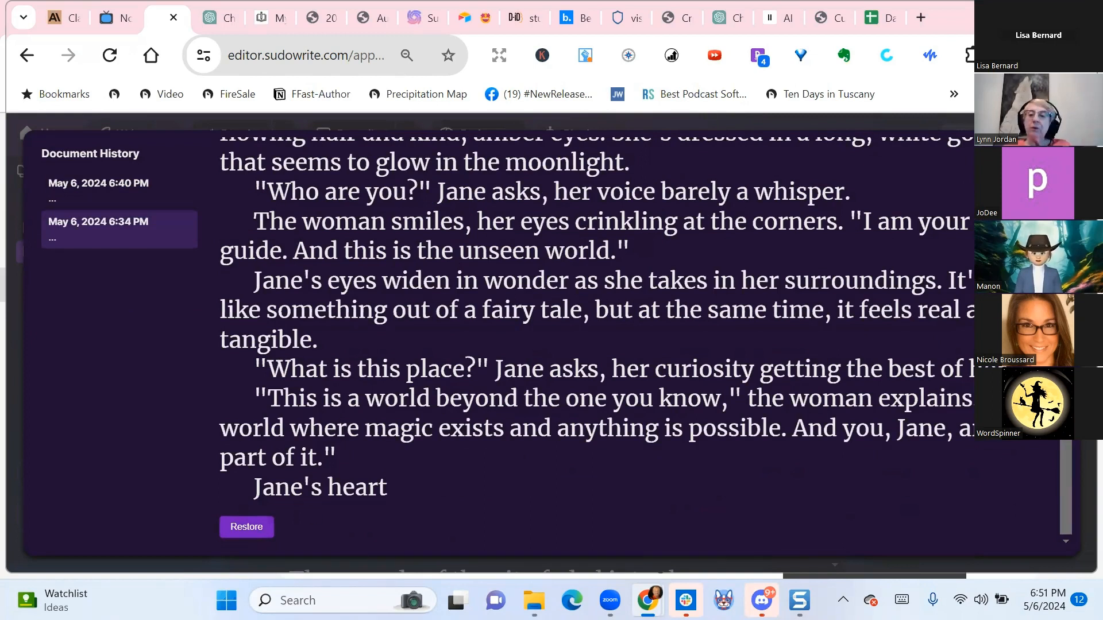
key(Escape)
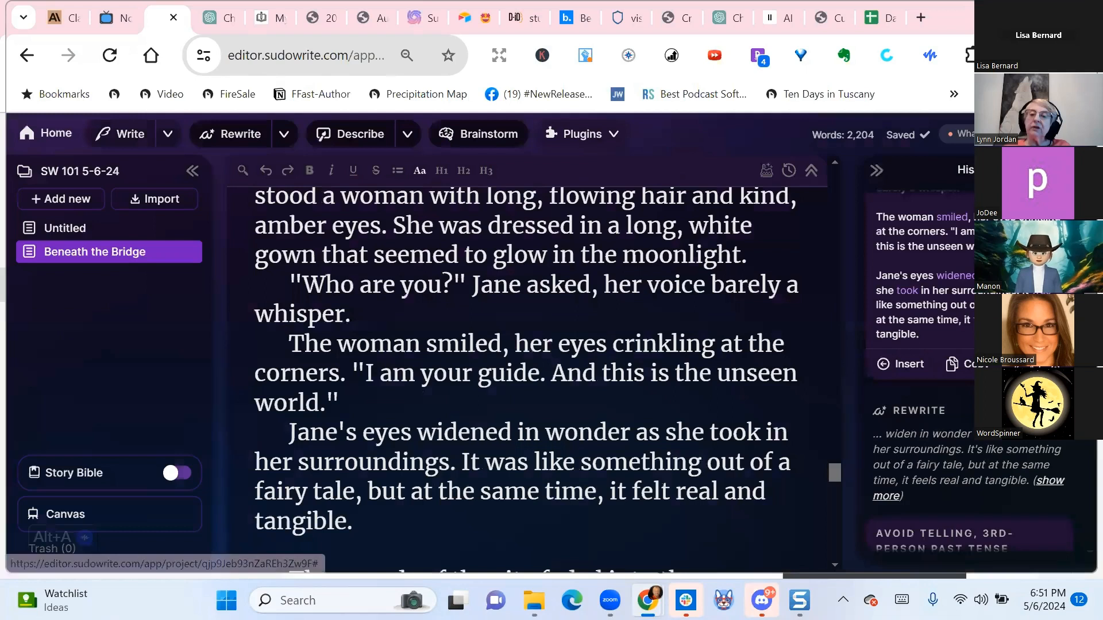
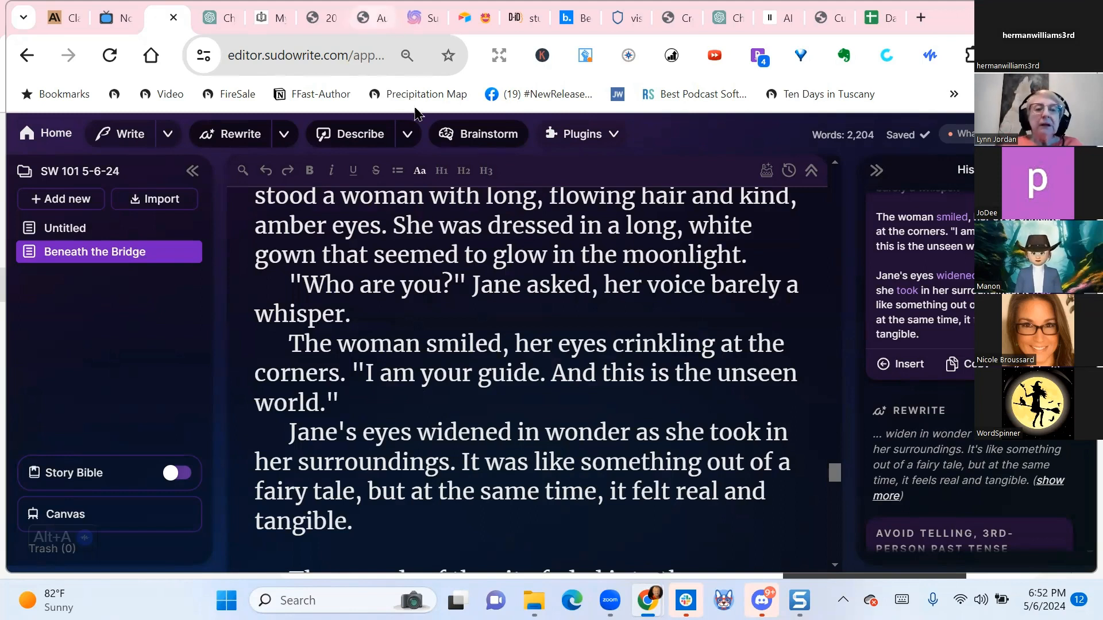
Disable Metaphor and Taste in the Describe options, keeping Sight, Smell, Sound and Touch enabled
click(410, 137)
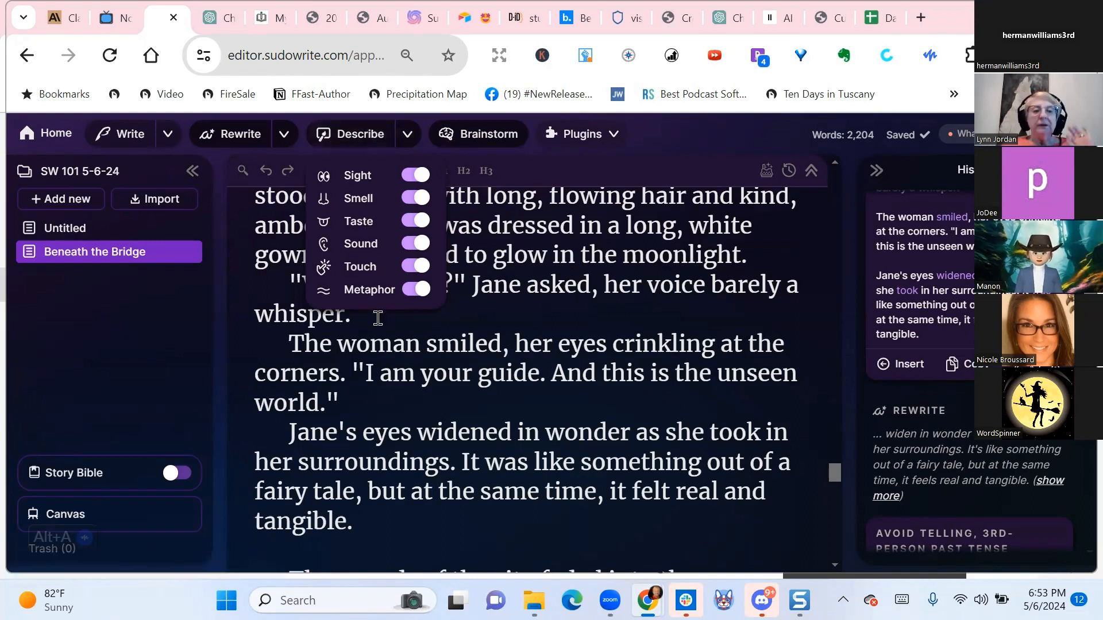
click(409, 290)
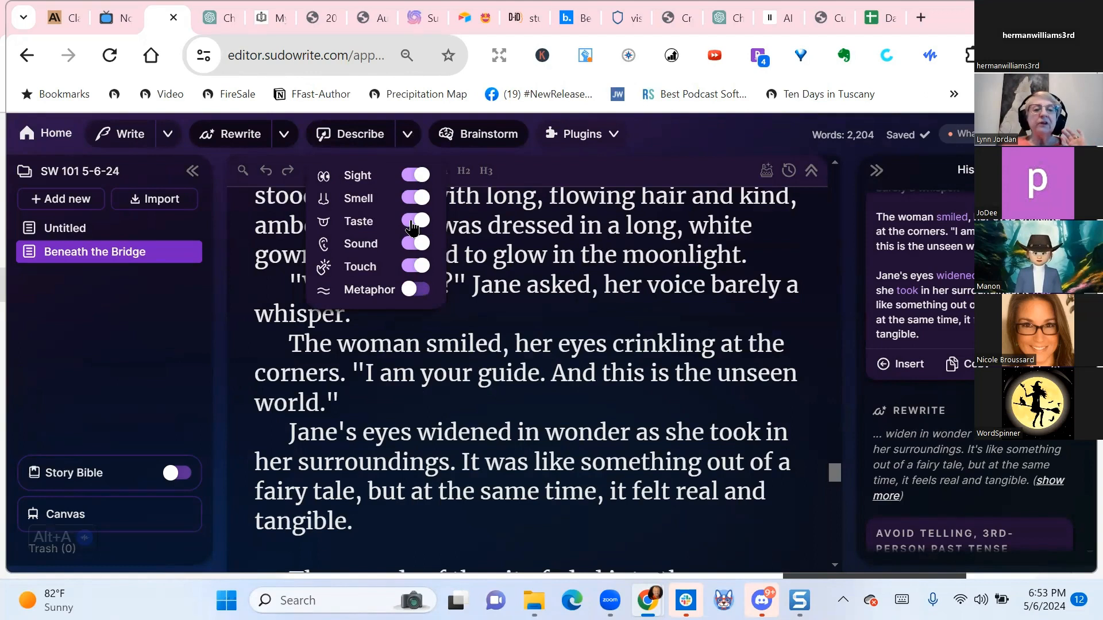
click(412, 226)
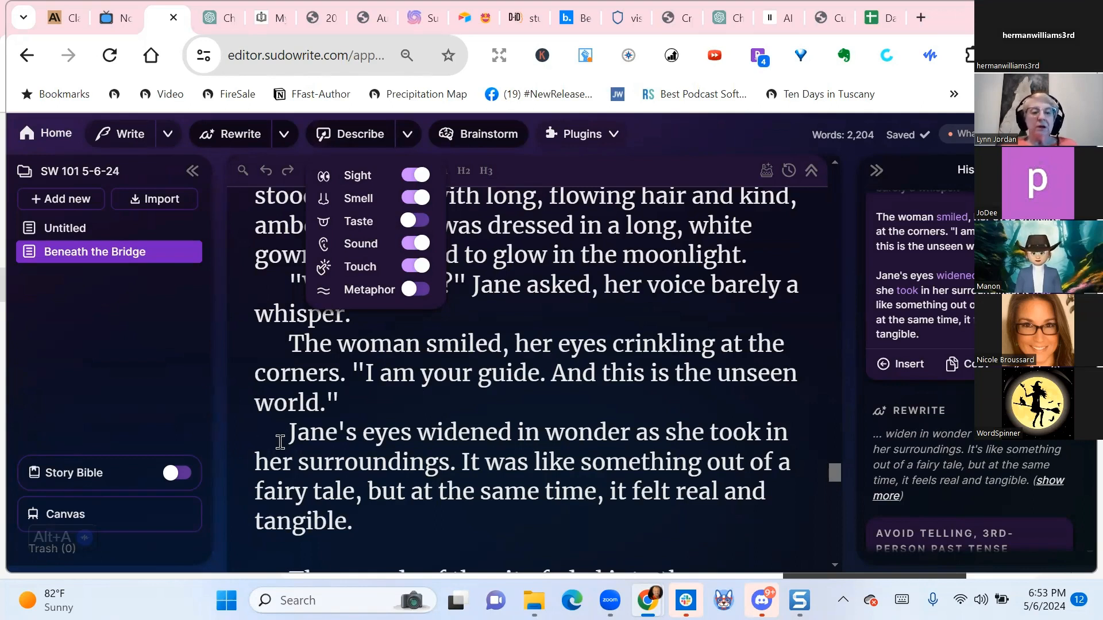
Generate Describe suggestions for the inserted paragraph beginning "Jane's eyes widened in wonder", and read through the Sight and Smell results
drag(289, 432, 505, 541)
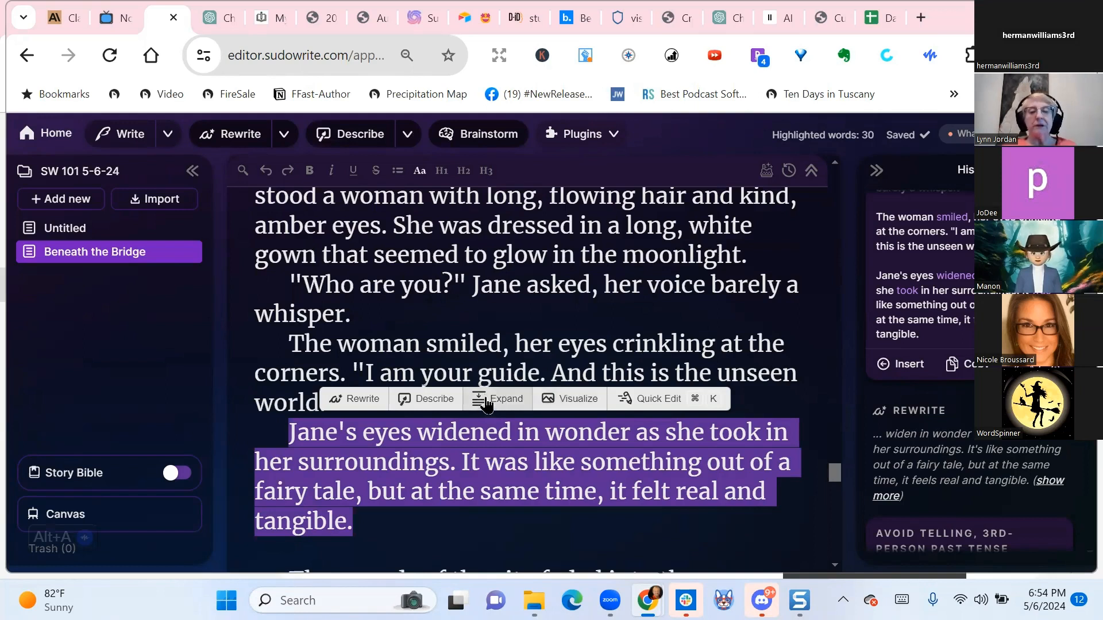
click(417, 404)
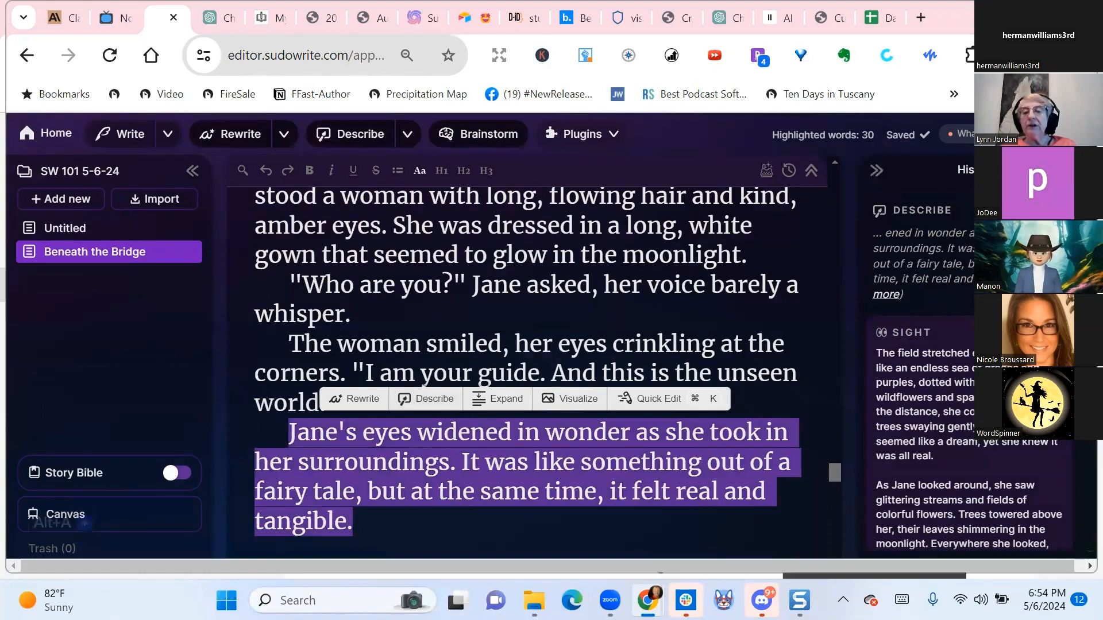
scroll(988, 356, down, 3)
scroll(919, 368, up, 2)
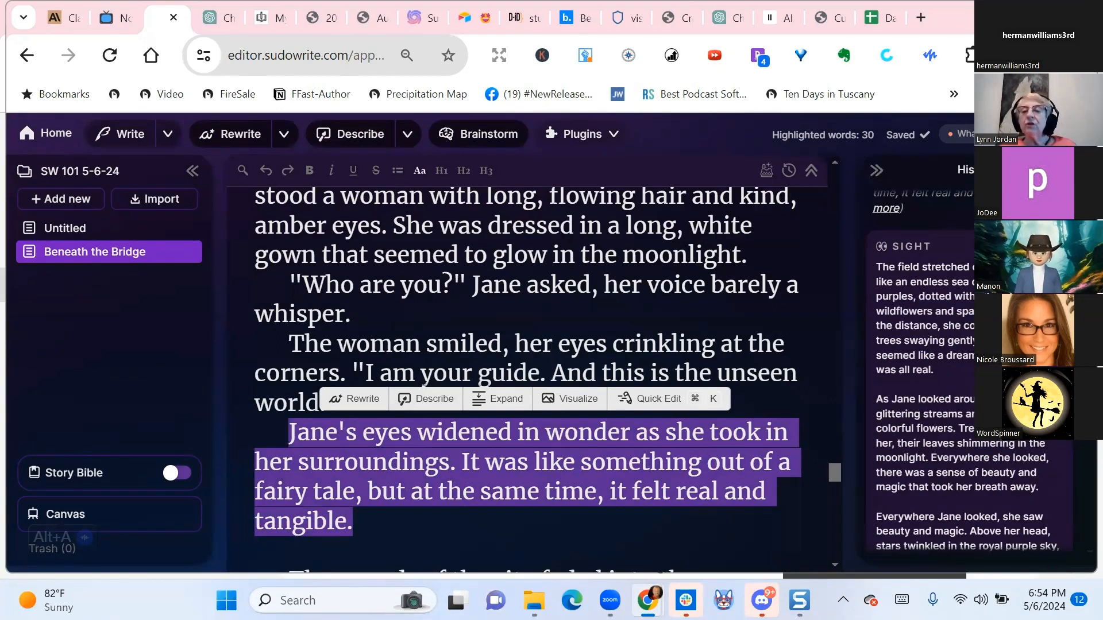
scroll(919, 367, down, 2)
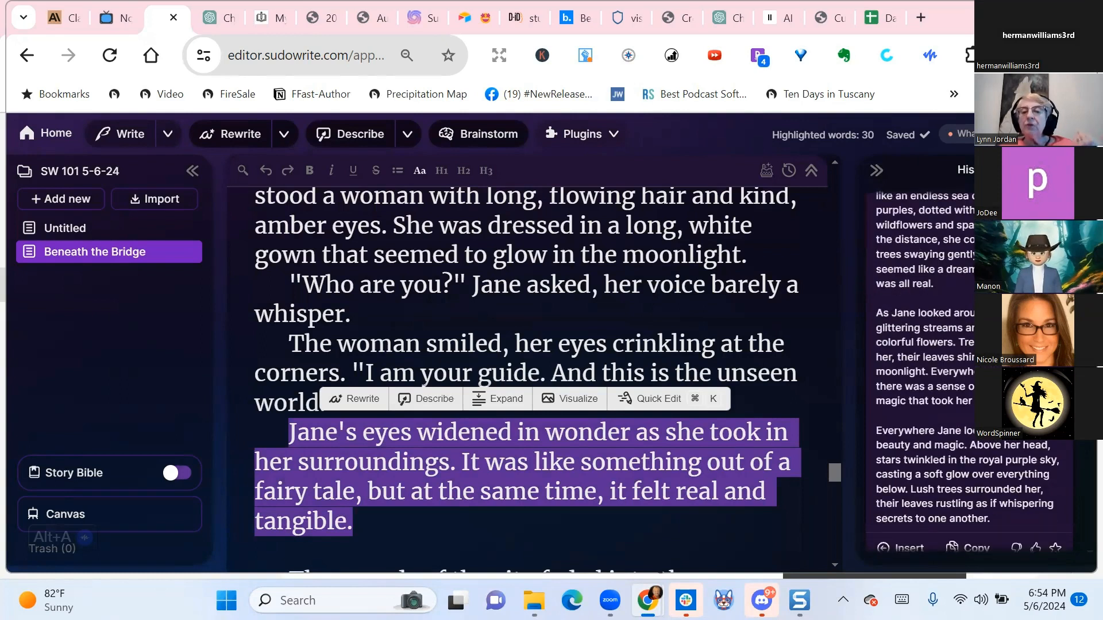
scroll(919, 367, down, 2)
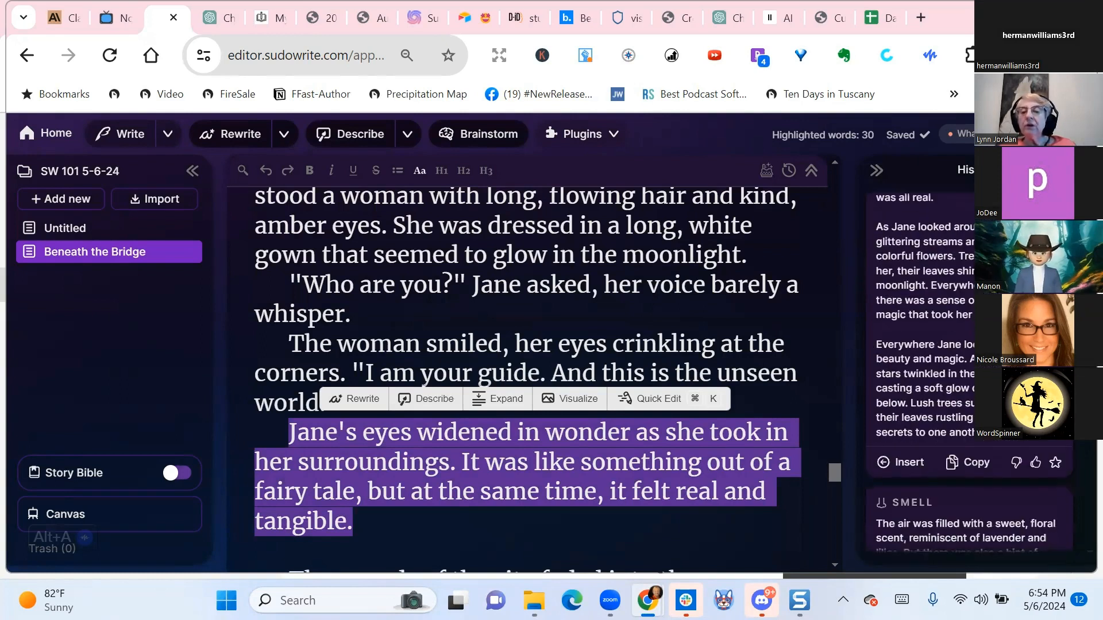
scroll(919, 368, down, 4)
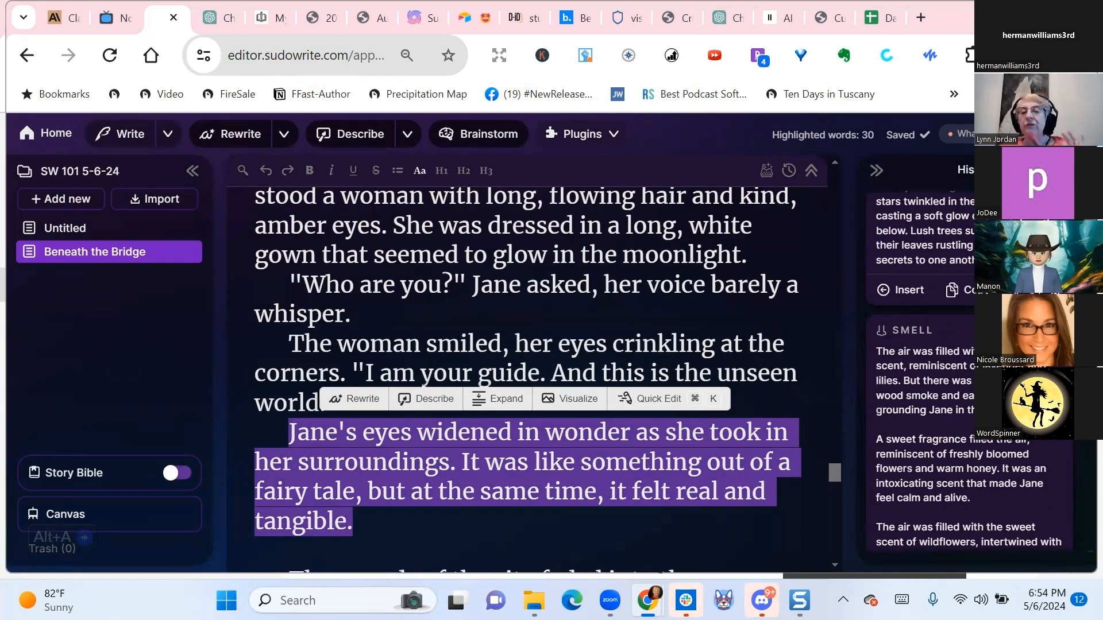
scroll(919, 368, down, 2)
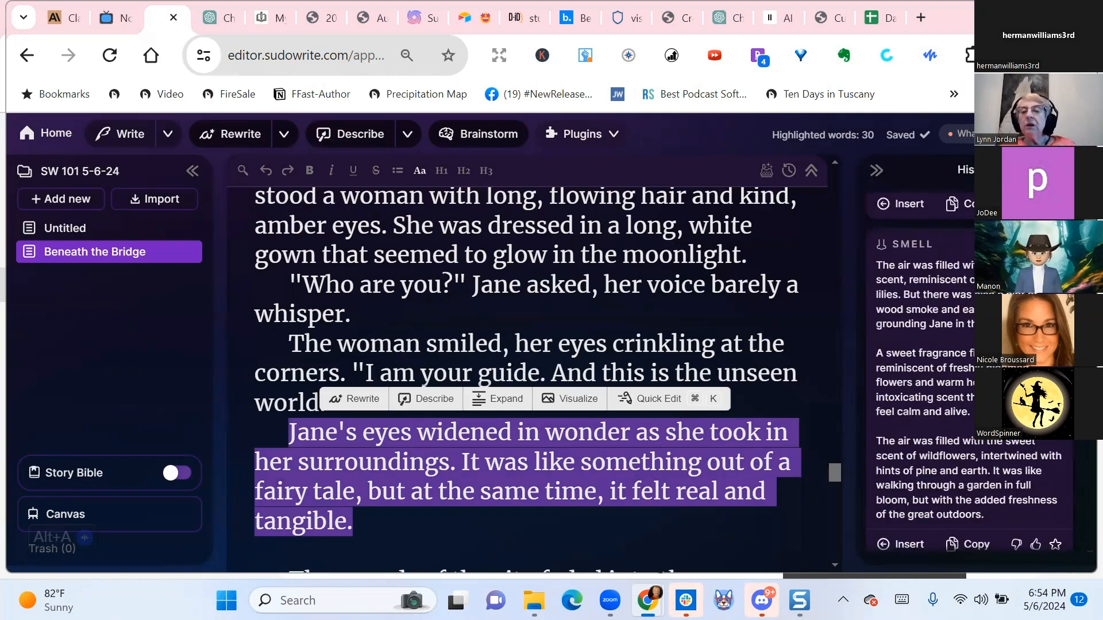
Read through the remaining Smell, Sound and Touch suggestions in the Describe results, then return to the Sight suggestions
scroll(919, 368, down, 2)
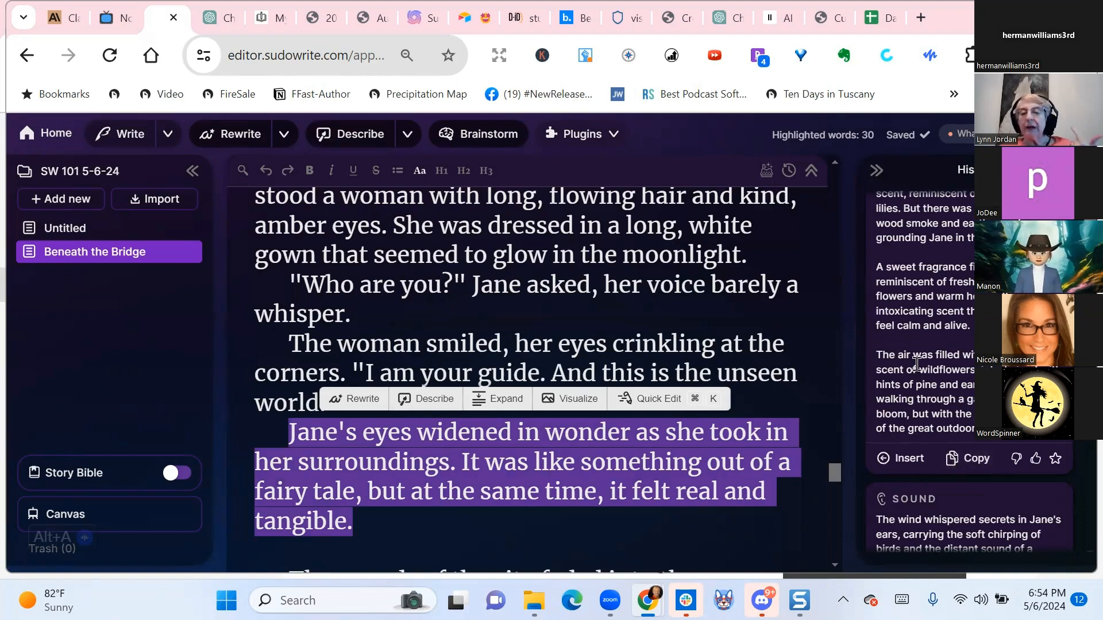
scroll(919, 362, down, 6)
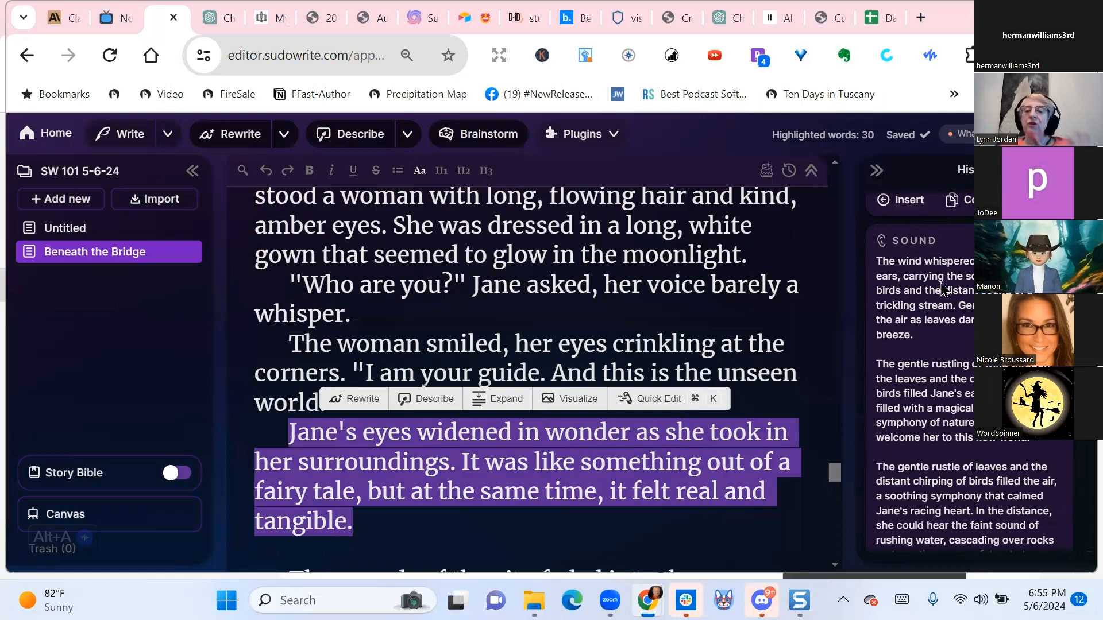
scroll(969, 368, down, 2)
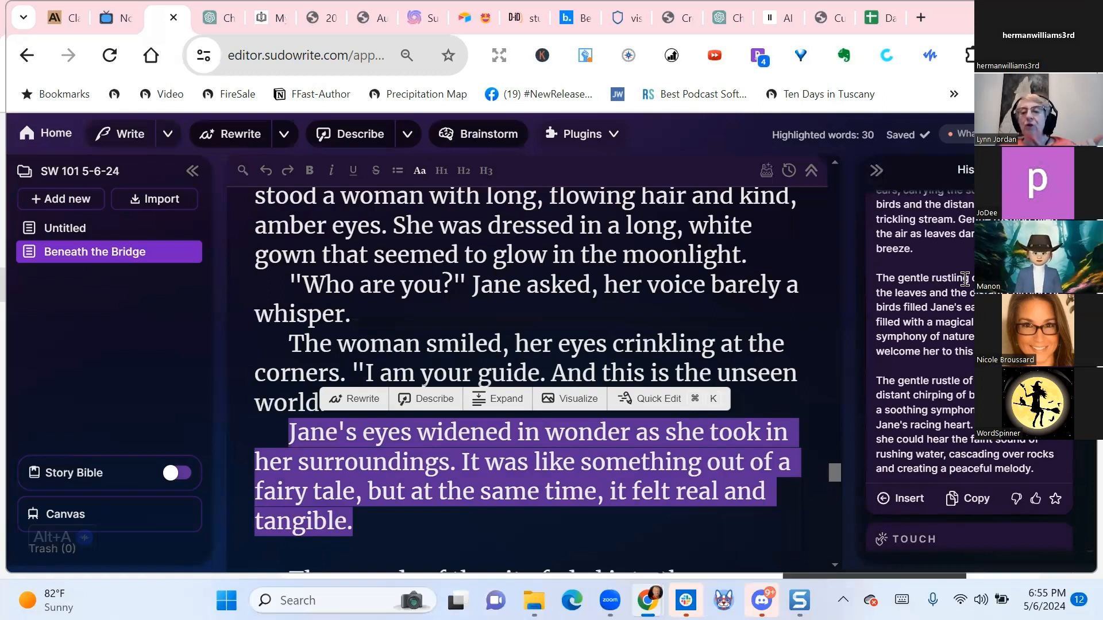
scroll(965, 279, down, 2)
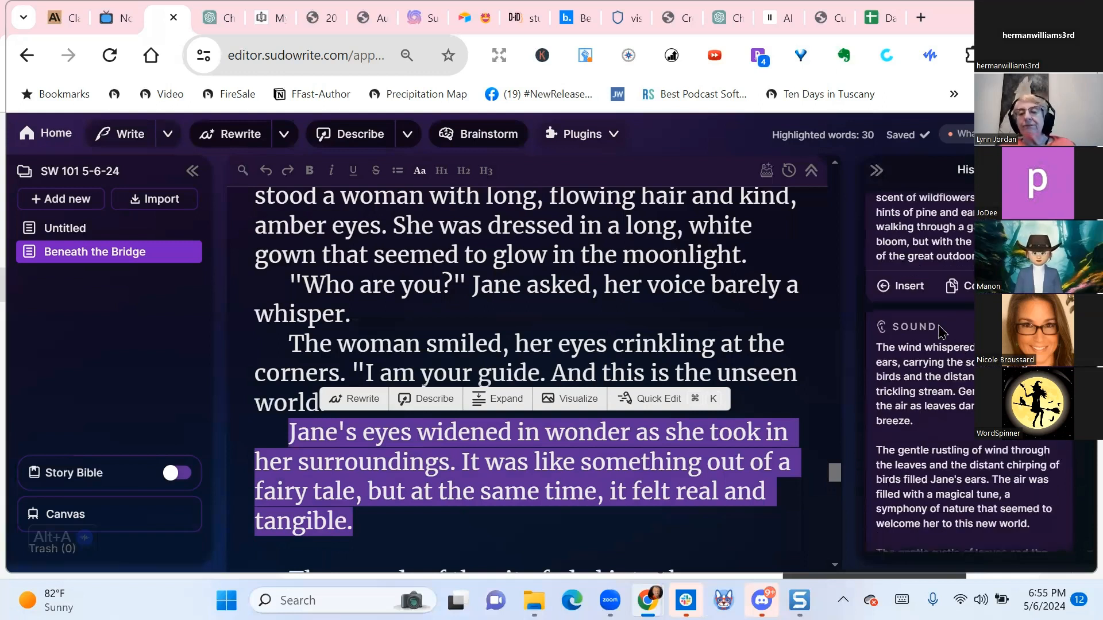
scroll(947, 347, down, 3)
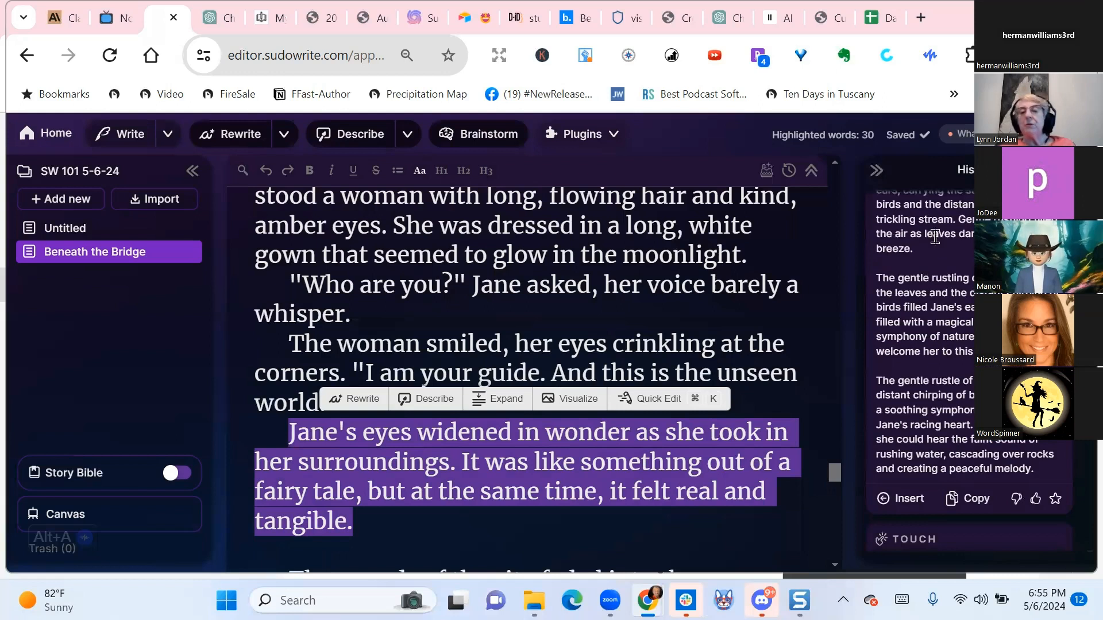
scroll(953, 261, down, 4)
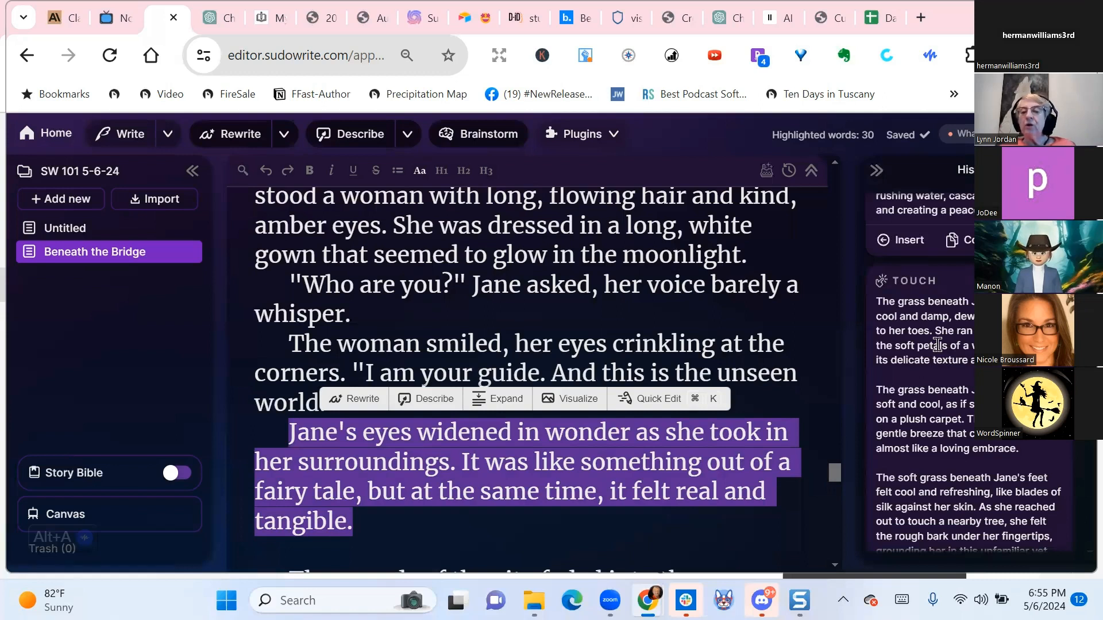
scroll(942, 402, down, 2)
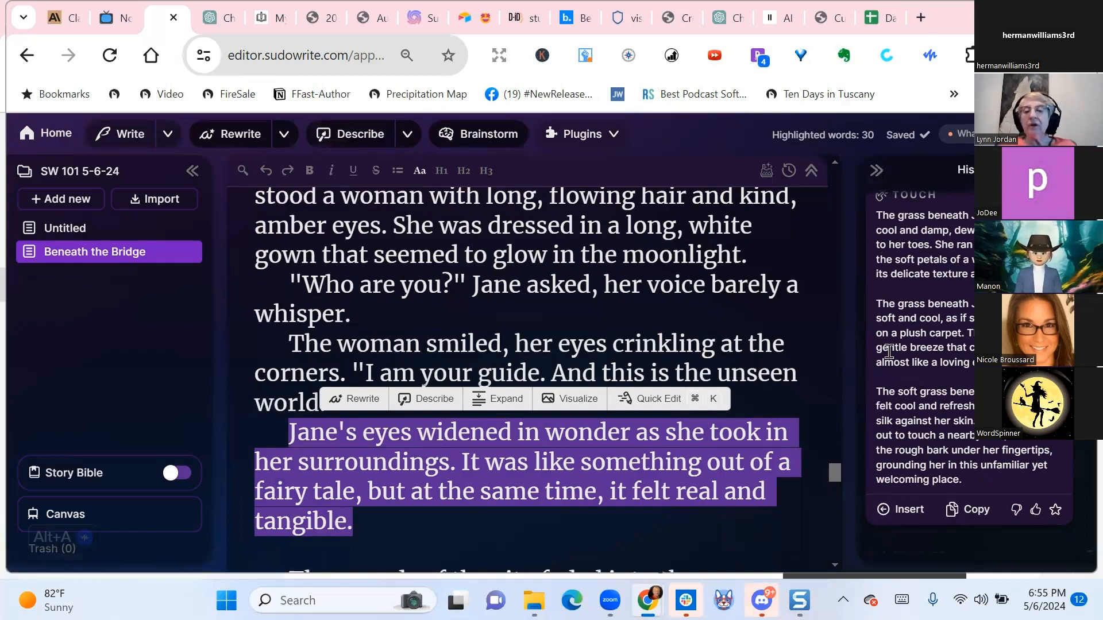
scroll(953, 393, down, 5)
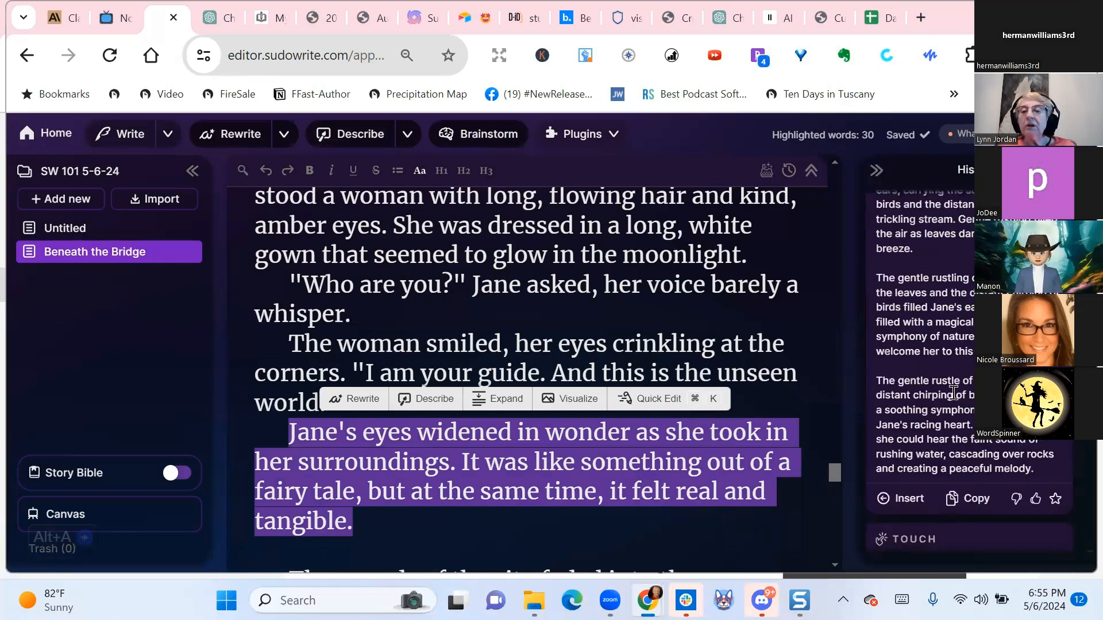
scroll(953, 392, down, 5)
scroll(953, 392, down, 5)
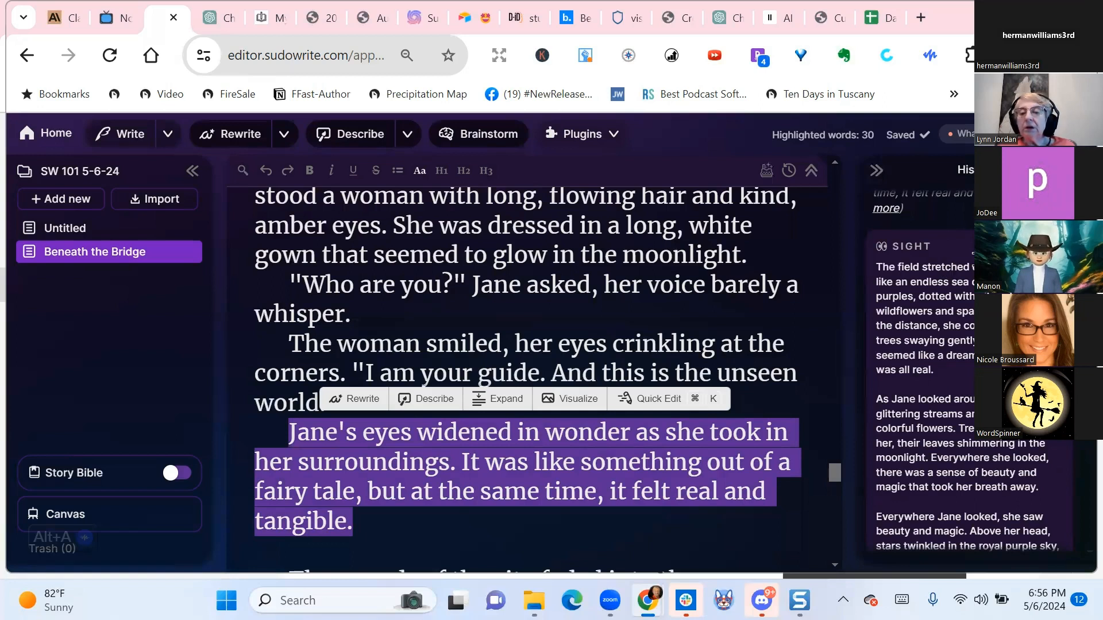
Copy the Sight suggestion beginning "As Jane looked around" and paste it as a new paragraph after the one ending "real and tangible."
scroll(942, 276, down, 3)
drag(934, 403, 869, 322)
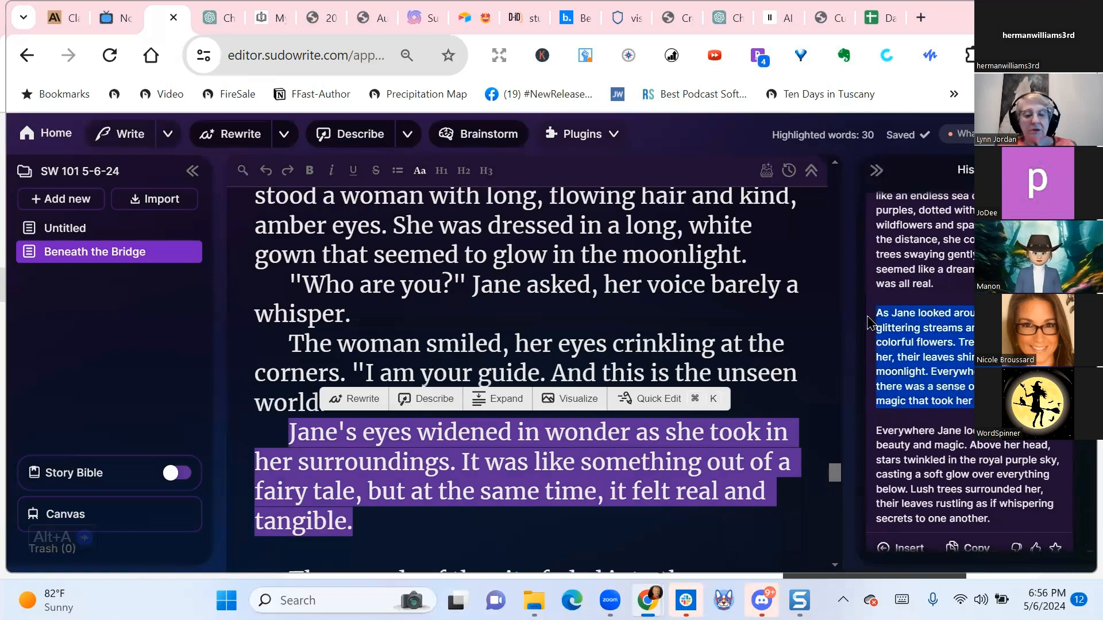
click(391, 524)
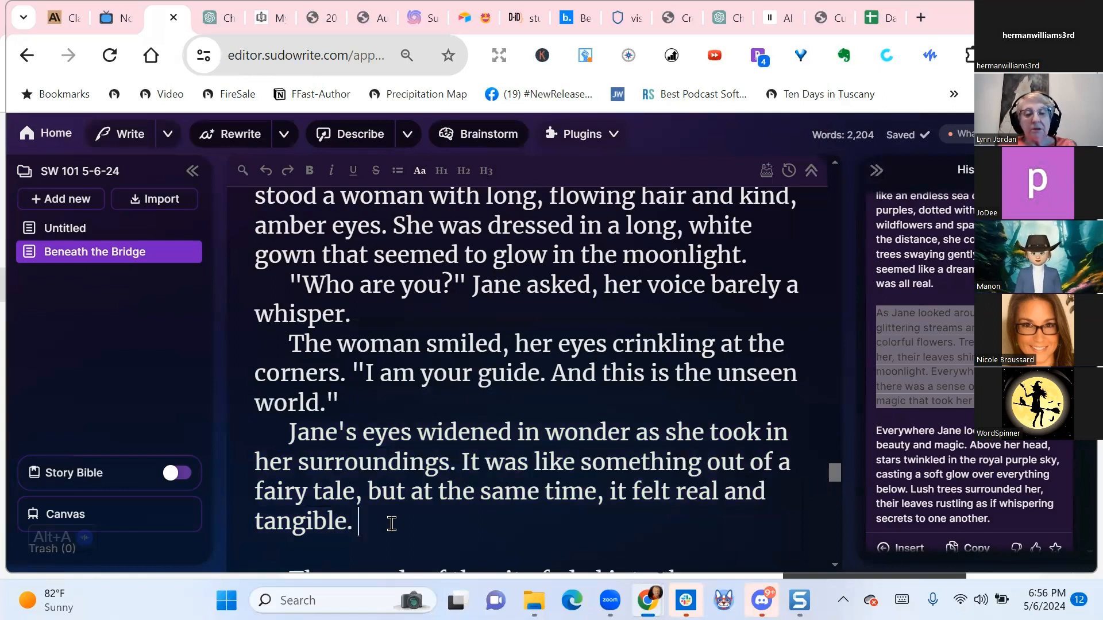
text(As Jane looked around, she saw glittering streams and fields of colorful flowers. Trees towered above her, their leaves shimmering in the moonlight. Everywhere she looked, there was a sense of beauty and magic that took her breath away.)
scroll(451, 382, down, 3)
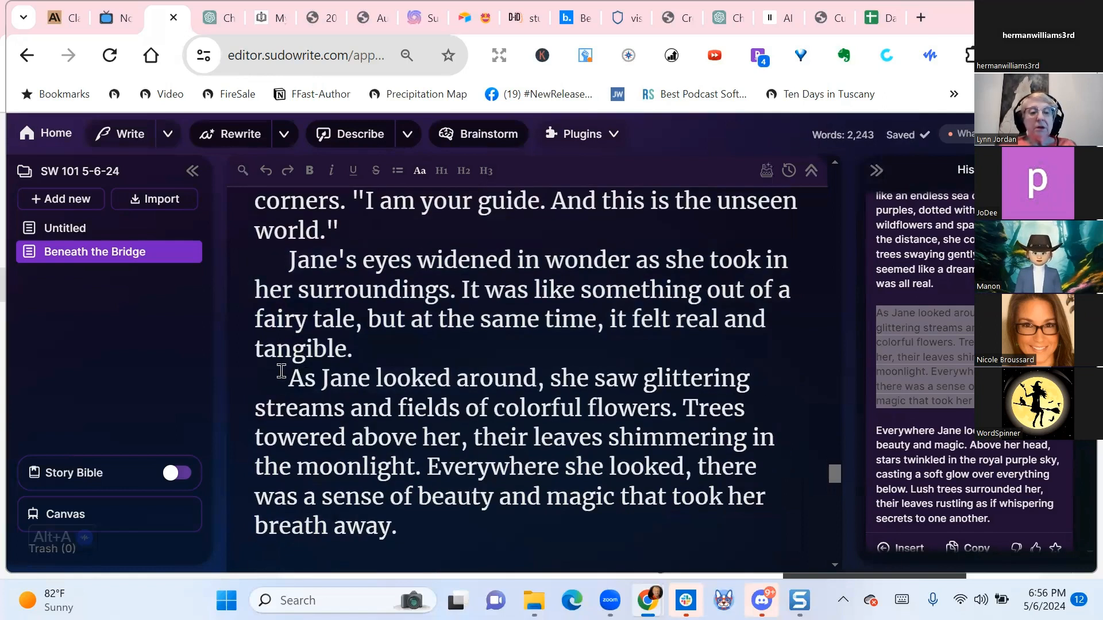
Generate an image of the pasted paragraph beginning "As Jane looked around" with Visualize
drag(290, 376, 563, 527)
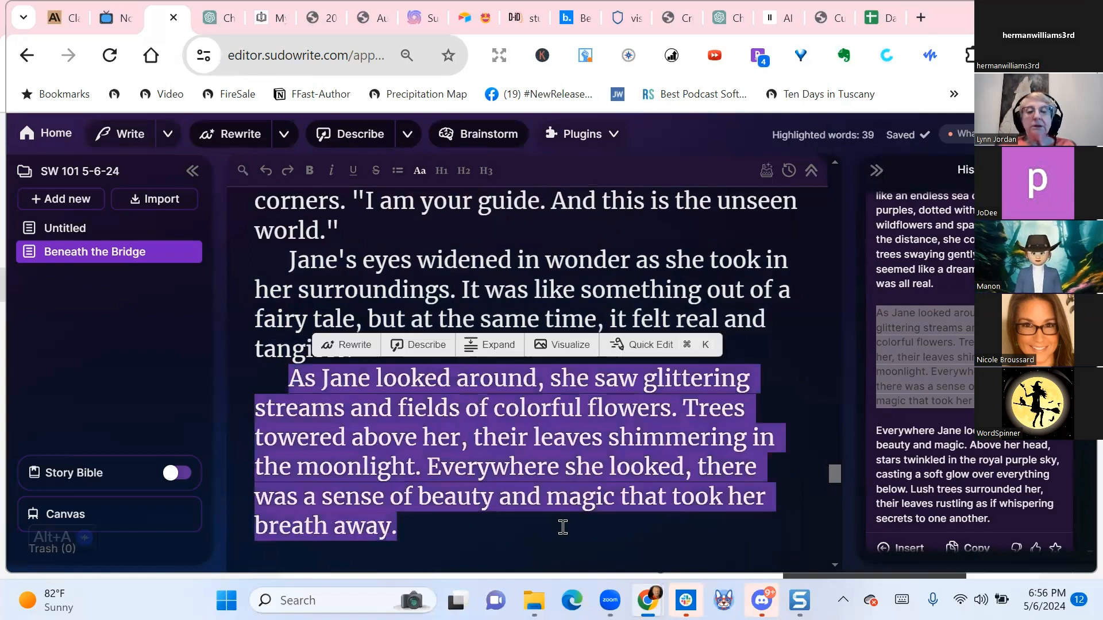
click(563, 346)
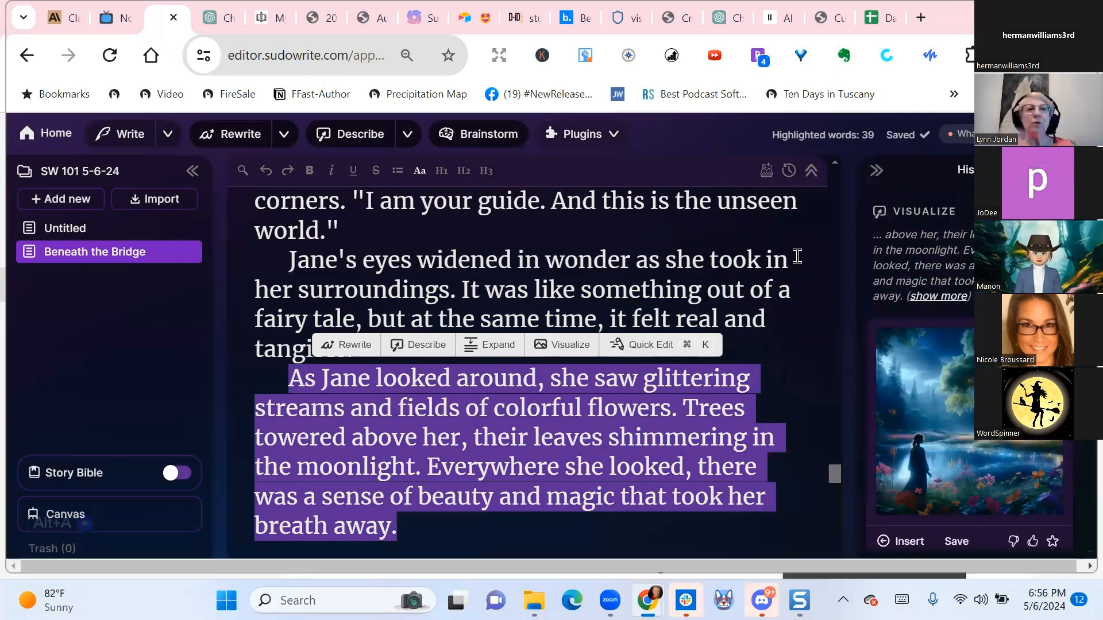
scroll(797, 256, down, 3)
scroll(970, 402, down, 1)
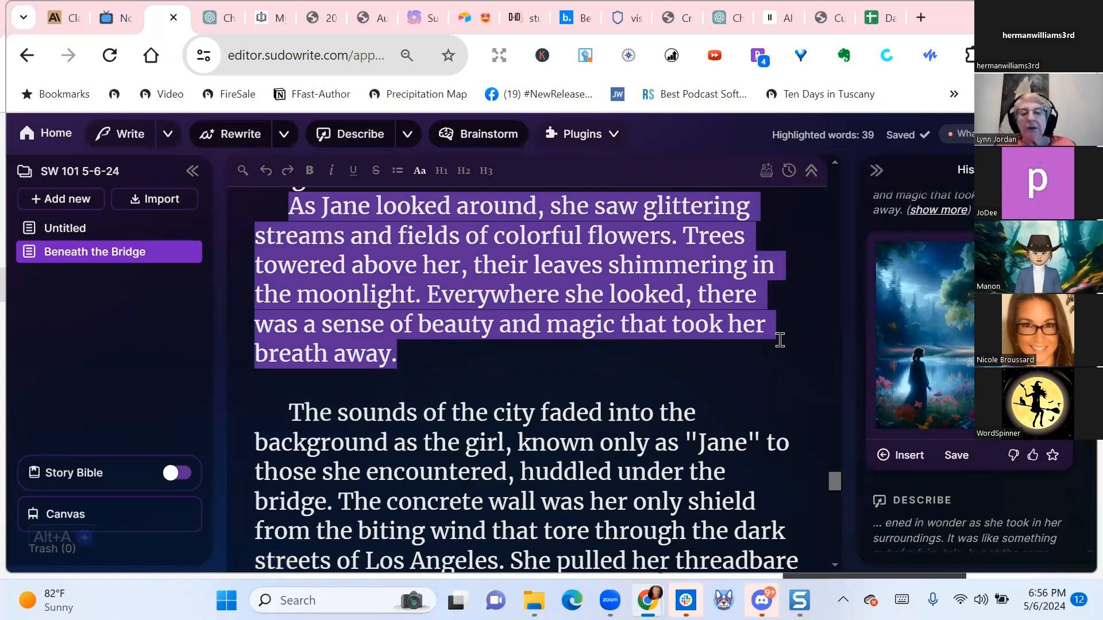
Insert the Visualize image into the document in place of the selected paragraph, and look over the inserted picture
click(907, 457)
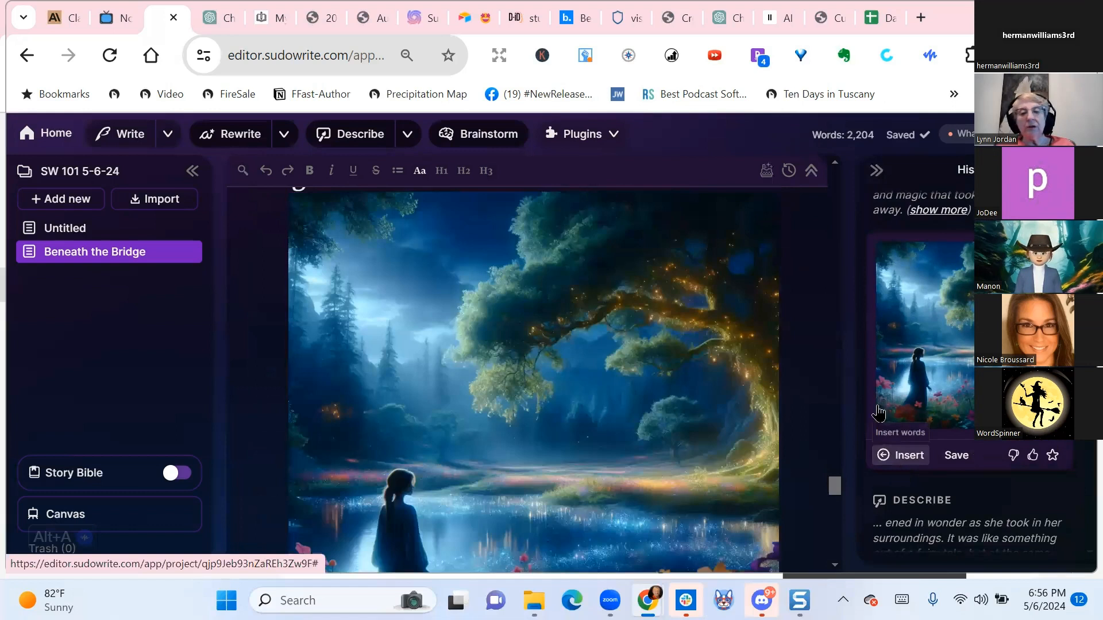
scroll(811, 270, down, 3)
scroll(810, 271, down, 1)
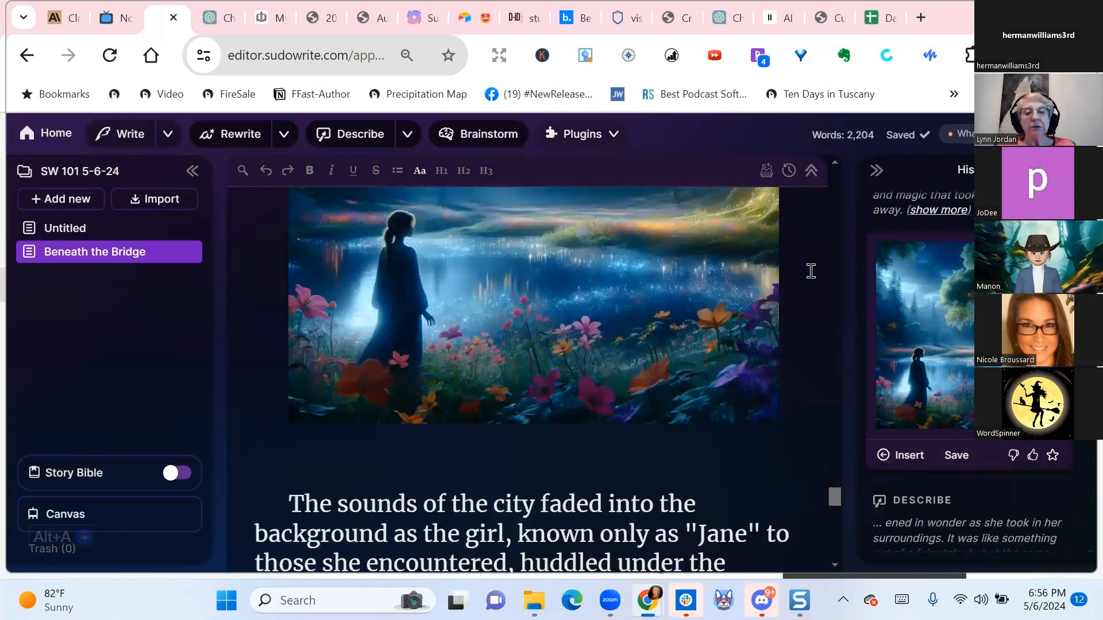
scroll(806, 333, up, 3)
scroll(807, 334, up, 3)
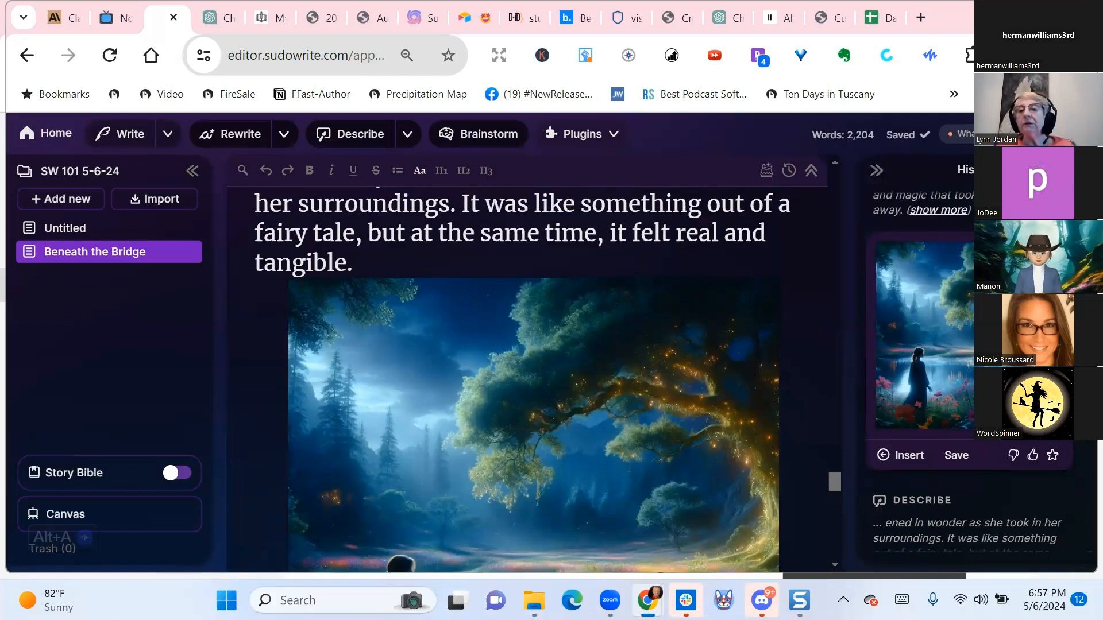
Show the account's recent activity and check the credits used by Visualize, Describe and Rewrite
click(1073, 134)
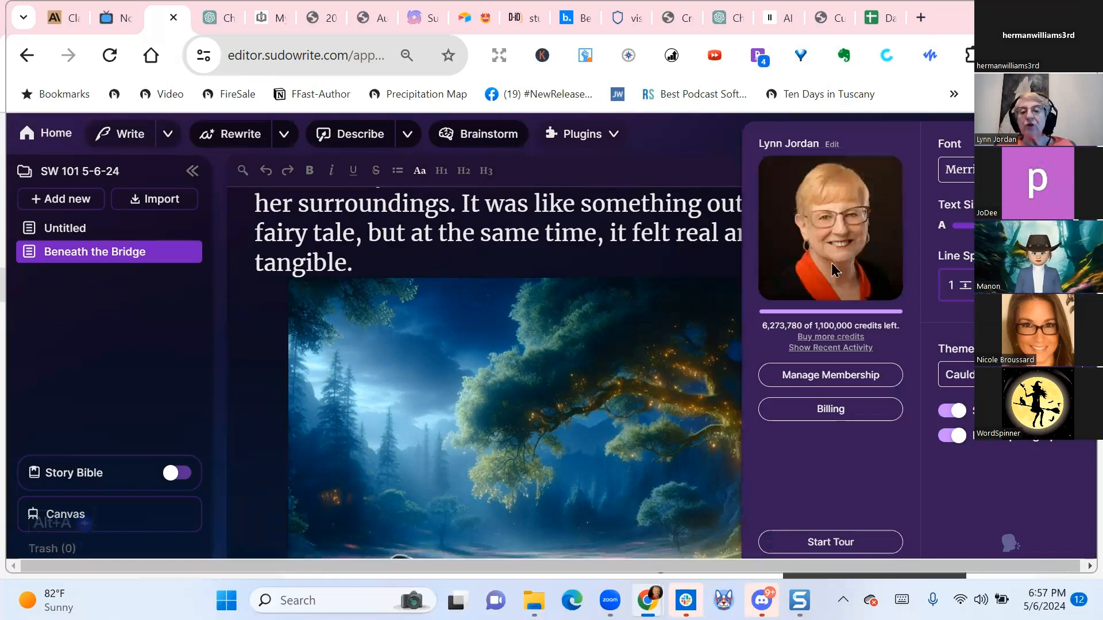
click(816, 349)
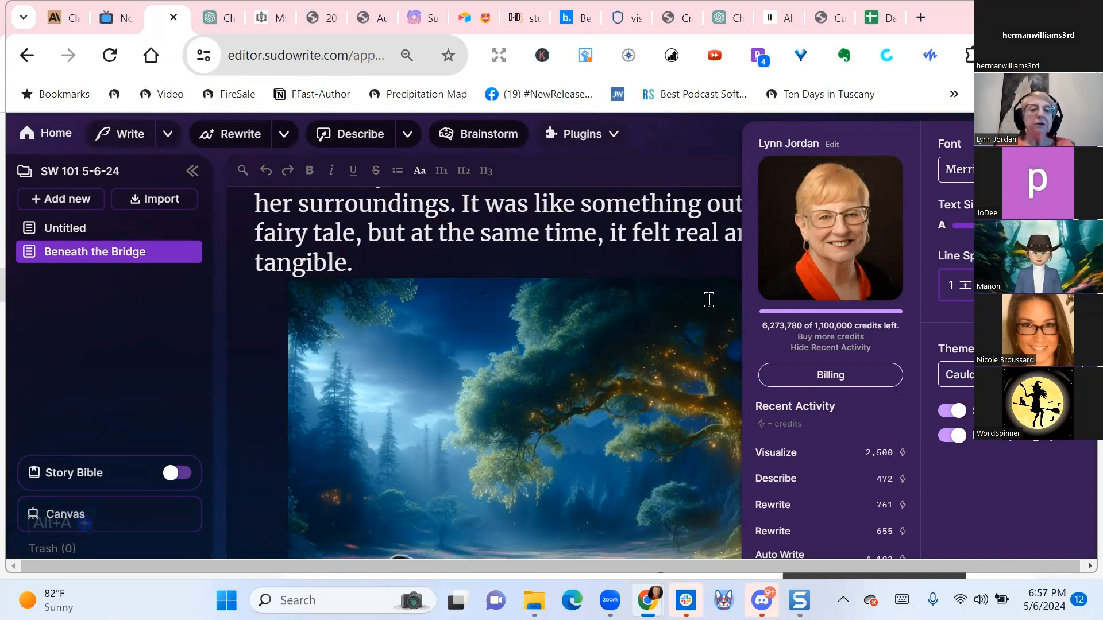
scroll(685, 322, down, 10)
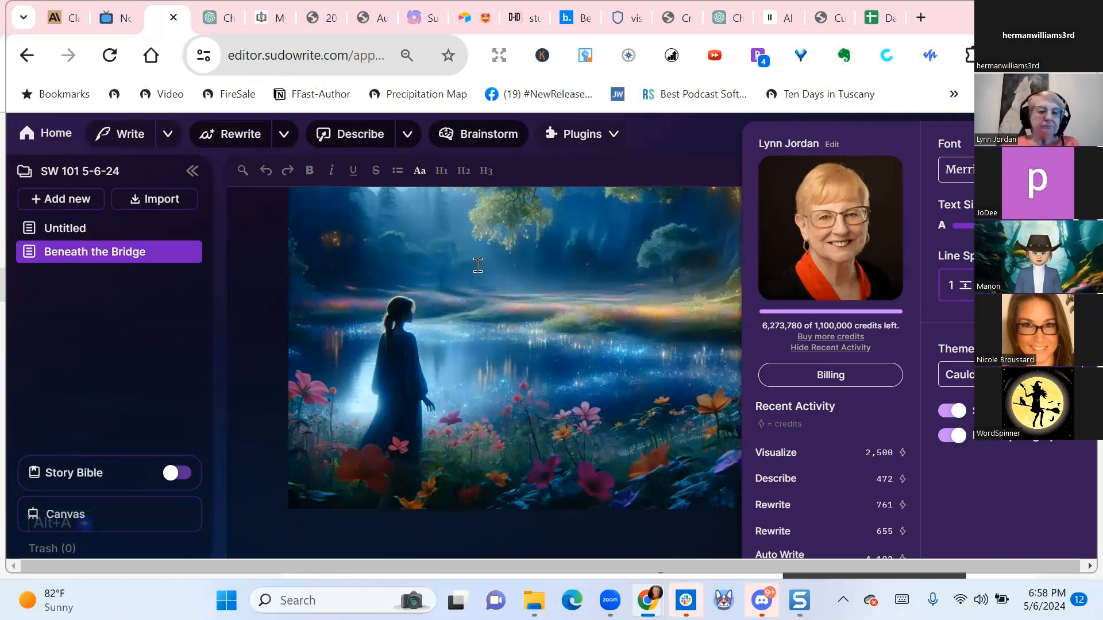
scroll(477, 266, down, 2)
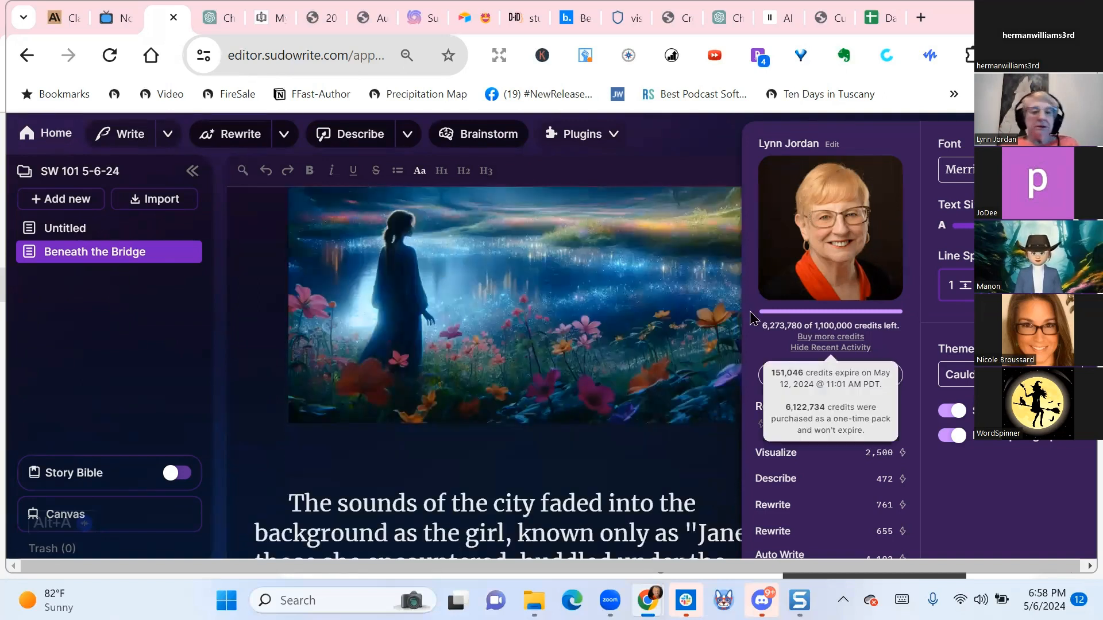
scroll(643, 375, down, 10)
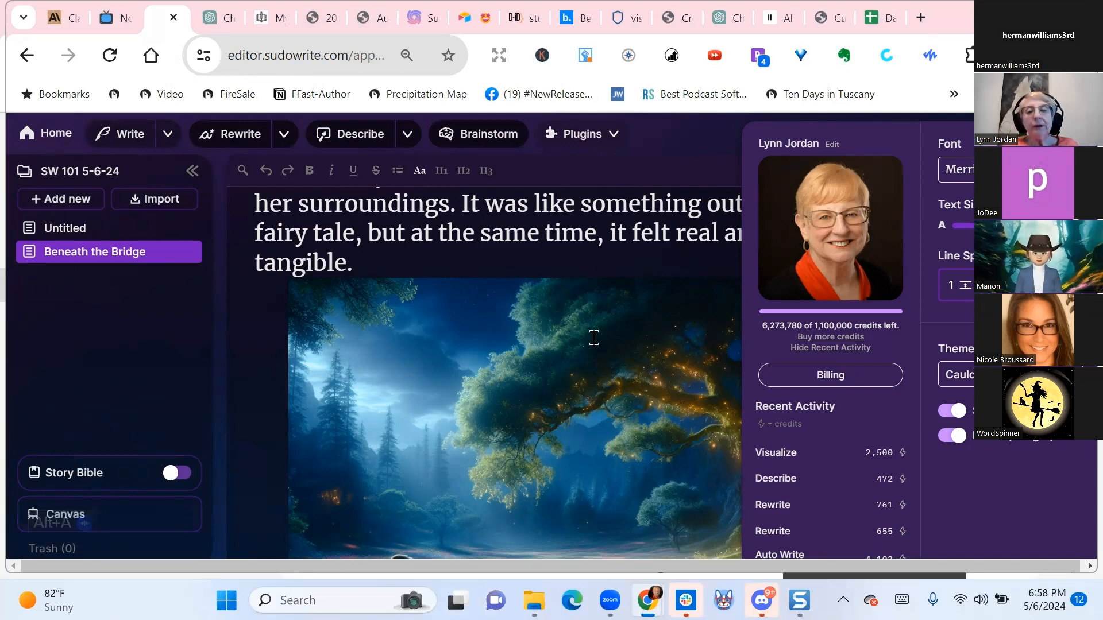
scroll(594, 338, down, 5)
Open the project's Canvas and add an Outline to an empty area above the sample cards
click(32, 512)
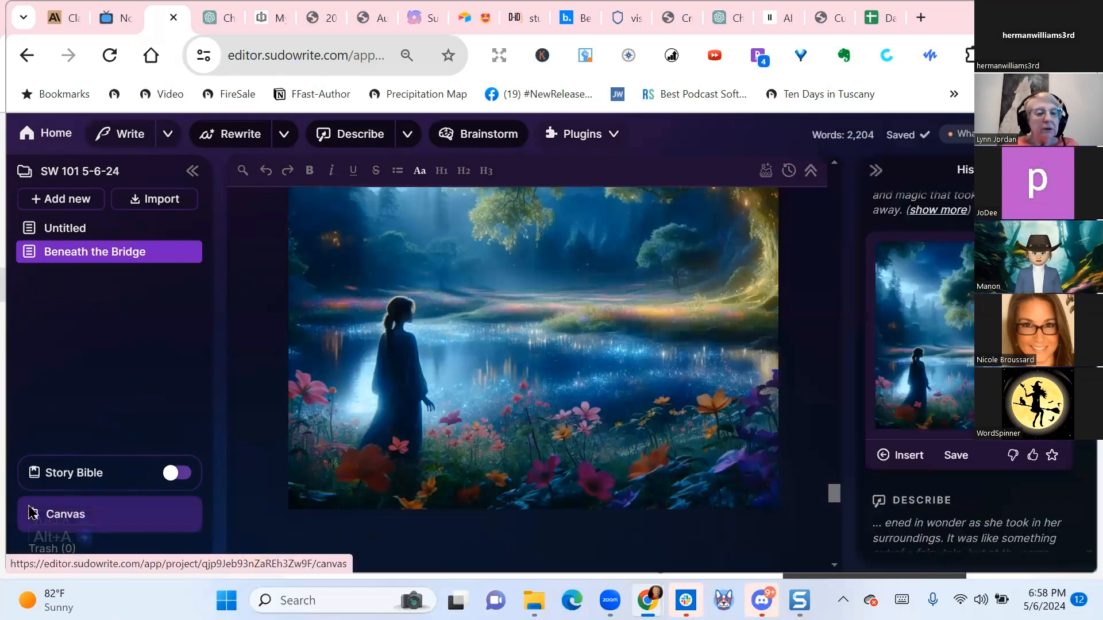
click(32, 513)
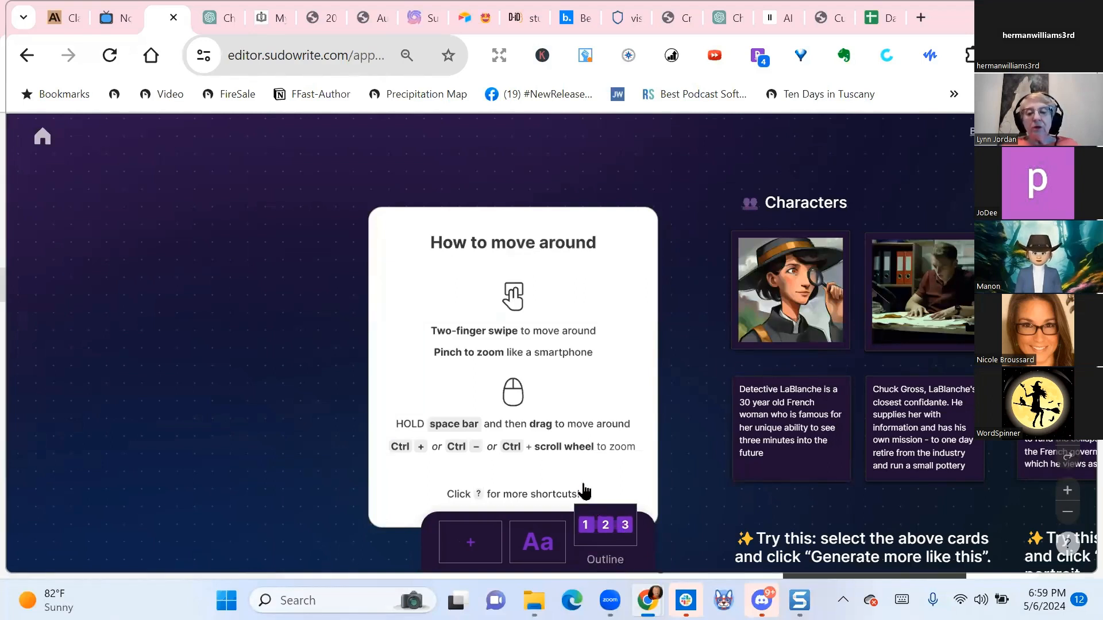
click(608, 533)
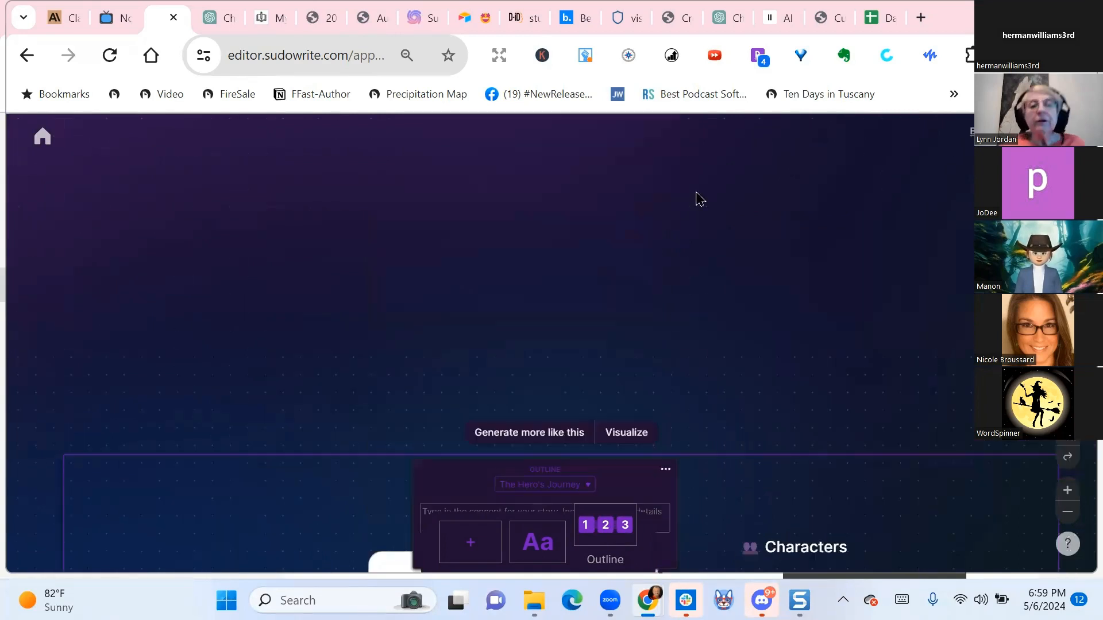
scroll(715, 349, up, 3)
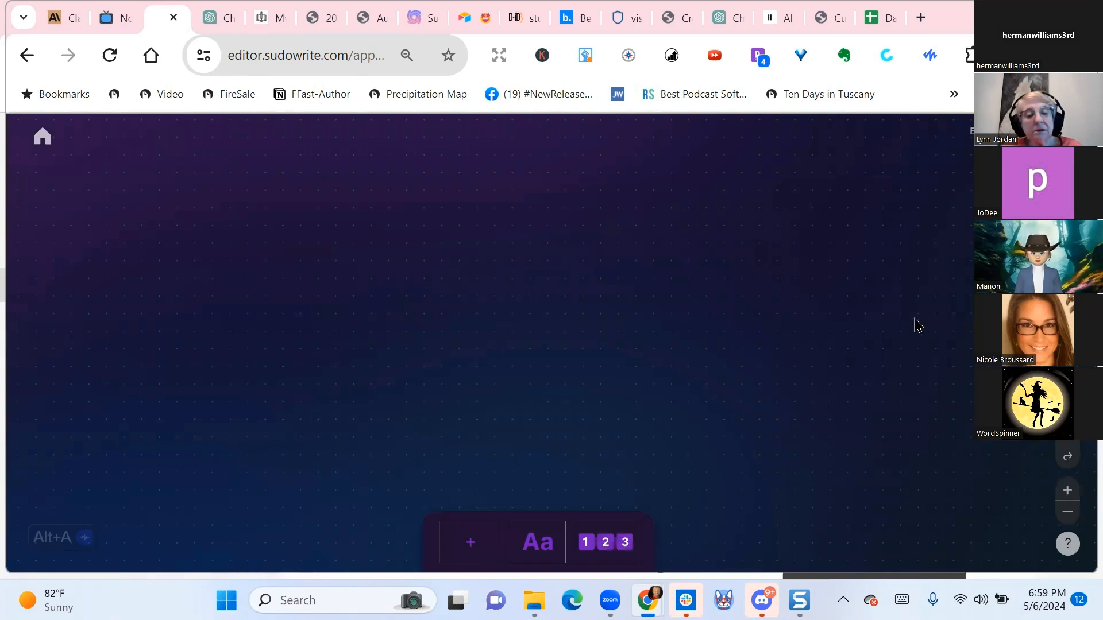
click(602, 570)
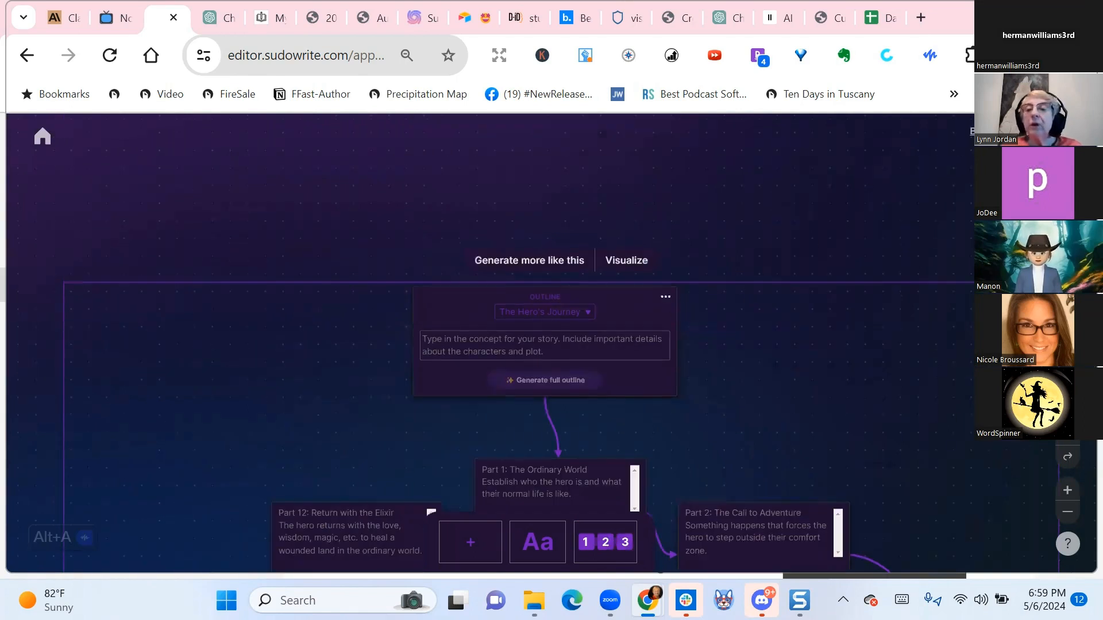
Switch the editor's theme to Sorbet in the account settings
click(1065, 136)
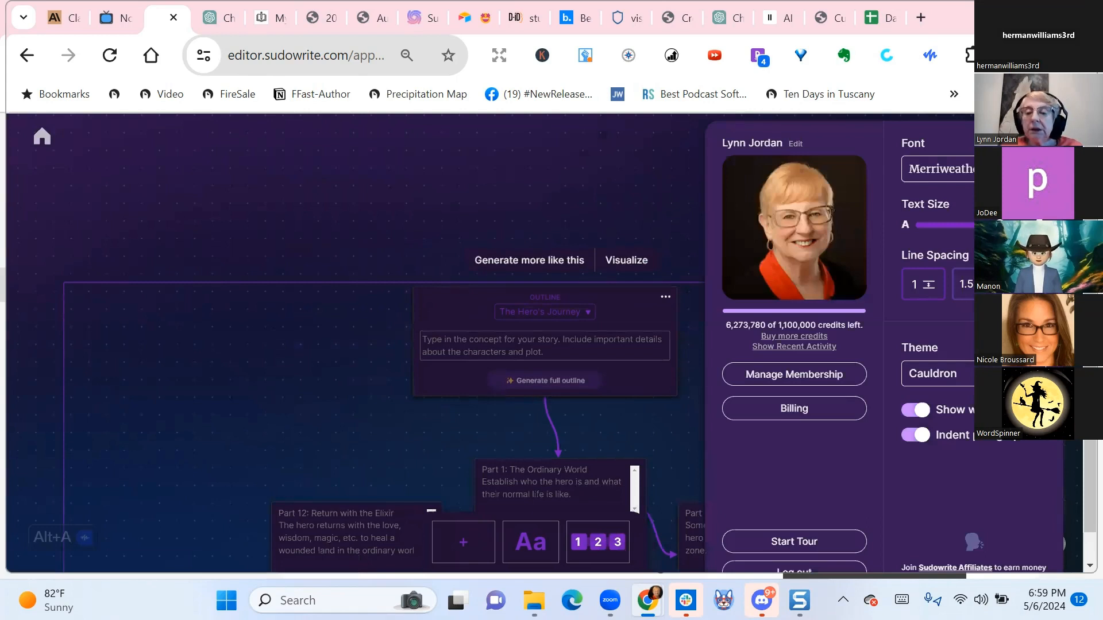
click(925, 373)
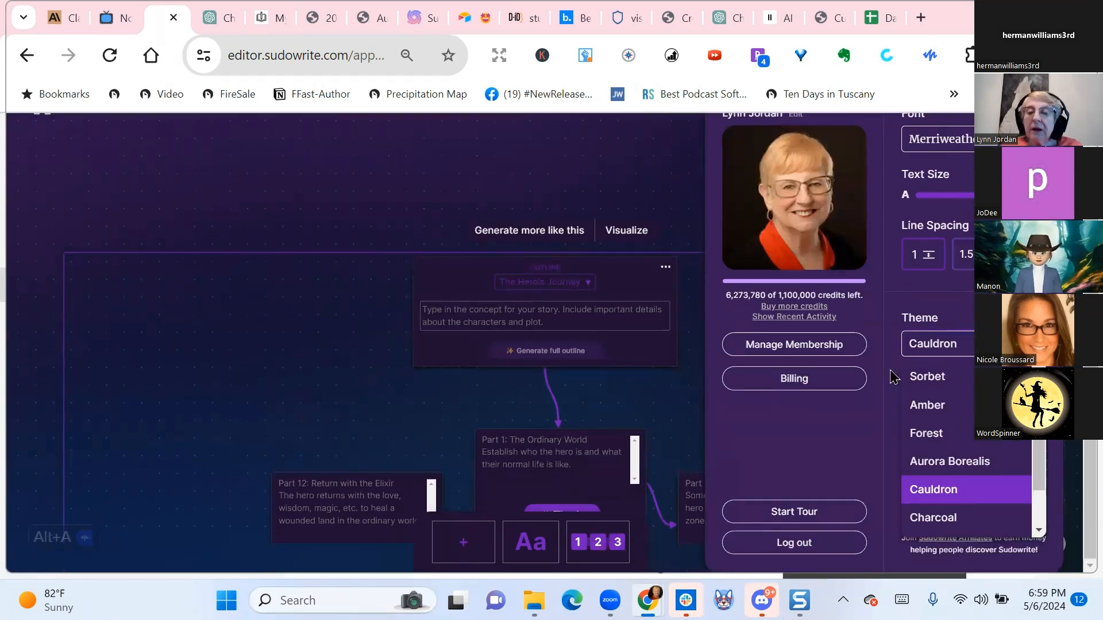
click(917, 376)
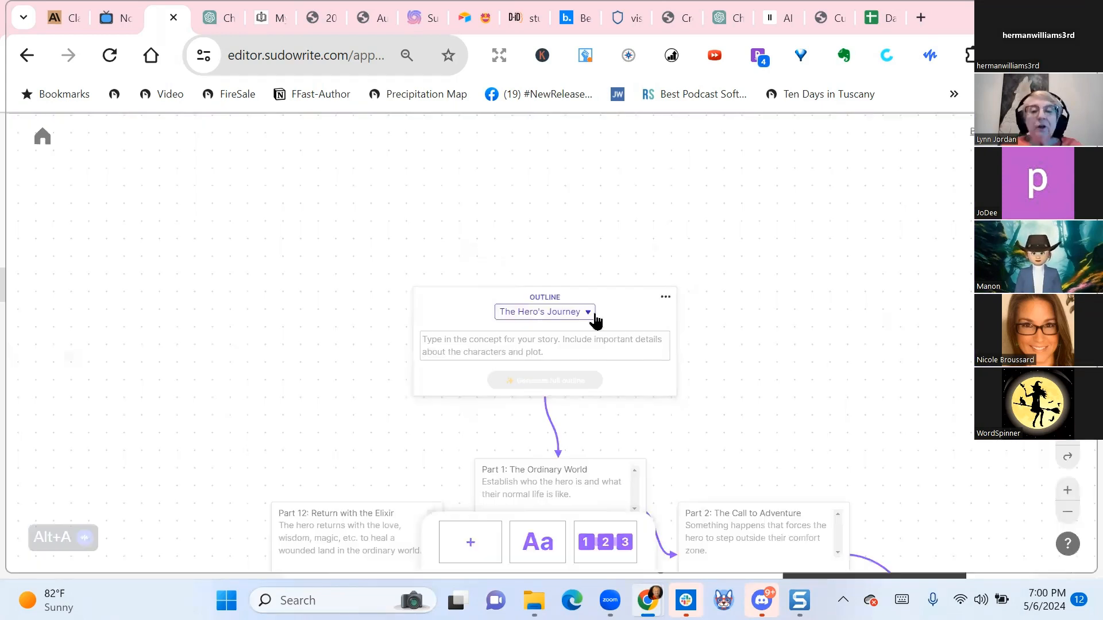
Choose The Hero's Journey as the outline's story structure, look over its parts, and return to the Beneath the Bridge document
click(587, 314)
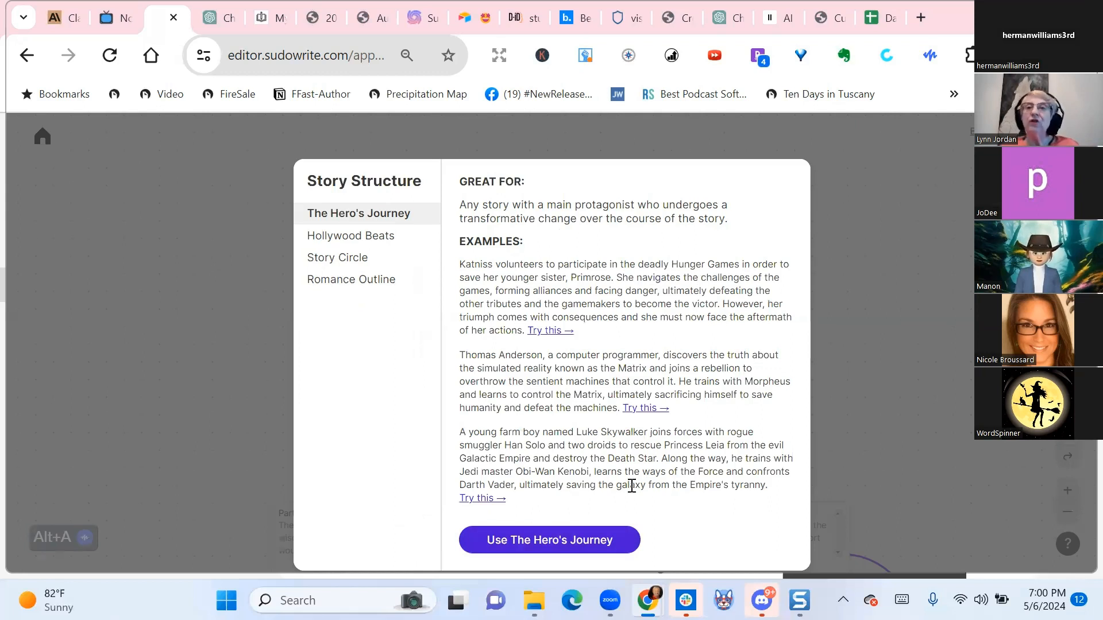
click(520, 541)
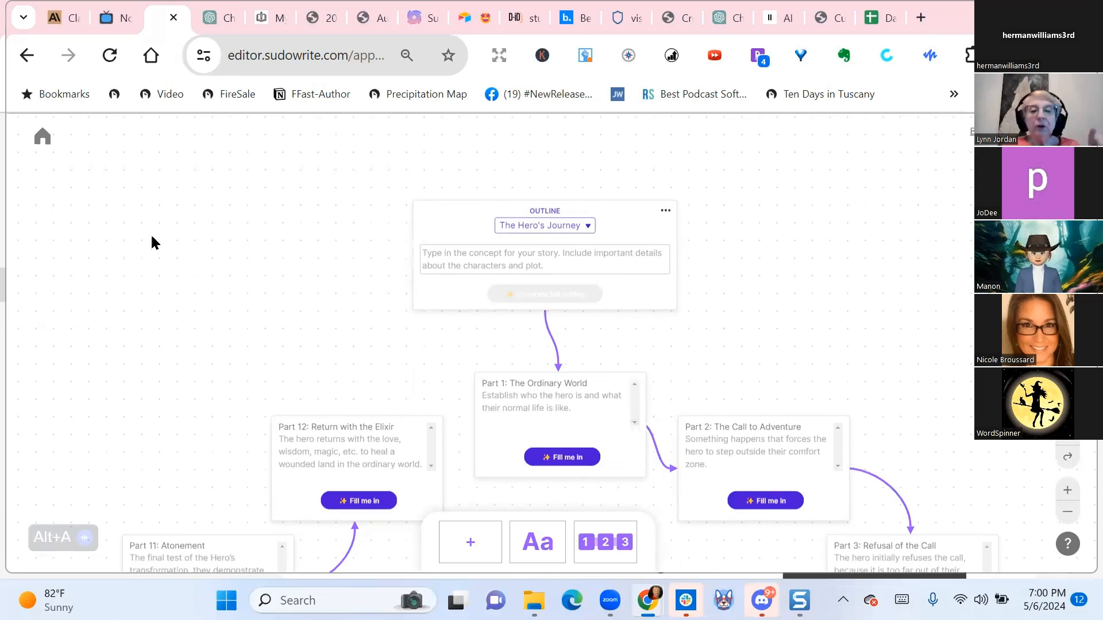
scroll(189, 246, down, 3)
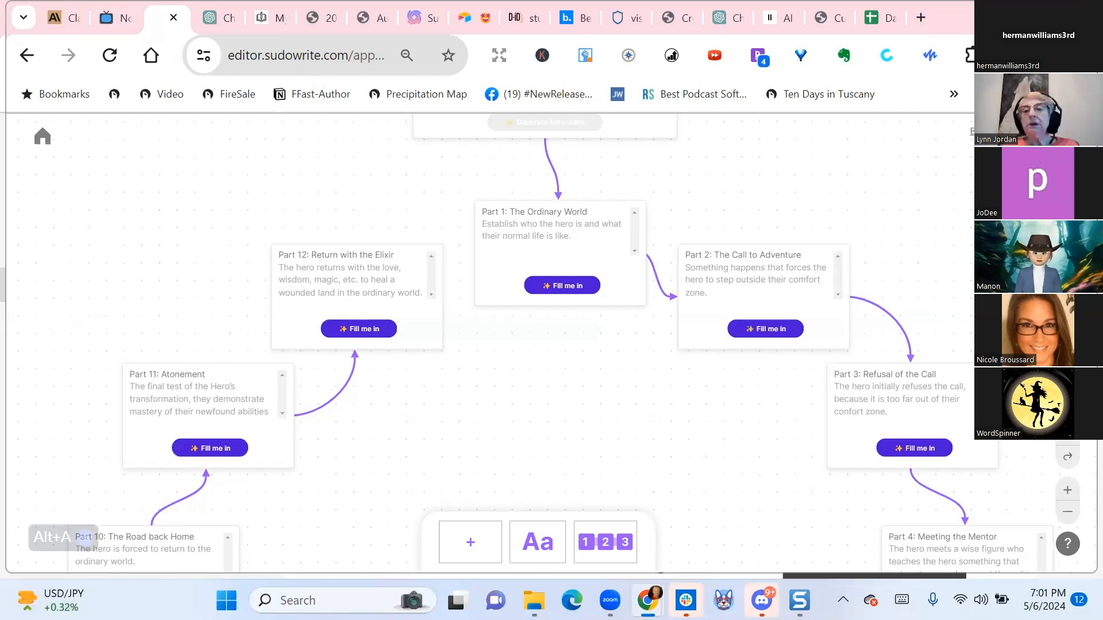
click(43, 136)
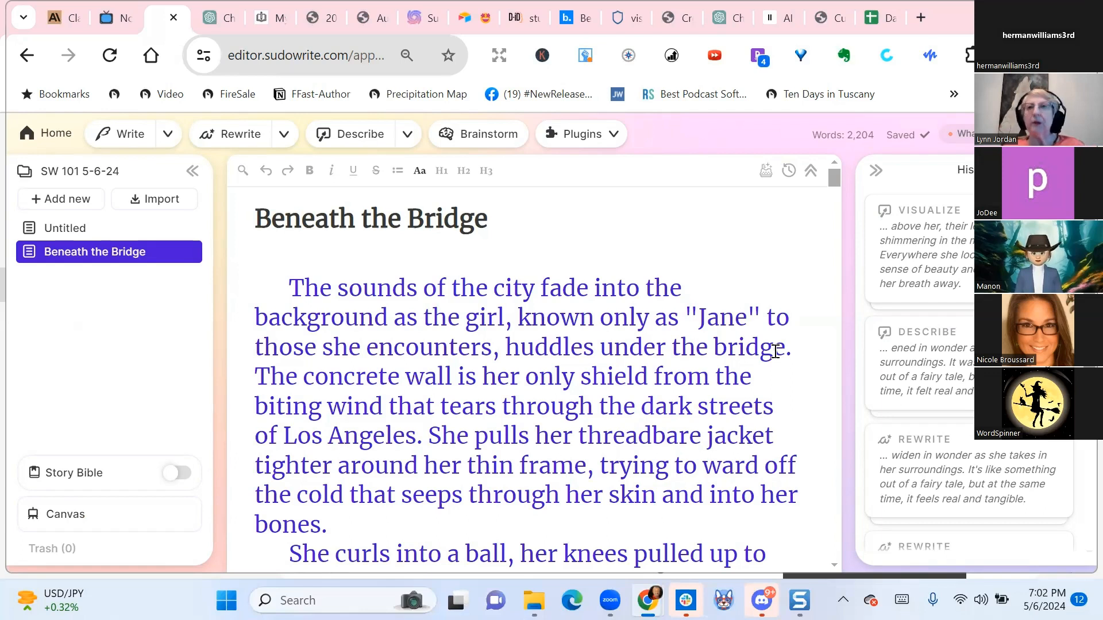
Run a Quick Edit on the paragraph beginning "She curls into a ball" with the instruction "rewrite into 3rd-person limited POV, past tense"
scroll(454, 335, down, 5)
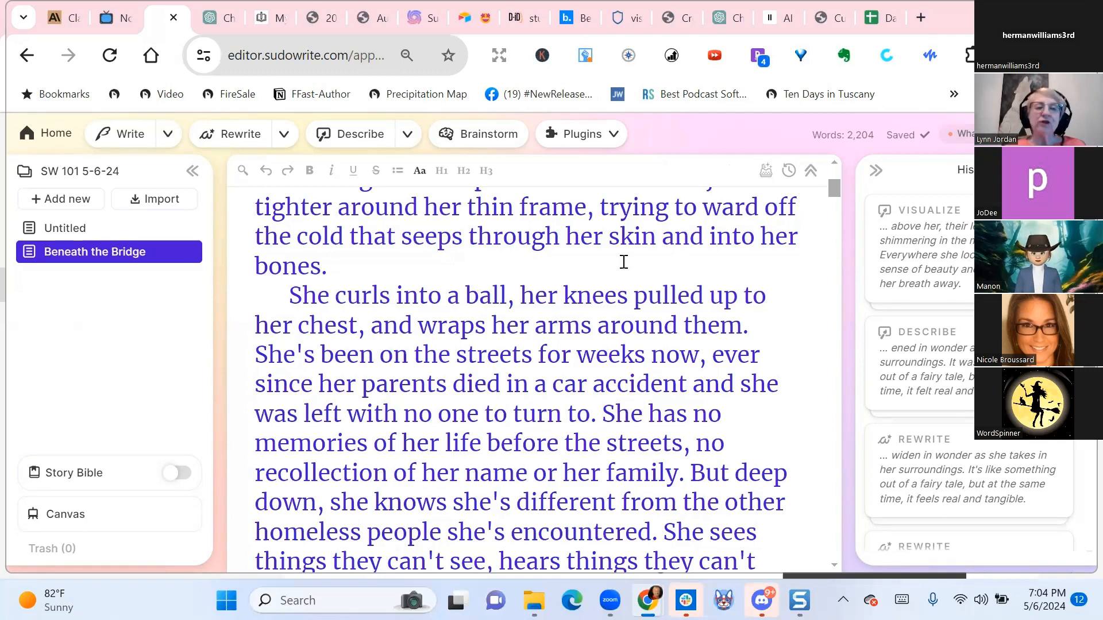
drag(288, 295, 655, 388)
scroll(746, 418, down, 4)
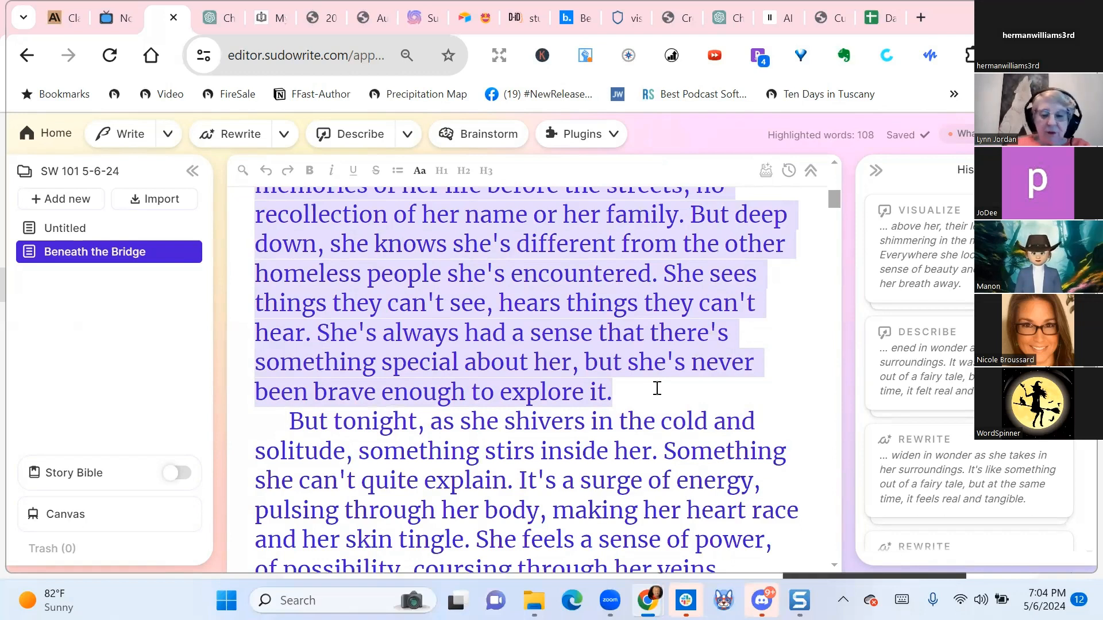
key(ctrl+k)
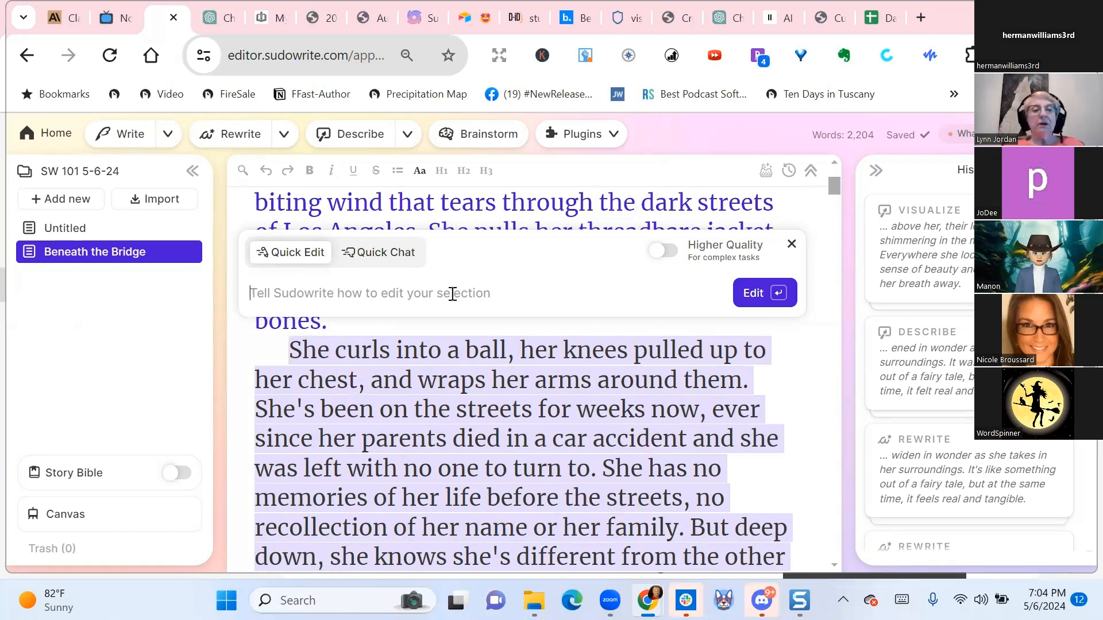
text(rewrite into 3rd-person limited POV, past tense)
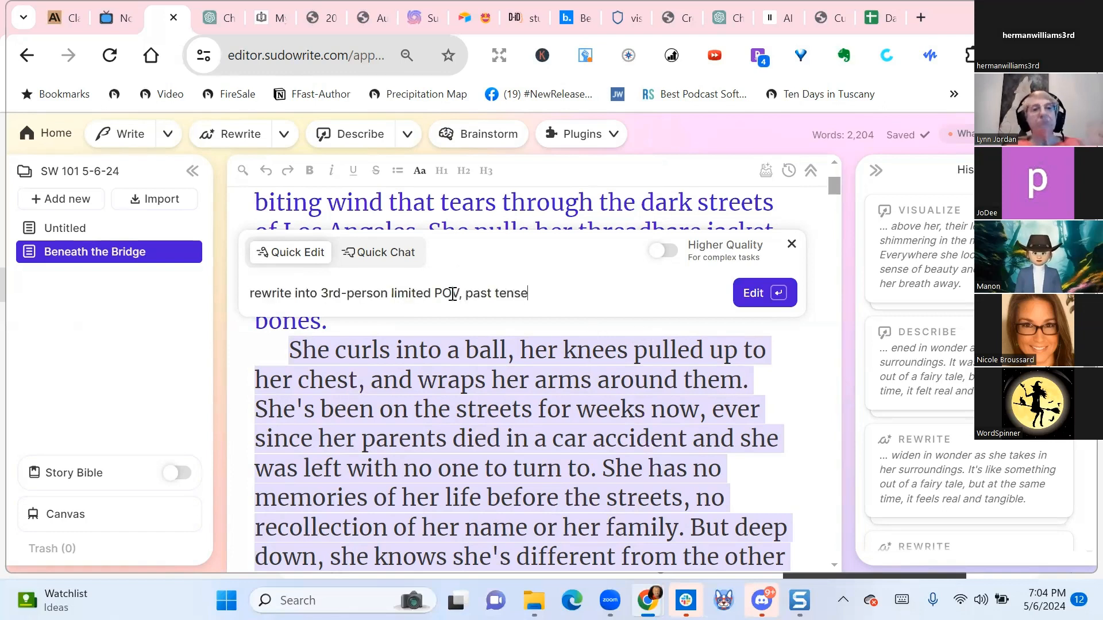
click(754, 296)
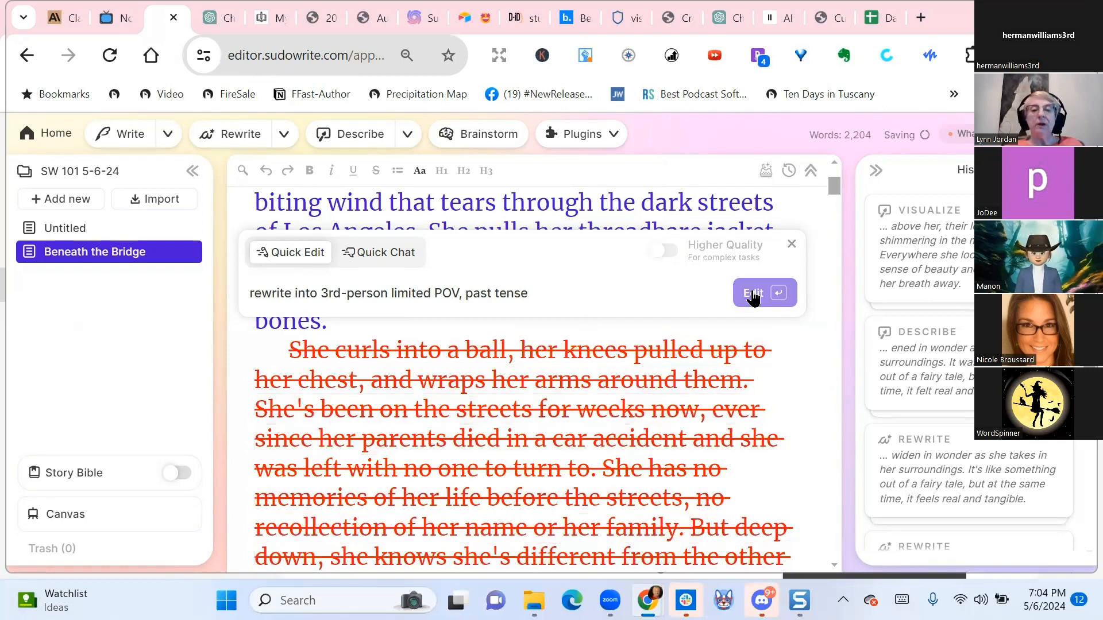
Compare the Quick Edit version with the struck-out original paragraph and accept the rewrite
scroll(752, 388, down, 6)
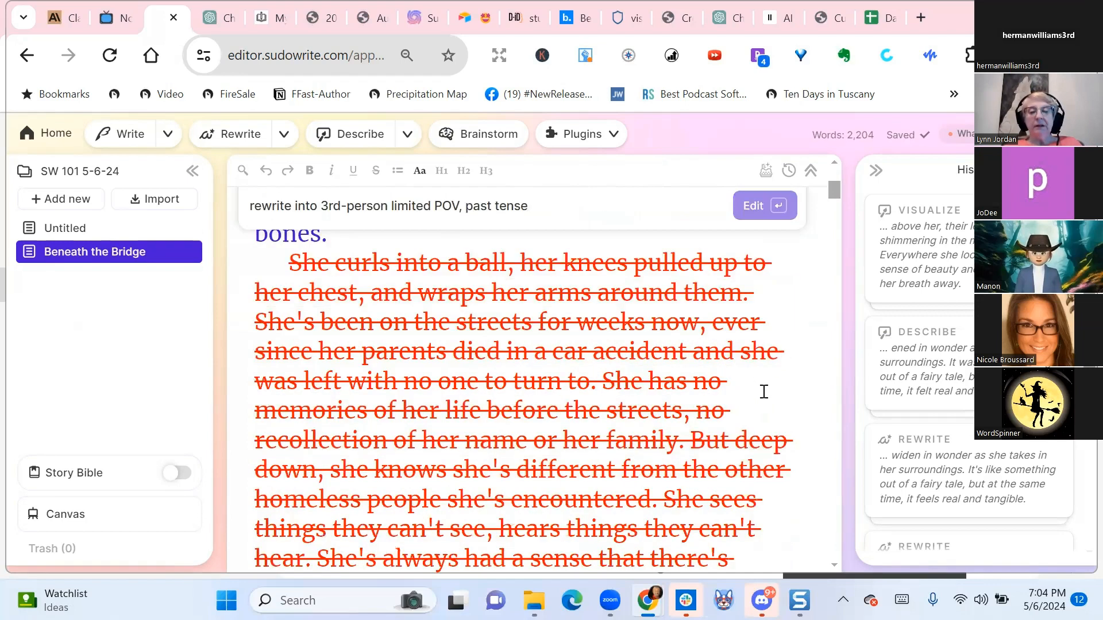
scroll(777, 362, up, 3)
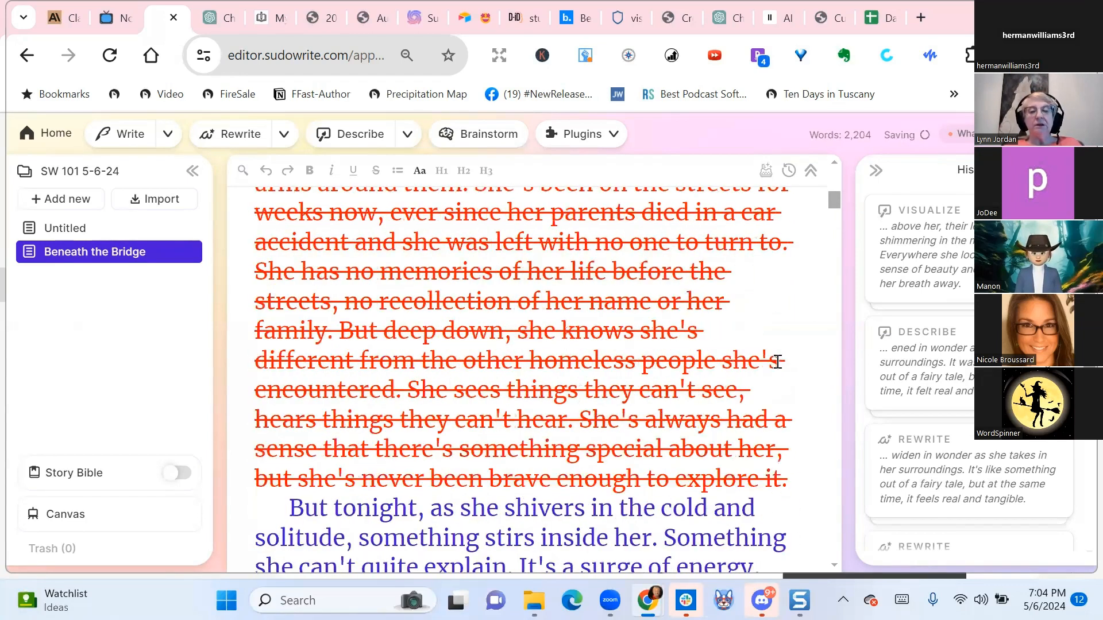
scroll(827, 448, down, 3)
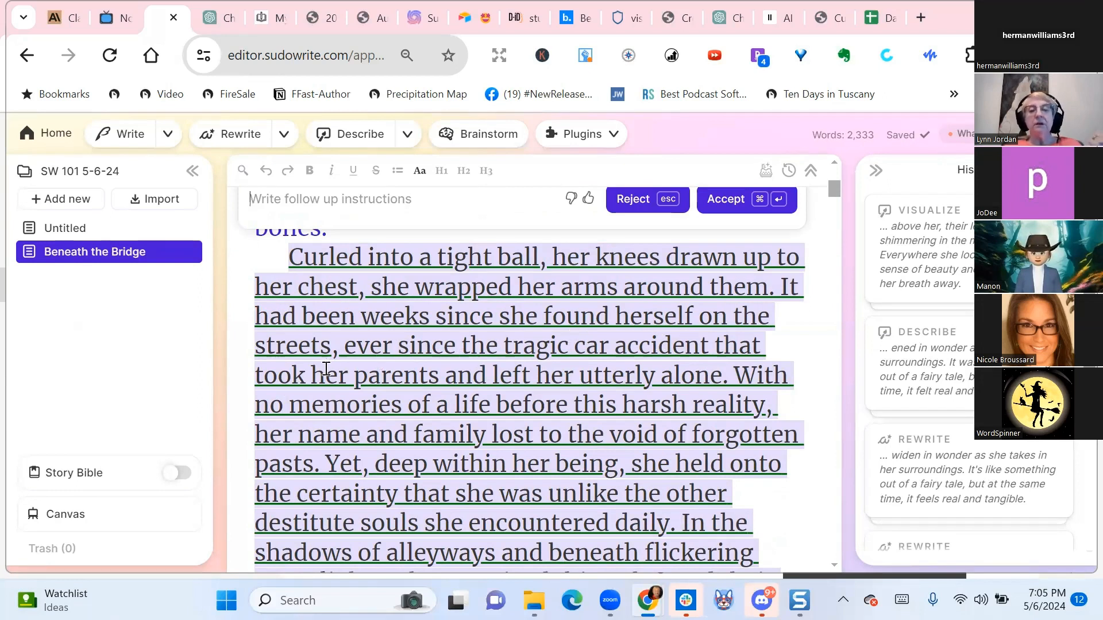
scroll(499, 328, down, 5)
scroll(500, 328, down, 1)
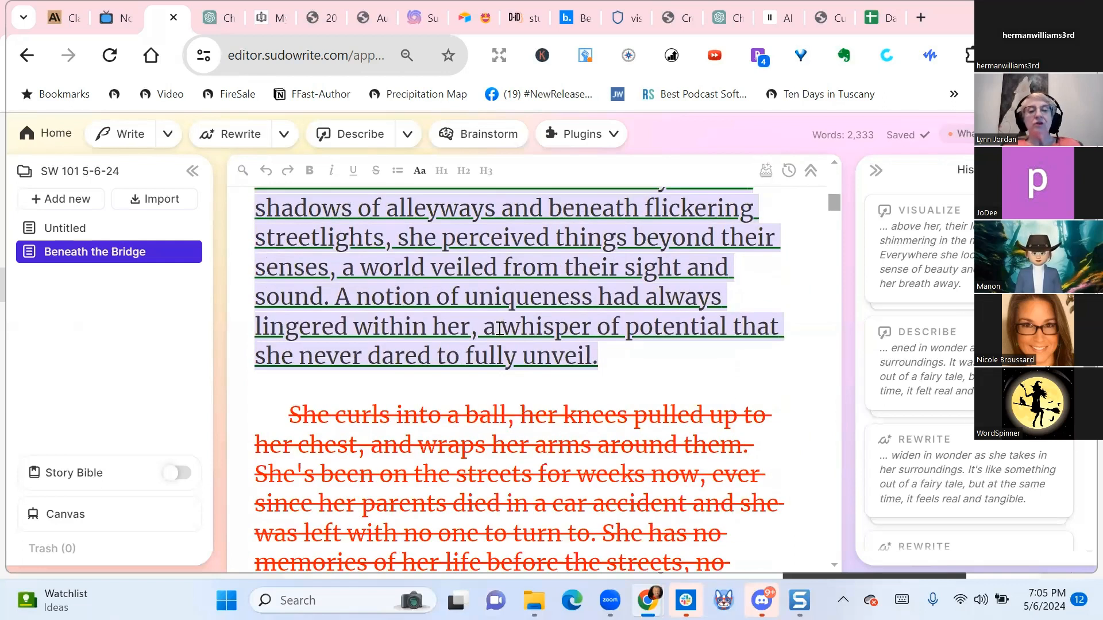
scroll(500, 328, up, 7)
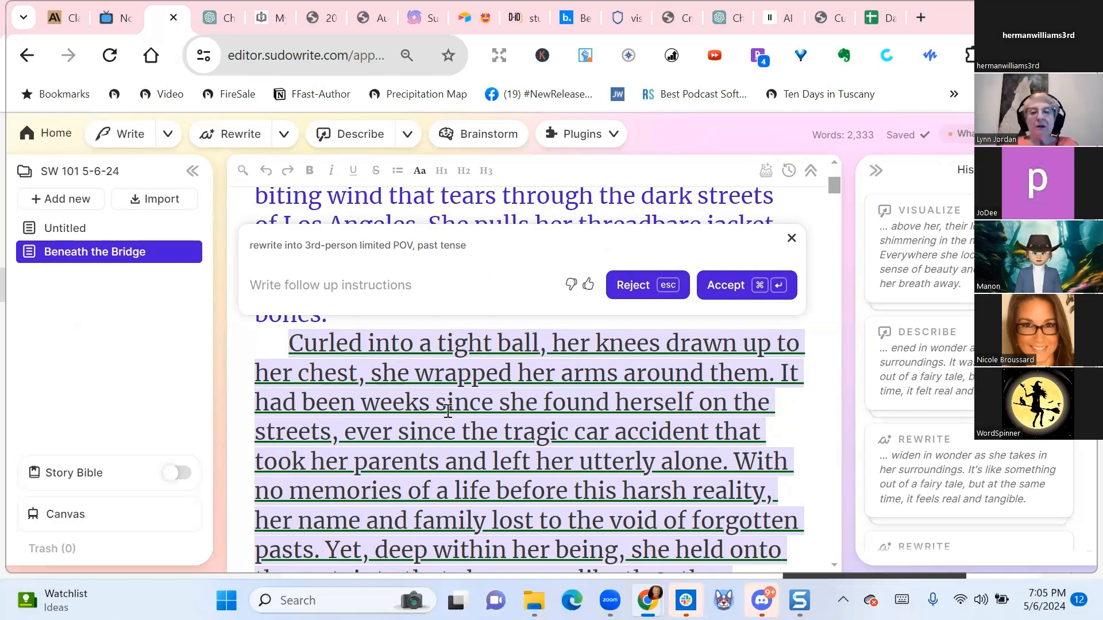
scroll(451, 416, down, 2)
scroll(456, 431, up, 5)
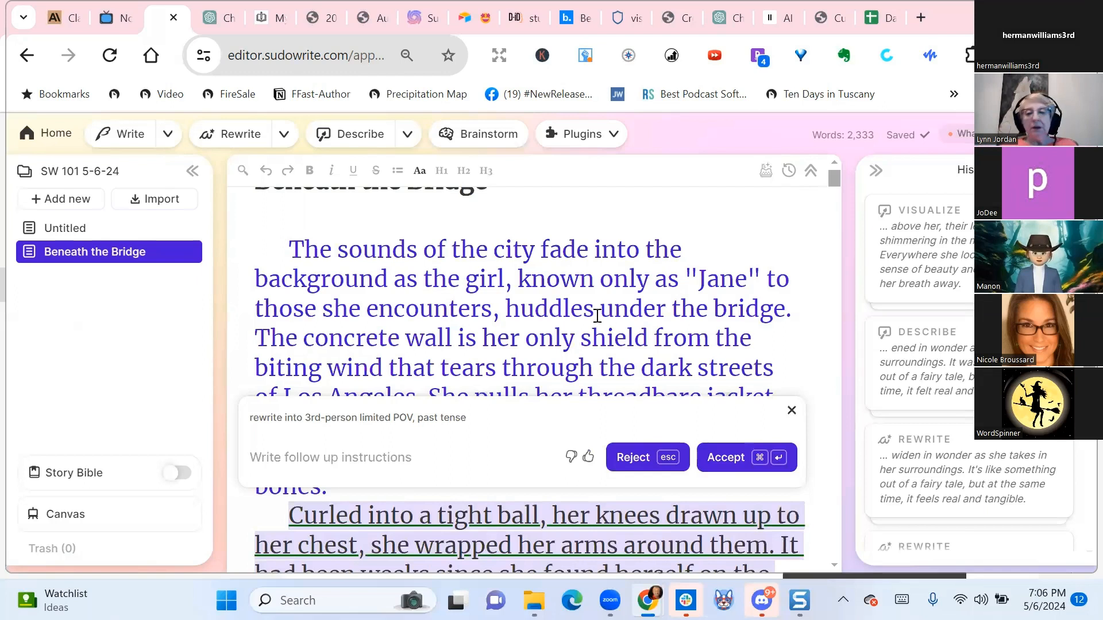
click(726, 458)
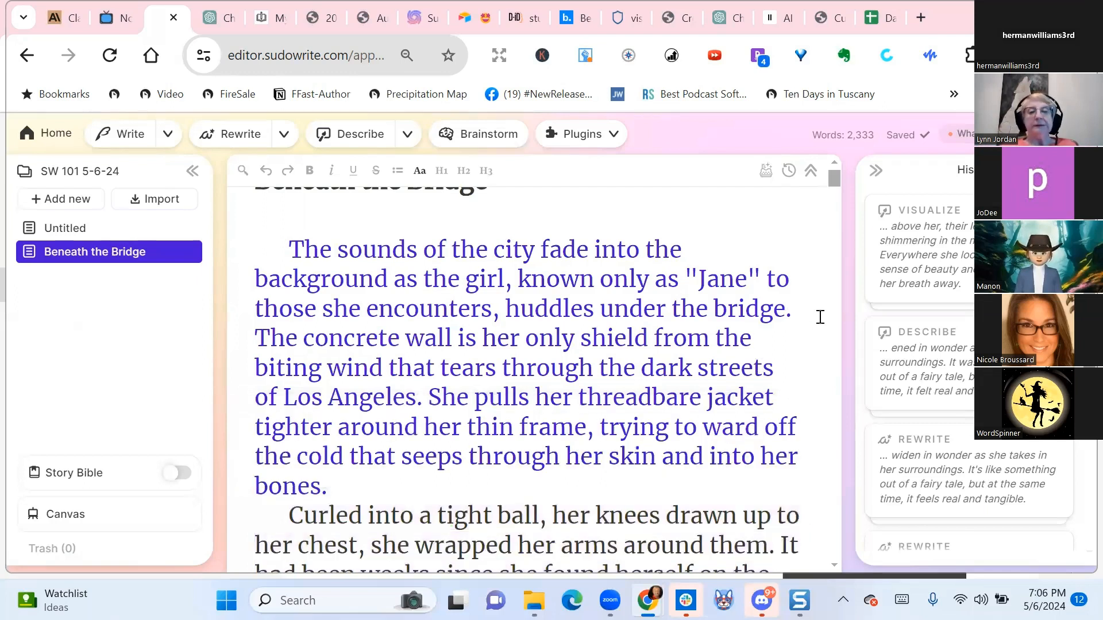
Select the paragraph beginning "For the first time in her life" and start a Rewrite on it
scroll(809, 365, down, 20)
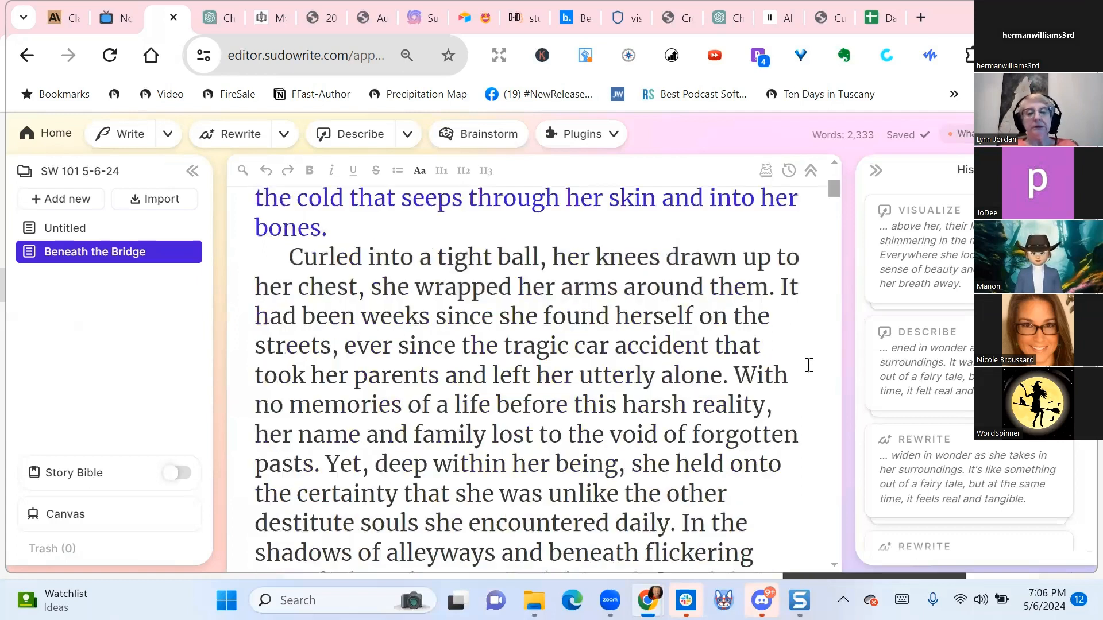
scroll(809, 365, down, 4)
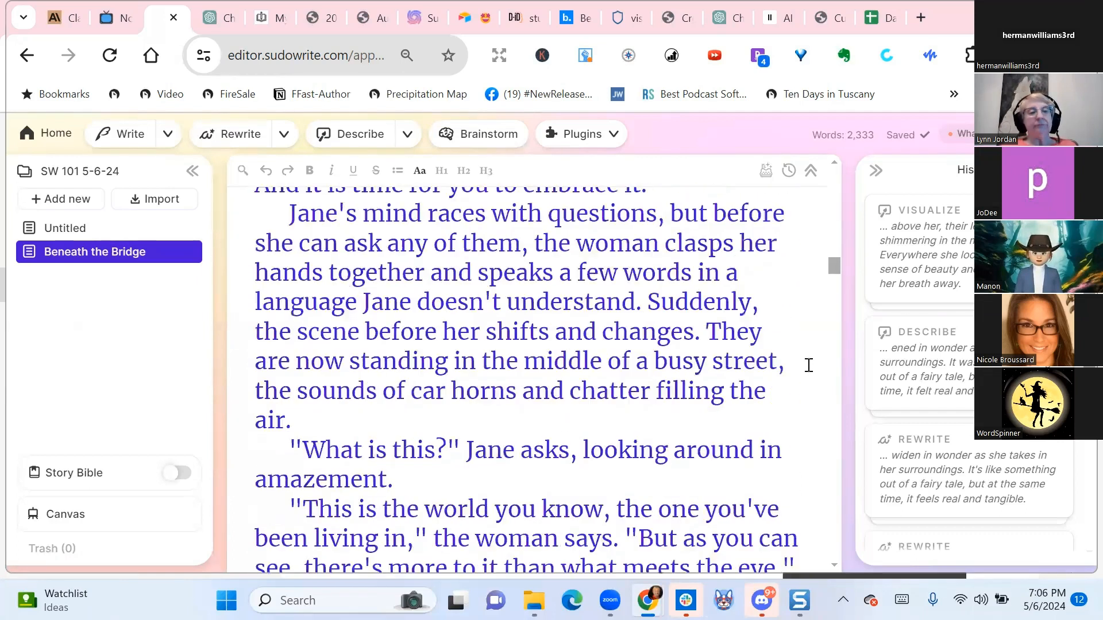
scroll(809, 366, up, 10)
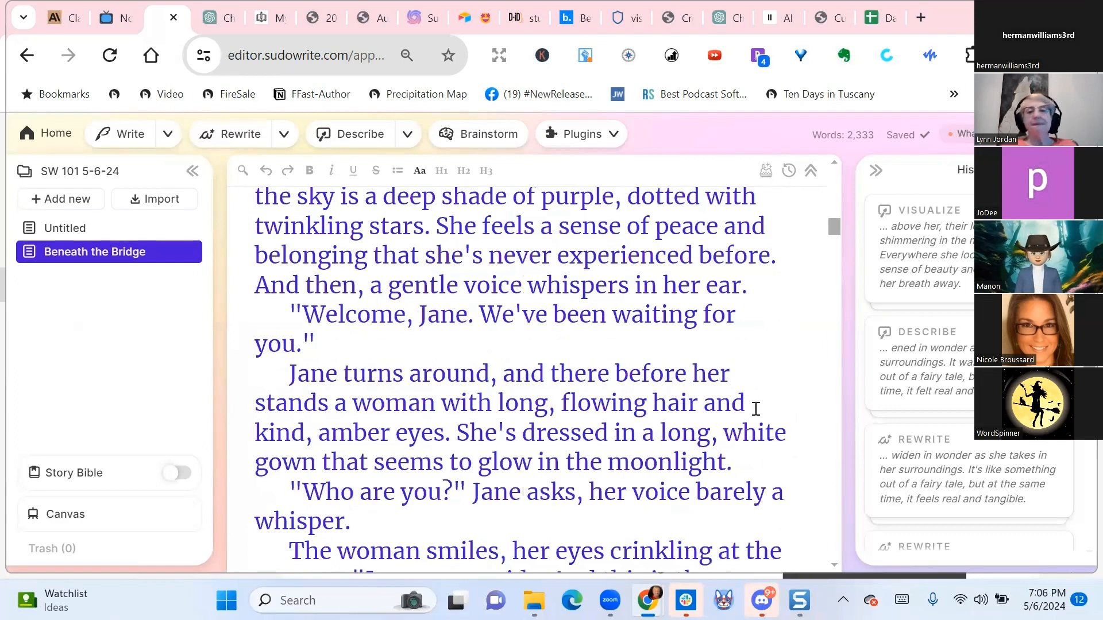
scroll(747, 397, up, 5)
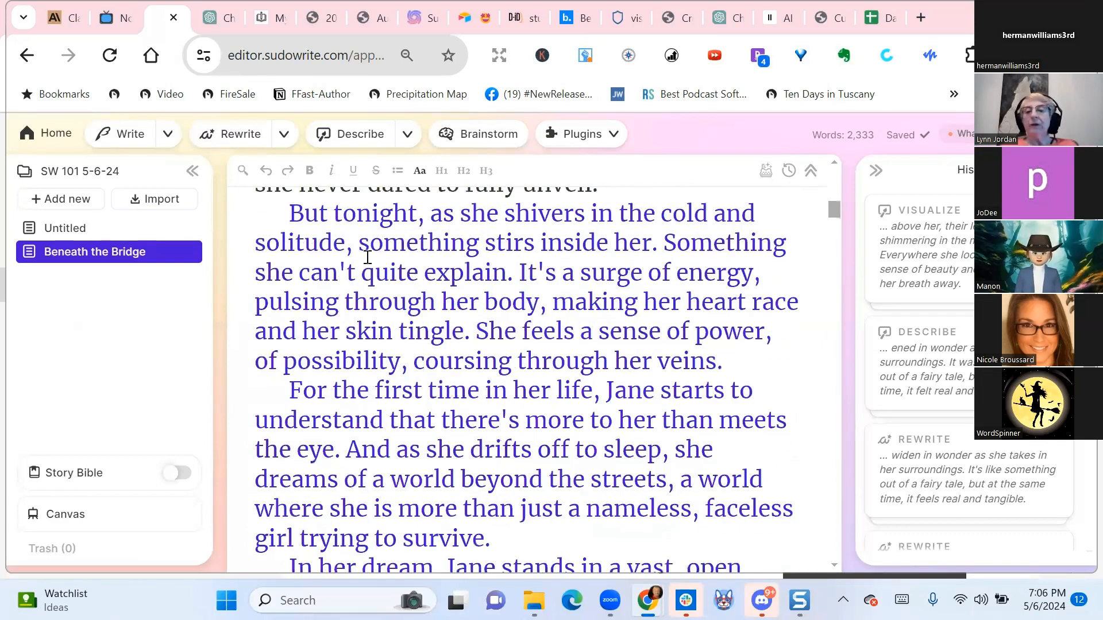
click(237, 137)
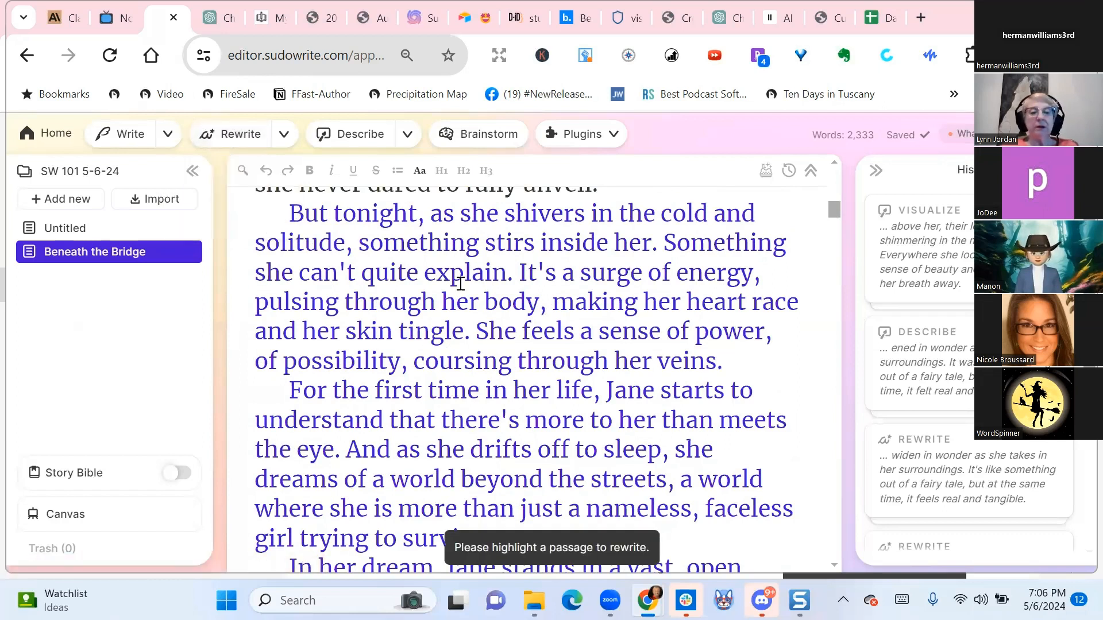
scroll(461, 284, down, 2)
drag(287, 301, 487, 425)
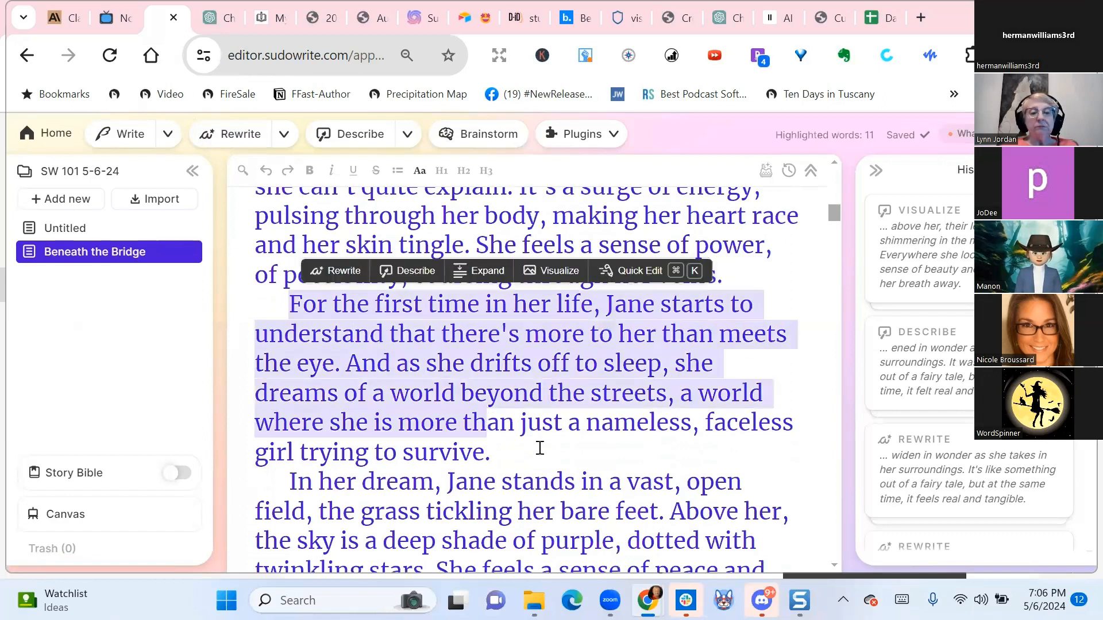
drag(539, 448, 548, 449)
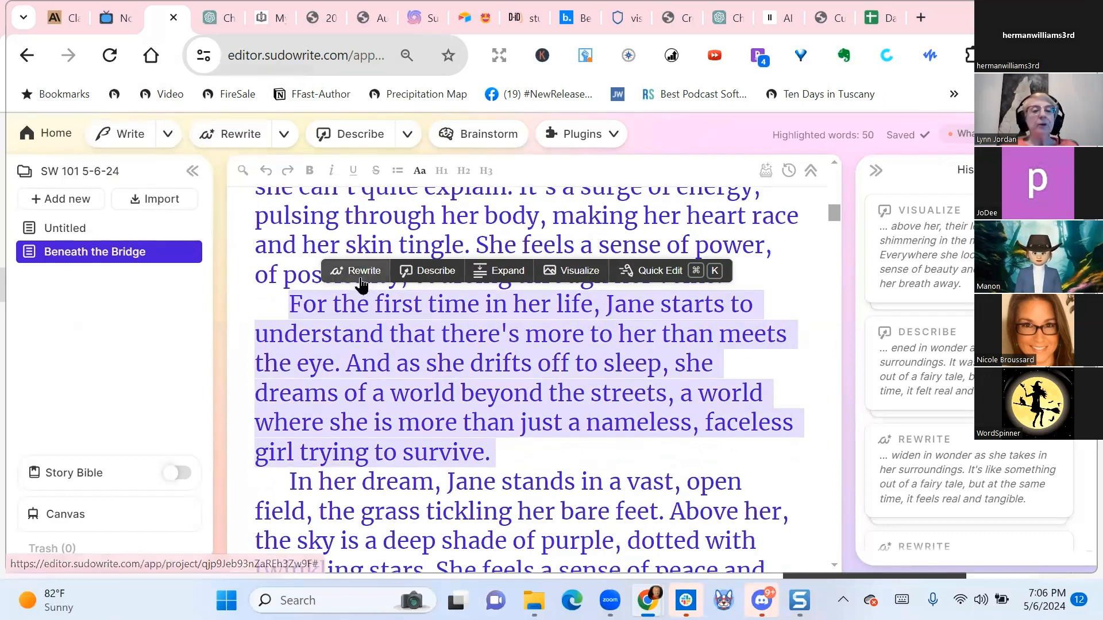
click(249, 142)
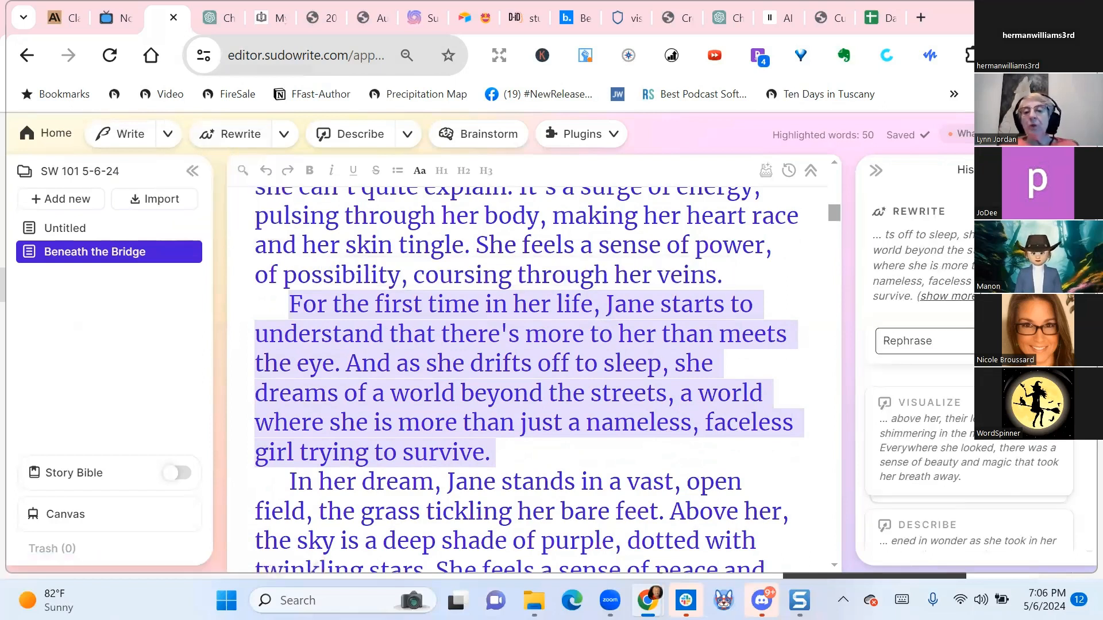
Set the Rewrite to Customize with the instruction "Add profanity", generate it and look over the resulting versions
click(983, 341)
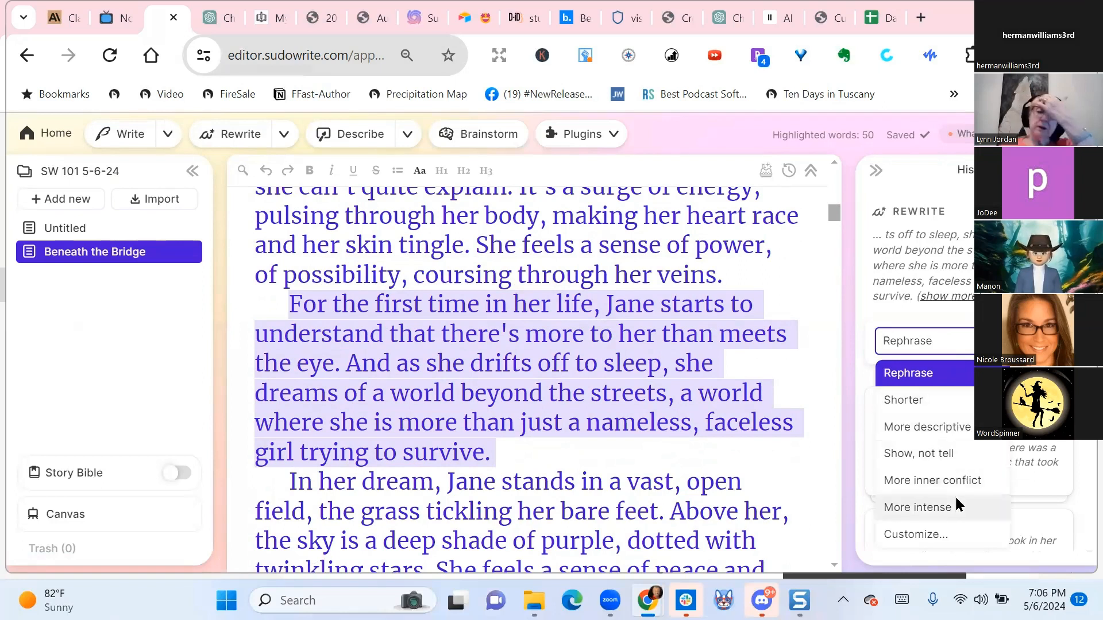
click(926, 537)
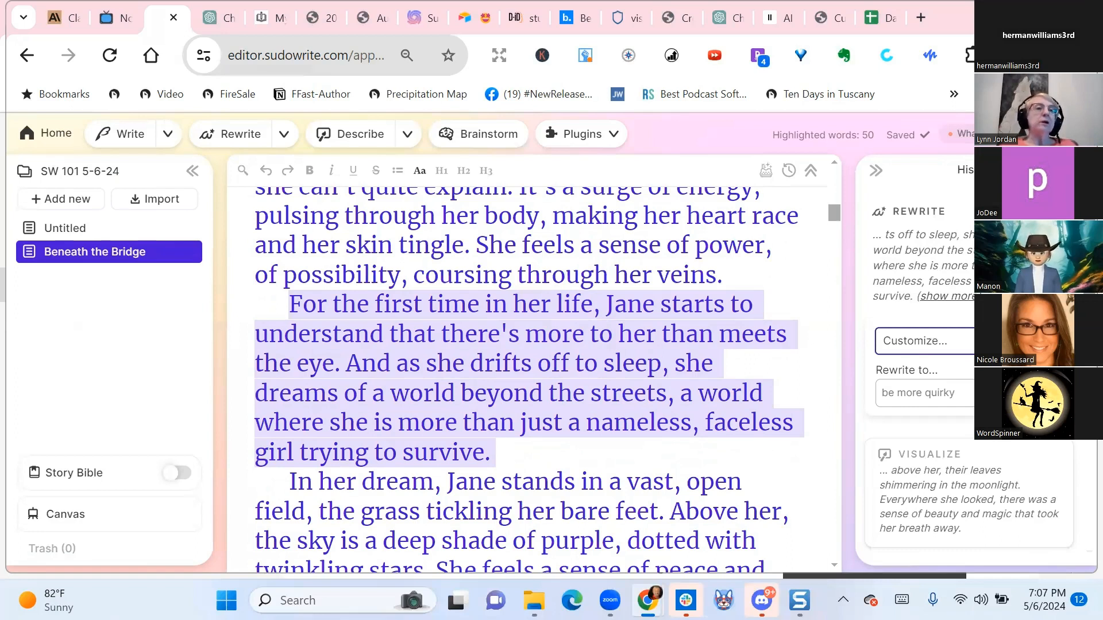
click(925, 393)
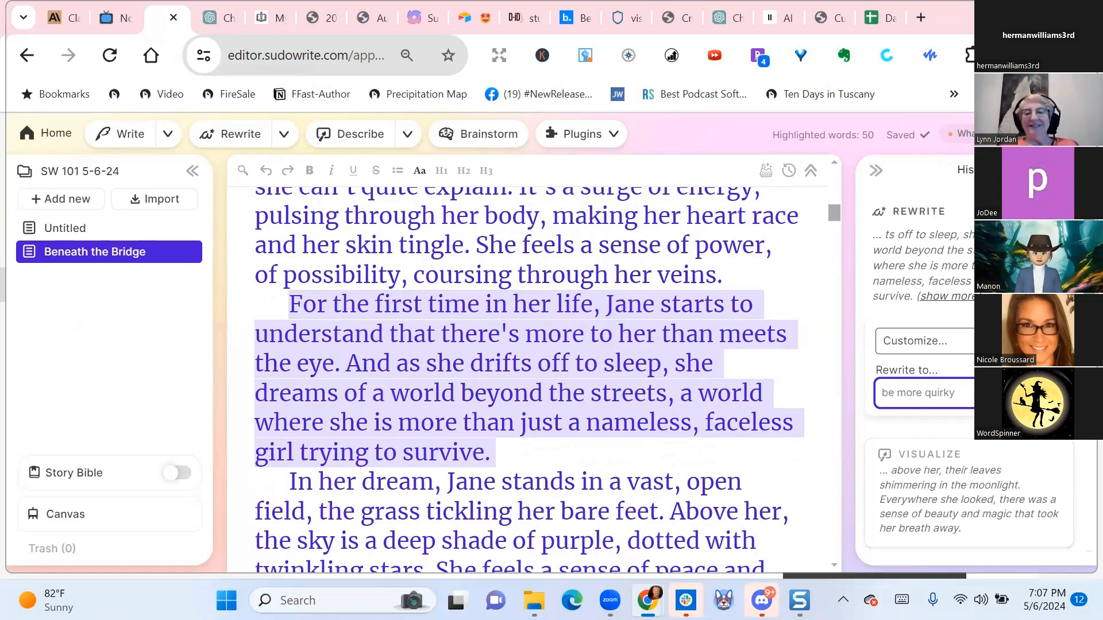
text(Add)
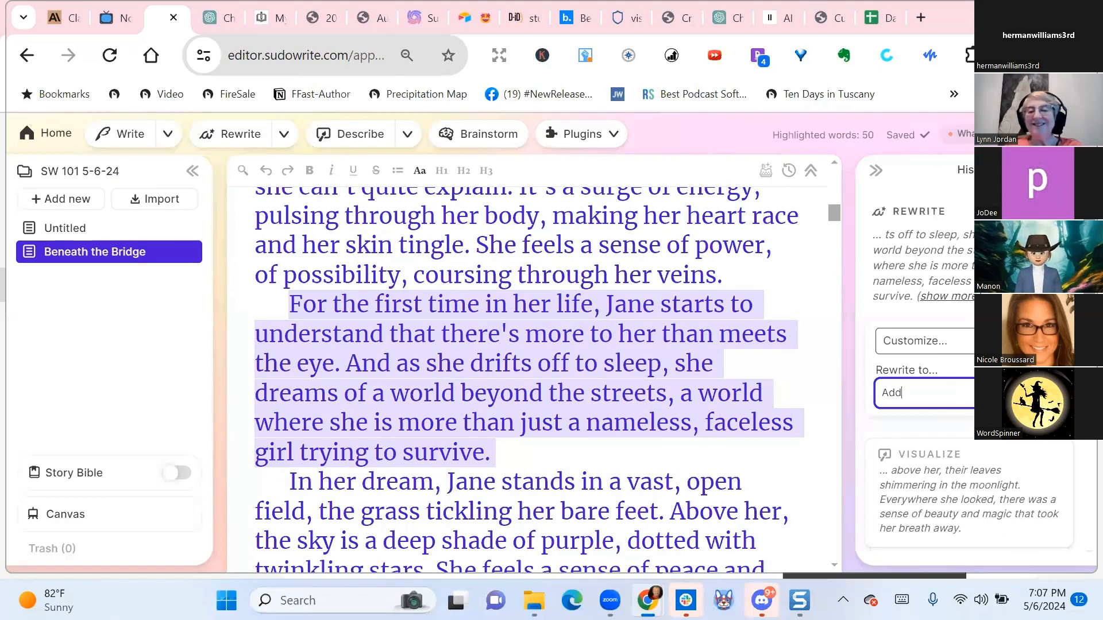
text( profanity)
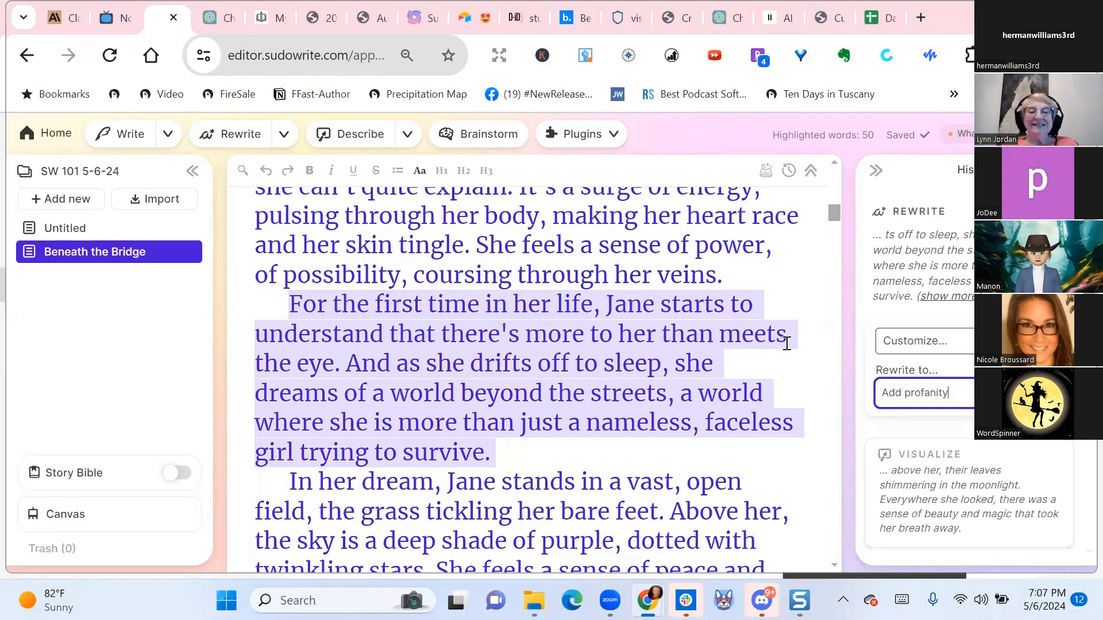
key(Return)
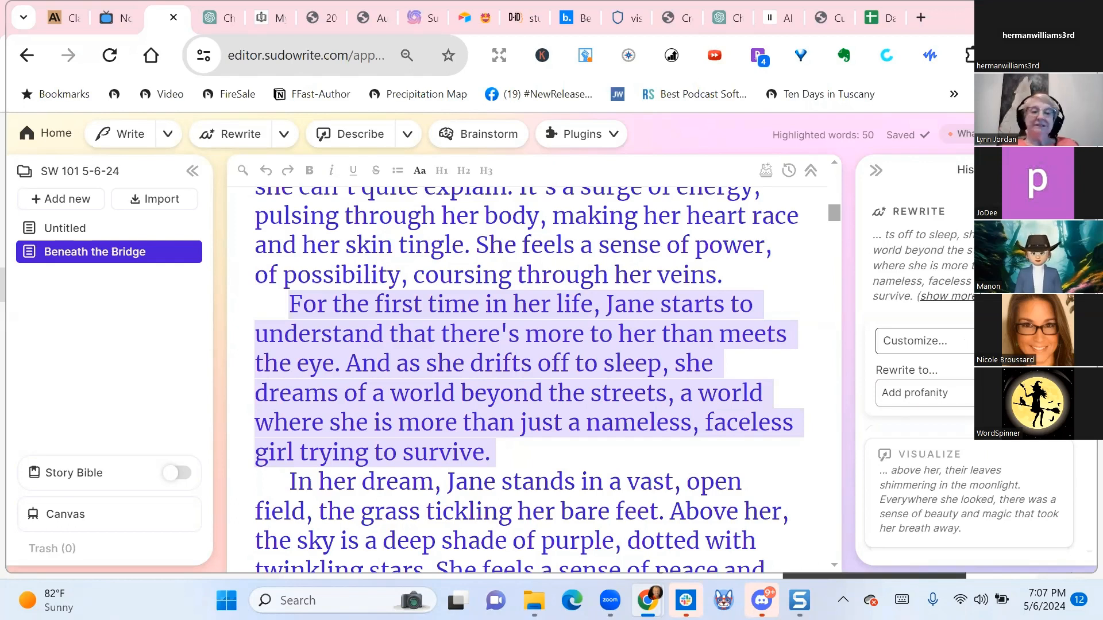
scroll(1076, 467, down, 1)
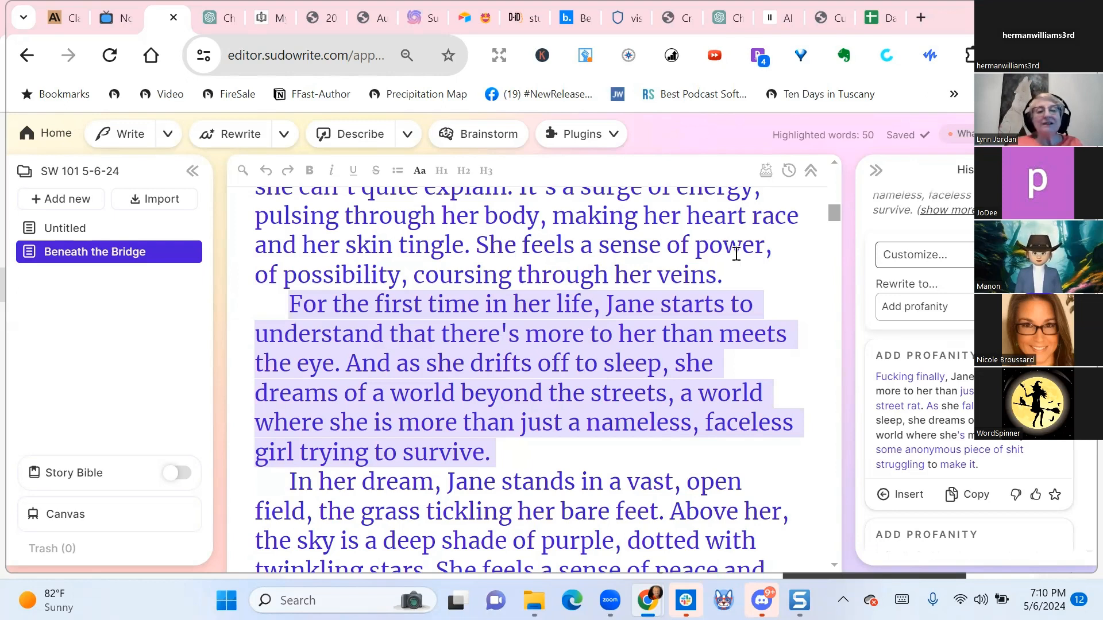
click(529, 386)
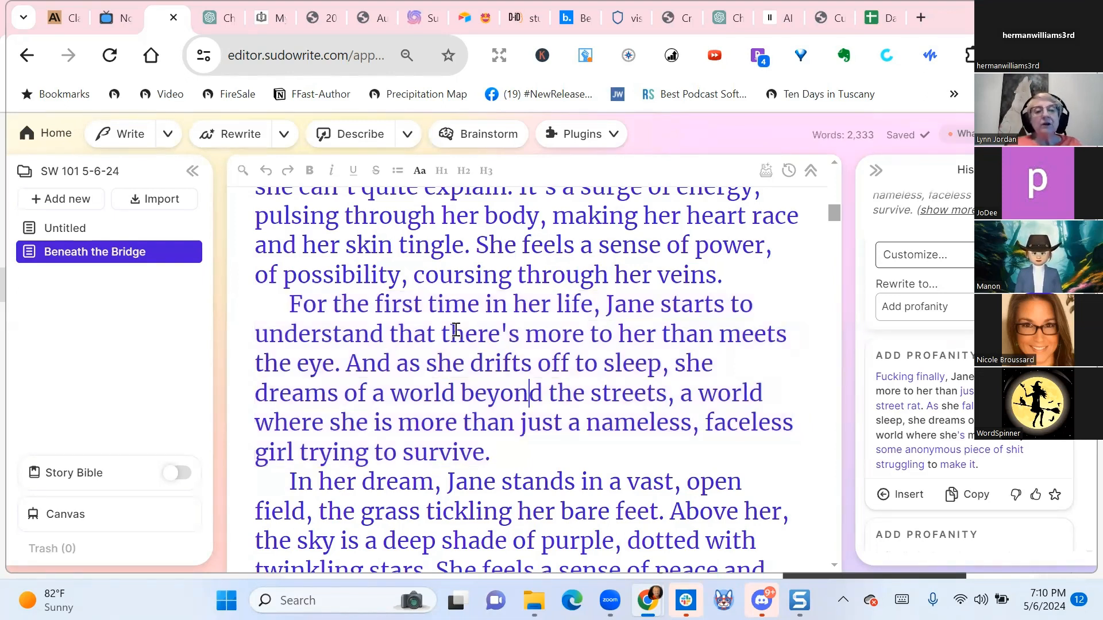
scroll(455, 329, up, 15)
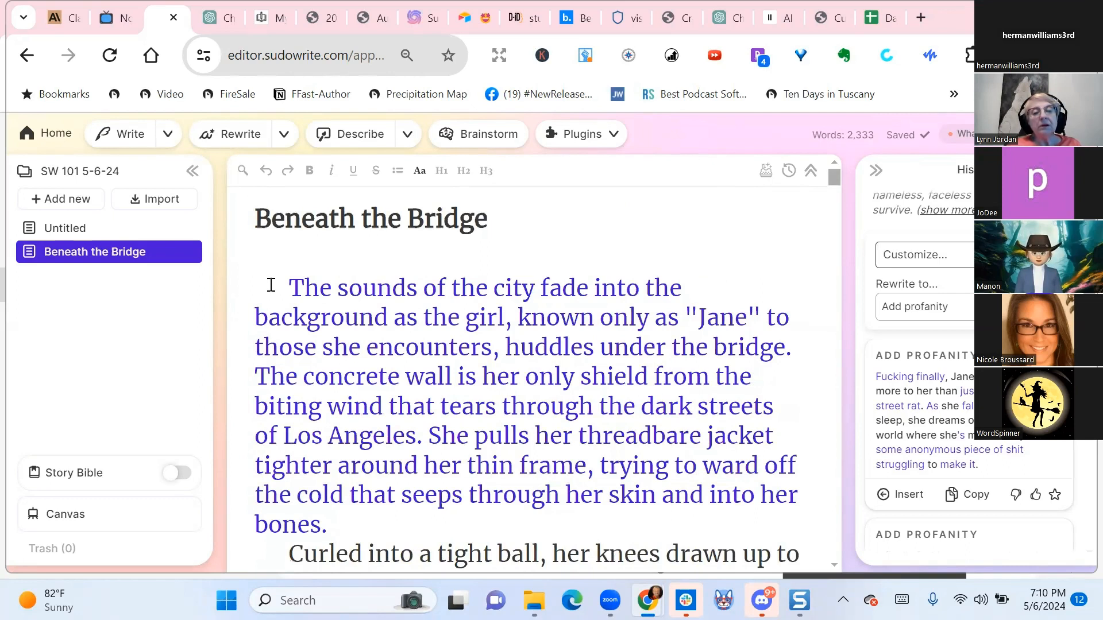
drag(270, 286, 437, 385)
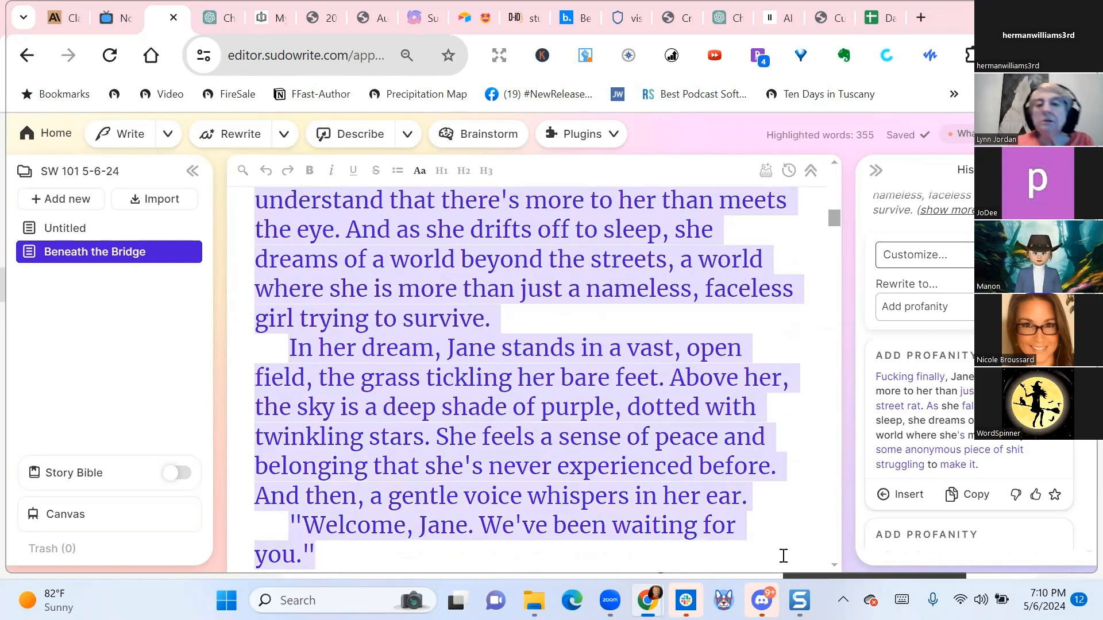
click(616, 411)
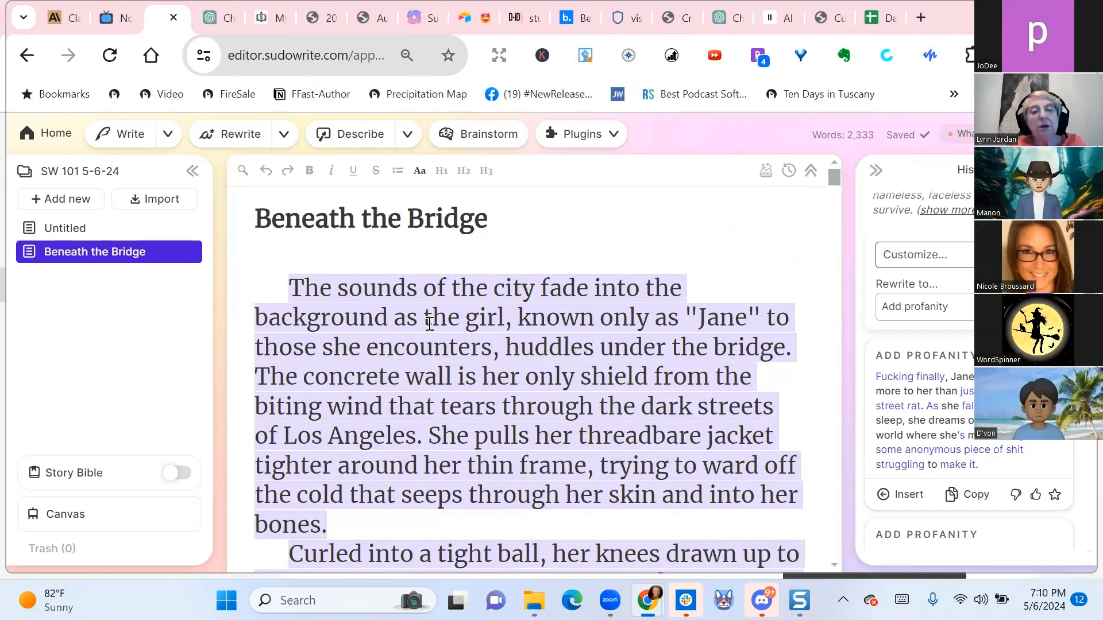
key(ctrl+k)
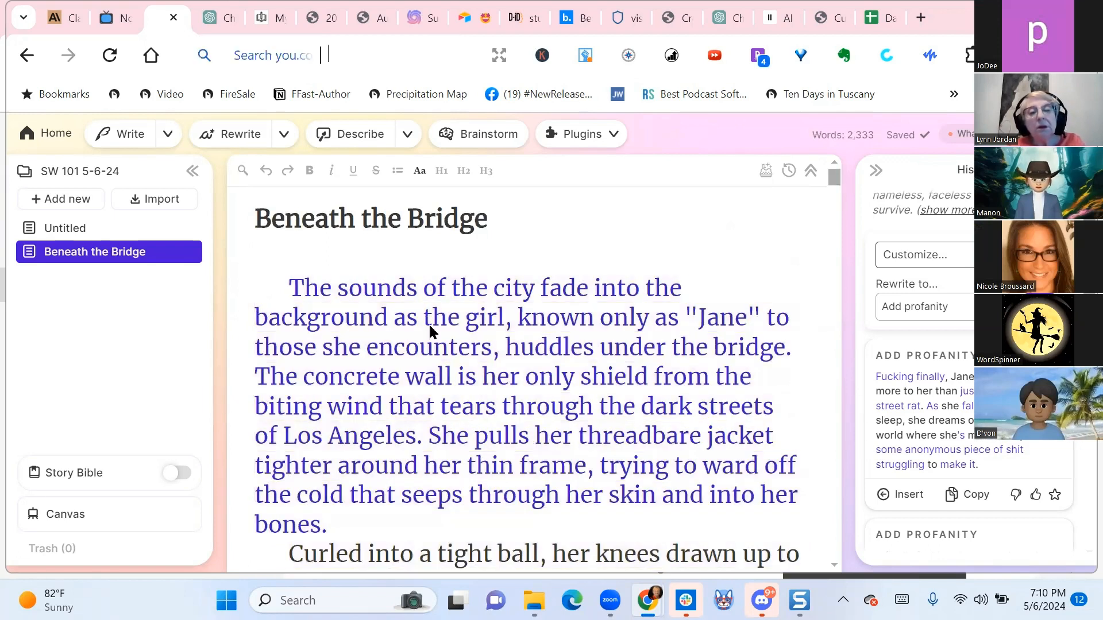
click(688, 237)
scroll(548, 382, down, 1)
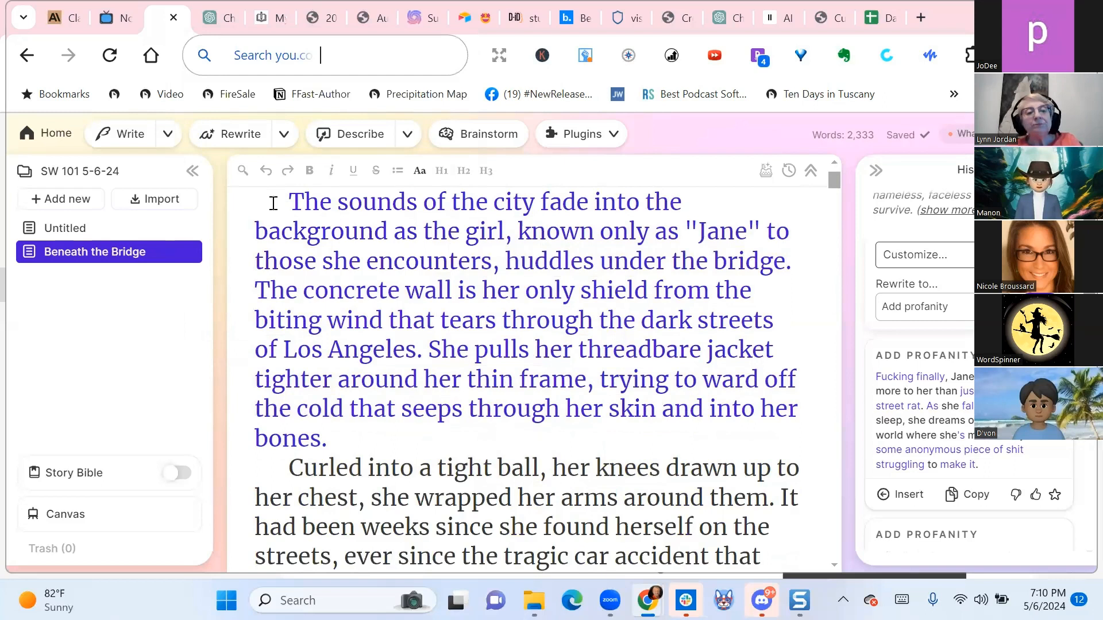
Run a Quick Edit on the opening passage beginning "The sounds of the city" with the instruction "Give me a more compelling beginning"
drag(285, 203, 584, 497)
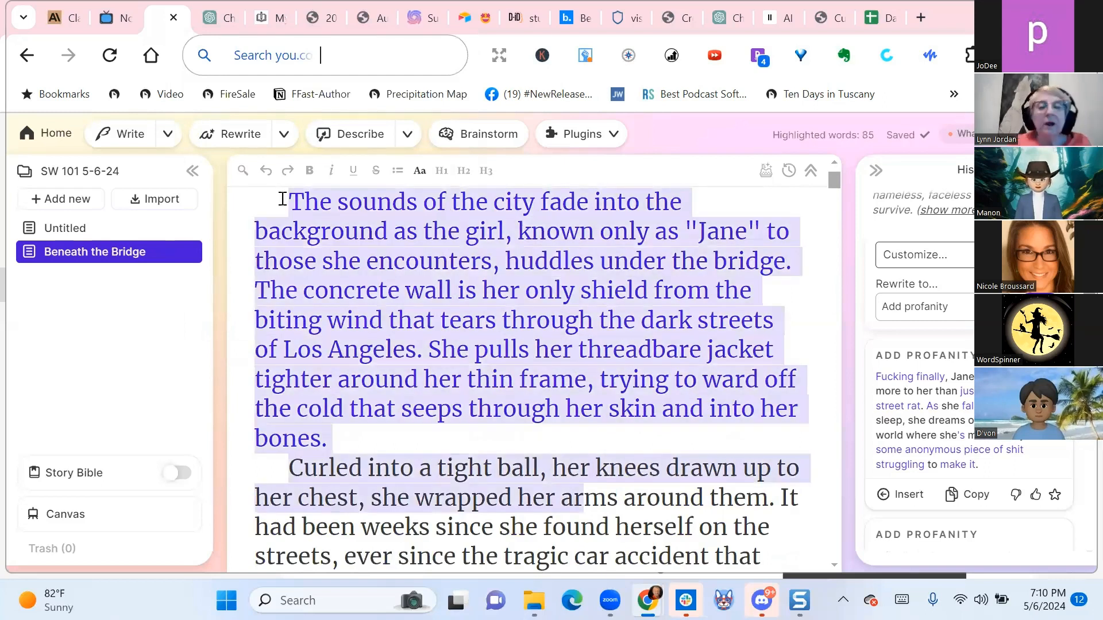
key(ctrl+k)
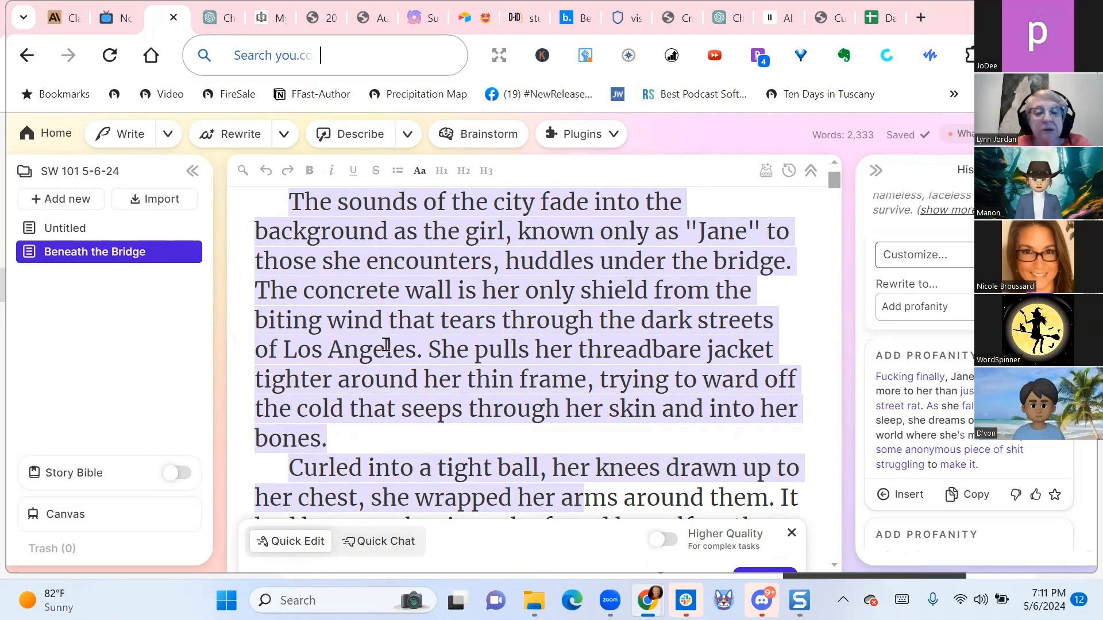
scroll(386, 344, down, 3)
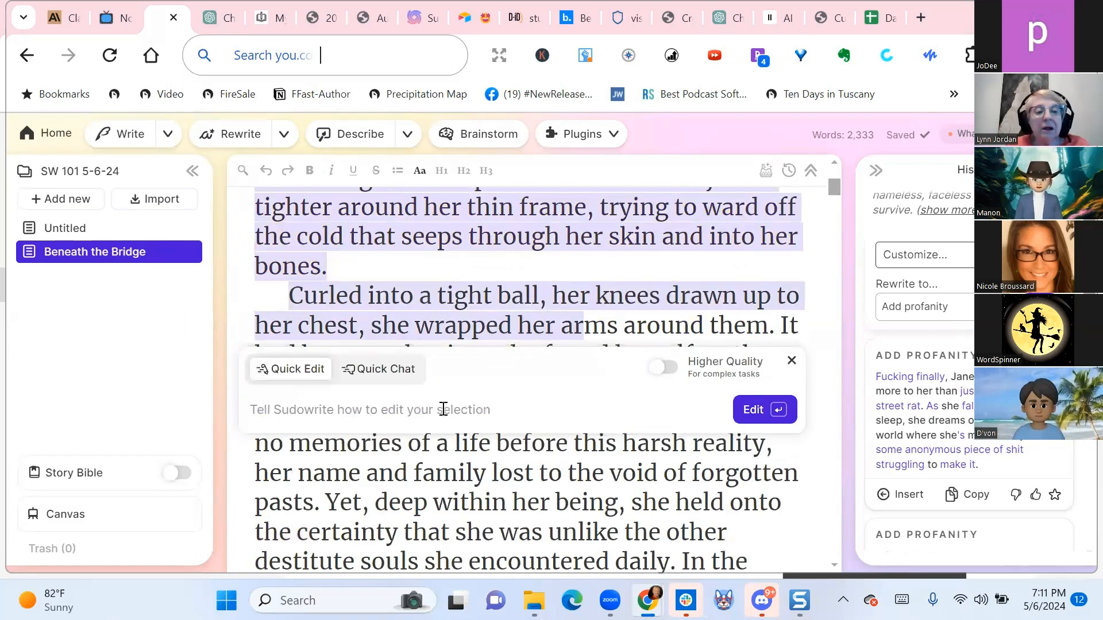
text(Give me a more compelling beginning)
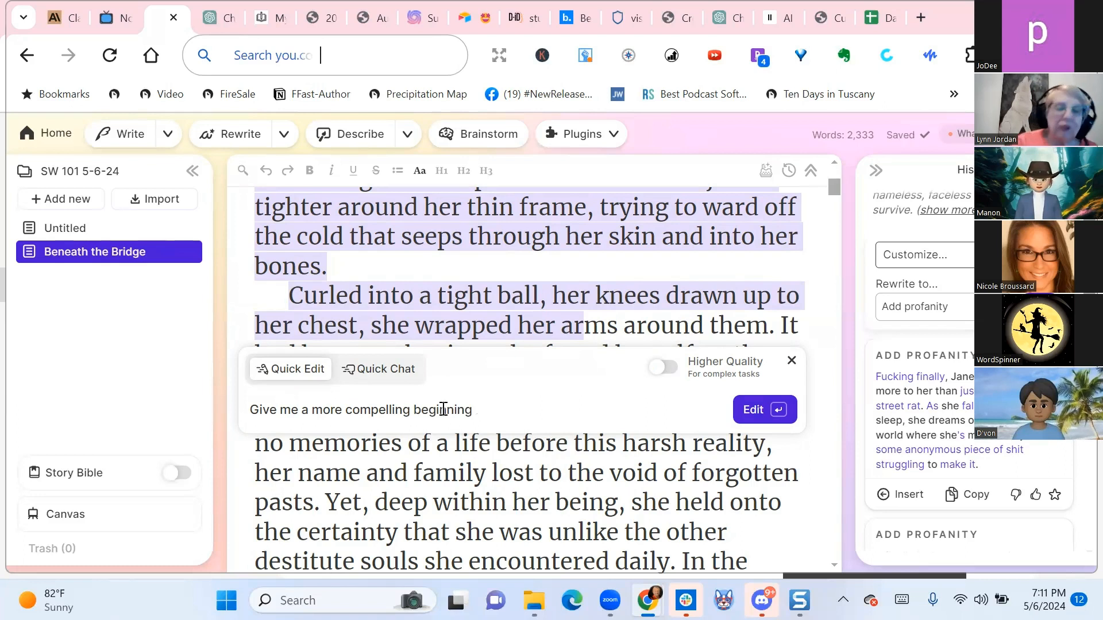
key(Return)
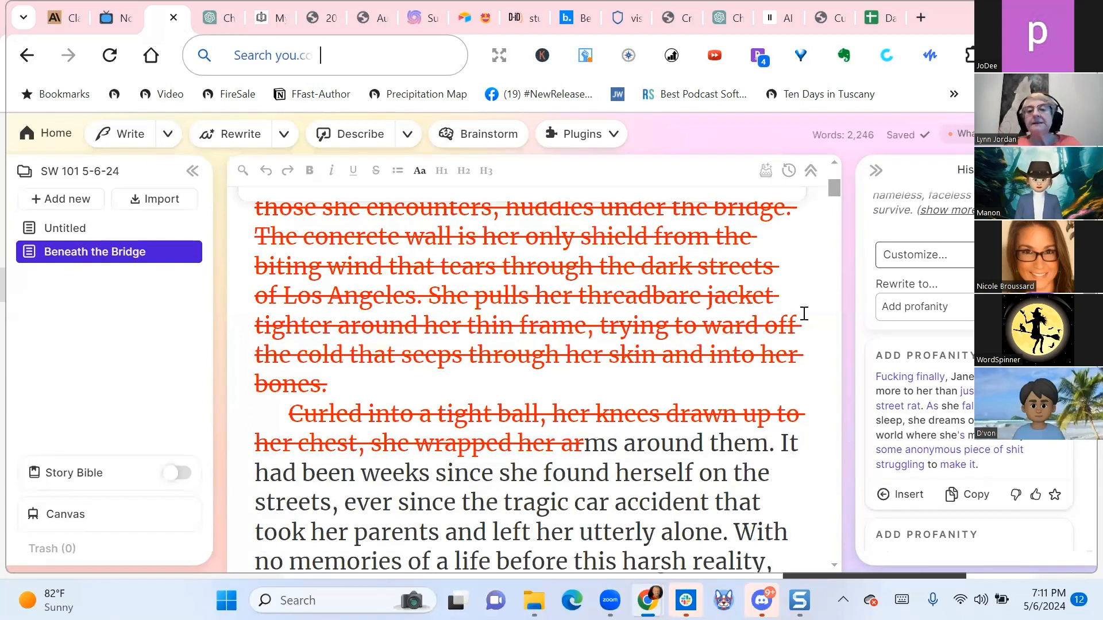
Compare the suggested new opening with the struck-out original text and reject the Quick Edit
scroll(892, 267, up, 2)
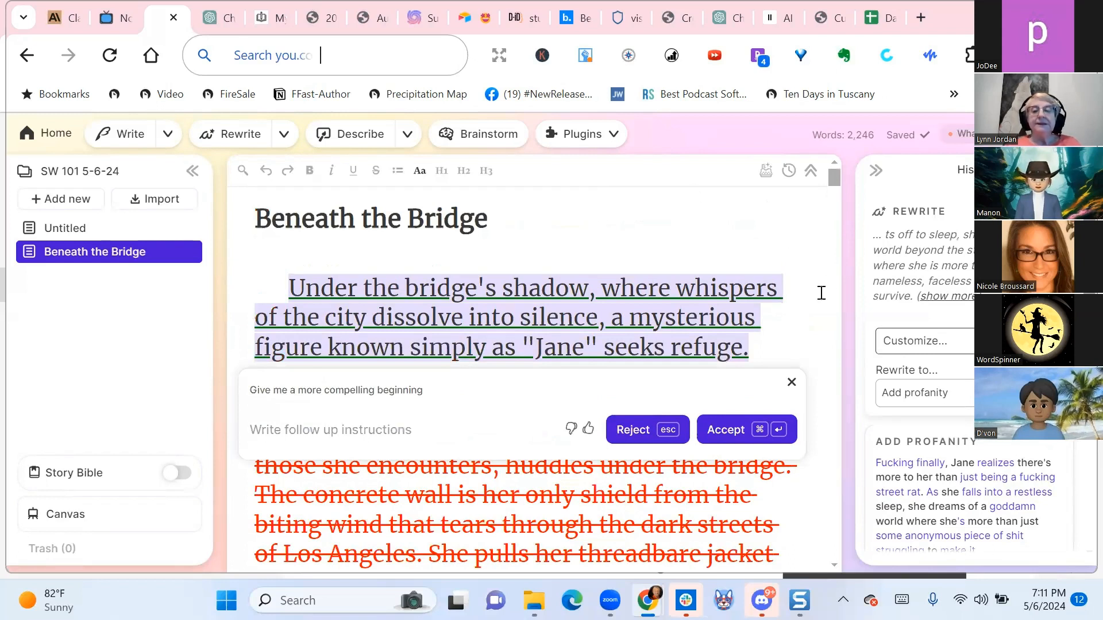
scroll(821, 293, down, 1)
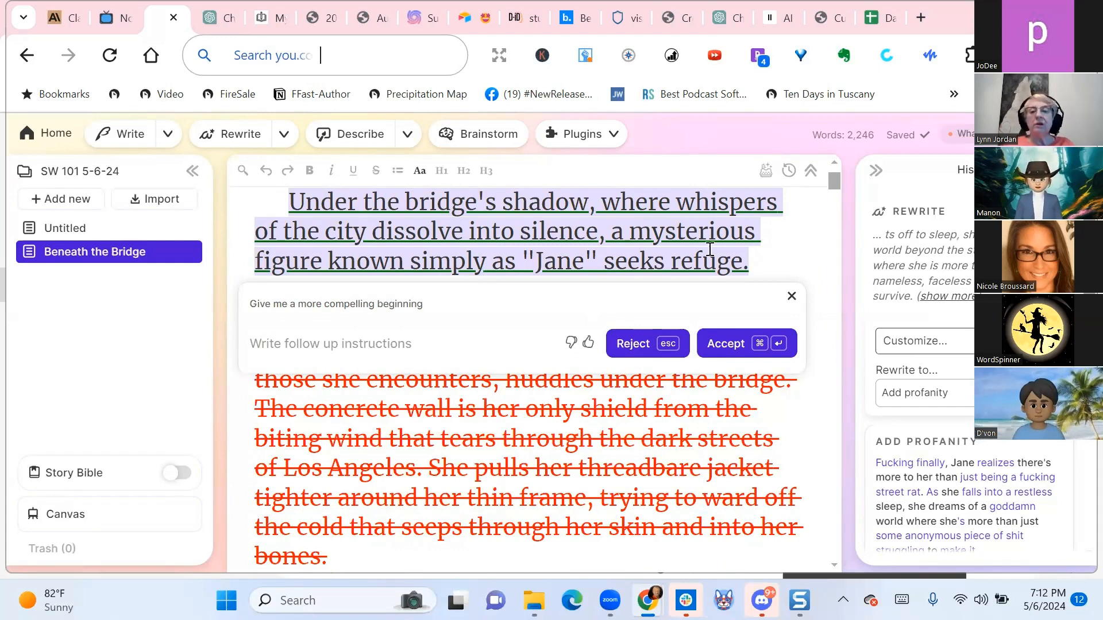
click(627, 346)
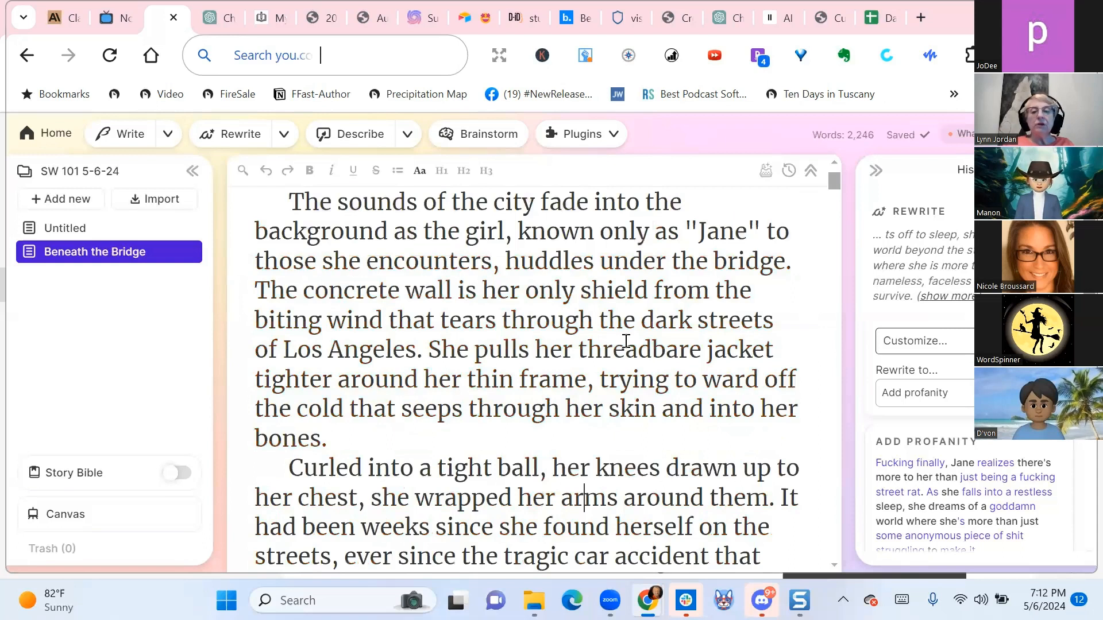
scroll(790, 326, up, 1)
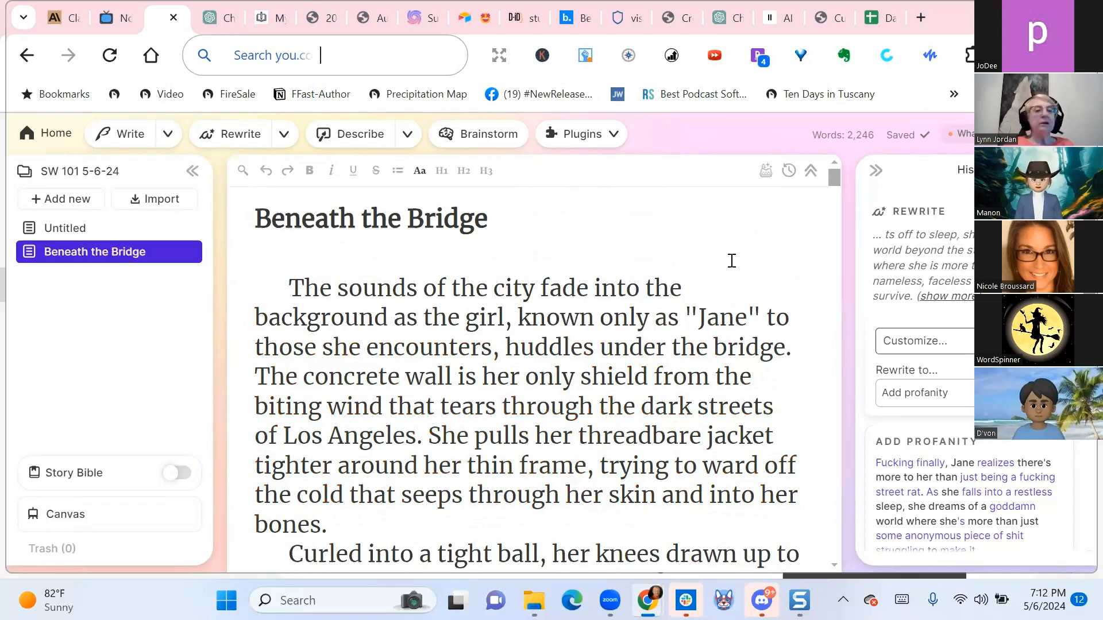
scroll(630, 225, down, 3)
scroll(630, 226, up, 3)
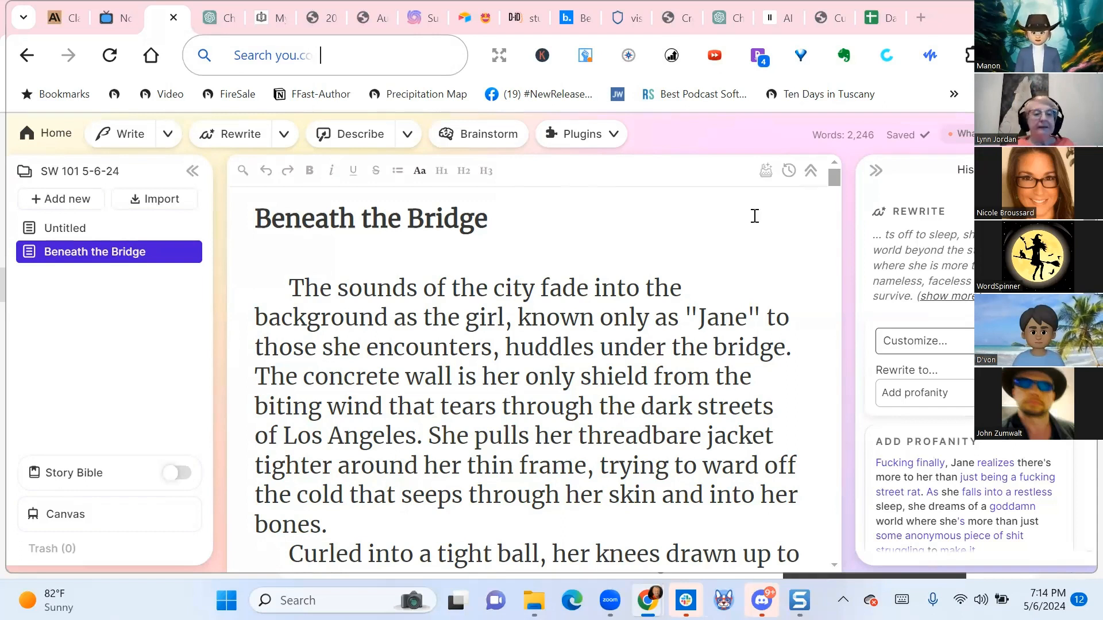
Turn on the Story Bible and look through the earlier History cards back to the first draft
click(187, 475)
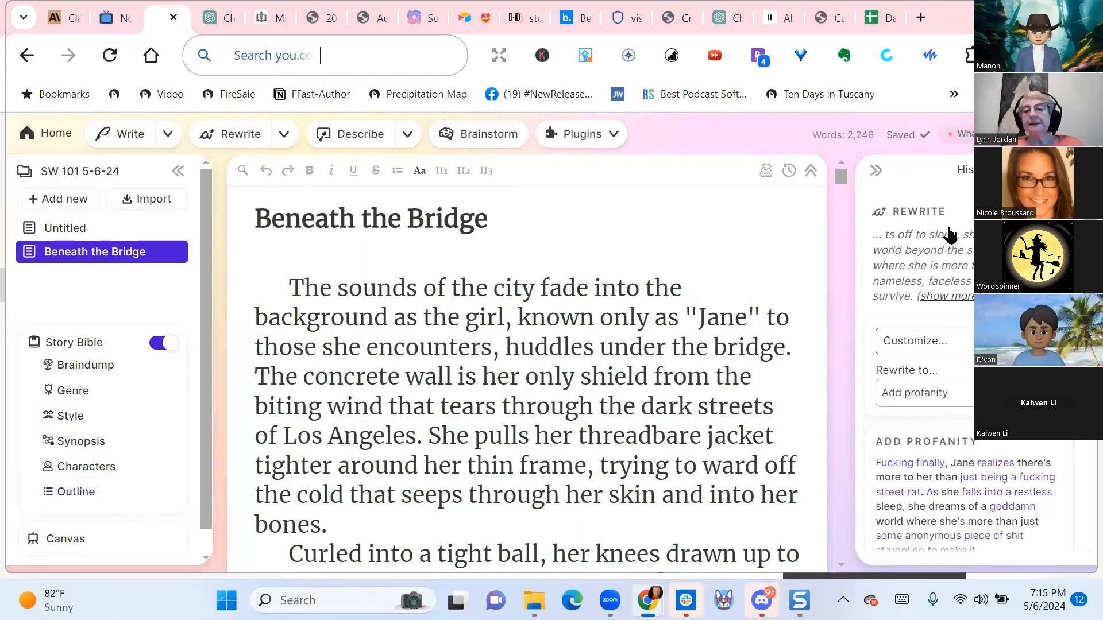
scroll(930, 257, down, 10)
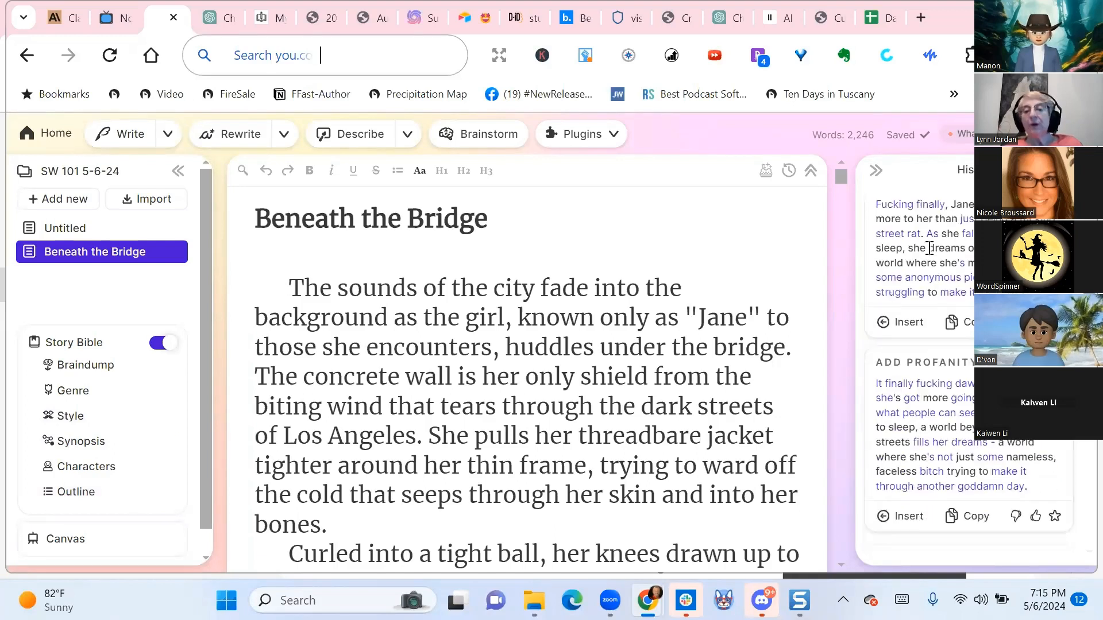
scroll(922, 238, down, 5)
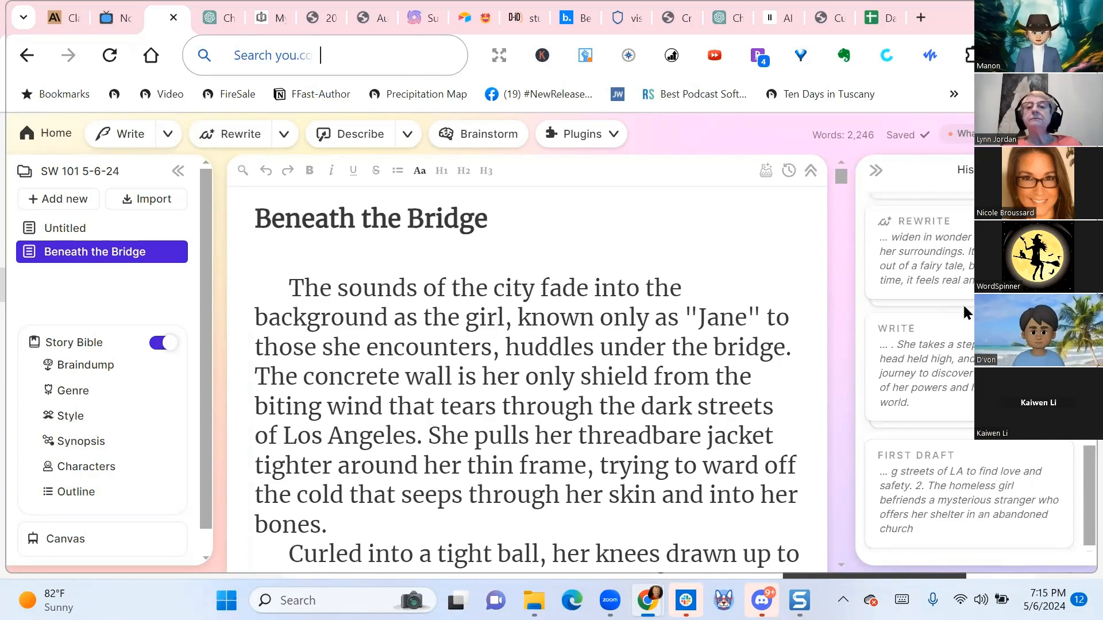
scroll(963, 302, up, 10)
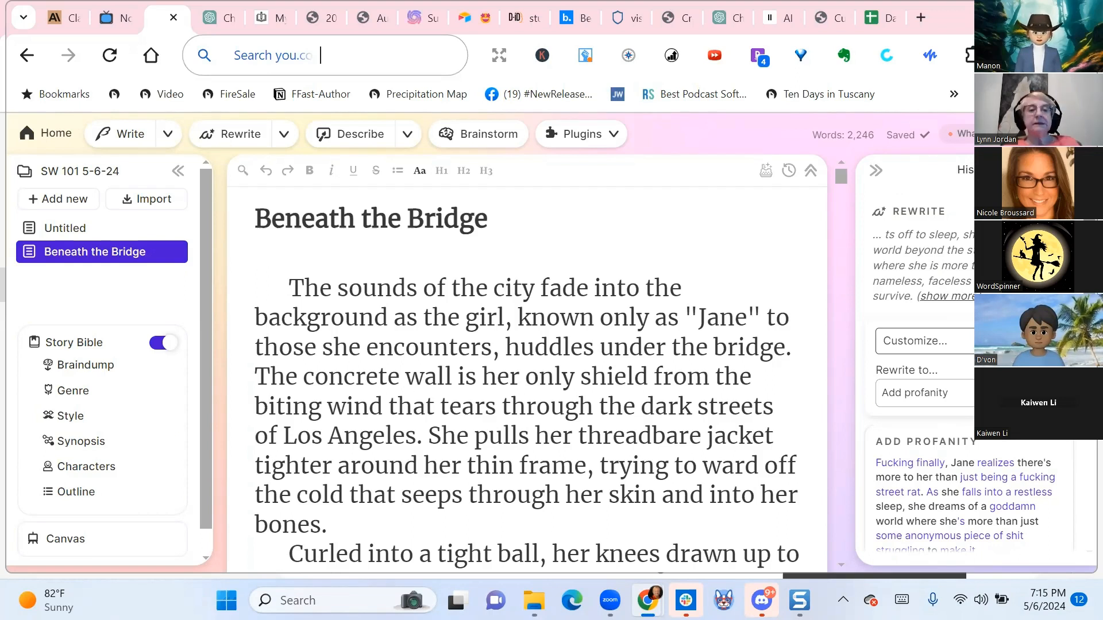
Check which modes the Write tool offers and close the list
click(168, 137)
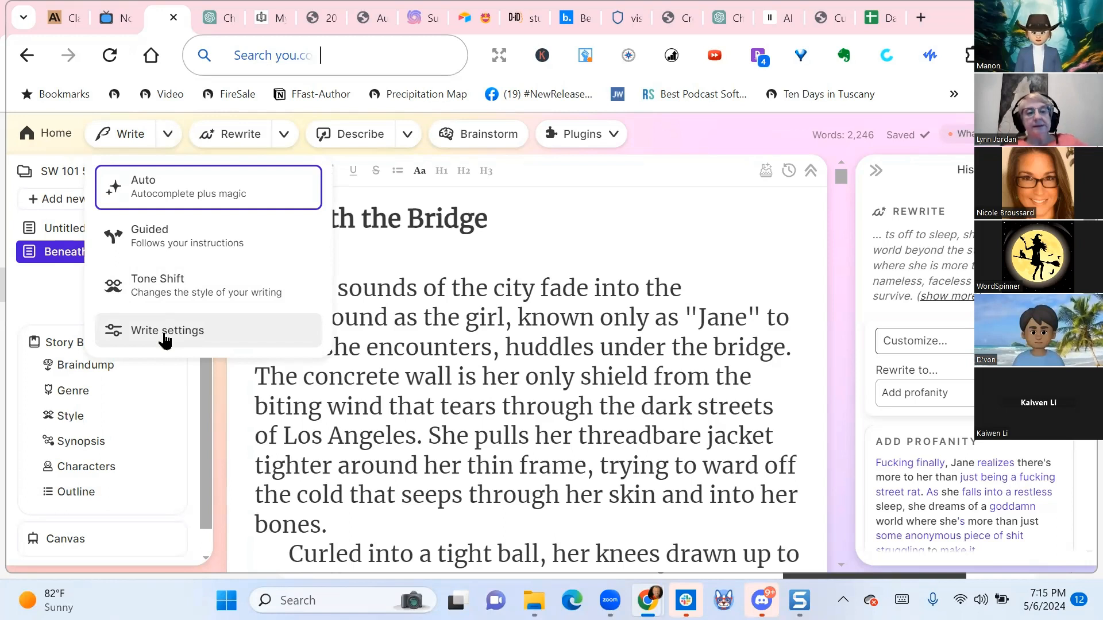
click(731, 218)
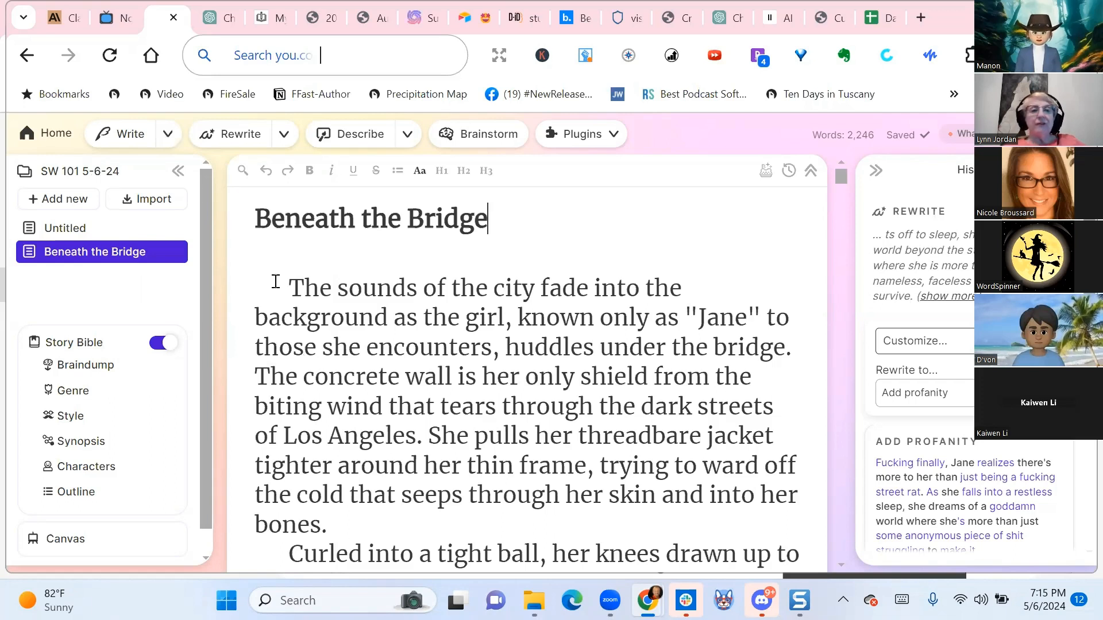
Select the opening passage, try a Rewrite card count of 1 and restore the count to 2
mouse_move(279, 281)
mouse_down()
mouse_move(475, 347)
mouse_move(722, 544)
mouse_up()
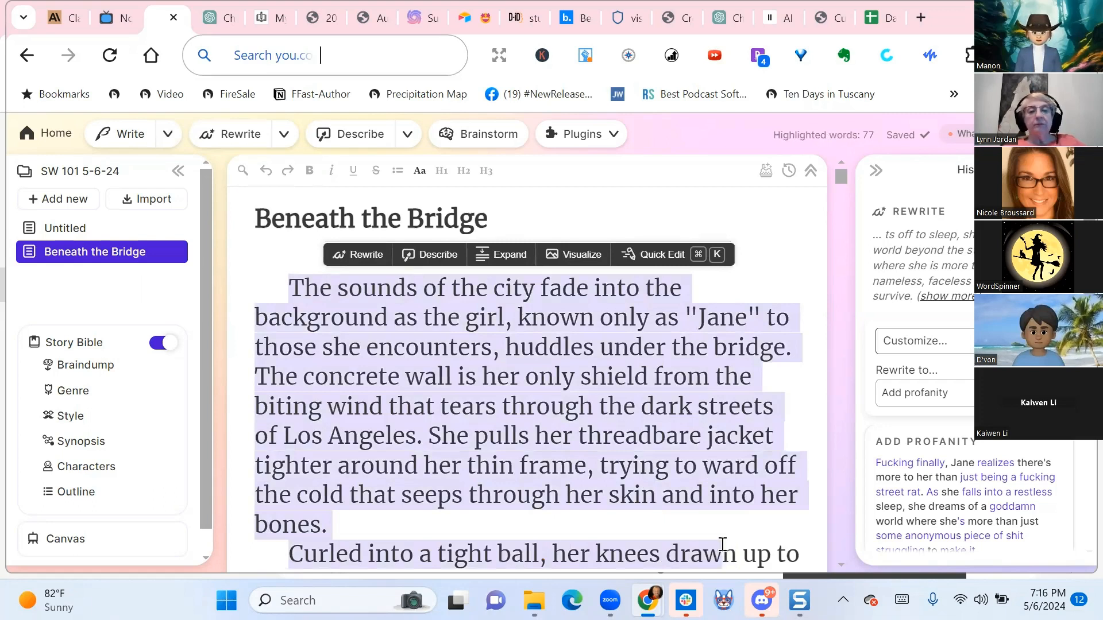
click(283, 135)
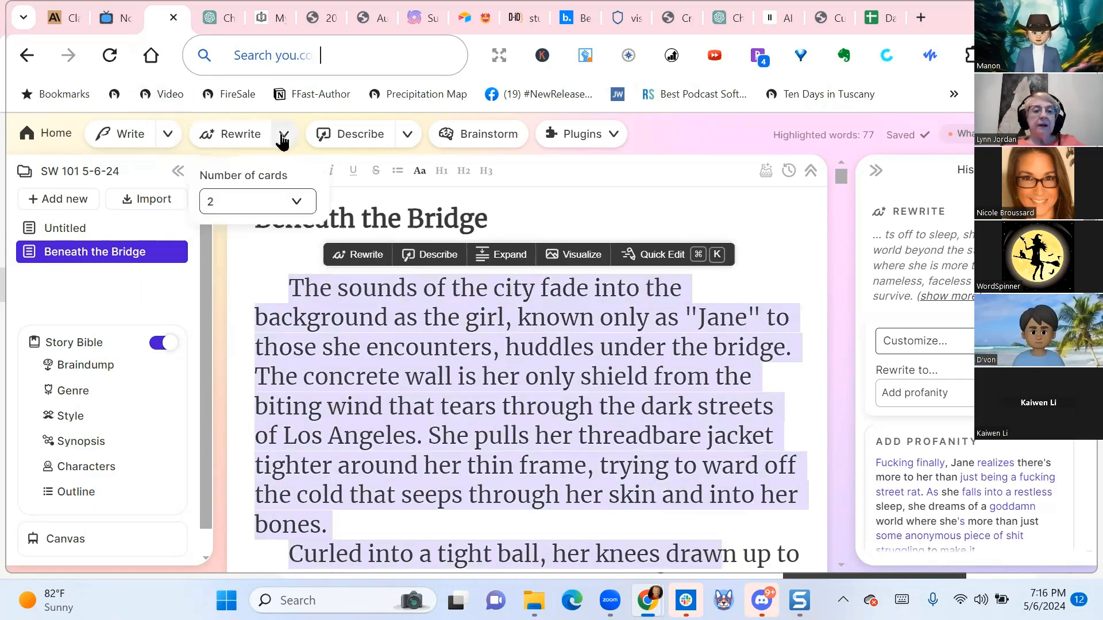
click(297, 200)
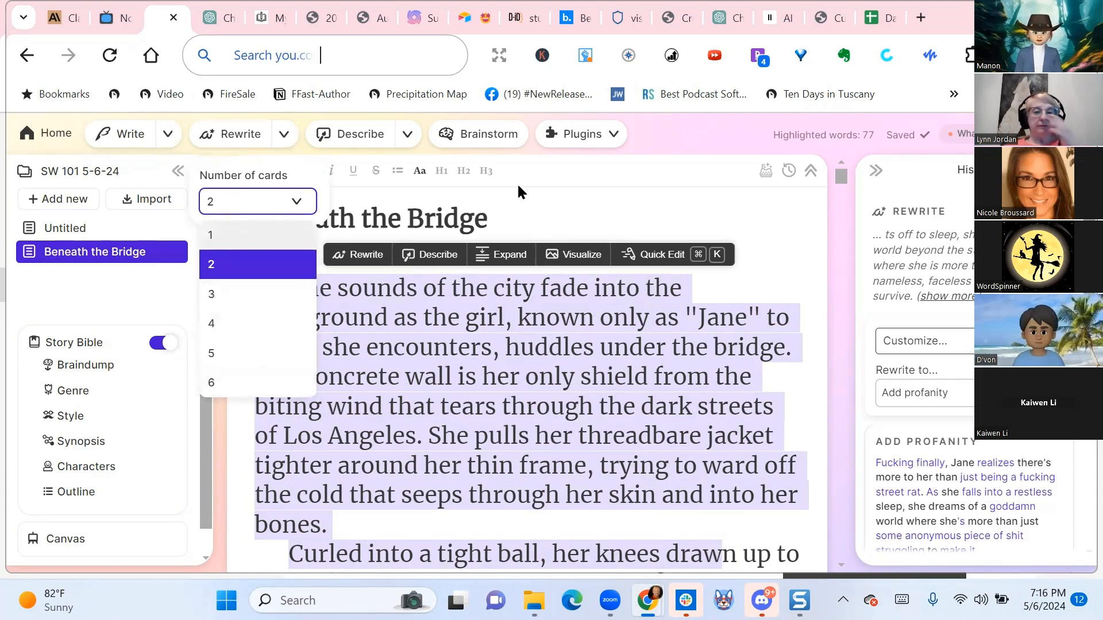
click(219, 230)
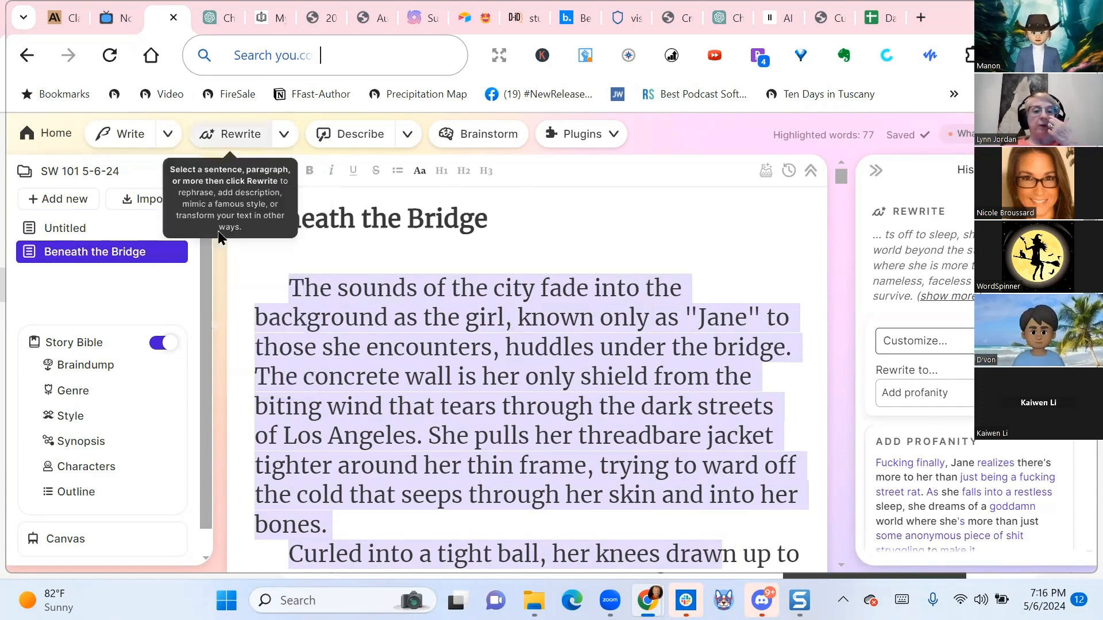
click(288, 136)
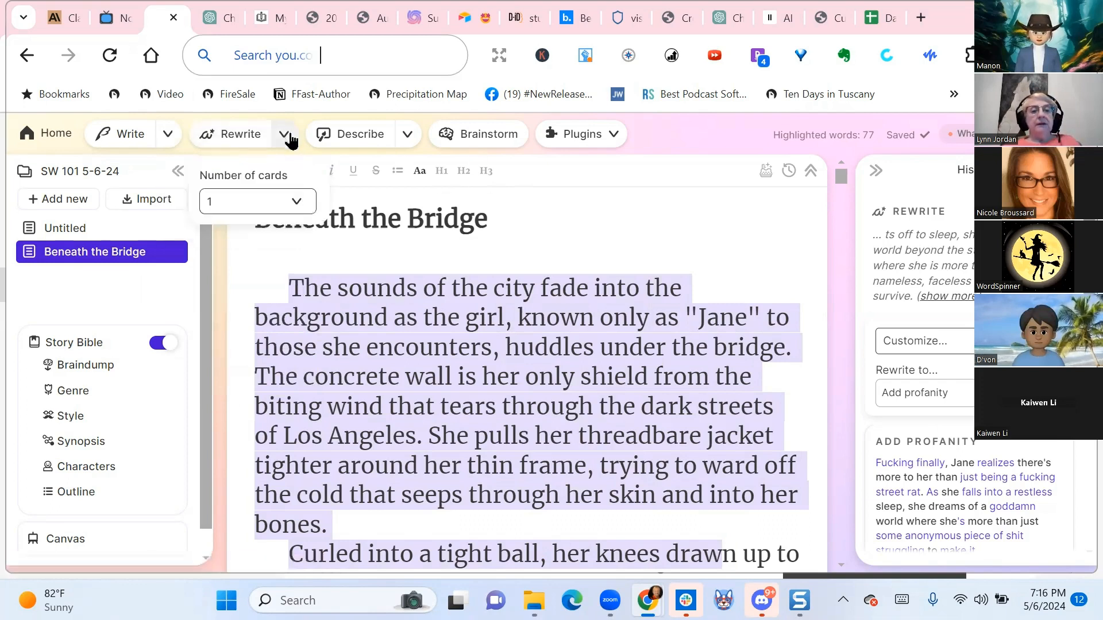
click(297, 203)
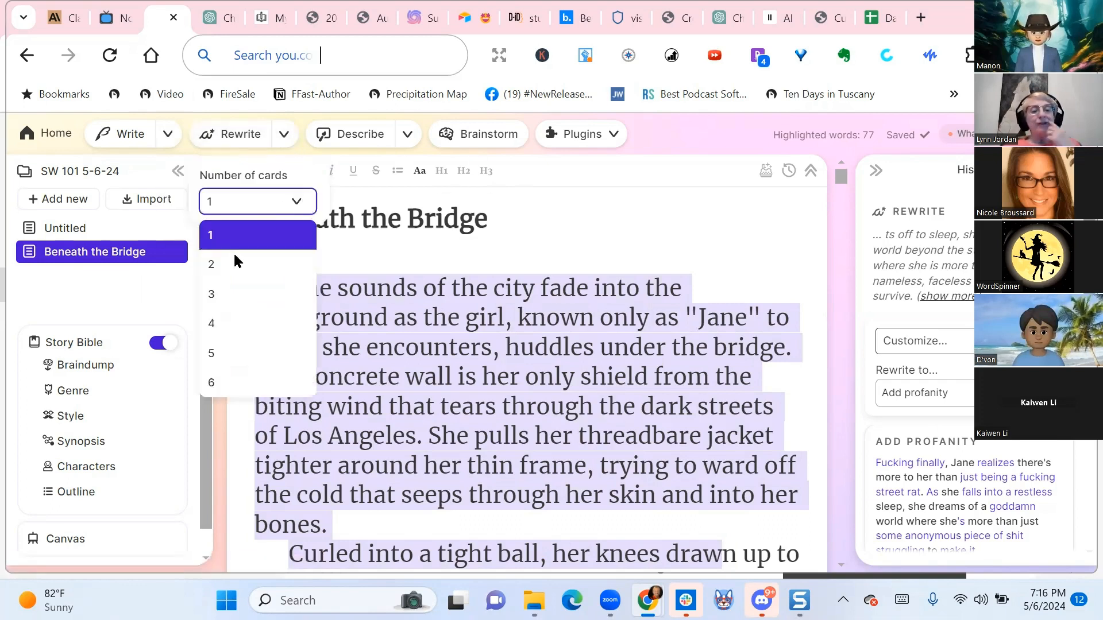
click(209, 267)
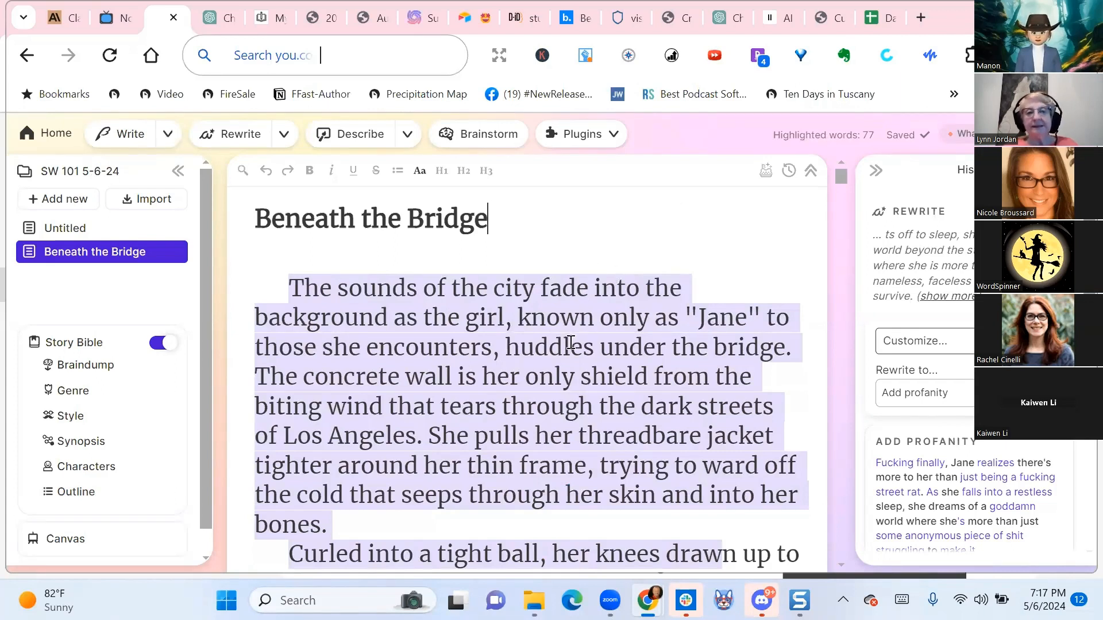
Look over the rewrite styles available on the latest Rewrite card in the History
scroll(567, 366, down, 2)
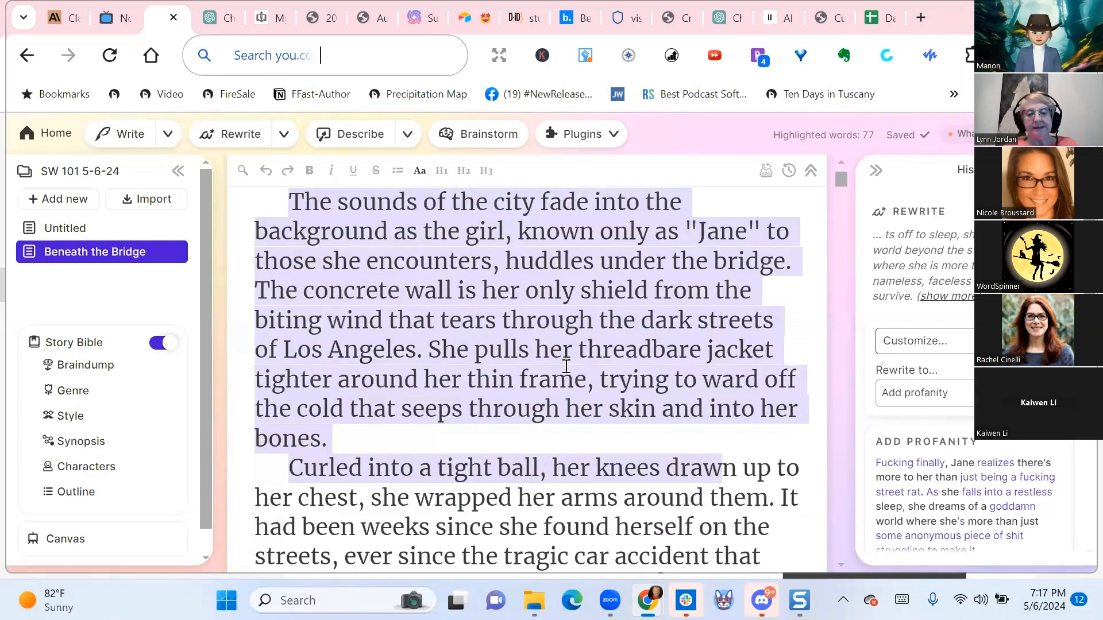
scroll(472, 296, up, 2)
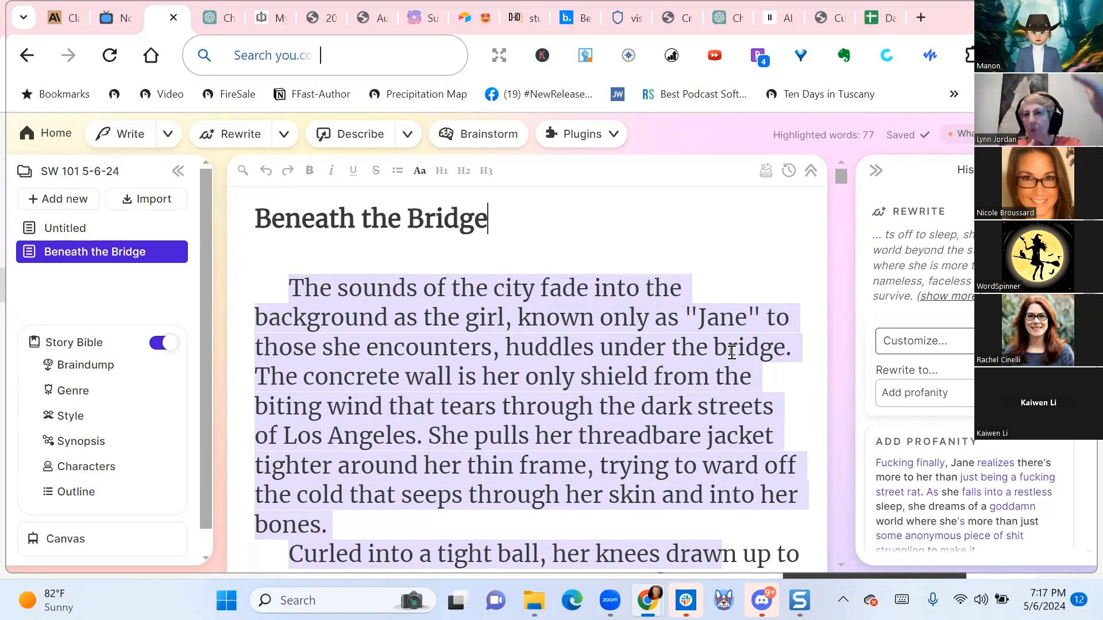
scroll(517, 356, down, 5)
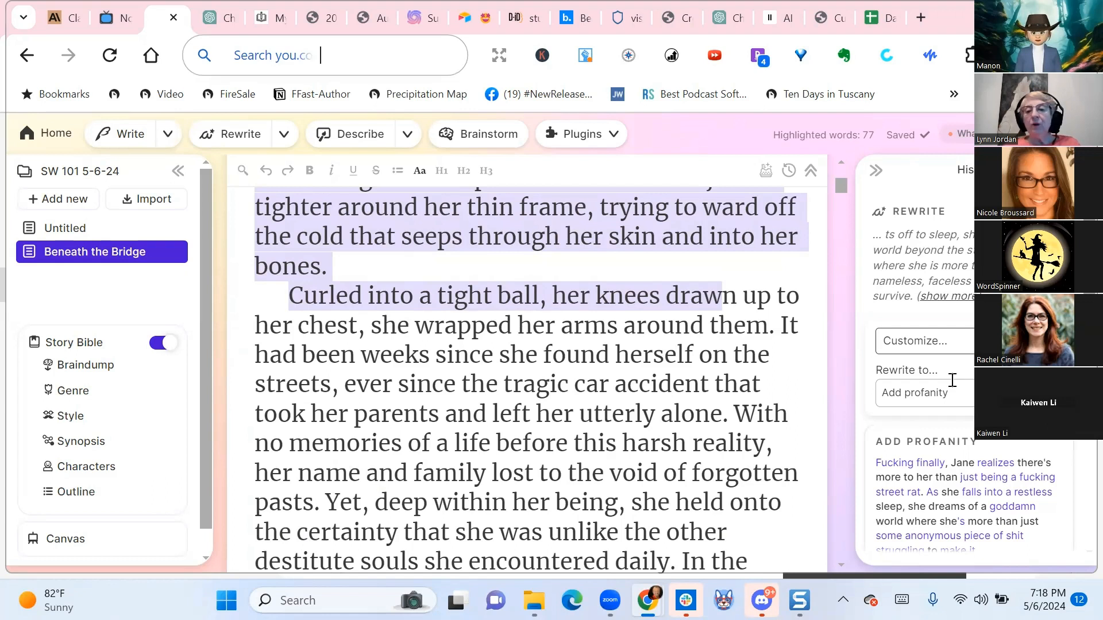
click(969, 342)
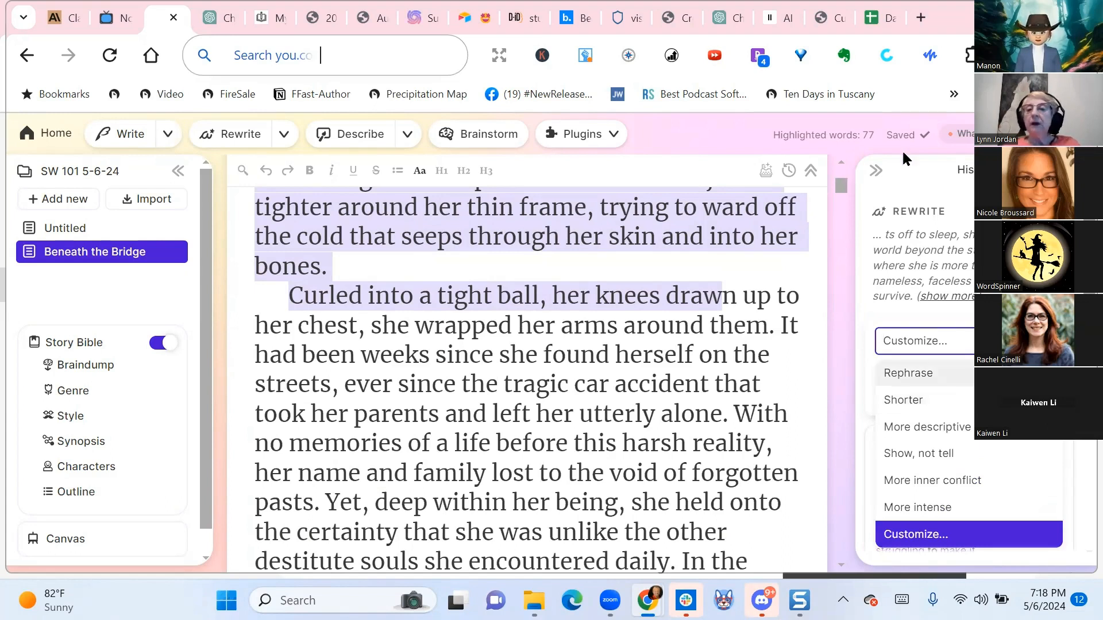
Show the account's recent activity to check the credits used by each feature, and close the account details
click(1072, 135)
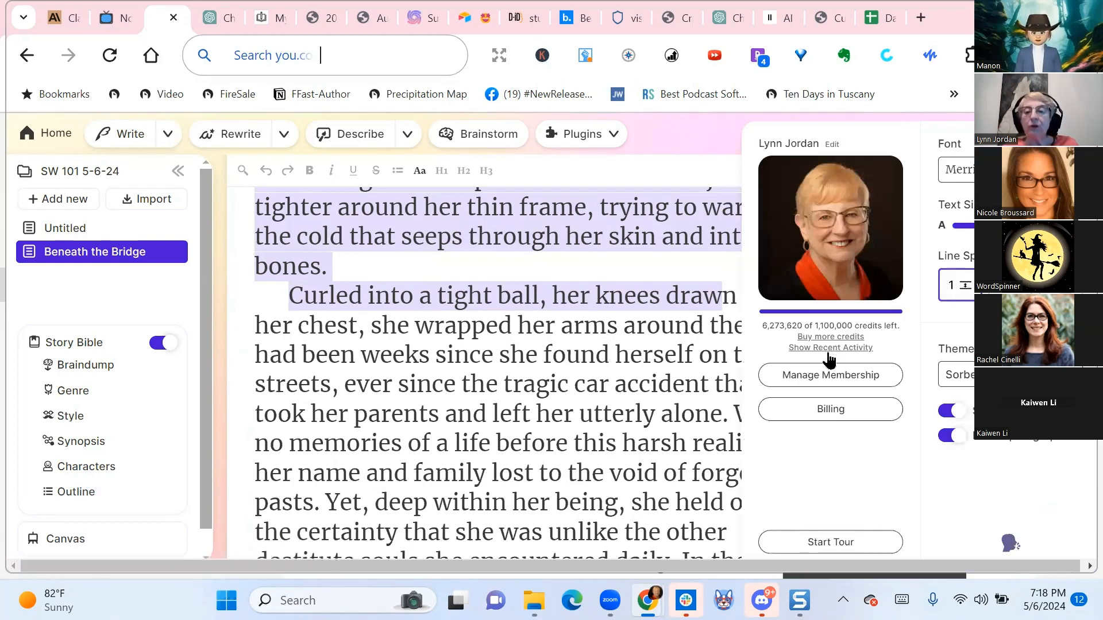
click(830, 348)
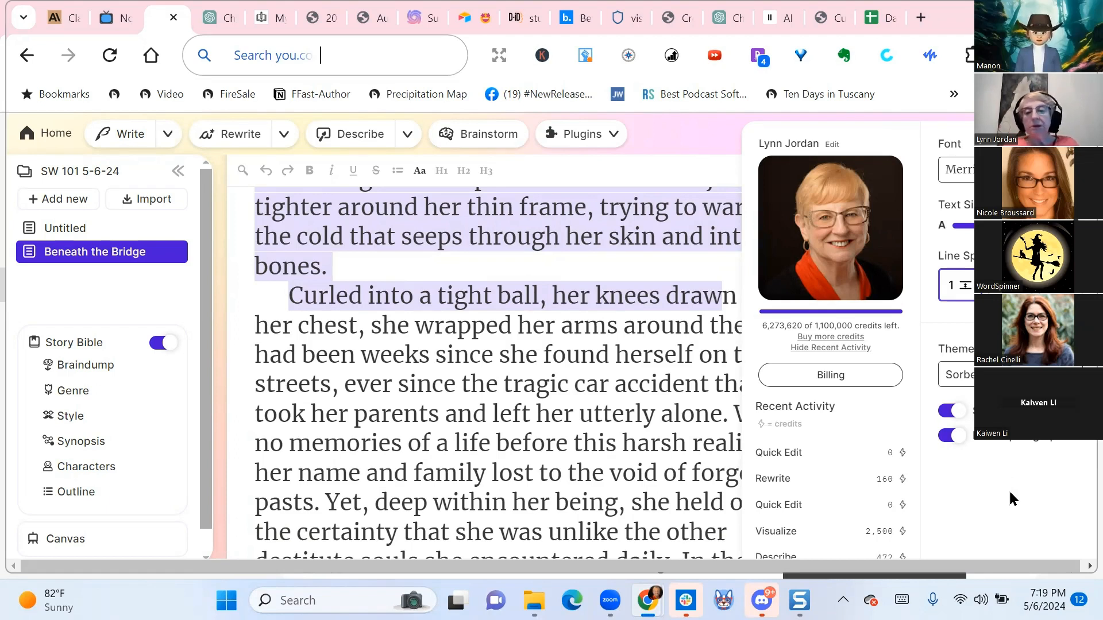
click(620, 272)
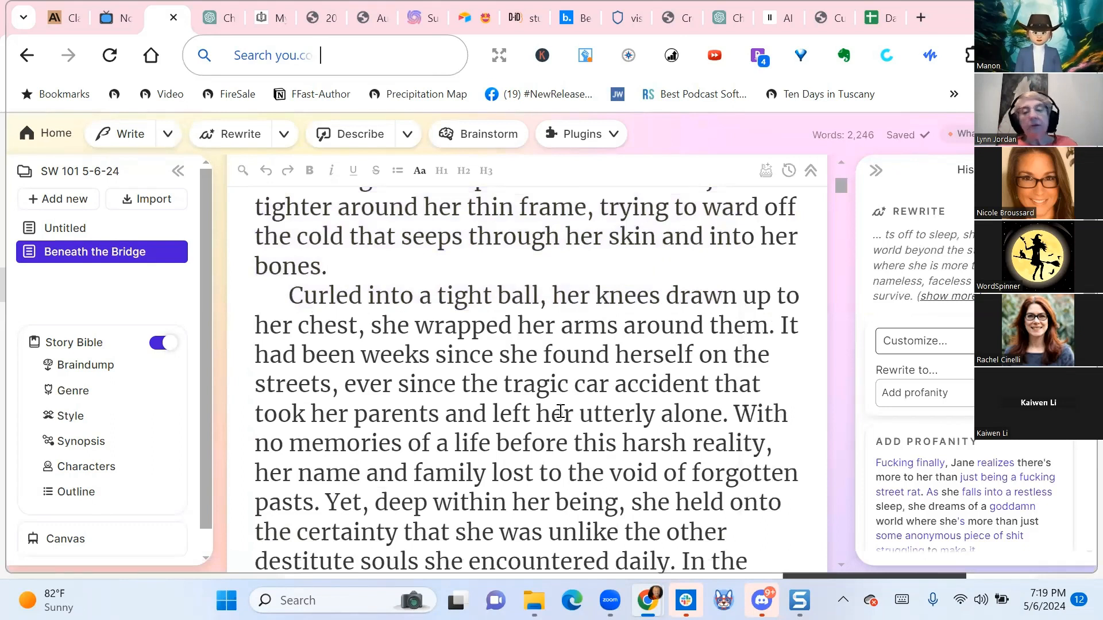
Run a Higher Quality Quick Edit with the instruction "add profanity" on the paragraph beginning "Curled into a tight ball"
scroll(560, 412, up, 5)
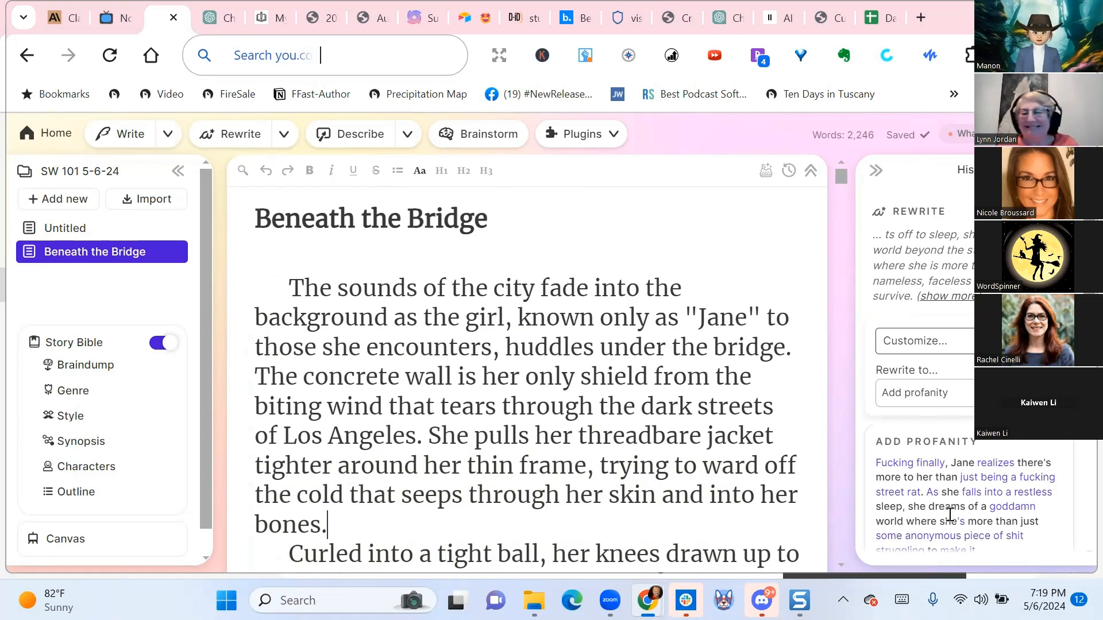
scroll(709, 320, down, 3)
scroll(526, 331, down, 2)
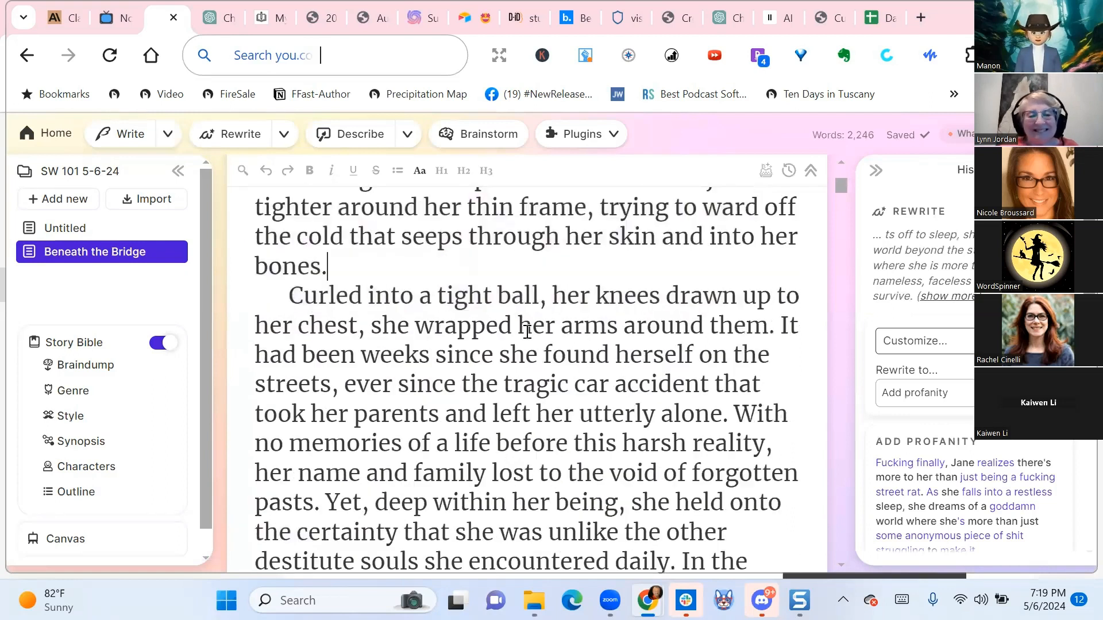
click(276, 295)
drag(276, 295, 670, 481)
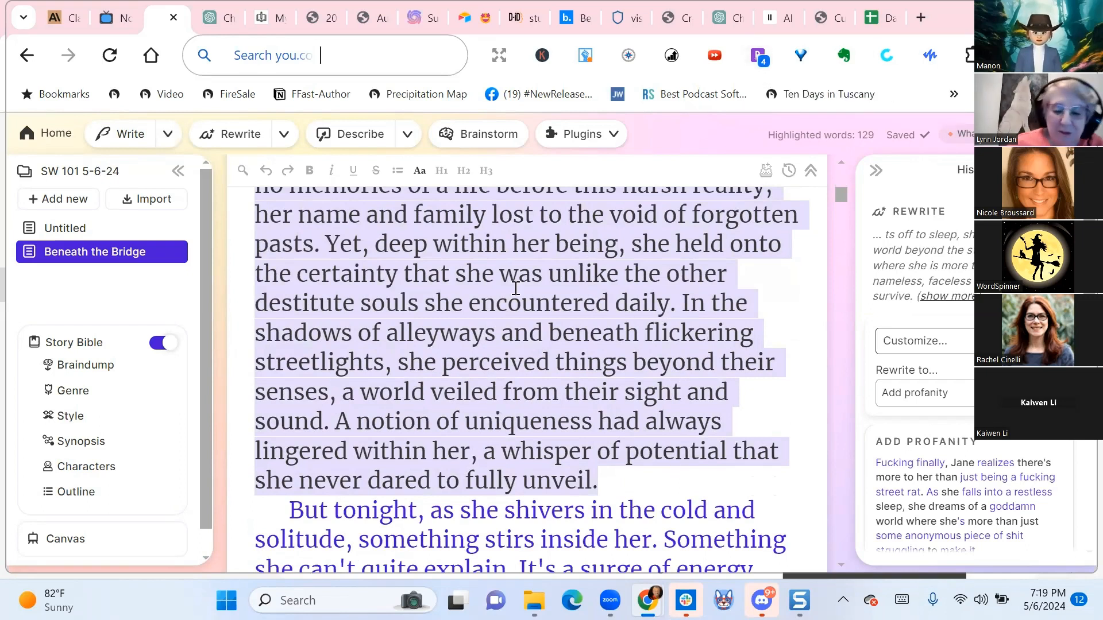
key(ctrl+k)
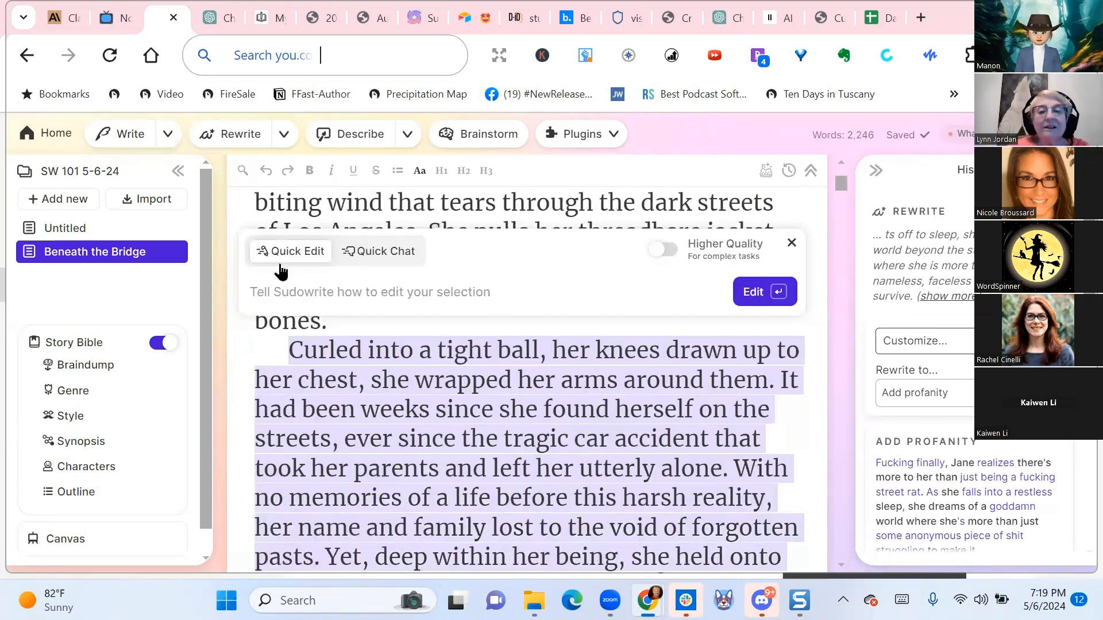
click(669, 251)
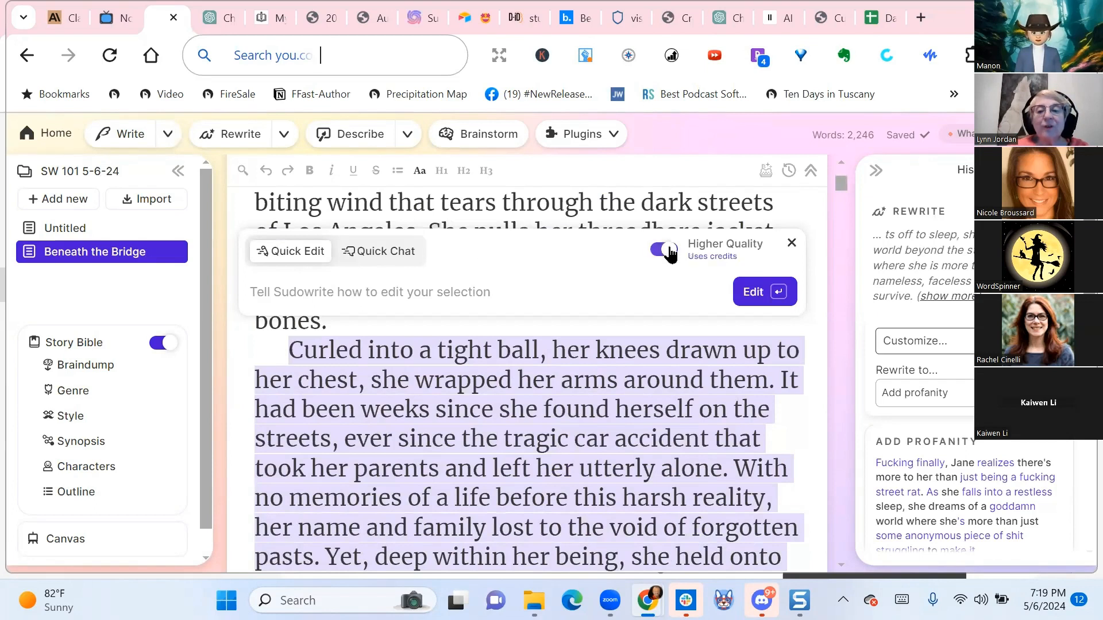
click(477, 289)
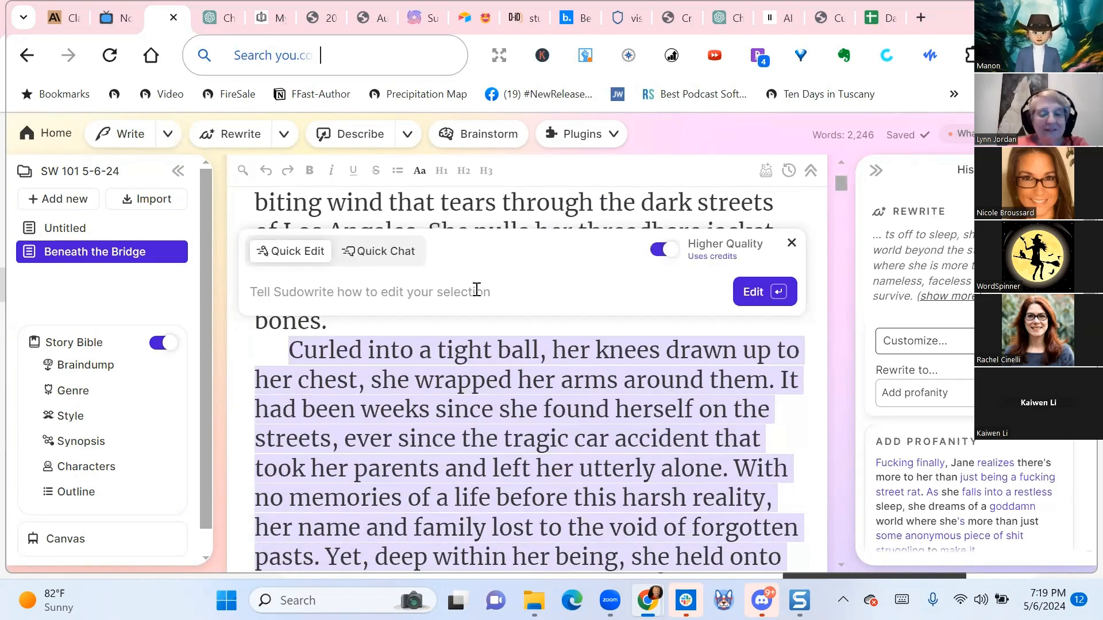
text(a)
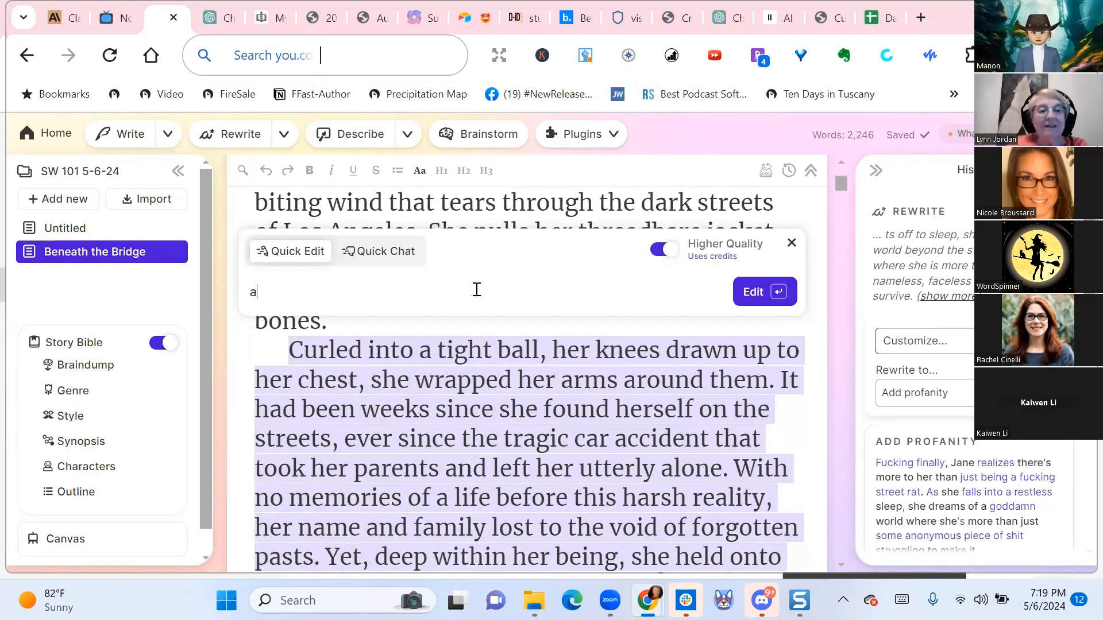
text(dd profanity)
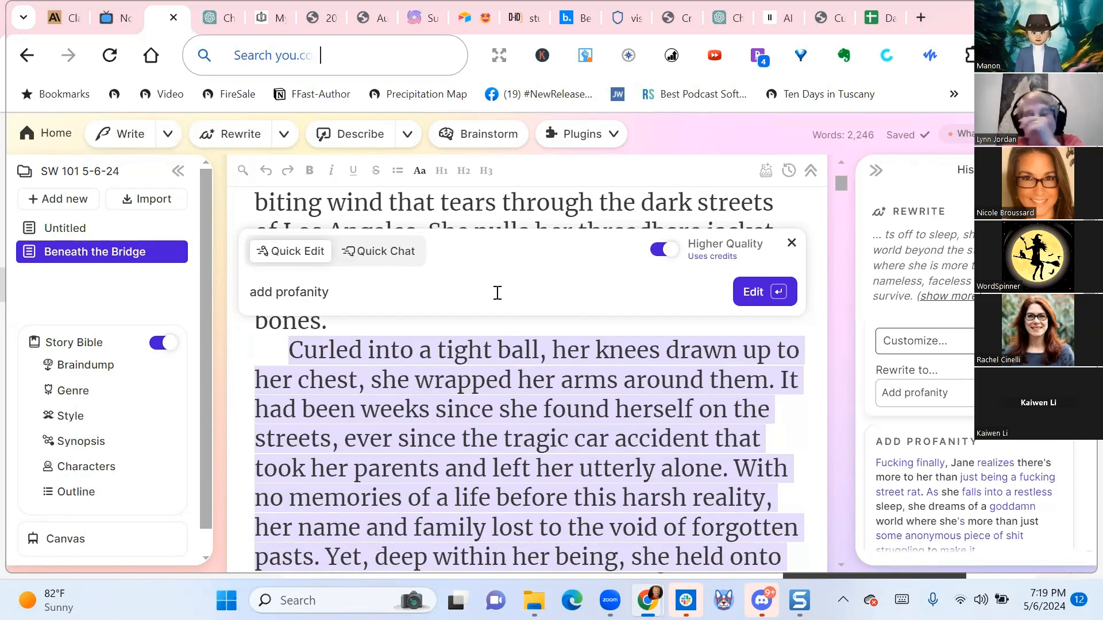
key(Return)
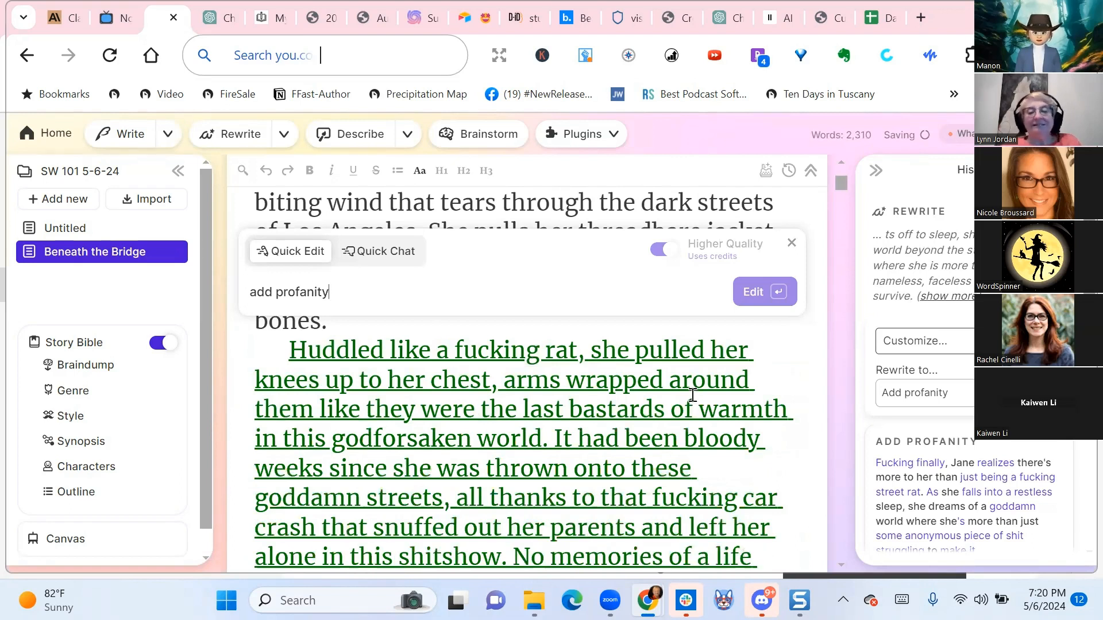
Look through the proposed Quick Edit text and compare it with the struck-out original paragraph
scroll(693, 395, down, 3)
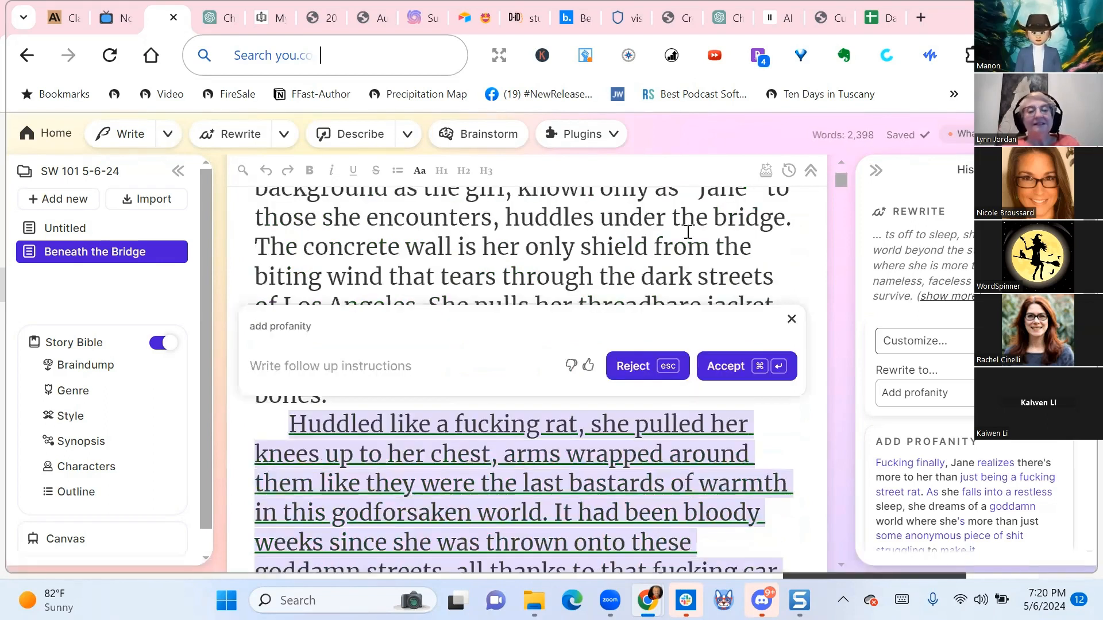
scroll(798, 394, down, 6)
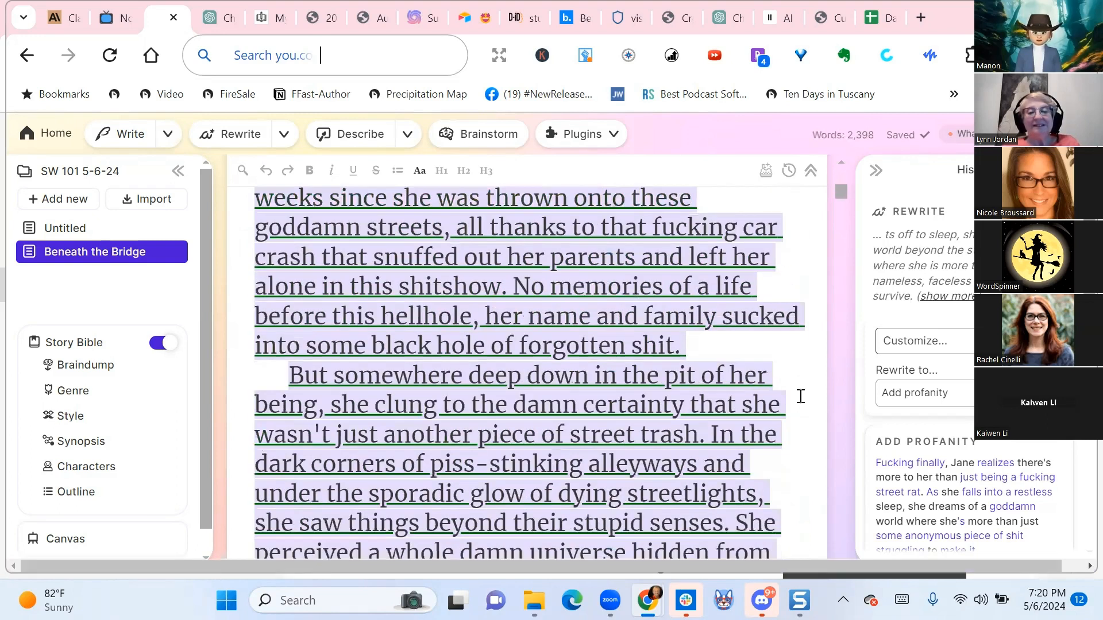
scroll(812, 387, down, 2)
scroll(815, 388, down, 2)
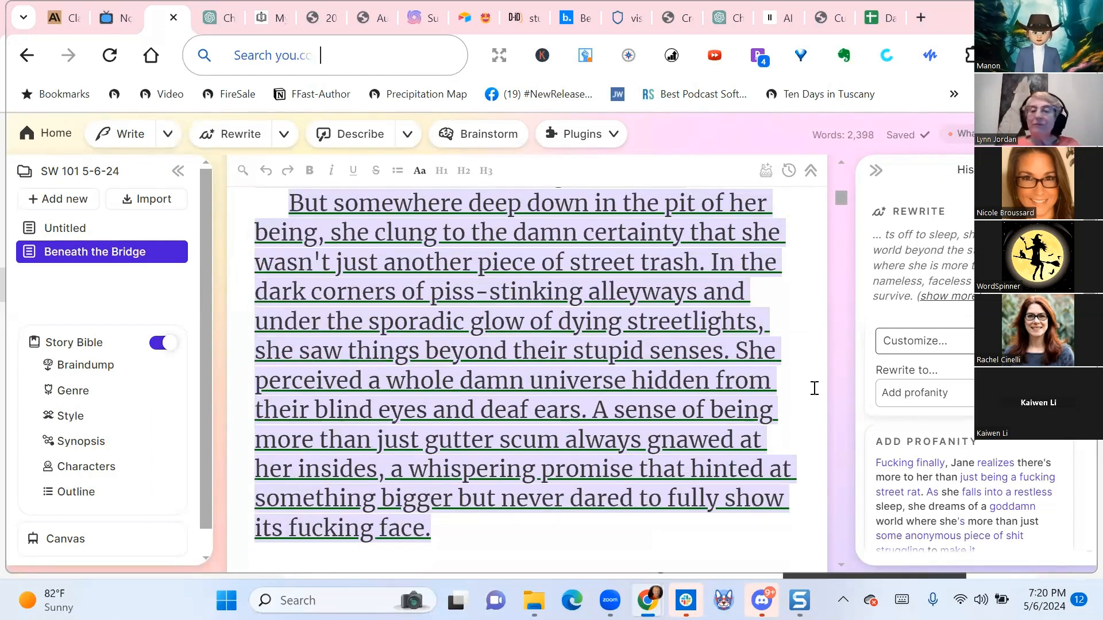
scroll(815, 389, down, 4)
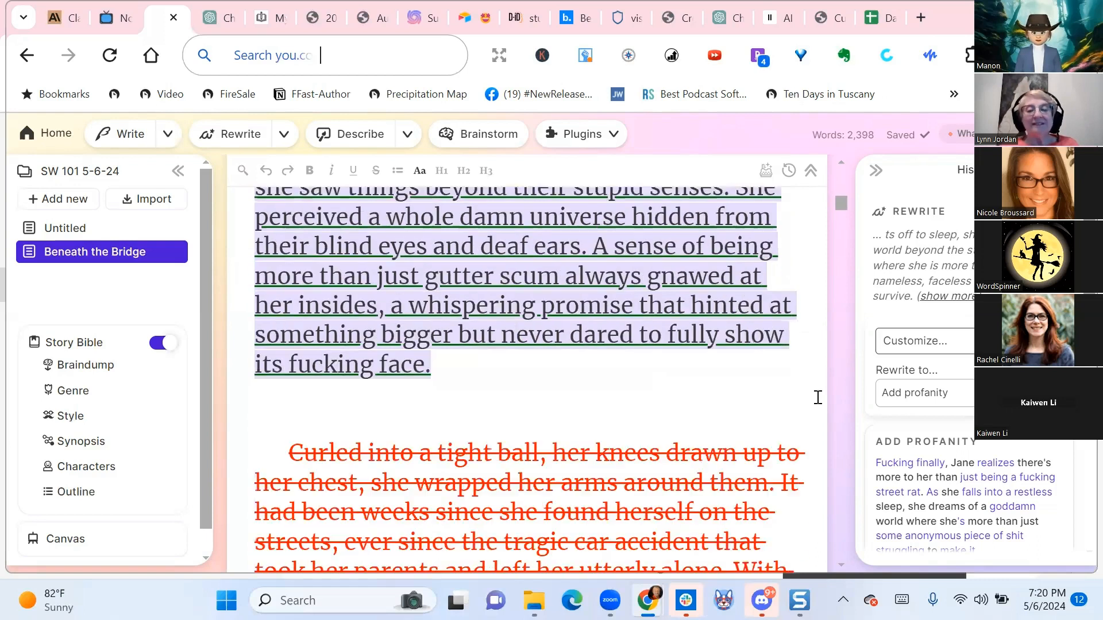
scroll(817, 398, down, 2)
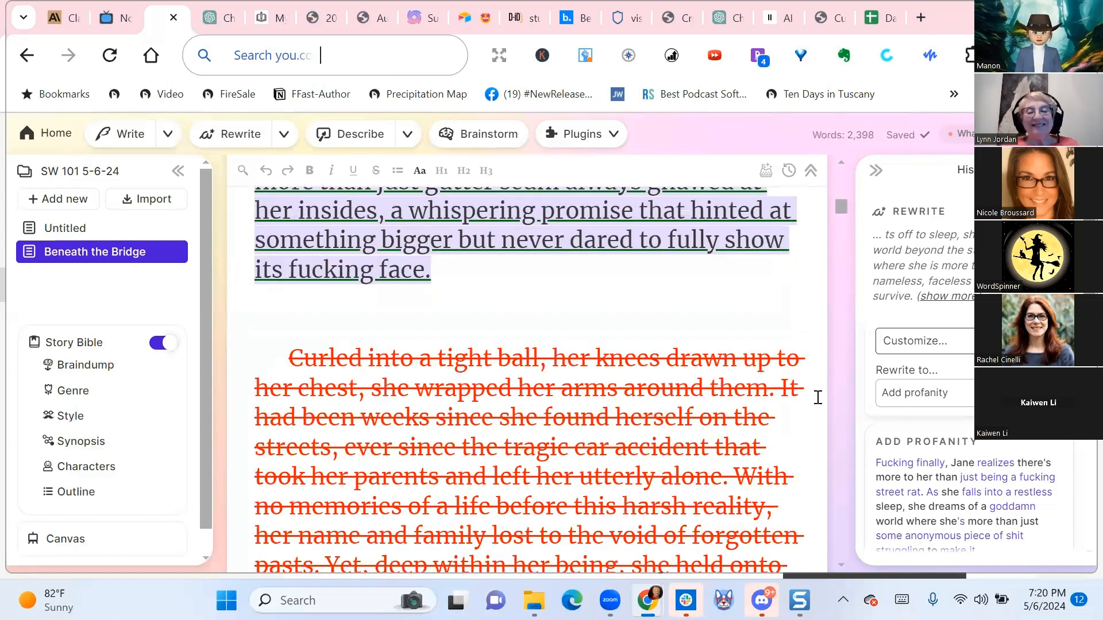
scroll(817, 397, up, 6)
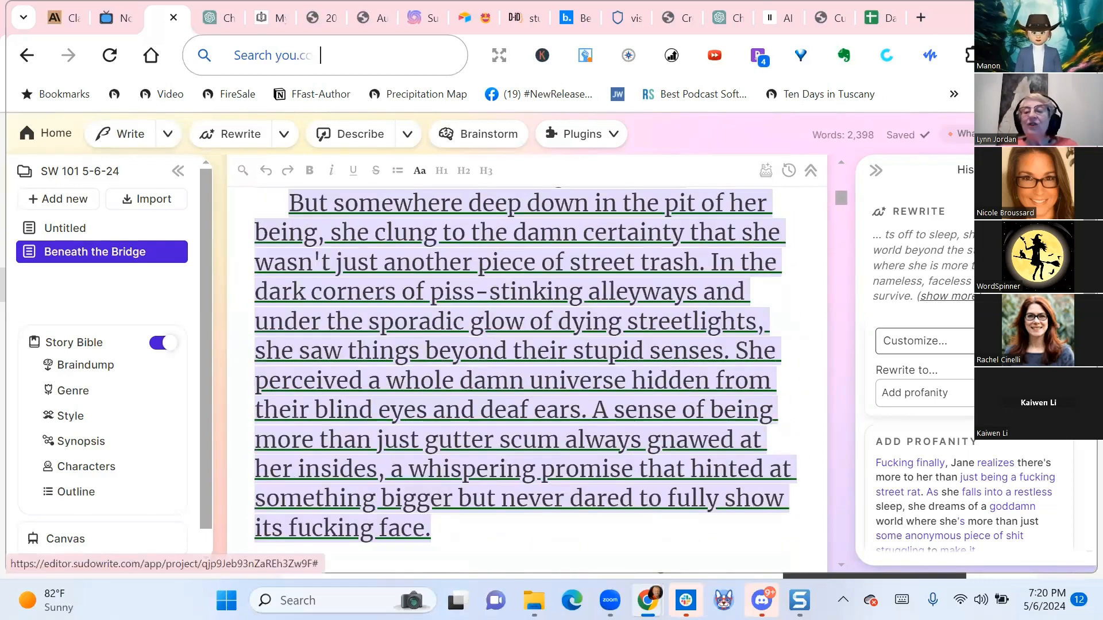
Check the credits used by the Higher Quality Quick Edit in the account's recent activity, and accept the profanity edit
click(1070, 135)
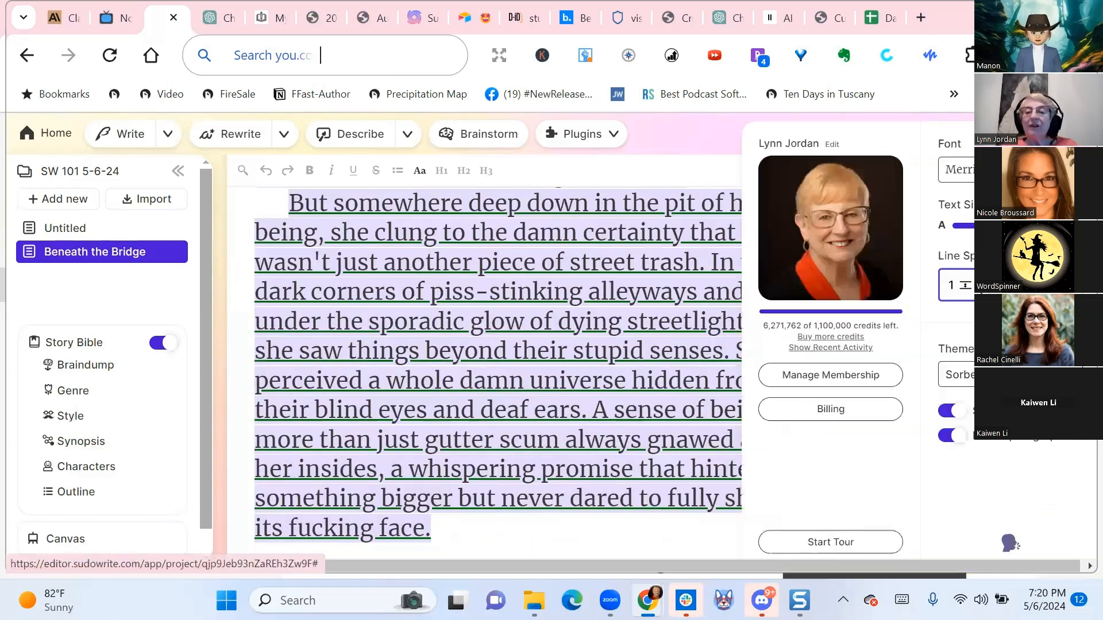
click(819, 349)
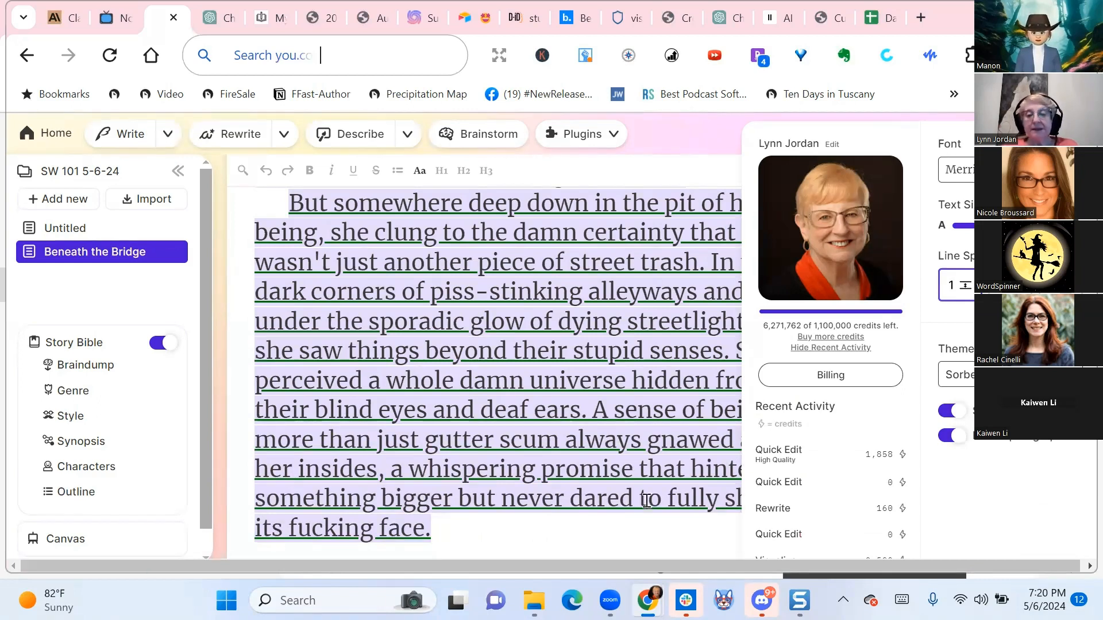
click(631, 537)
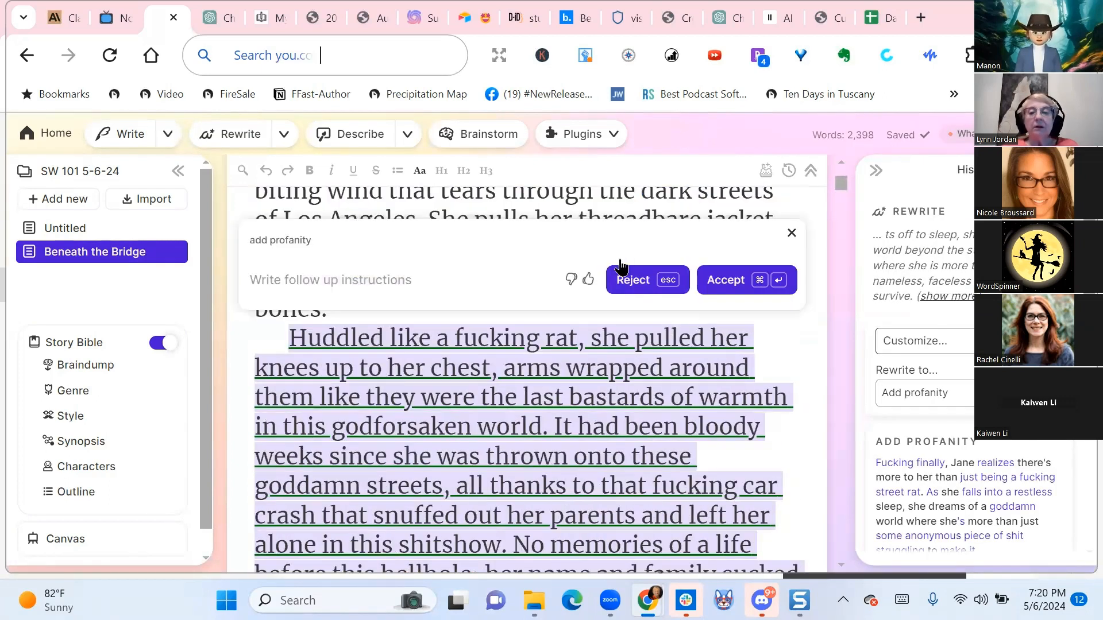
click(727, 279)
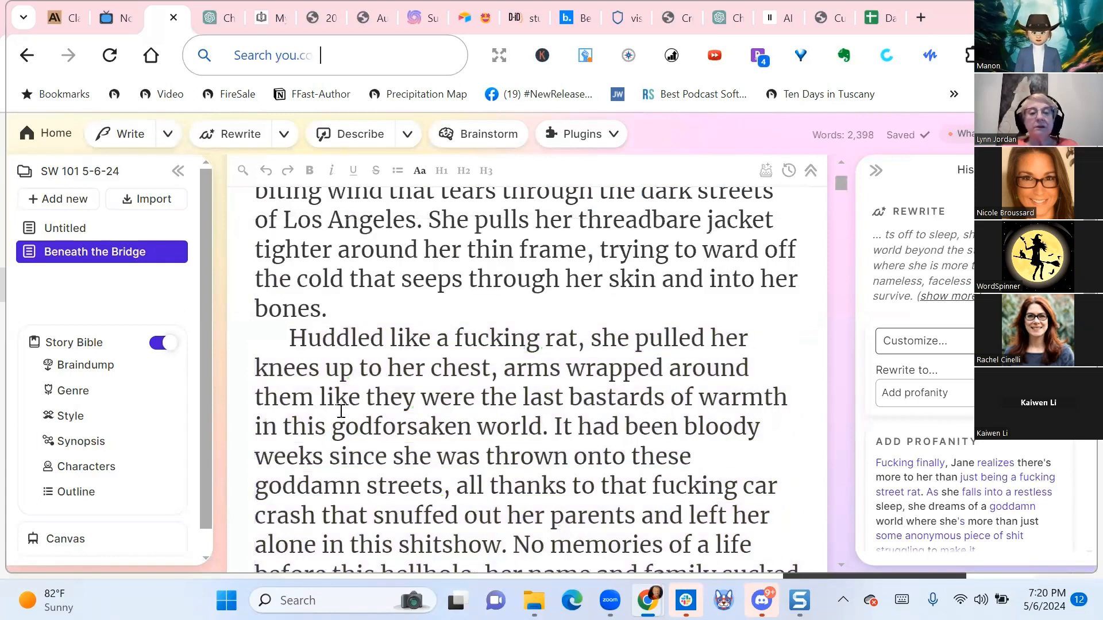
Look through the May 6, 2024 document versions from 6:34 PM, 7:11 PM and 7:03 PM, and close the history without restoring
click(788, 172)
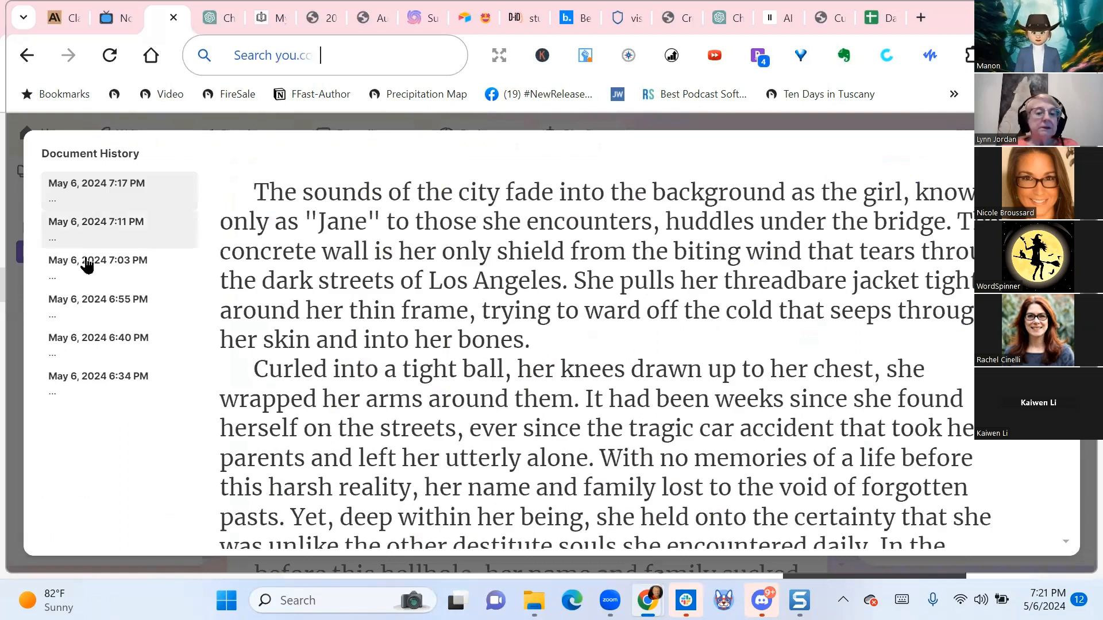
click(128, 381)
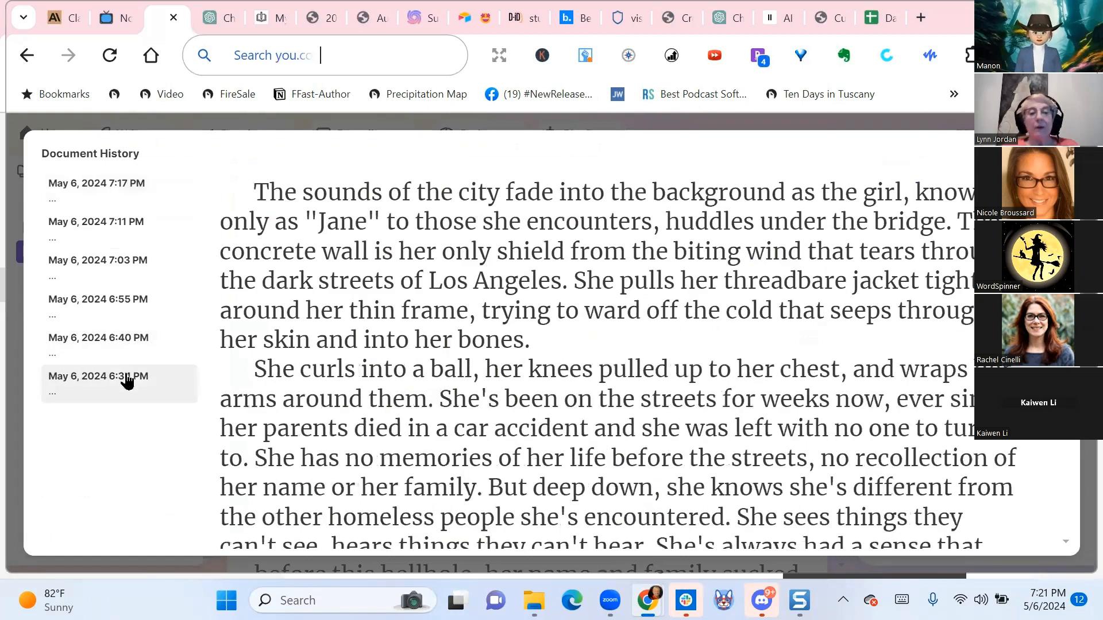
scroll(710, 307, down, 15)
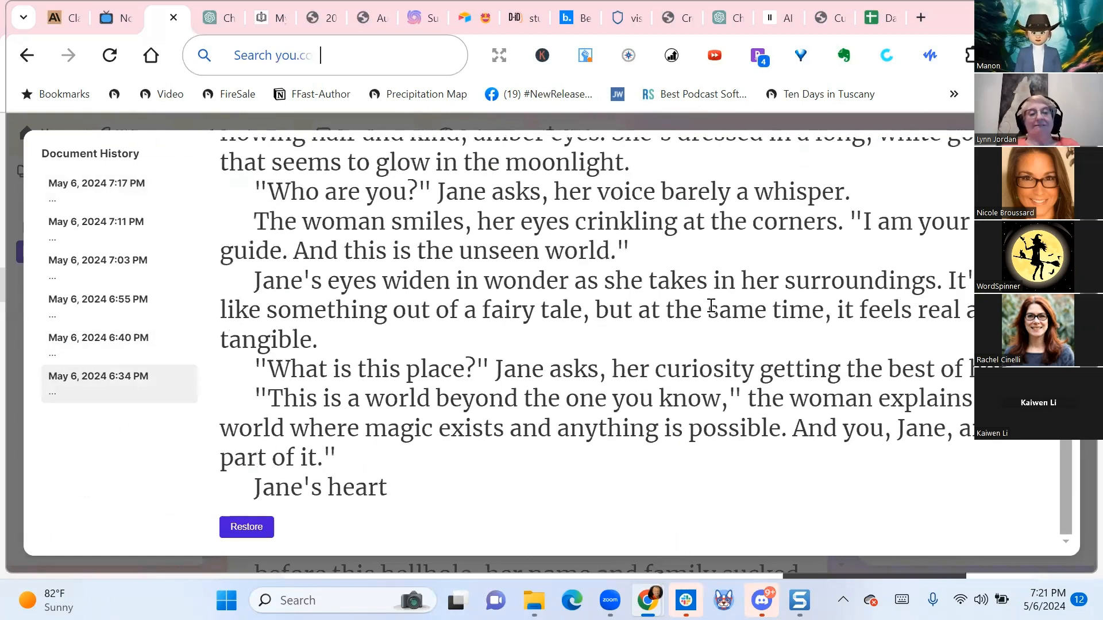
scroll(711, 306, up, 10)
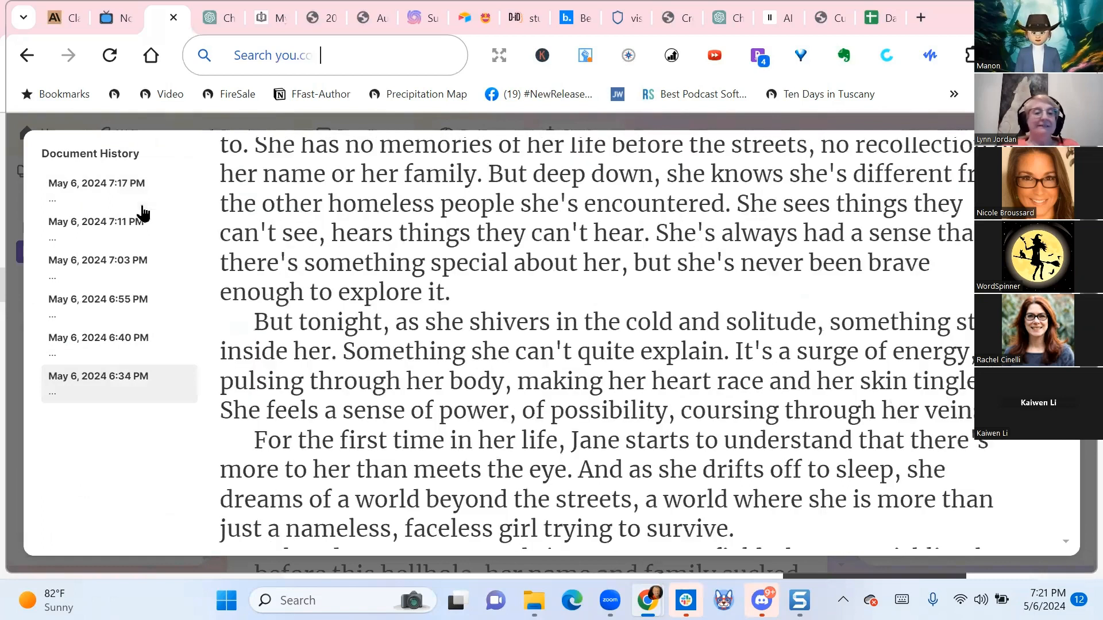
click(64, 232)
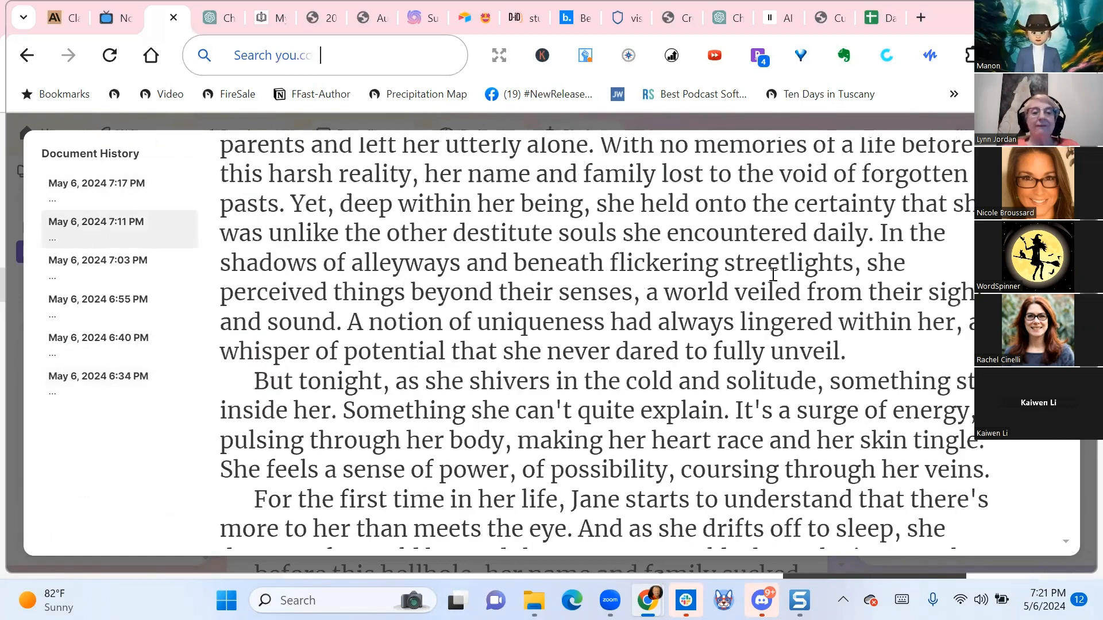
scroll(816, 275, down, 3)
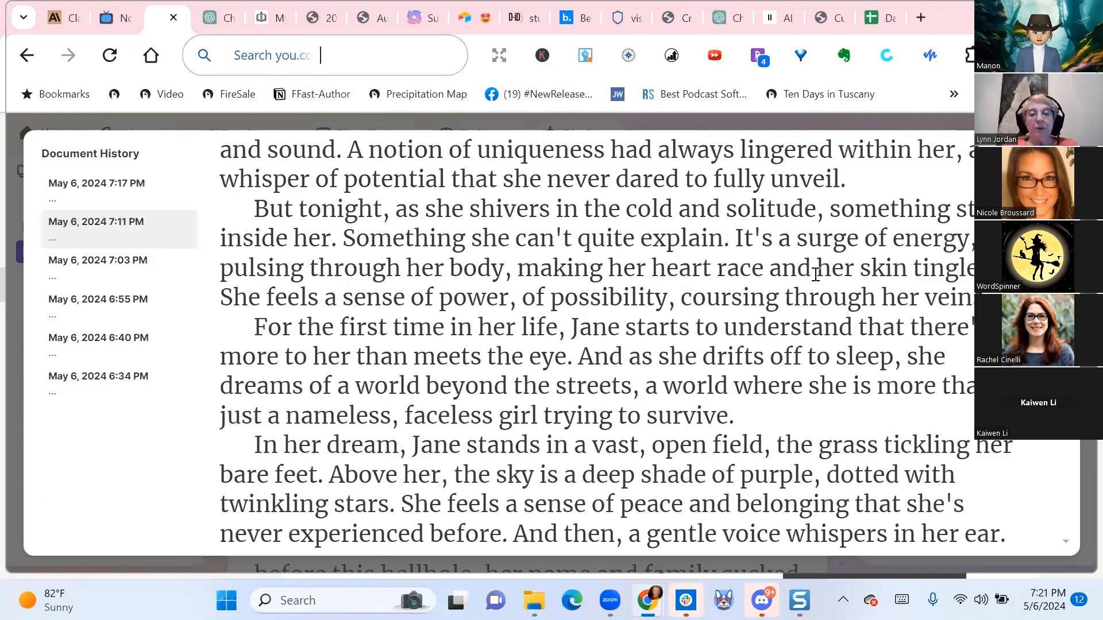
scroll(816, 275, up, 8)
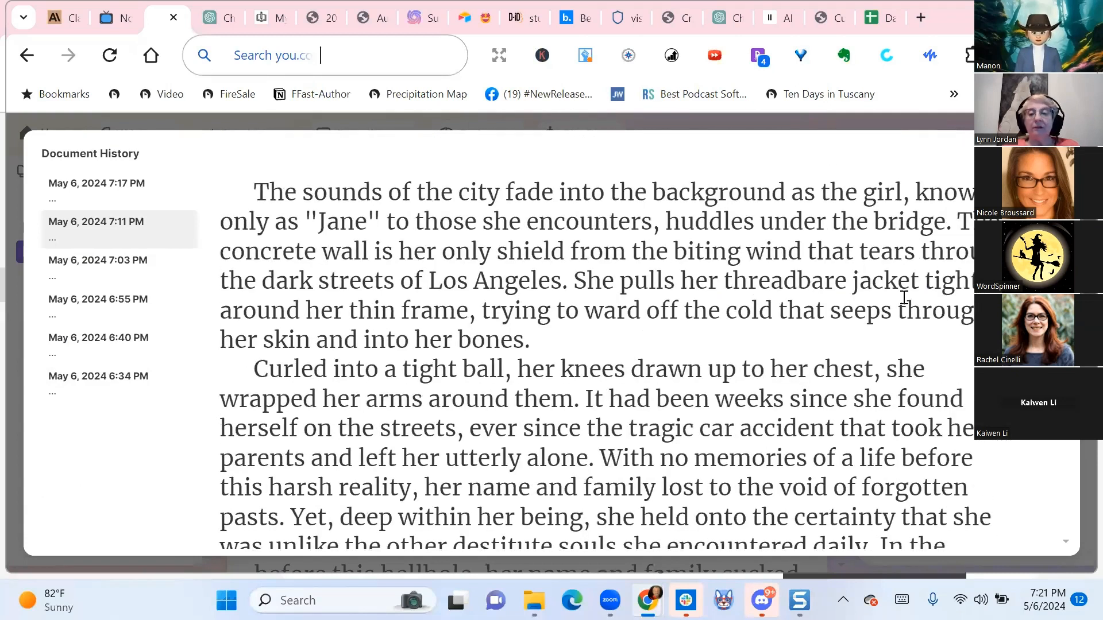
scroll(904, 297, down, 4)
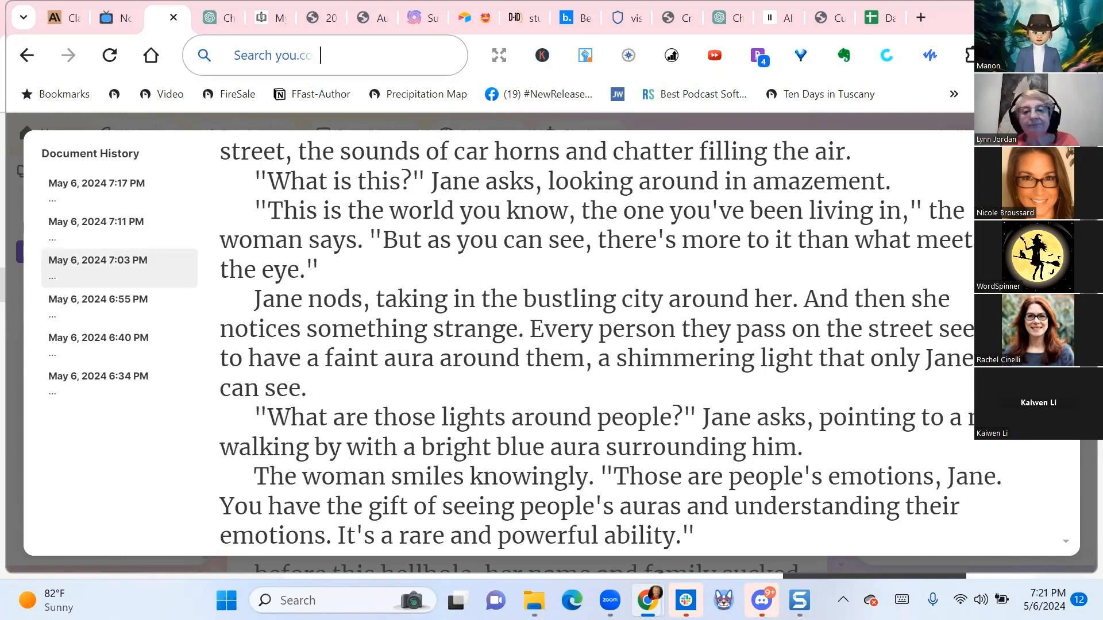
key(Escape)
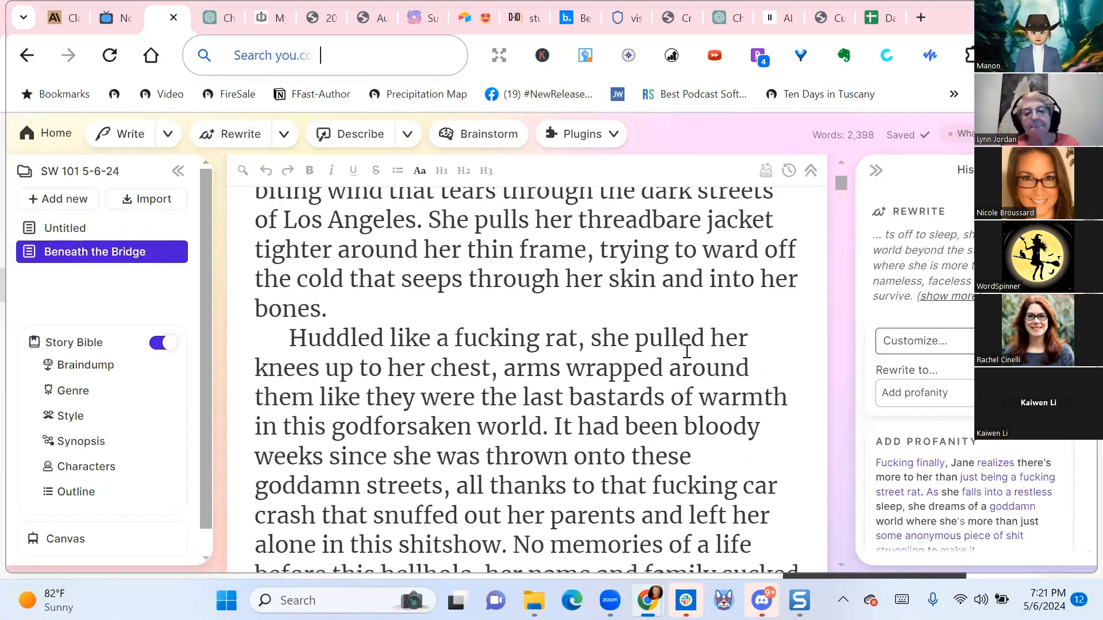
Look over the rewritten second paragraph and the passages that follow it in Beneath the Bridge
scroll(687, 351, down, 3)
scroll(484, 400, up, 6)
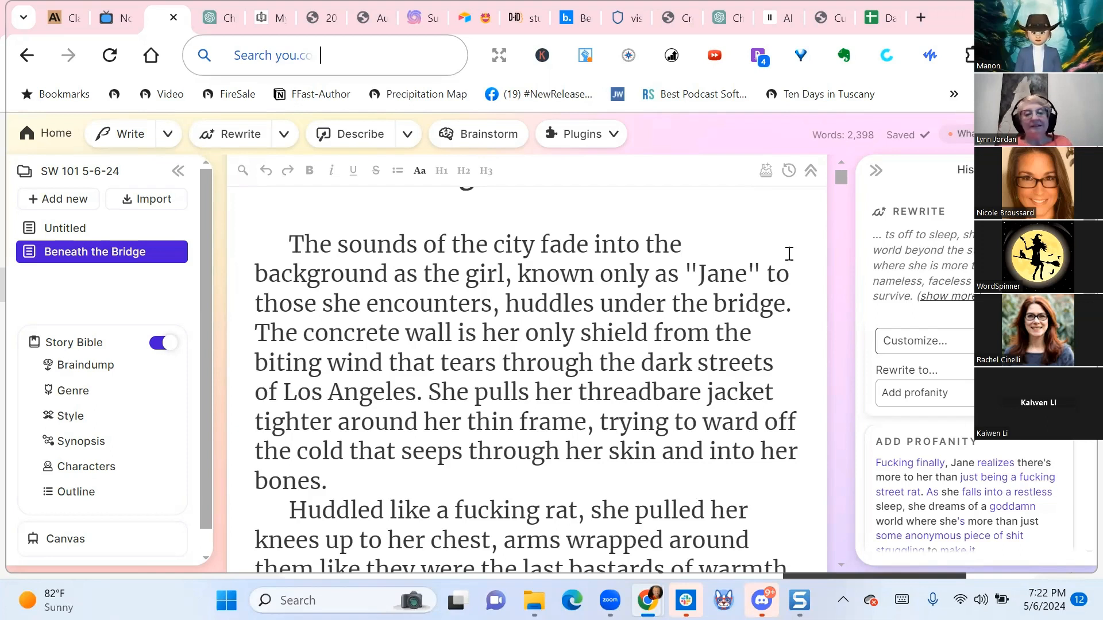
scroll(488, 324, down, 3)
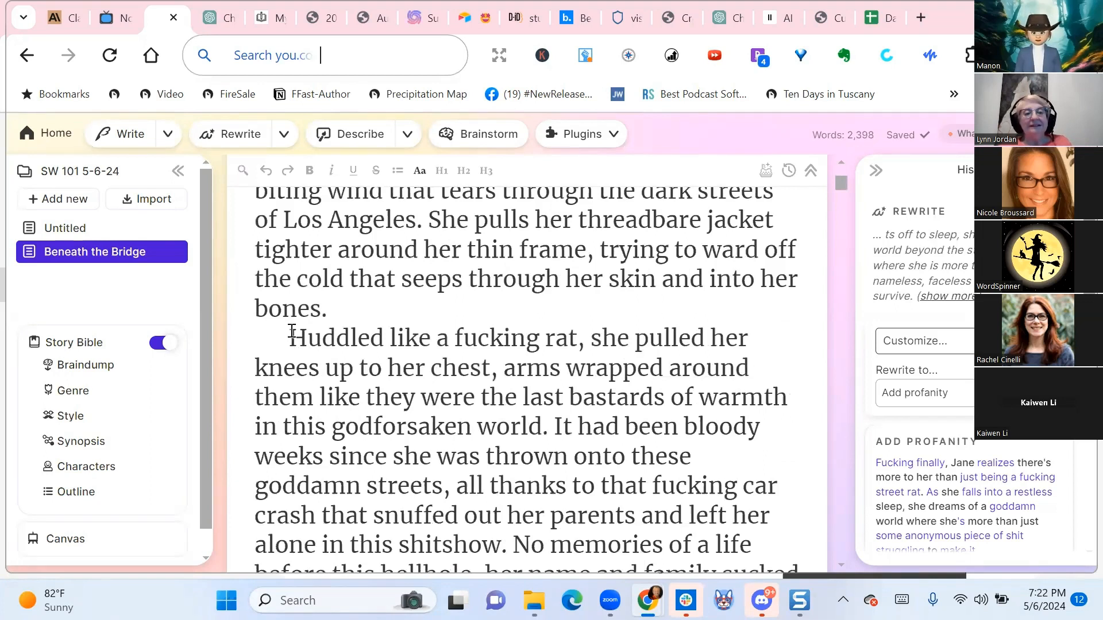
scroll(564, 300, down, 6)
scroll(564, 300, down, 3)
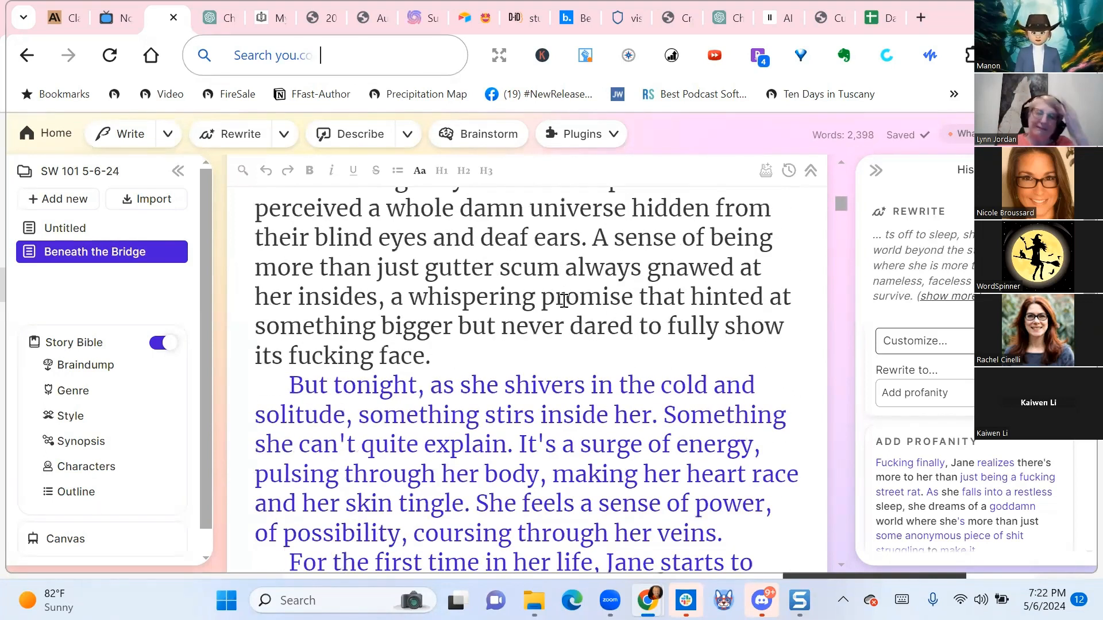
scroll(568, 345, down, 3)
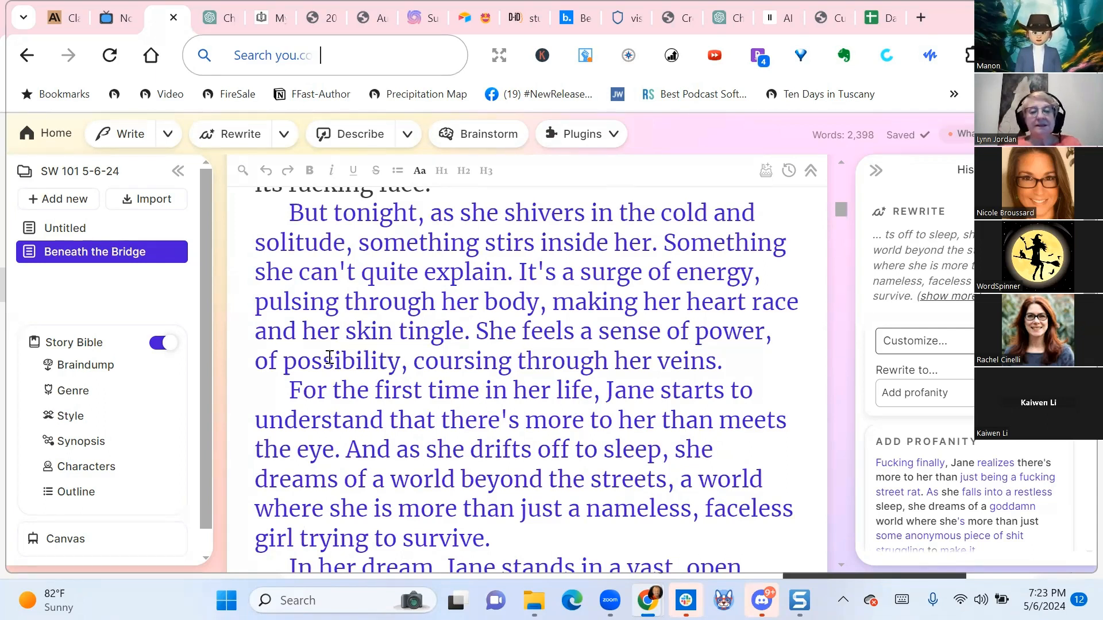
scroll(410, 343, down, 3)
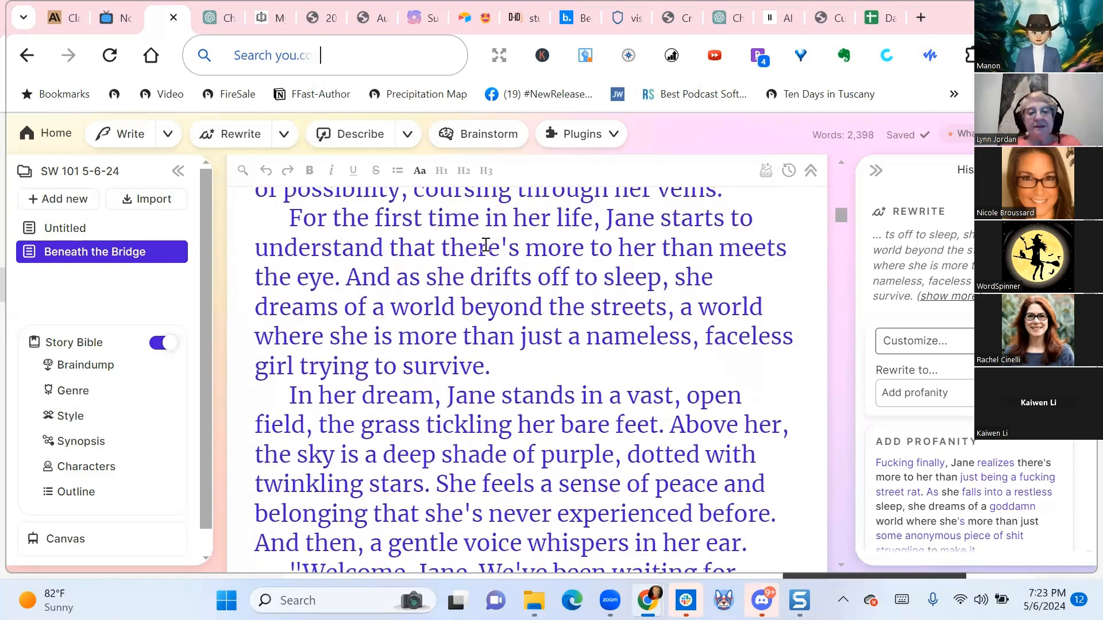
Rewrite the opening paragraph of Beneath the Bridge with the custom instruction "make gritty, dark and edgy"
scroll(485, 245, up, 12)
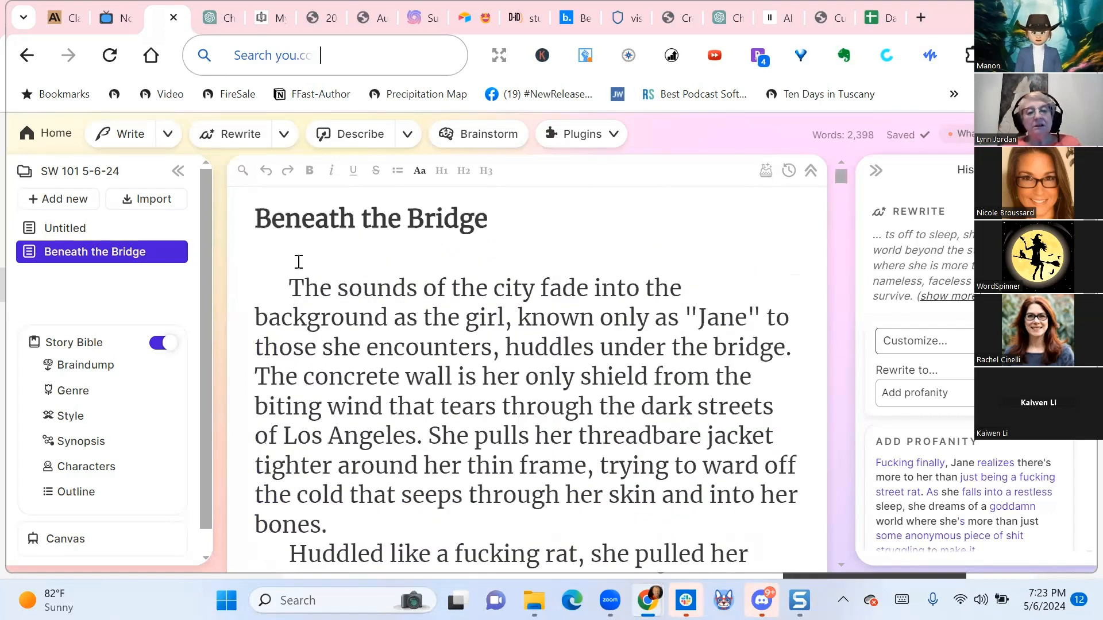
drag(288, 282, 777, 532)
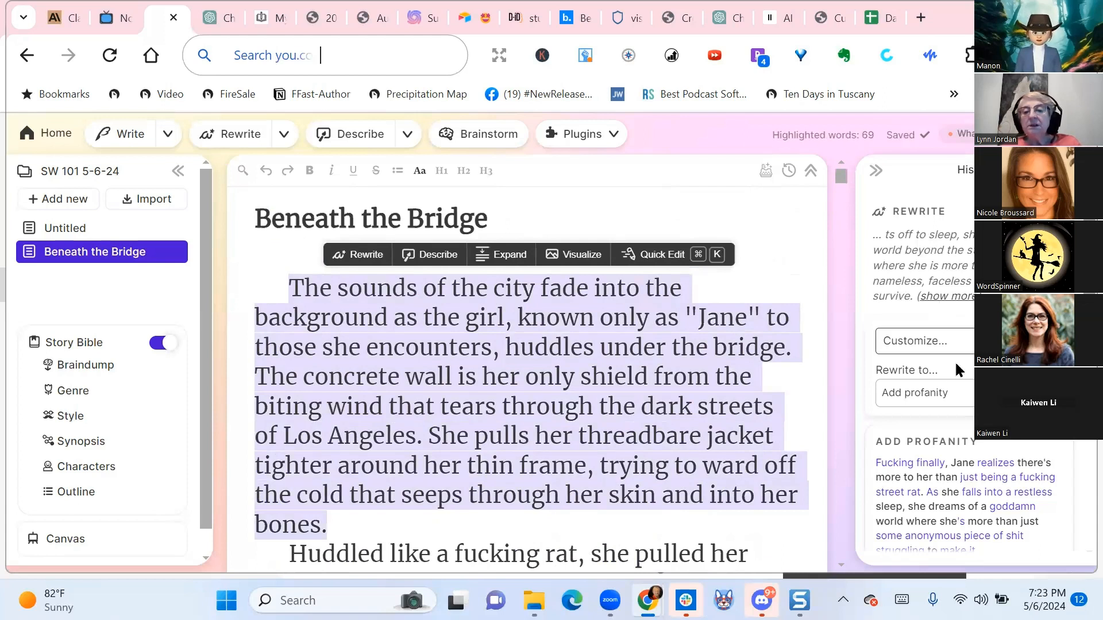
click(952, 393)
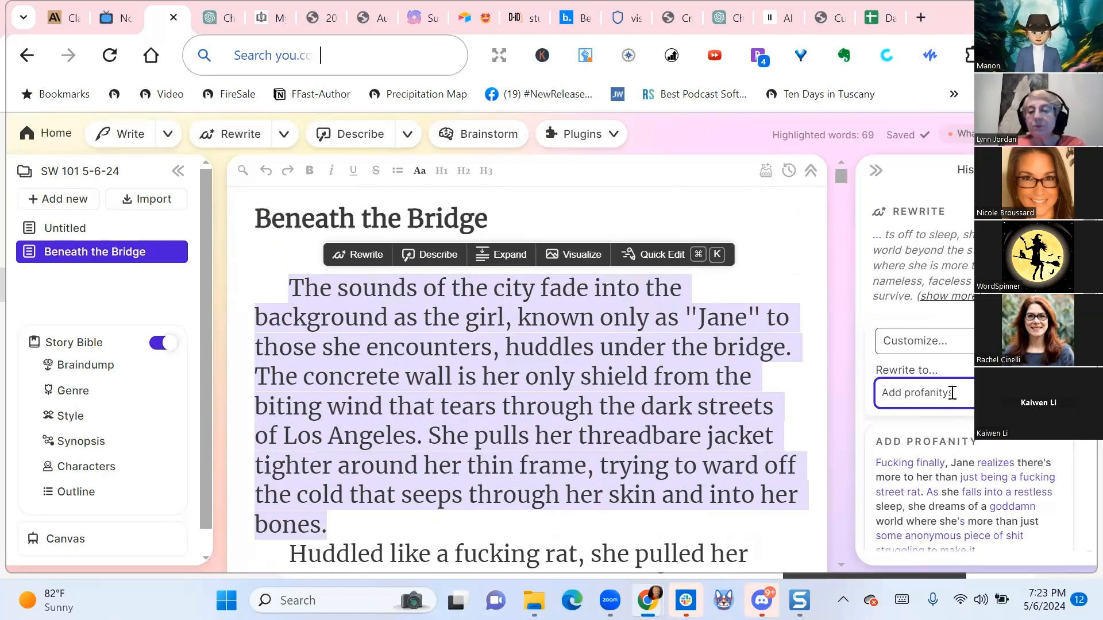
key(BackSpace)
key(BackSpace)
key(BackSpace)
key(BackSpace)
key(BackSpace)
key(BackSpace)
key(BackSpace)
key(BackSpace)
key(BackSpace)
key(BackSpace)
key(BackSpace)
key(BackSpace)
key(BackSpace)
text(make gritty, dark a)
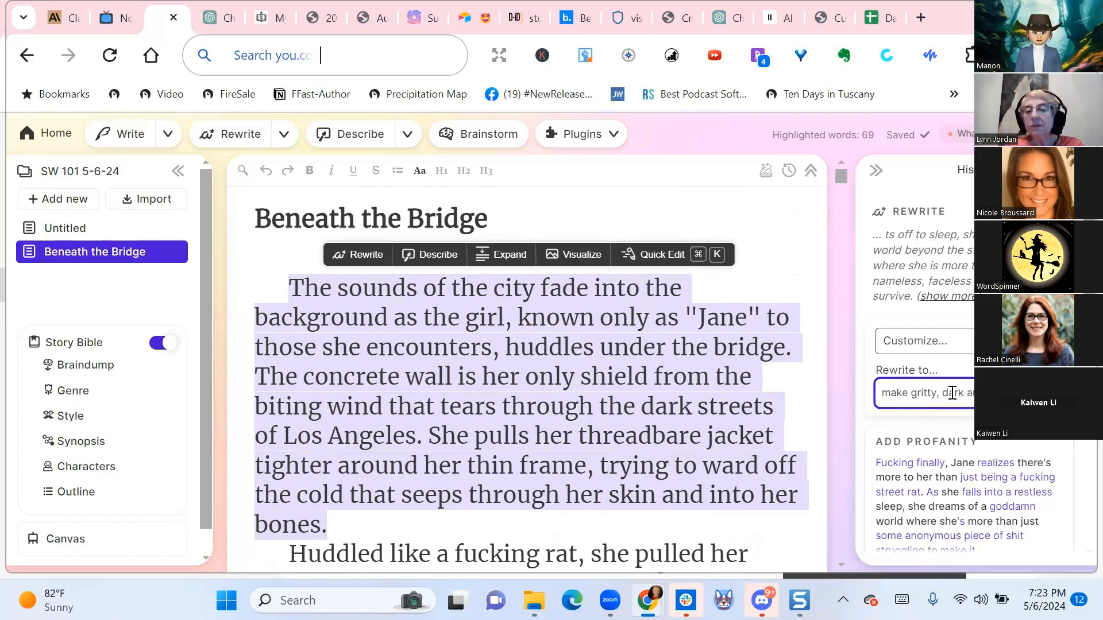
text(nd edgy)
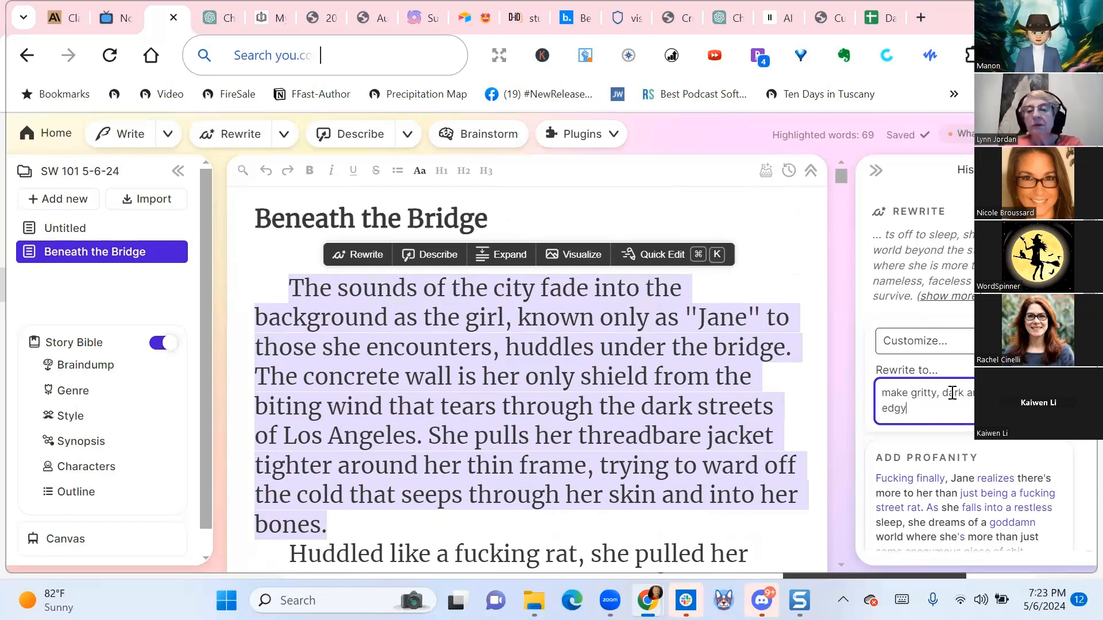
key(Return)
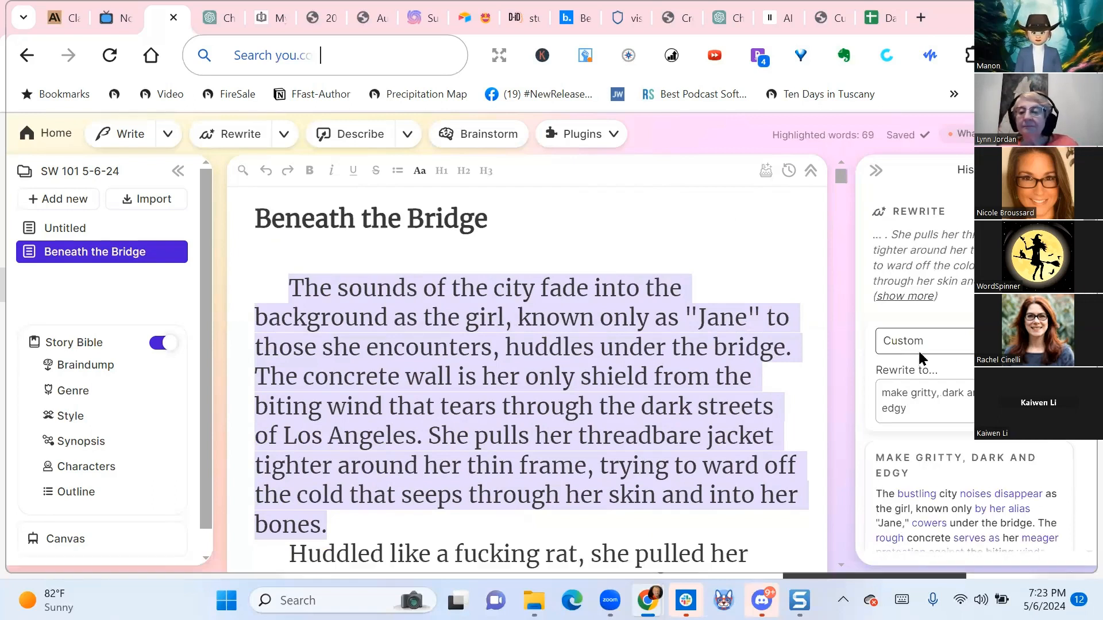
Read through the gritty, dark and edgy rewrite suggestions and compare them with the original opening paragraph
scroll(918, 350, down, 3)
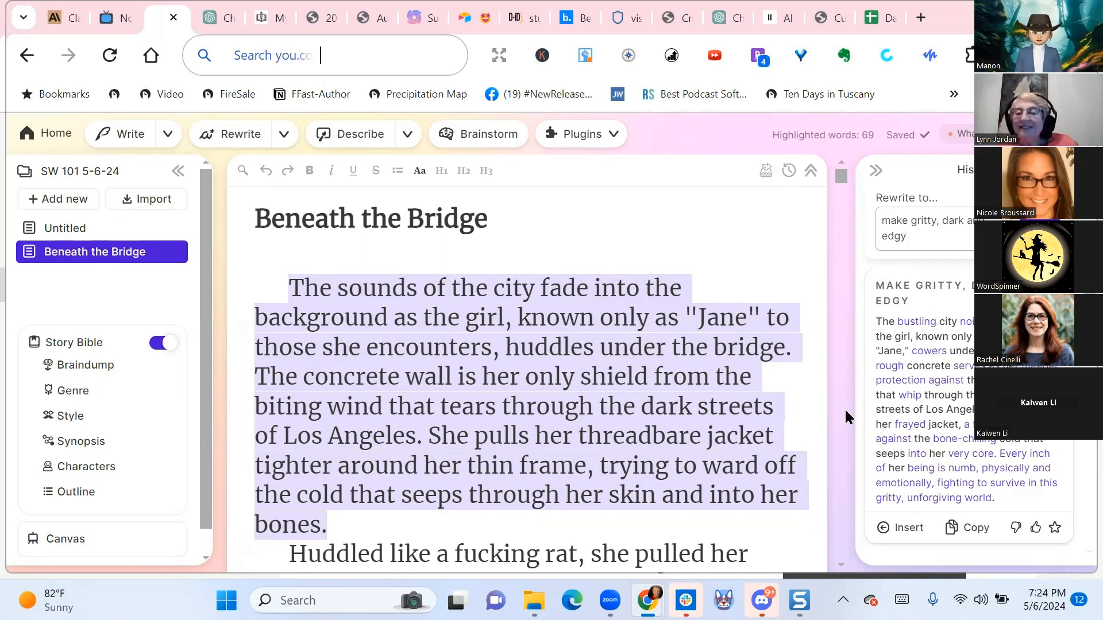
scroll(844, 408, down, 1)
scroll(924, 383, down, 2)
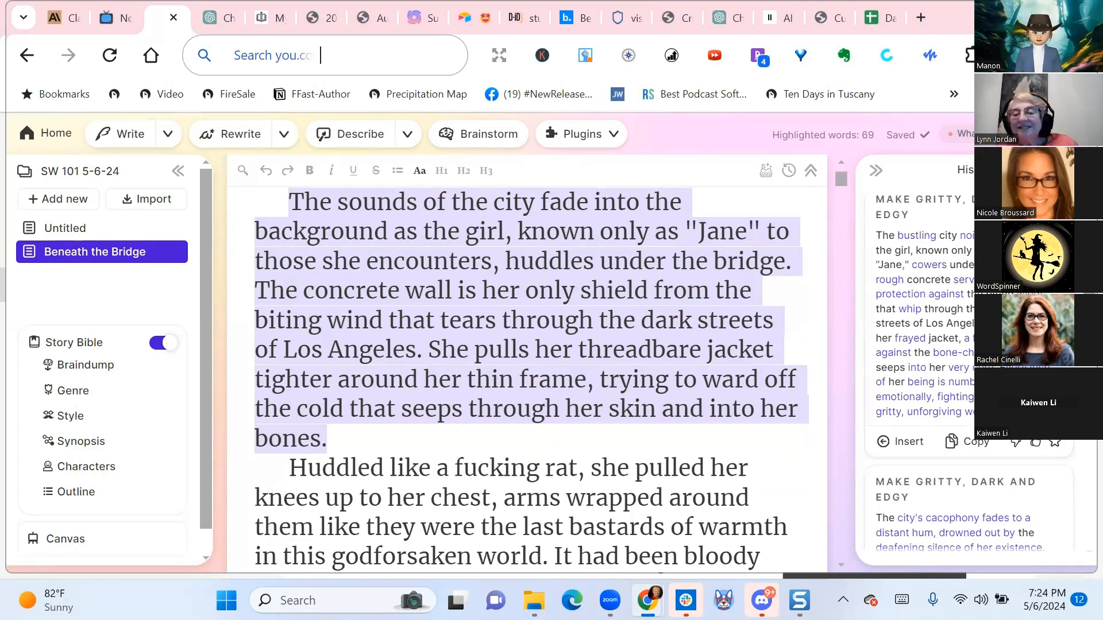
scroll(963, 371, down, 1)
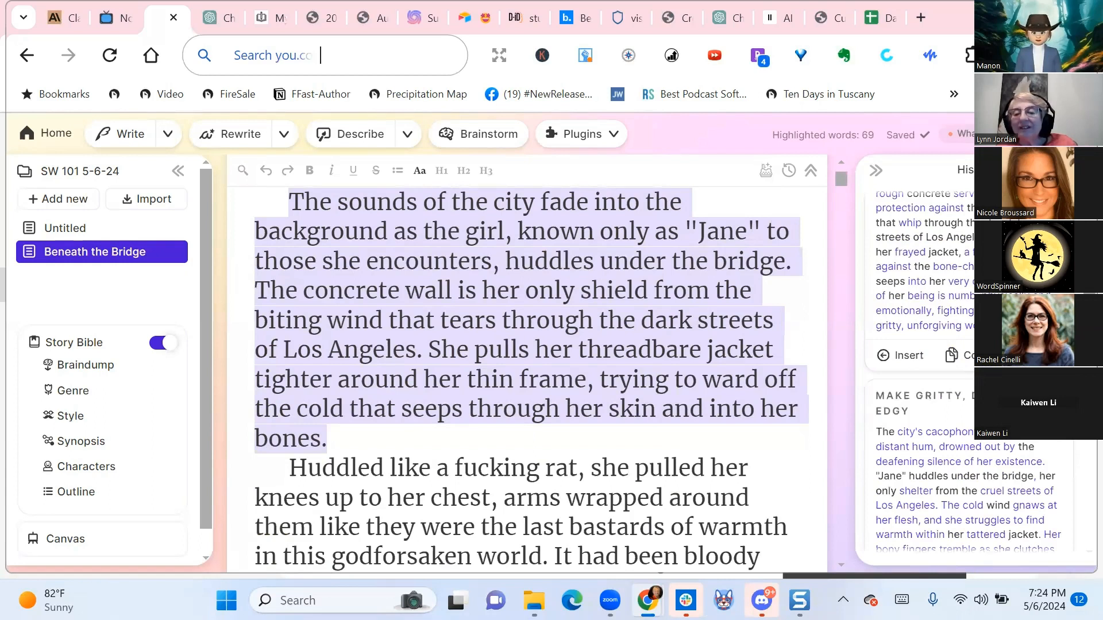
scroll(919, 371, down, 1)
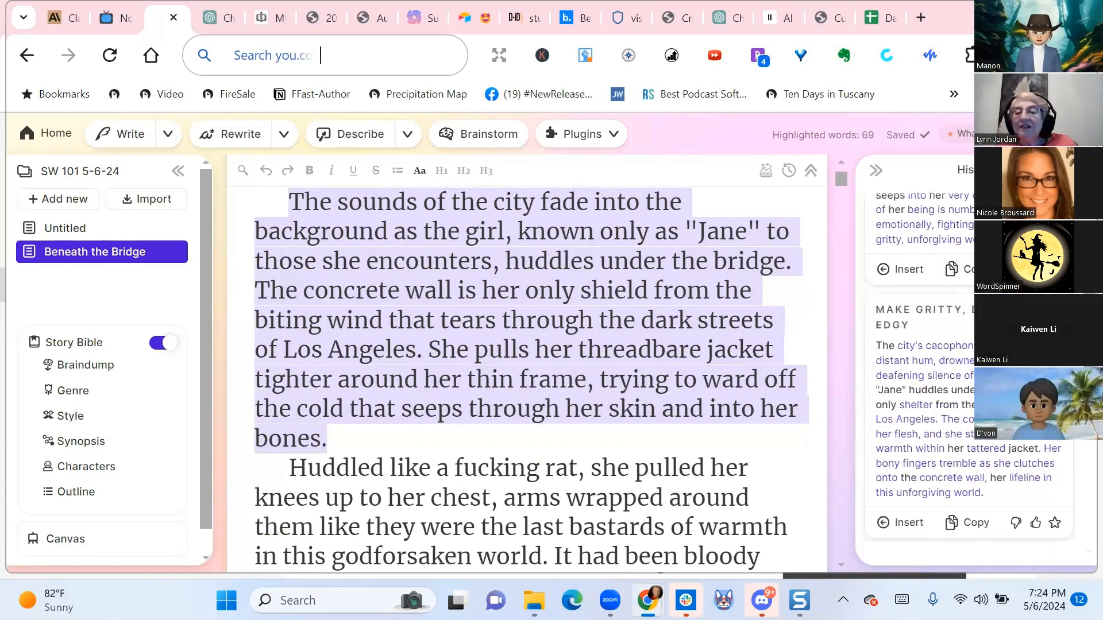
scroll(919, 371, down, 1)
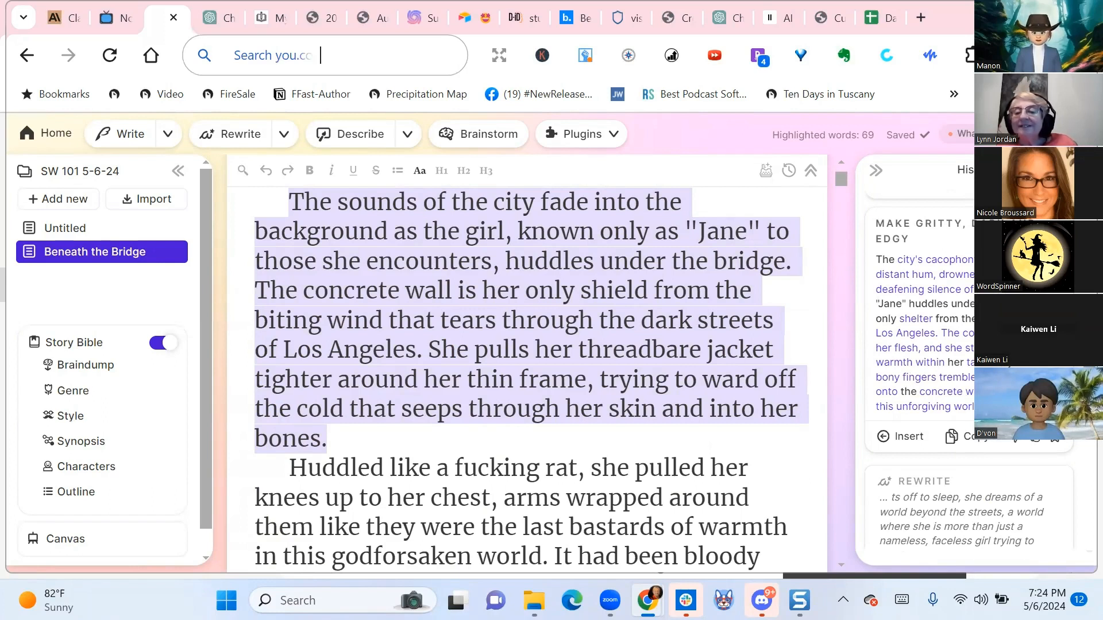
scroll(885, 259, down, 1)
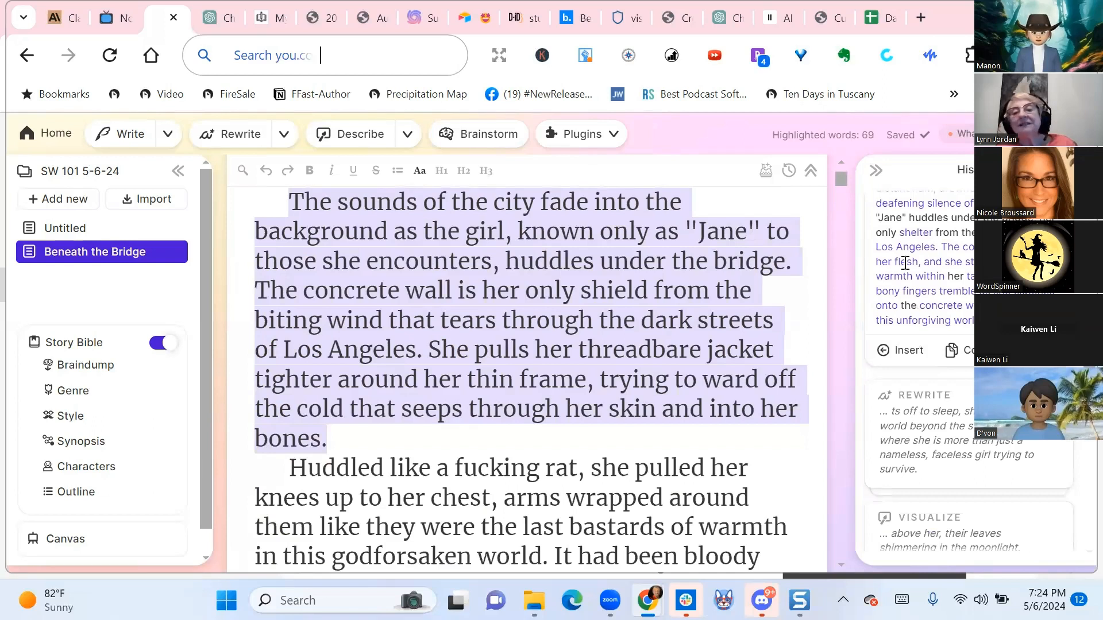
scroll(896, 260, up, 1)
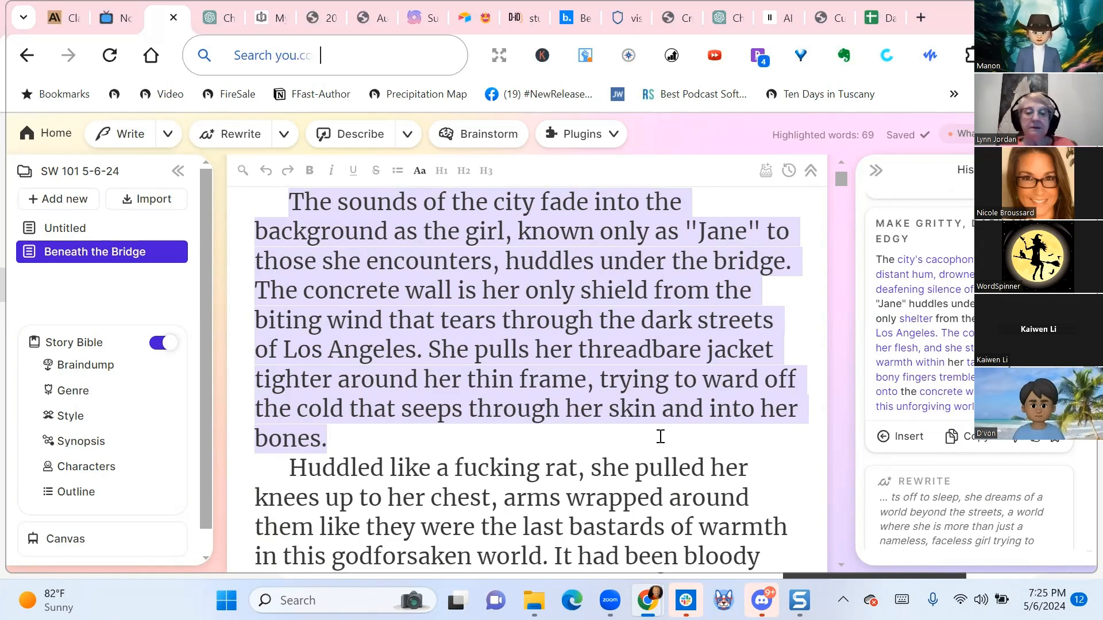
Look through the story from the second paragraph down to Jane's conversation with the woman about her gift
scroll(659, 437, down, 10)
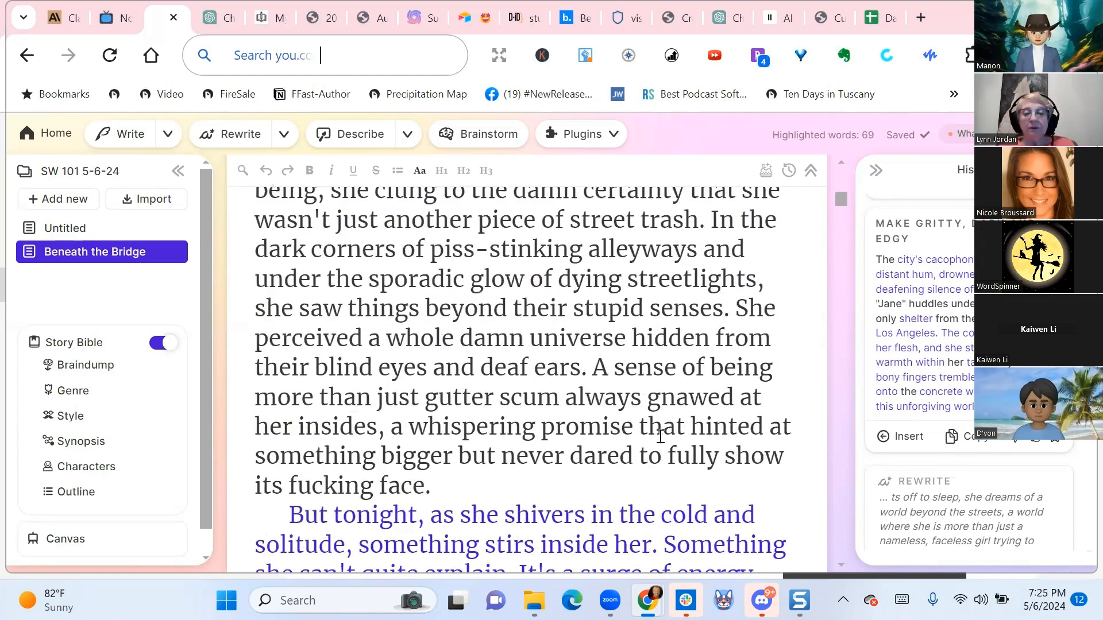
scroll(562, 339, down, 15)
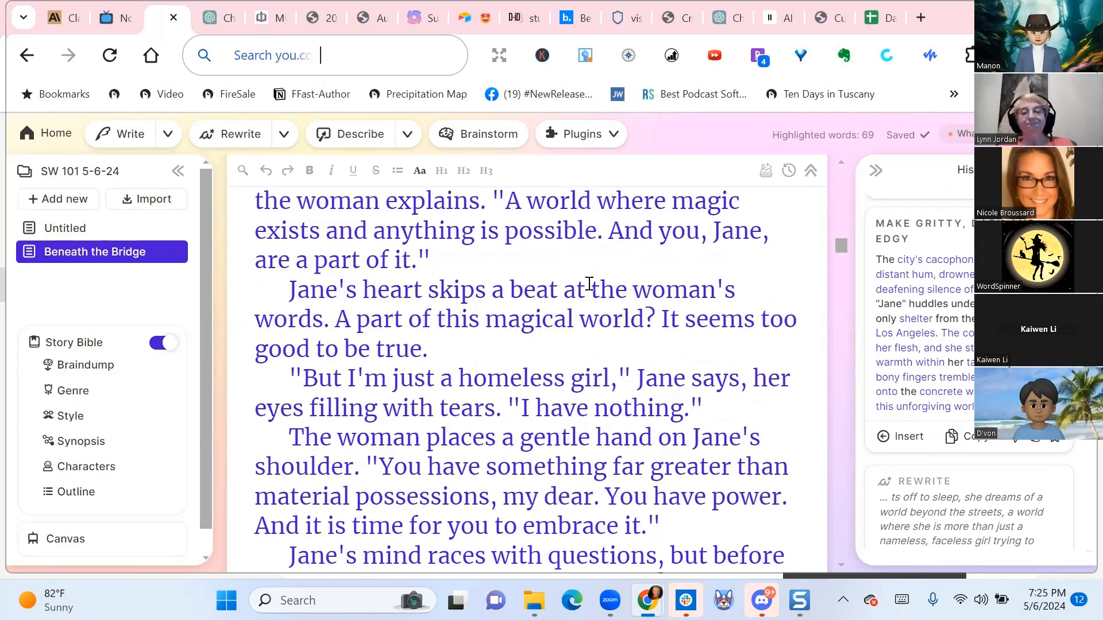
scroll(588, 283, down, 5)
scroll(588, 283, down, 6)
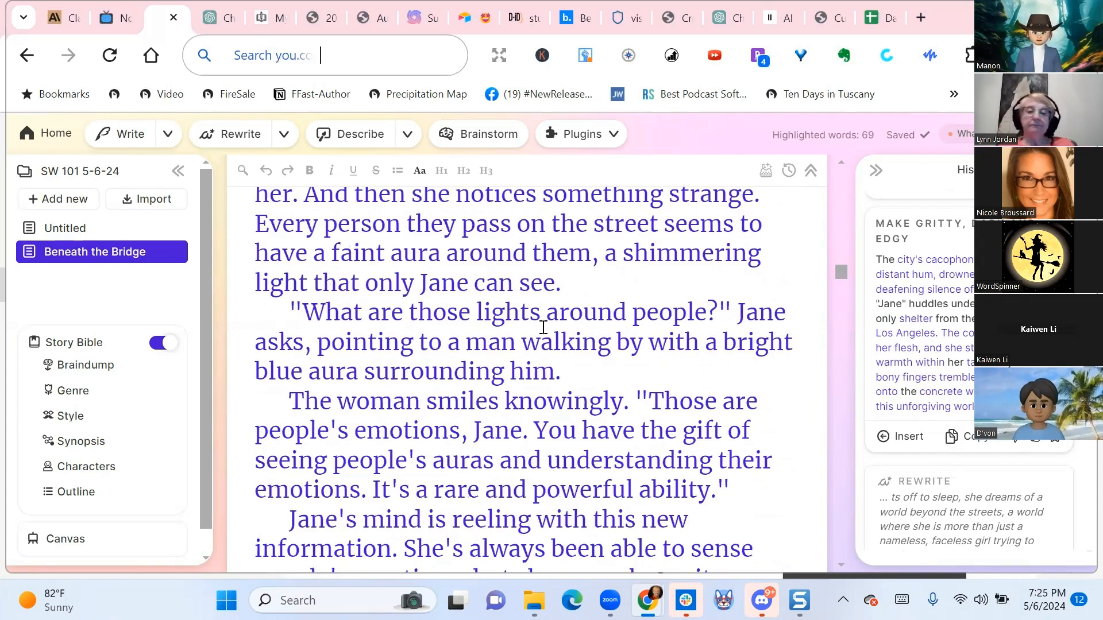
scroll(631, 326, down, 3)
scroll(634, 327, down, 3)
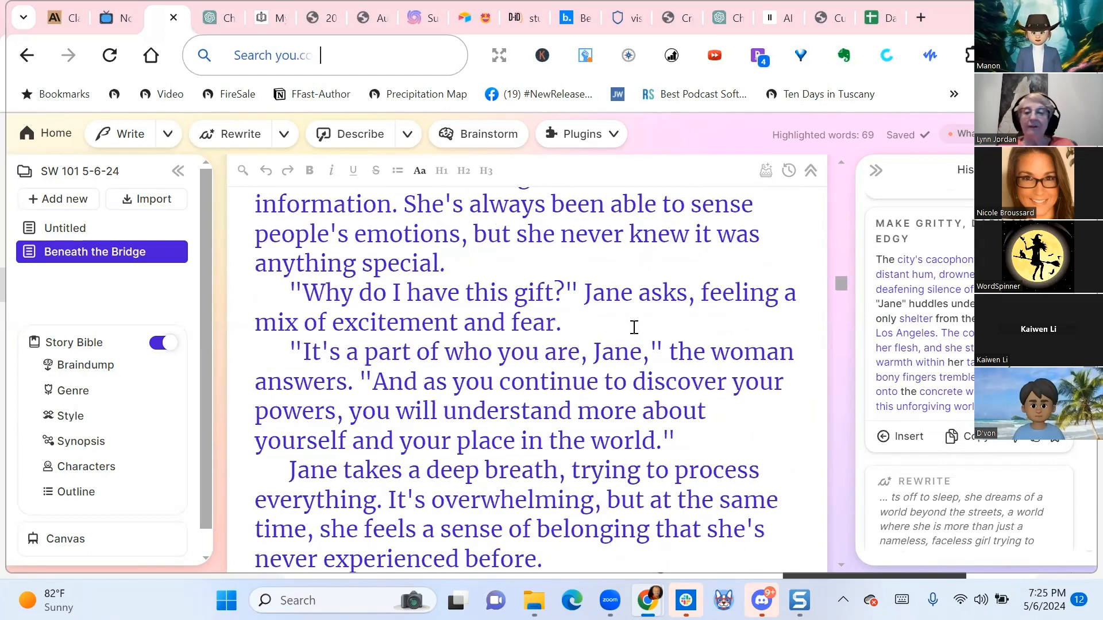